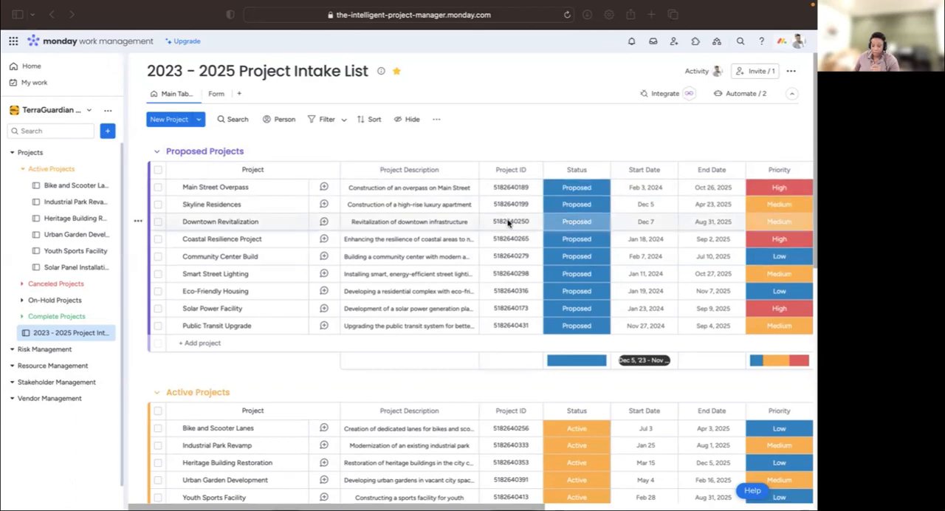
- Look over the project groups and the schedule, priority, impact, risk and cost columns of the intake list
{"action": "scroll", "coordinate": [507, 222], "scroll_direction": "down", "scroll_amount": 1}
{"action": "scroll", "coordinate": [506, 221], "scroll_direction": "up", "scroll_amount": 1}
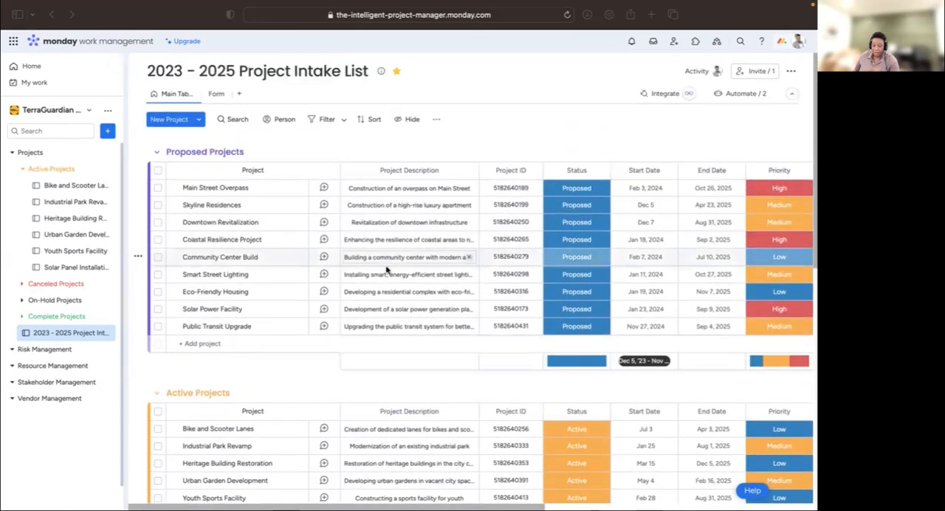
{"action": "scroll", "coordinate": [356, 235], "scroll_direction": "down", "scroll_amount": 2}
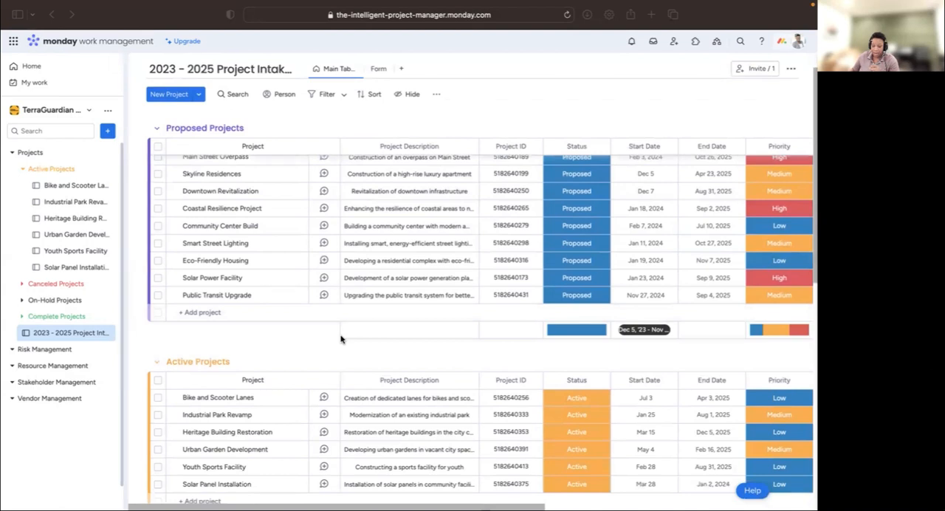
{"action": "scroll", "coordinate": [341, 338], "scroll_direction": "down", "scroll_amount": 5}
{"action": "scroll", "coordinate": [345, 344], "scroll_direction": "down", "scroll_amount": 7}
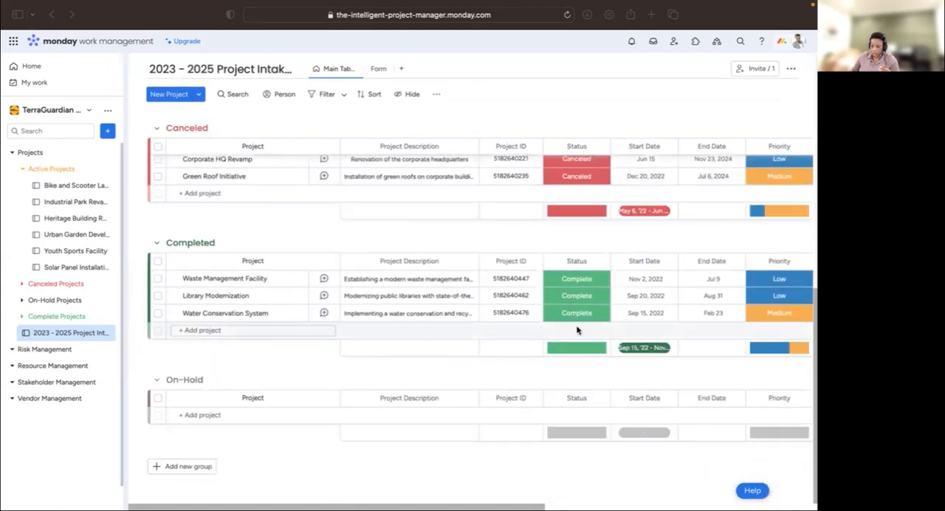
{"action": "scroll", "coordinate": [578, 329], "scroll_direction": "up", "scroll_amount": 8}
{"action": "scroll", "coordinate": [578, 329], "scroll_direction": "up", "scroll_amount": 5}
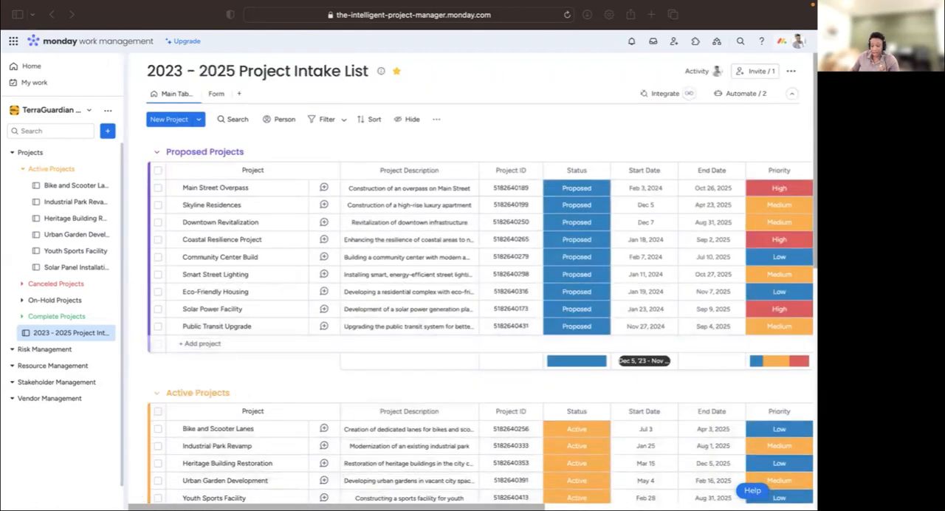
{"action": "scroll", "coordinate": [476, 479], "scroll_direction": "right", "scroll_amount": 2}
{"action": "scroll", "coordinate": [493, 170], "scroll_direction": "right", "scroll_amount": 6}
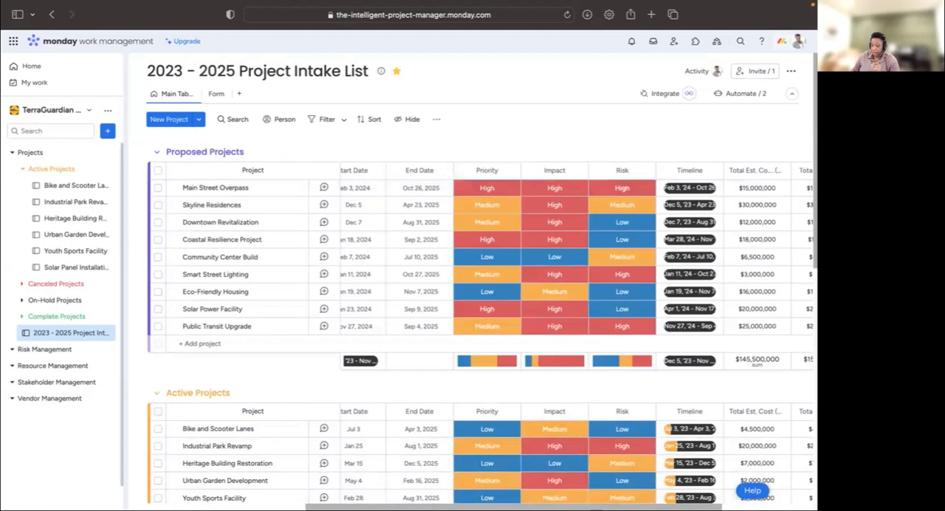
{"action": "scroll", "coordinate": [591, 325], "scroll_direction": "right", "scroll_amount": 4}
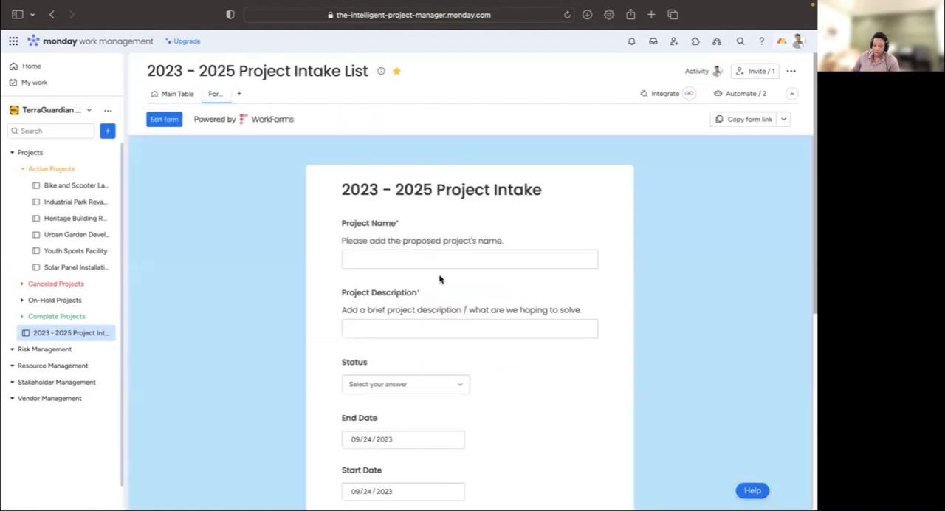
- Review all fields of the 2023 - 2025 Project Intake form and return to the board's main table
{"action": "scroll", "coordinate": [440, 279], "scroll_direction": "down", "scroll_amount": 9}
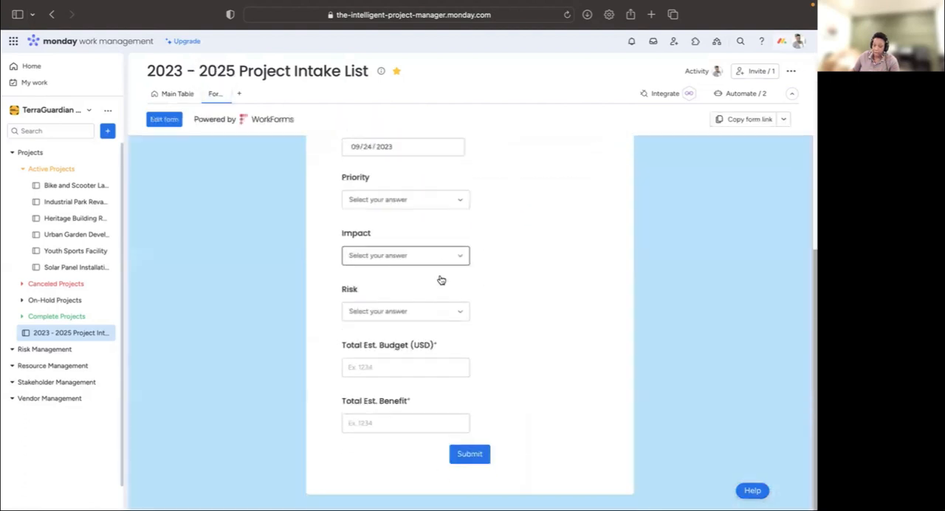
{"action": "scroll", "coordinate": [456, 285], "scroll_direction": "up", "scroll_amount": 9}
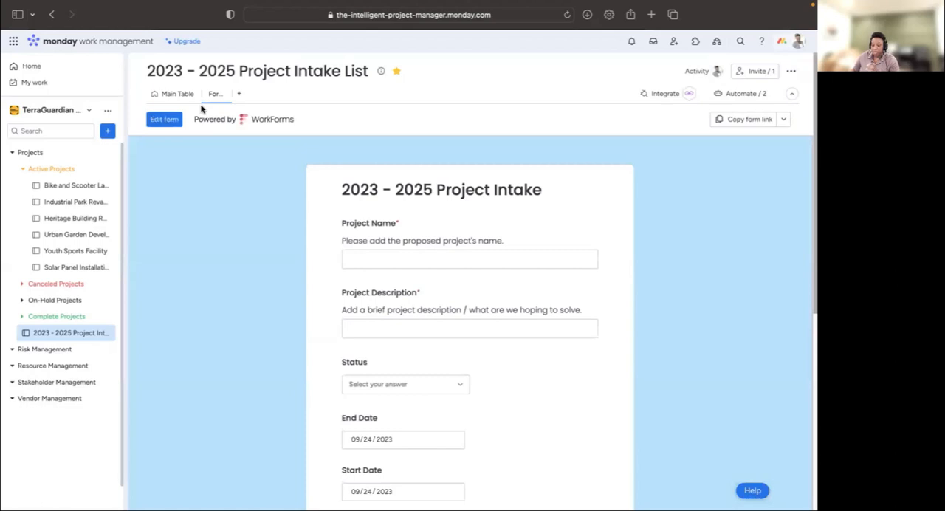
{"action": "scroll", "coordinate": [465, 316], "scroll_direction": "down", "scroll_amount": 3}
{"action": "scroll", "coordinate": [465, 318], "scroll_direction": "down", "scroll_amount": 1}
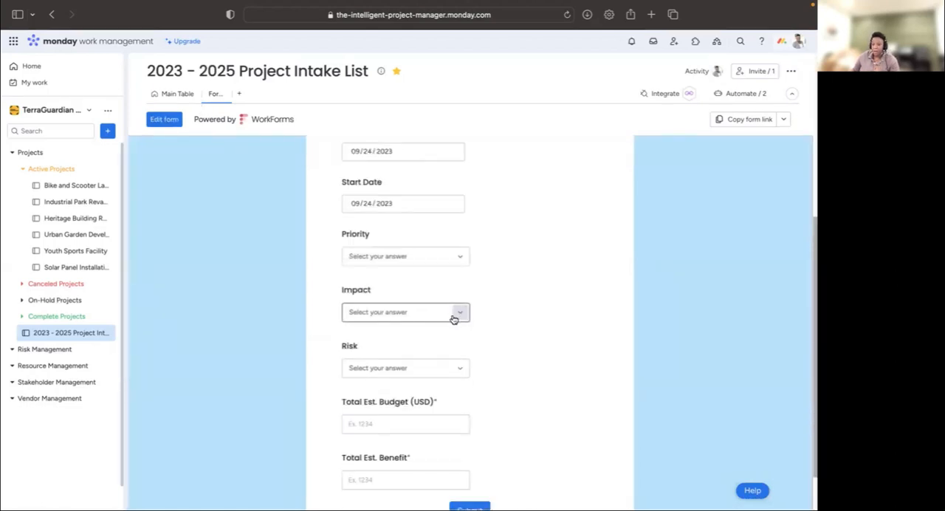
{"action": "left_click", "coordinate": [175, 99]}
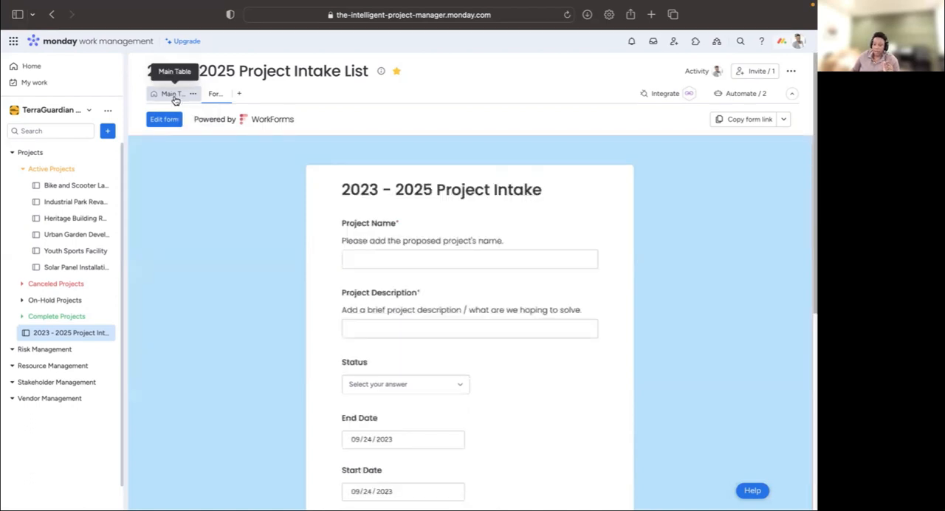
{"action": "left_click", "coordinate": [175, 98]}
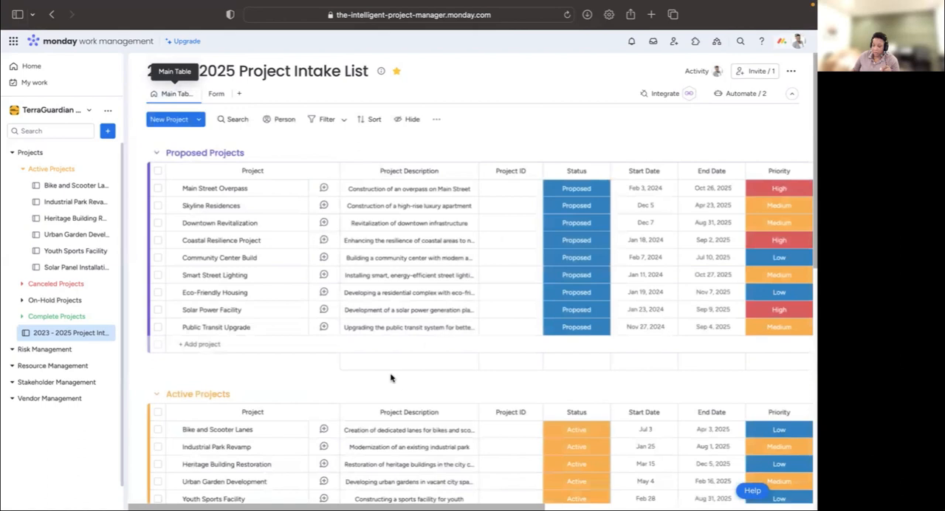
- Review the active automations of the Project Intake List board and return to the table
{"action": "left_click", "coordinate": [742, 100]}
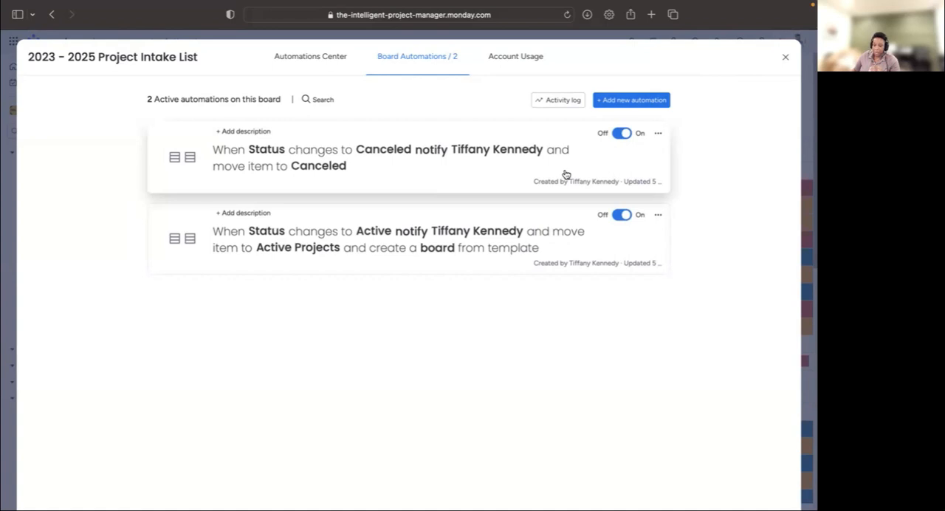
{"action": "left_click", "coordinate": [786, 62]}
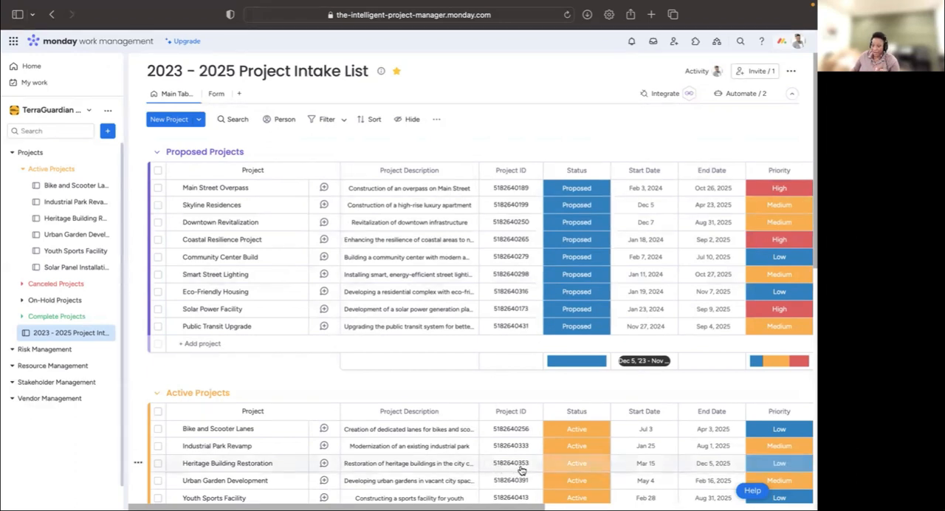
{"action": "left_click", "coordinate": [744, 96]}
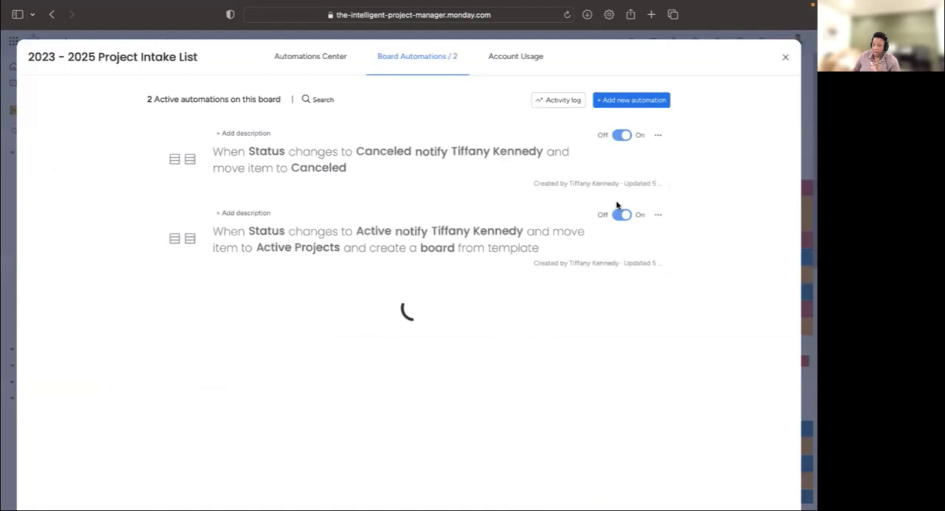
{"action": "left_click", "coordinate": [786, 58]}
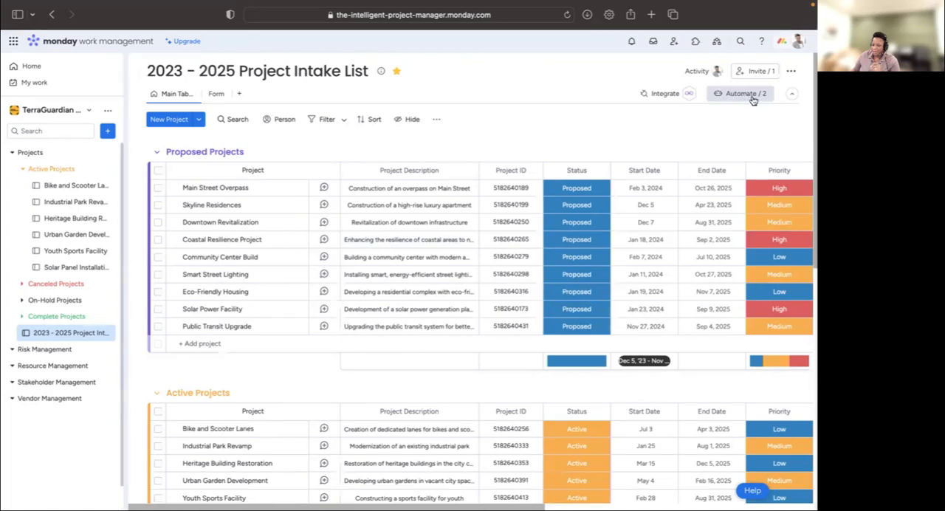
- Duplicate the board automation that sends a notification and moves the item when the status changes to Canceled
{"action": "left_click", "coordinate": [791, 73]}
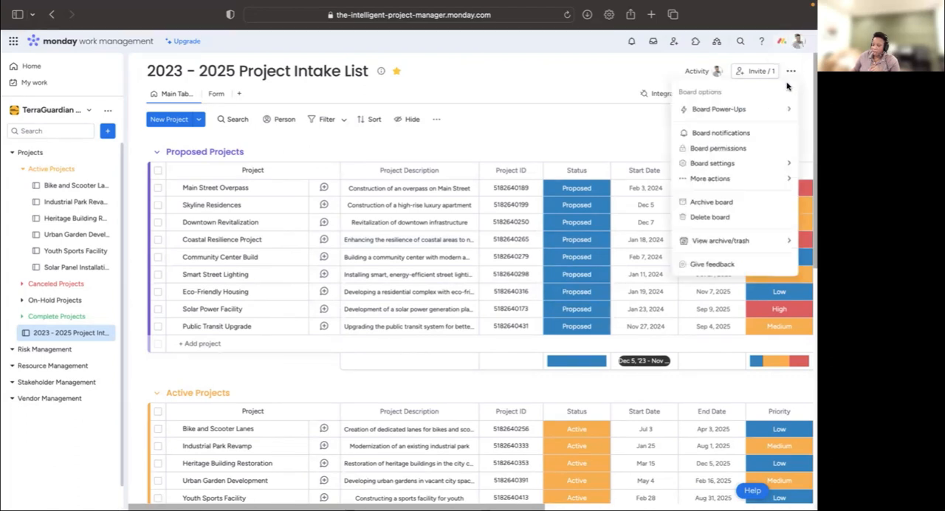
{"action": "mouse_move", "coordinate": [720, 111]}
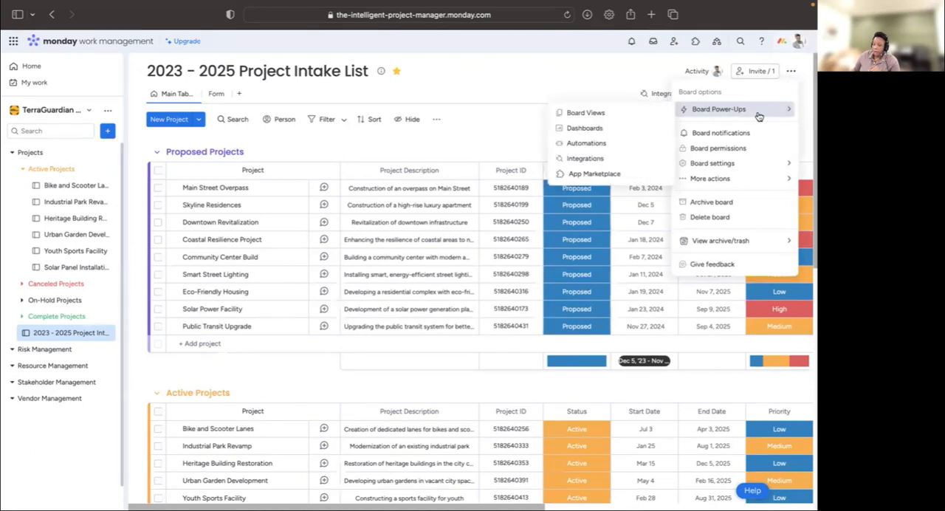
{"action": "left_click", "coordinate": [624, 151]}
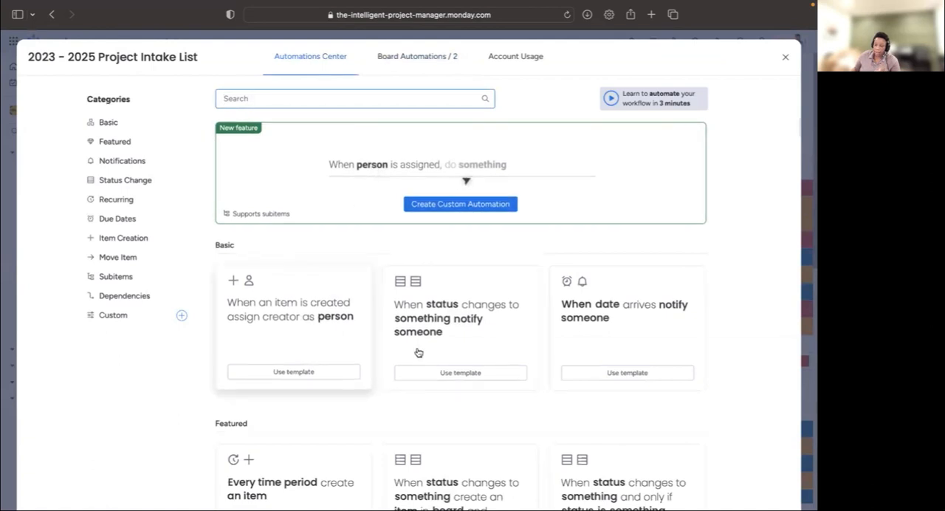
{"action": "left_click", "coordinate": [448, 62]}
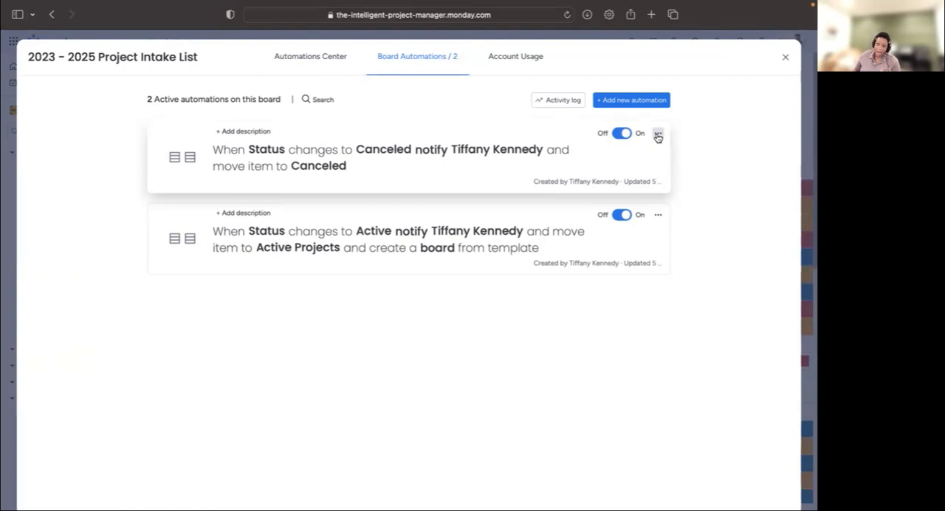
{"action": "left_click", "coordinate": [657, 136]}
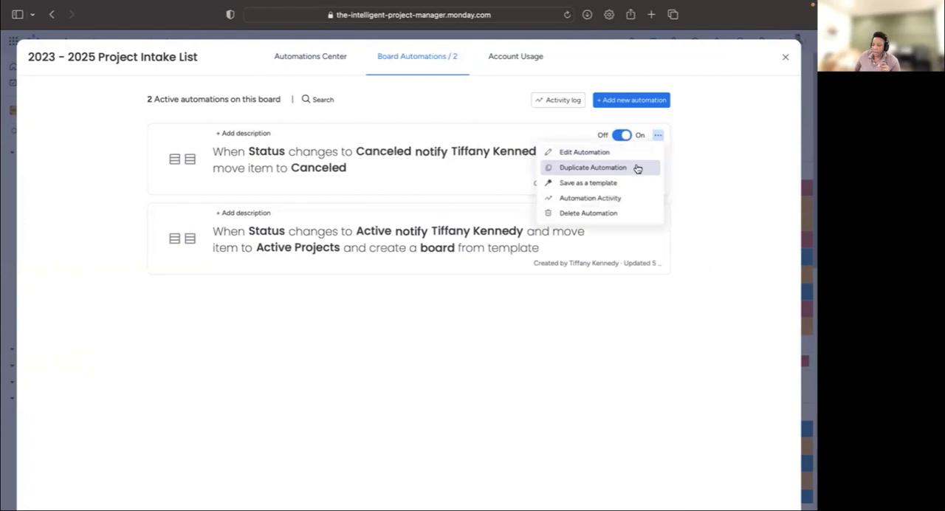
{"action": "left_click", "coordinate": [638, 167]}
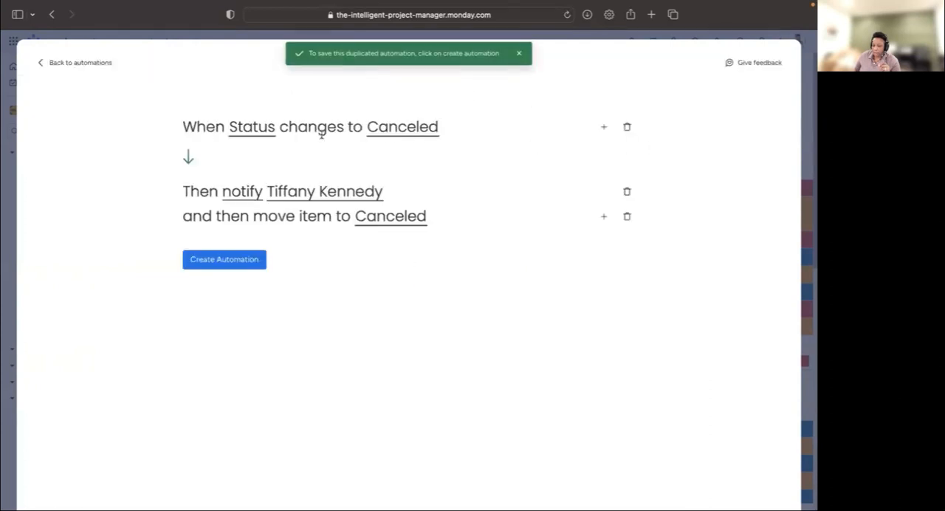
- Set the duplicated automation to trigger on the Complete status and move the item to the Completed group
{"action": "left_click", "coordinate": [391, 133]}
{"action": "scroll", "coordinate": [418, 191], "scroll_direction": "down", "scroll_amount": 3}
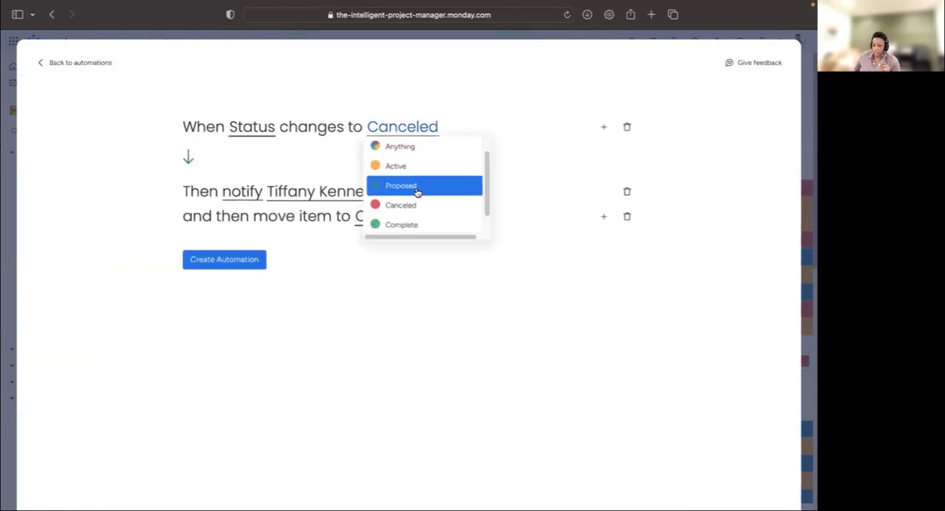
{"action": "left_click", "coordinate": [416, 199]}
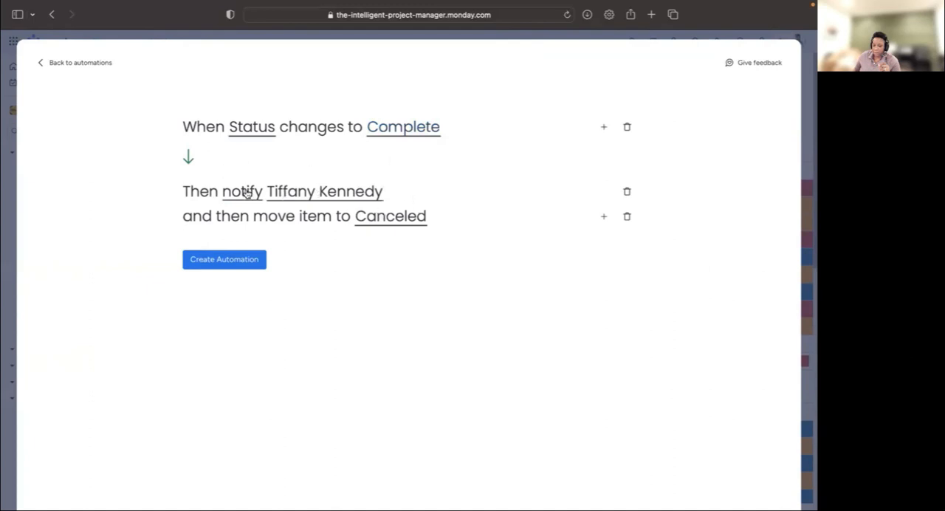
{"action": "left_click", "coordinate": [368, 219]}
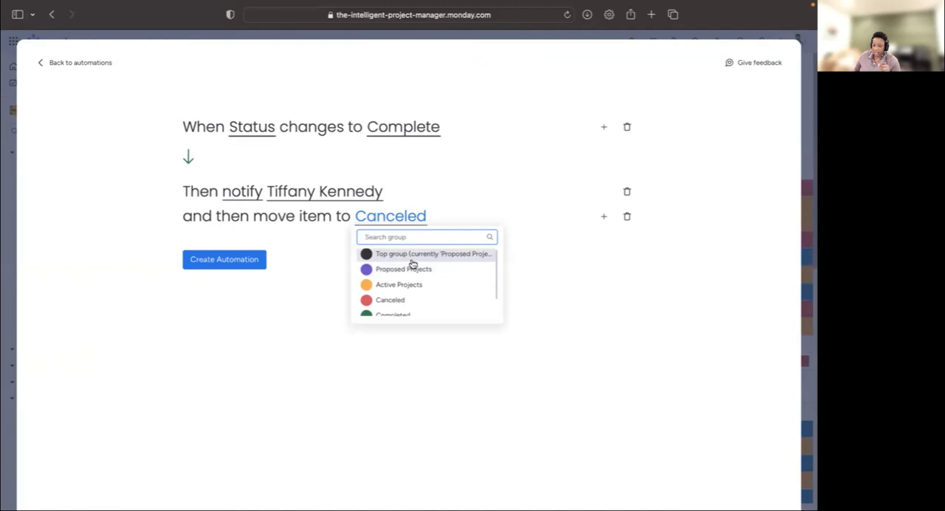
{"action": "scroll", "coordinate": [414, 310], "scroll_direction": "down", "scroll_amount": 2}
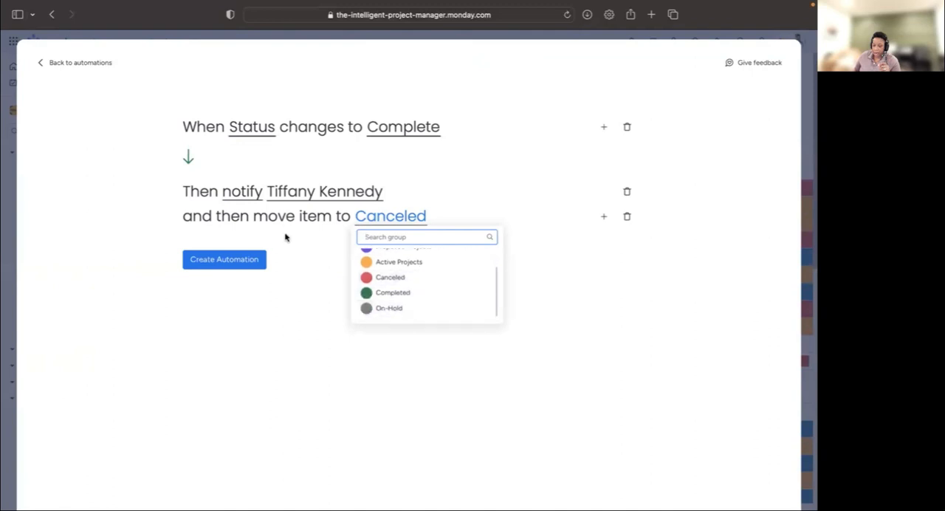
{"action": "left_click", "coordinate": [408, 293]}
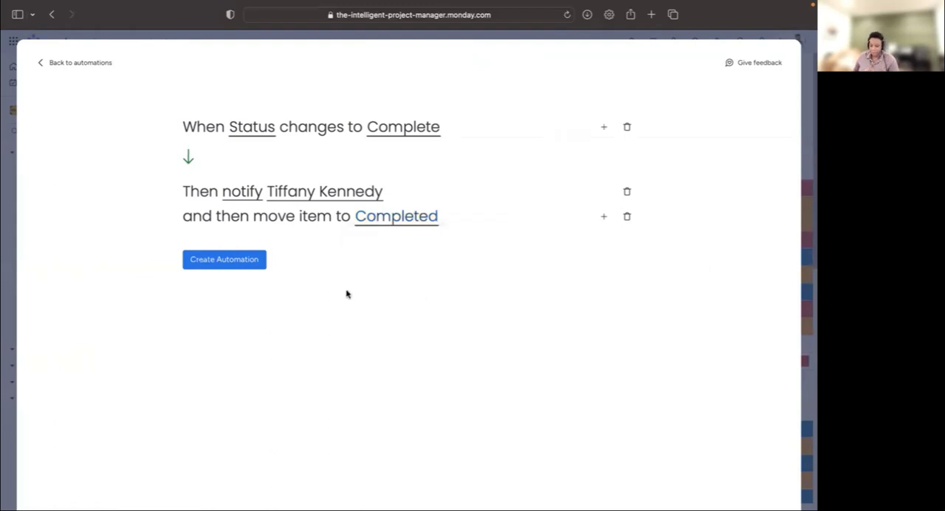
- Replace the folder name in the notification message with COMPLETED and create the automation
{"action": "left_click", "coordinate": [232, 194]}
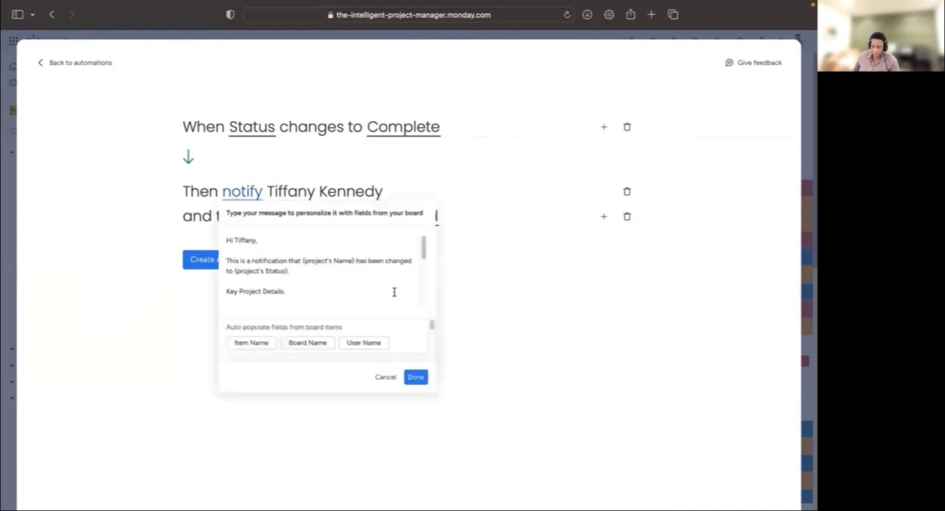
{"action": "left_click_drag", "start_coordinate": [424, 245], "coordinate": [423, 298]}
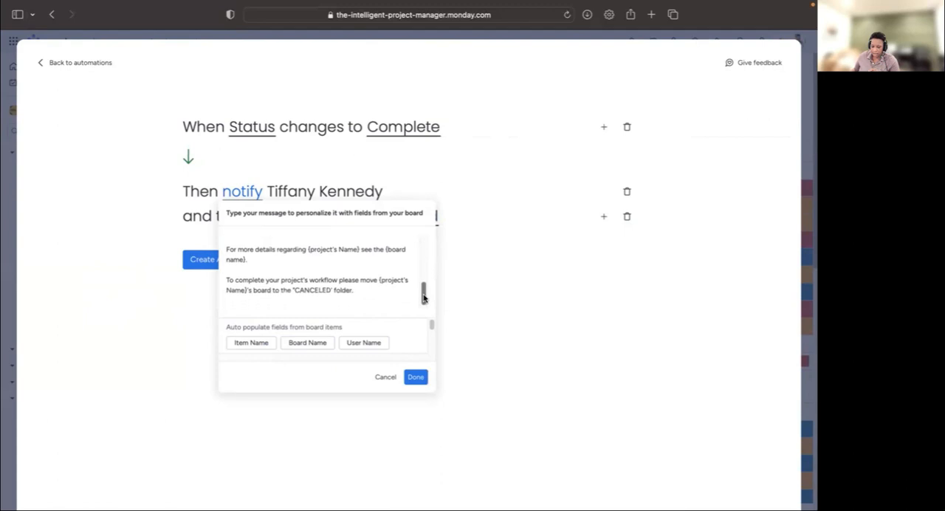
{"action": "double_click", "coordinate": [312, 291]}
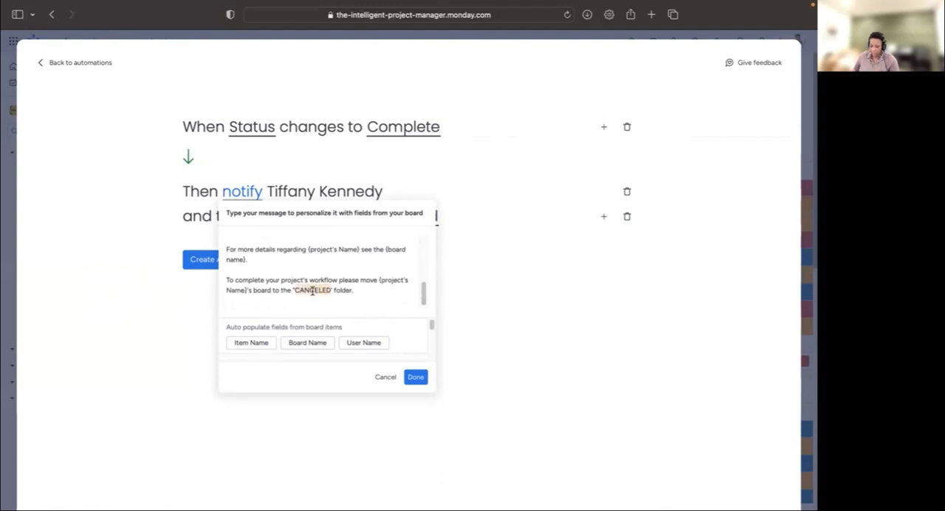
{"action": "type", "text": "COMPLE"}
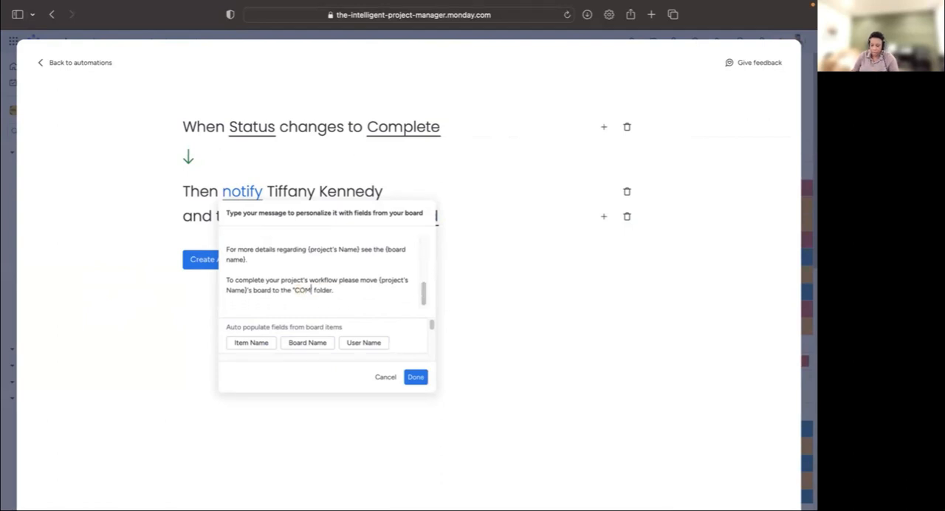
{"action": "type", "text": "TED"}
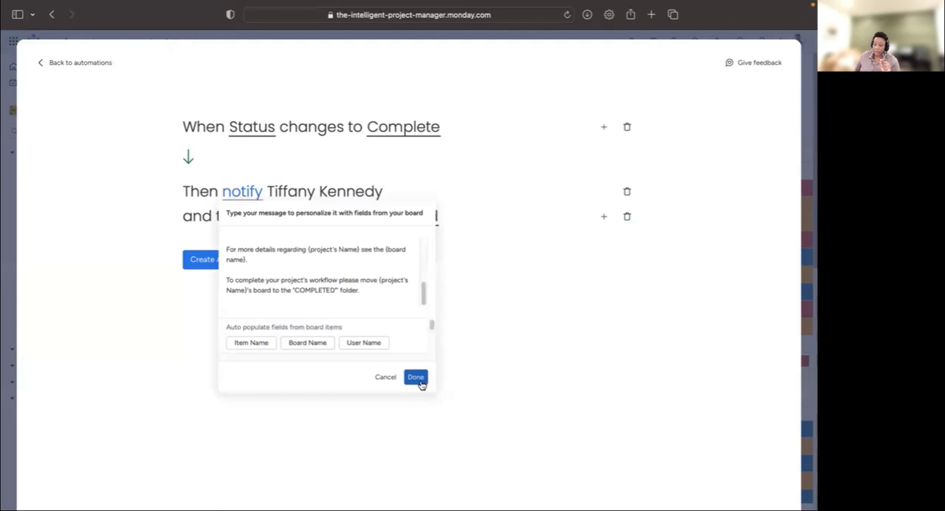
{"action": "left_click", "coordinate": [416, 377]}
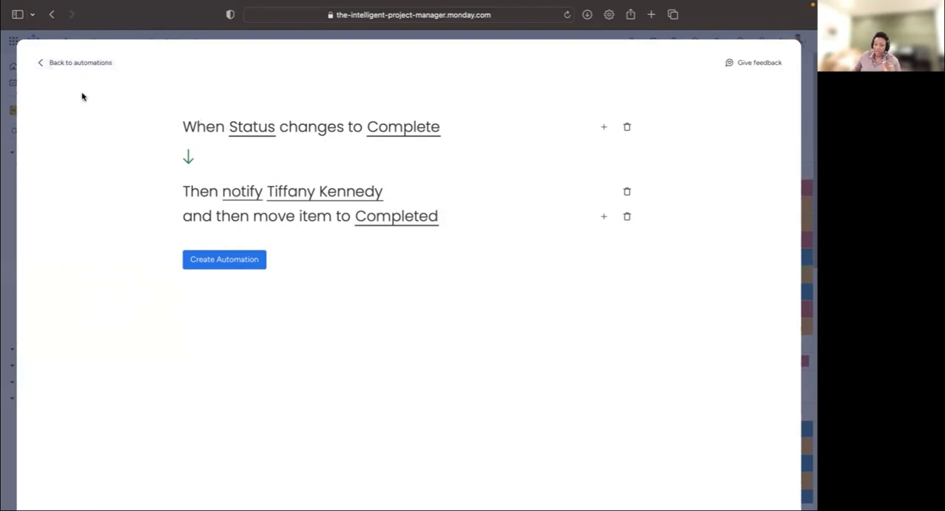
{"action": "left_click", "coordinate": [234, 264]}
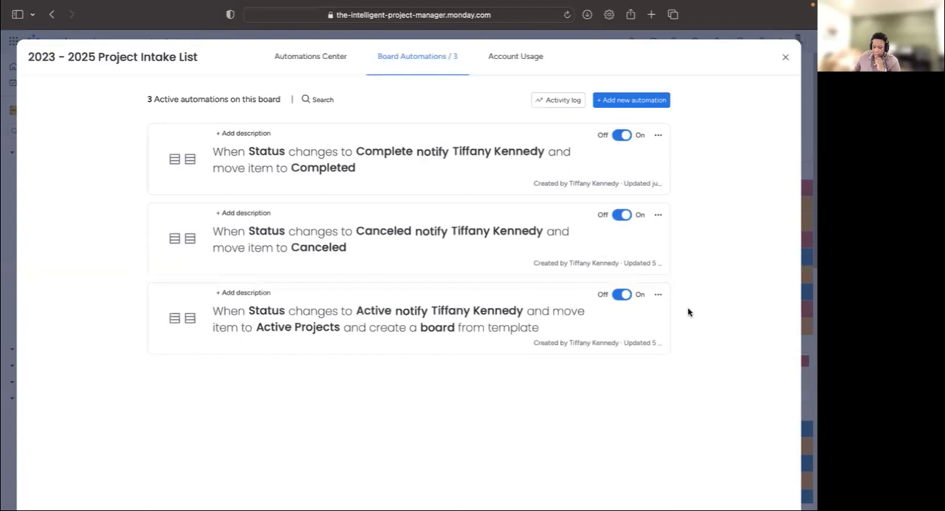
- Duplicate the automation for the Complete status and set the copy to trigger when the status changes to On-Hold
{"action": "left_click", "coordinate": [657, 134]}
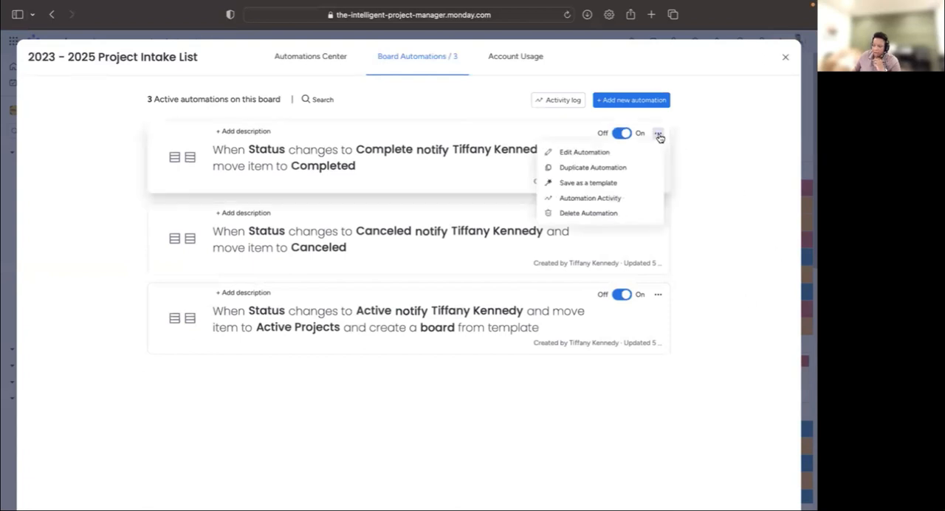
{"action": "left_click", "coordinate": [588, 167]}
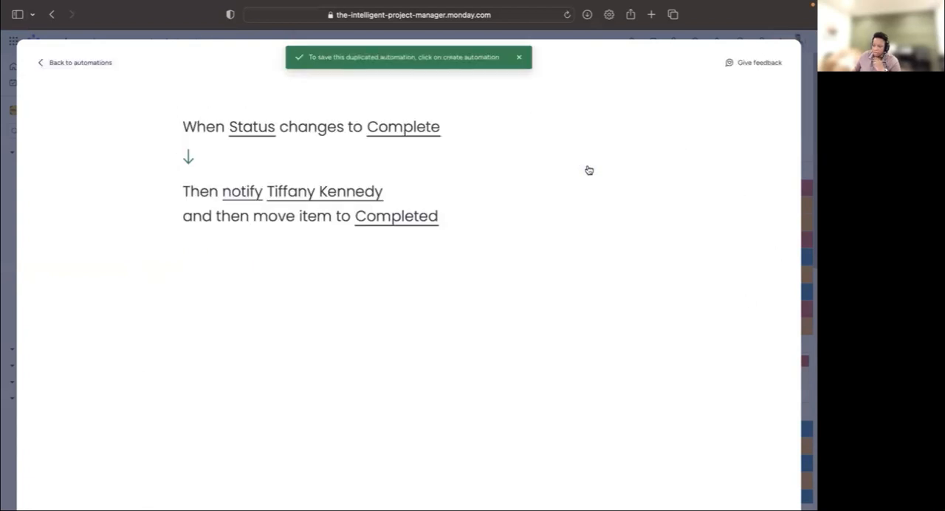
{"action": "left_click", "coordinate": [410, 134]}
{"action": "scroll", "coordinate": [414, 207], "scroll_direction": "down", "scroll_amount": 2}
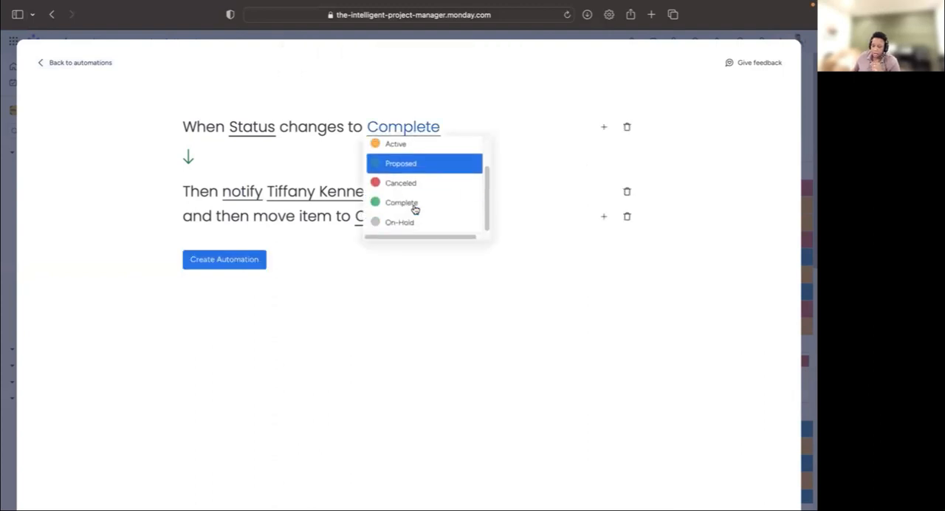
{"action": "left_click", "coordinate": [403, 222]}
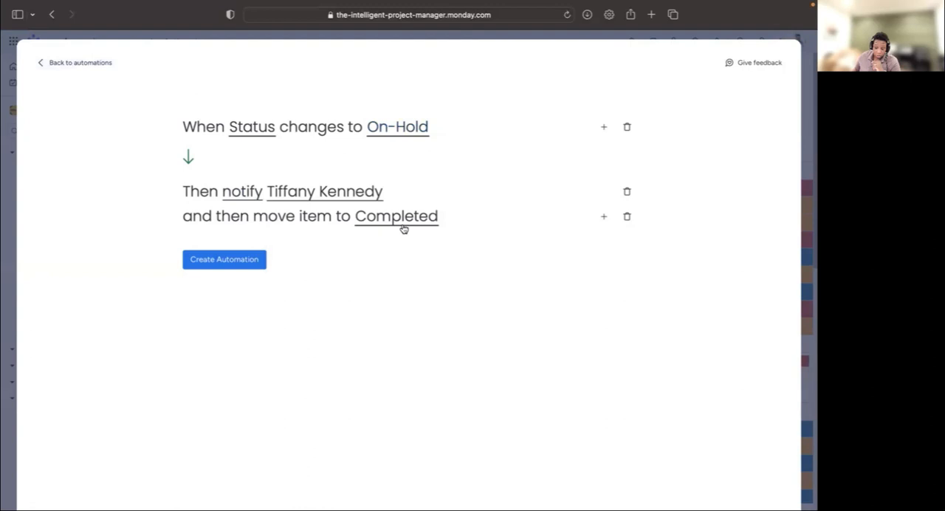
- Replace the folder name in the duplicated automation's notification message with ON-HOLD and save the message
{"action": "left_click", "coordinate": [235, 194]}
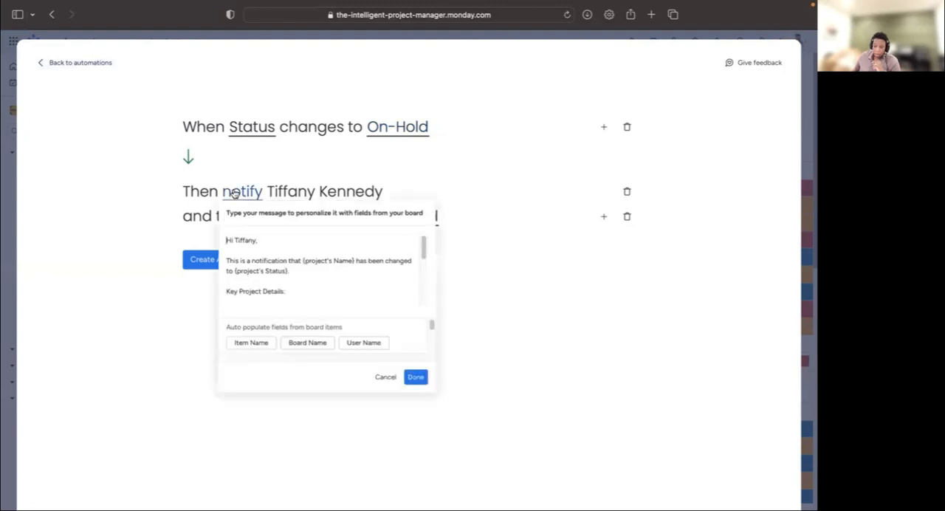
{"action": "scroll", "coordinate": [341, 280], "scroll_direction": "down", "scroll_amount": 5}
{"action": "double_click", "coordinate": [316, 289]}
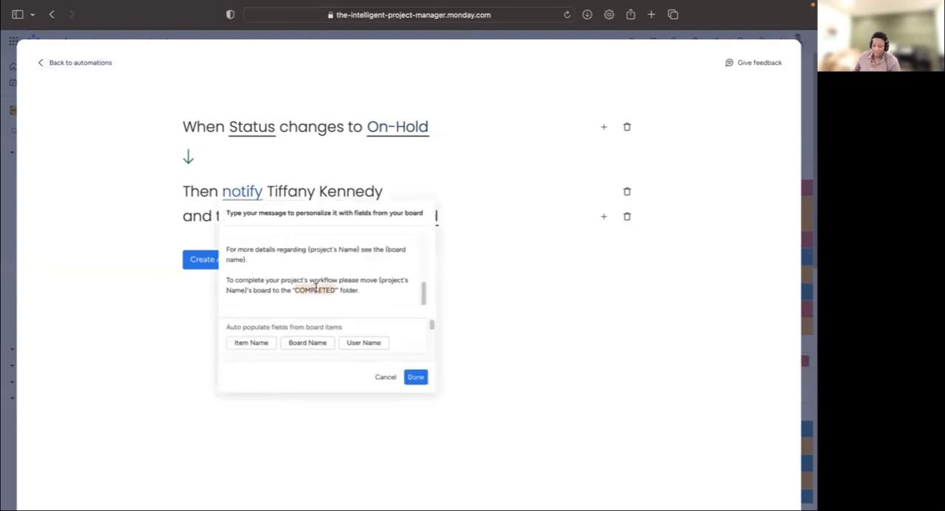
{"action": "type", "text": "O"}
{"action": "type", "text": "N-HOL"}
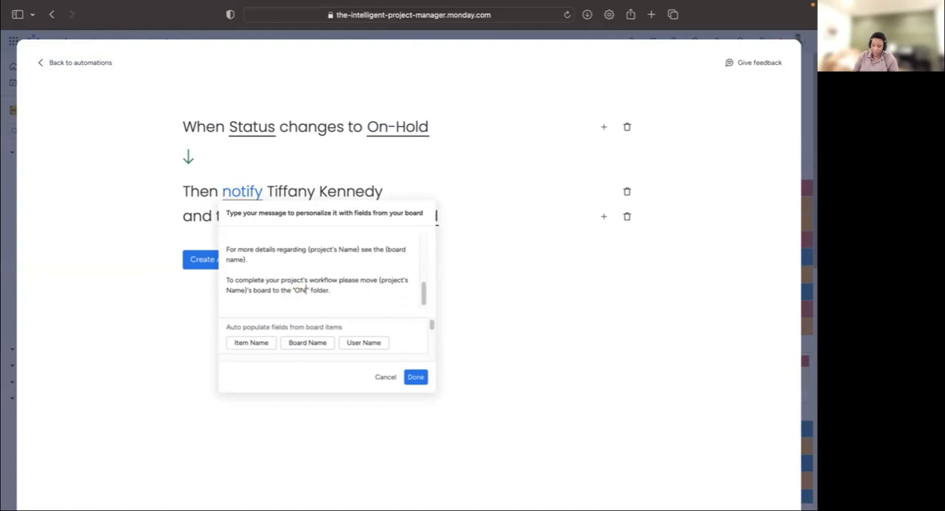
{"action": "type", "text": "D"}
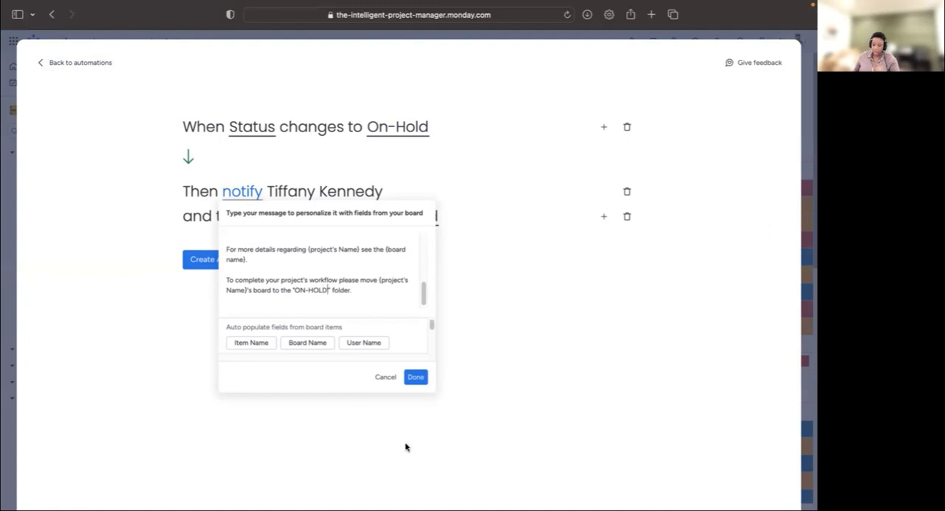
{"action": "left_click", "coordinate": [415, 378]}
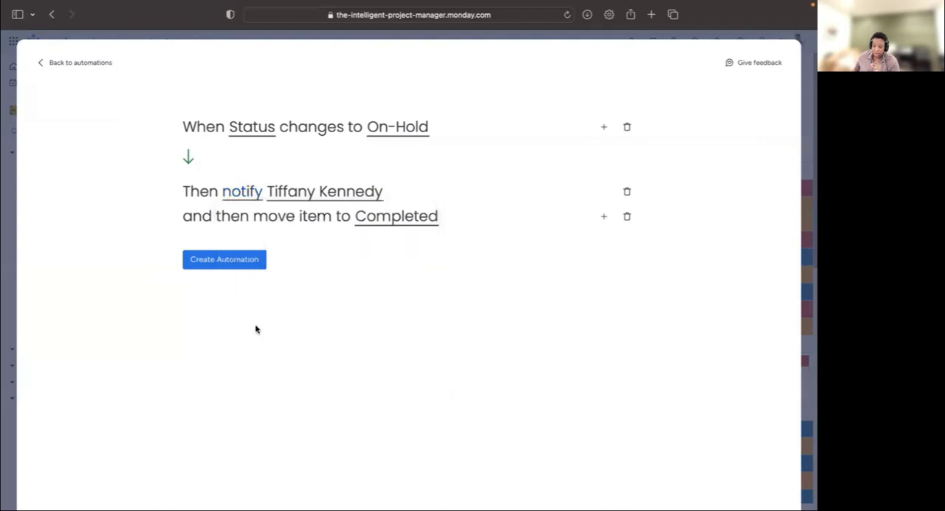
- Set the duplicated automation to move the item to the On-Hold group, create it, and return to the board
{"action": "left_click", "coordinate": [373, 215]}
{"action": "scroll", "coordinate": [441, 276], "scroll_direction": "down", "scroll_amount": 2}
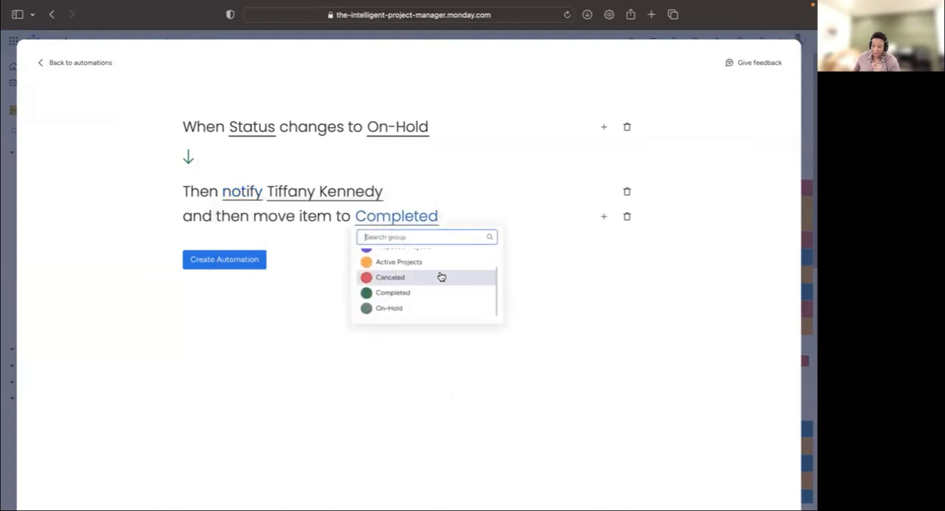
{"action": "left_click", "coordinate": [398, 308]}
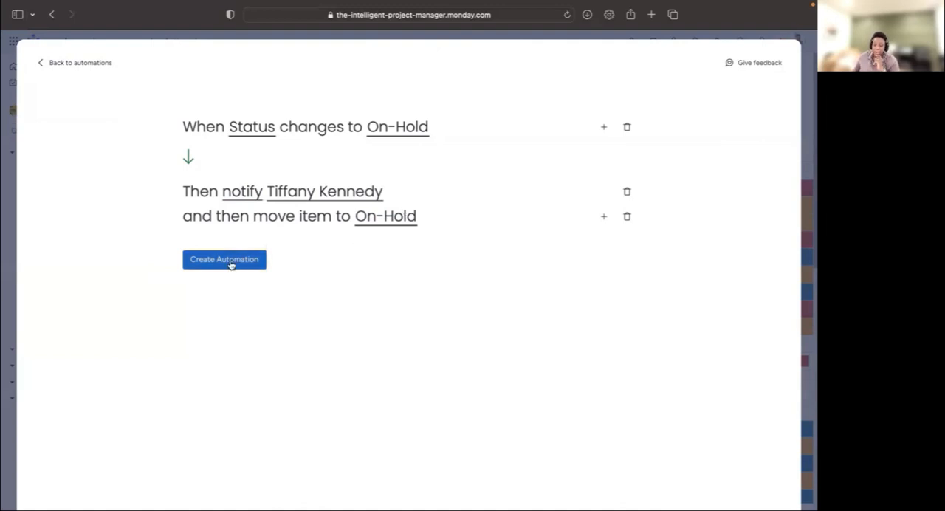
{"action": "left_click", "coordinate": [205, 262]}
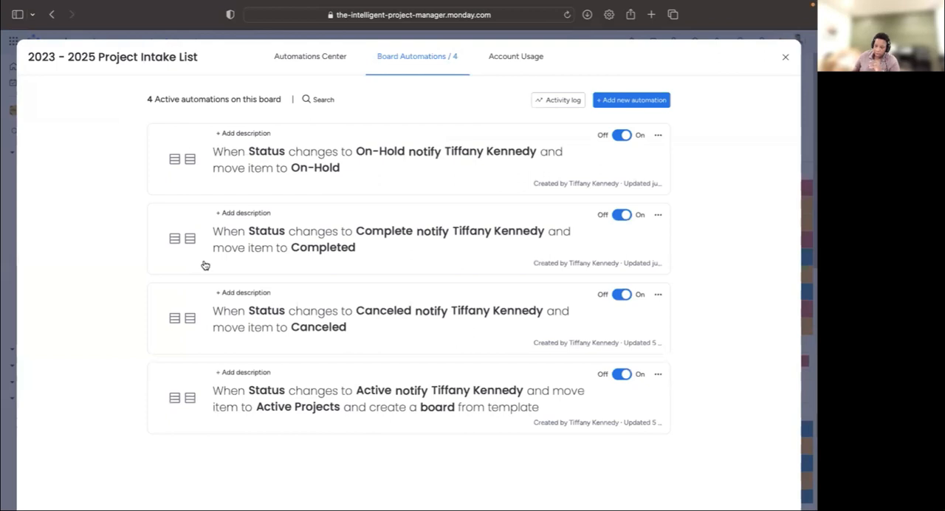
{"action": "left_click", "coordinate": [790, 63]}
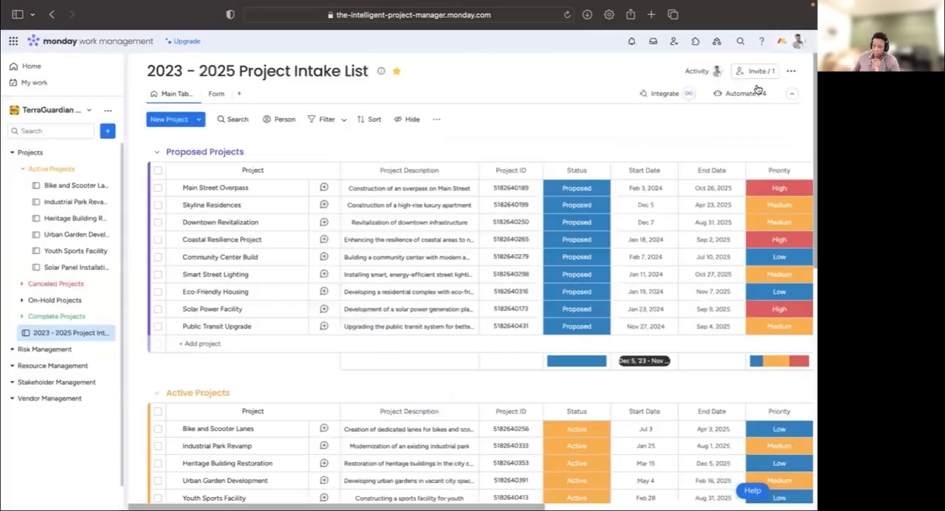
- Change the status of the Public Transit Upgrade project in the Proposed Projects group to Active
{"action": "scroll", "coordinate": [413, 369], "scroll_direction": "down", "scroll_amount": 1}
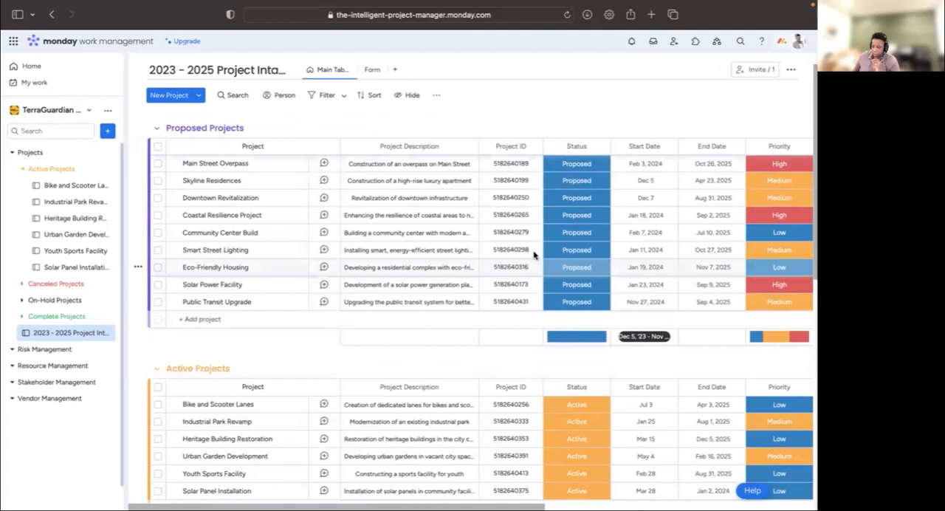
{"action": "scroll", "coordinate": [534, 253], "scroll_direction": "down", "scroll_amount": 3}
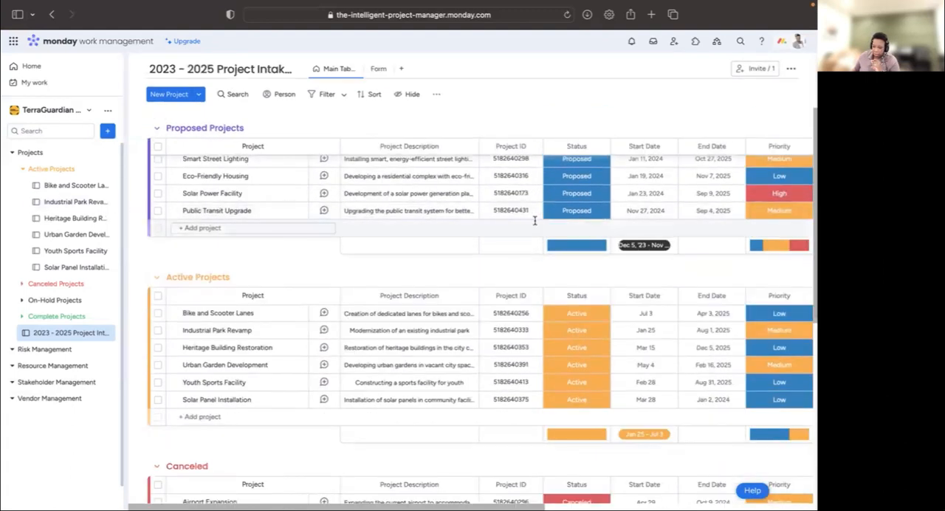
{"action": "left_click", "coordinate": [584, 215]}
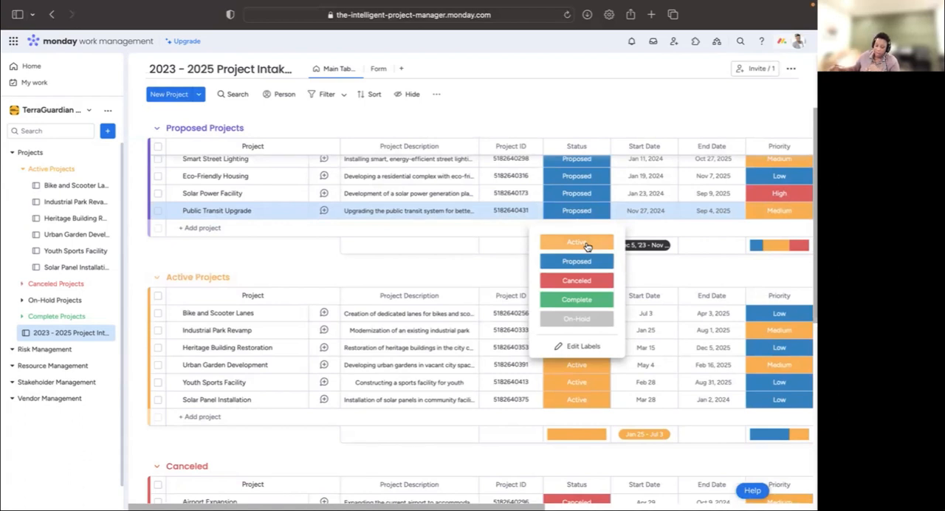
{"action": "left_click", "coordinate": [587, 243]}
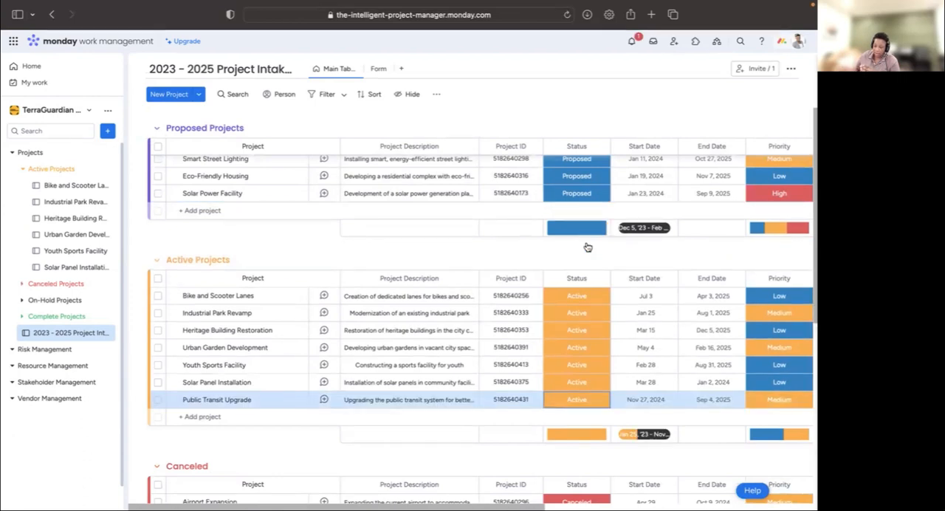
- Read the full automation notification, view the new Public Transit Upgrade board, and return to the Project Intake List
{"action": "left_click", "coordinate": [635, 44]}
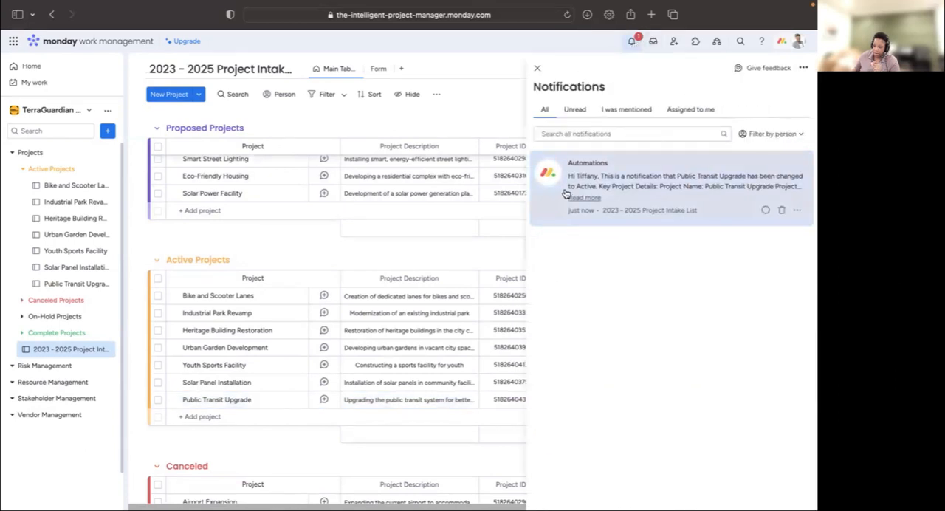
{"action": "left_click", "coordinate": [683, 204]}
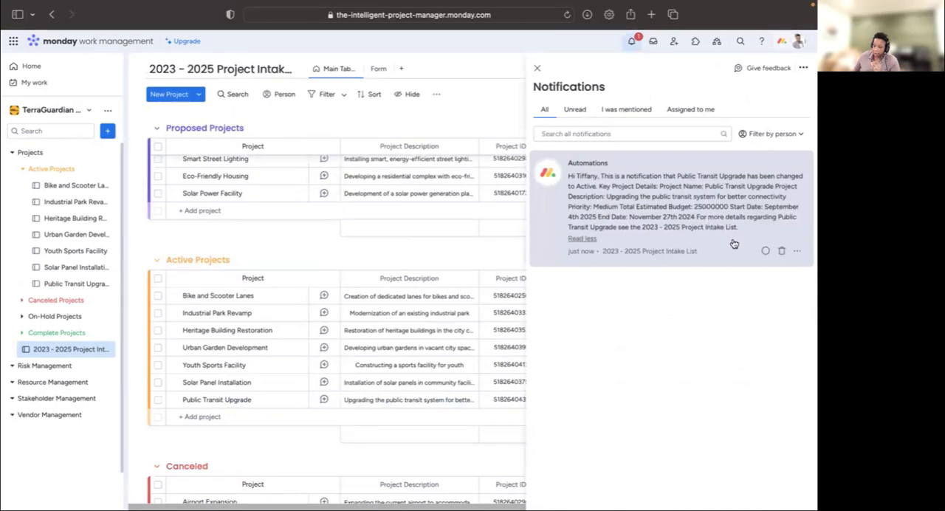
{"action": "left_click", "coordinate": [74, 286]}
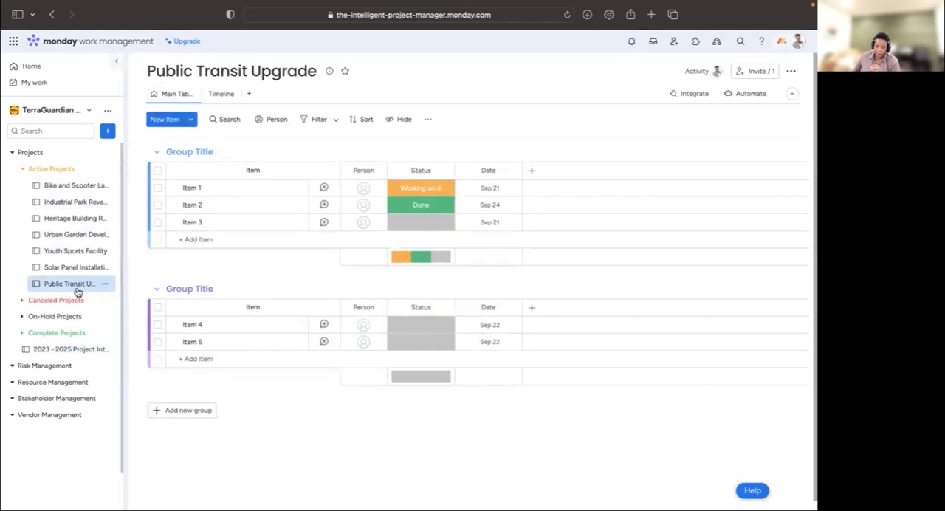
{"action": "left_click", "coordinate": [77, 348]}
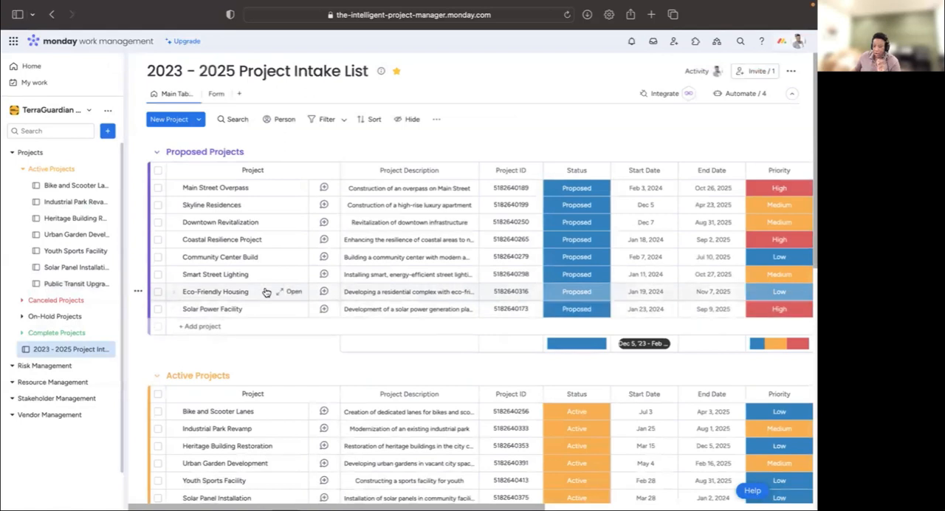
- Change the status of the Public Transit Upgrade project in the Active Projects group to On-Hold
{"action": "scroll", "coordinate": [284, 277], "scroll_direction": "down", "scroll_amount": 2}
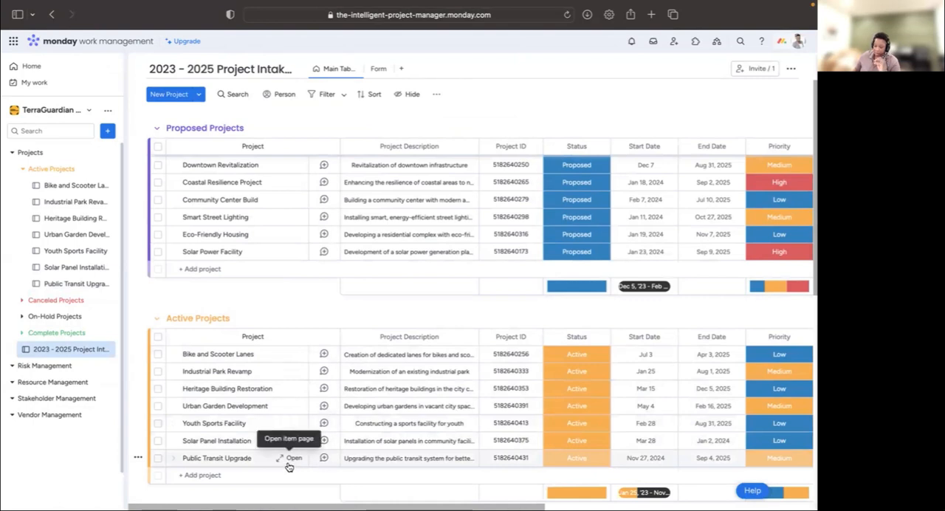
{"action": "scroll", "coordinate": [527, 369], "scroll_direction": "down", "scroll_amount": 1}
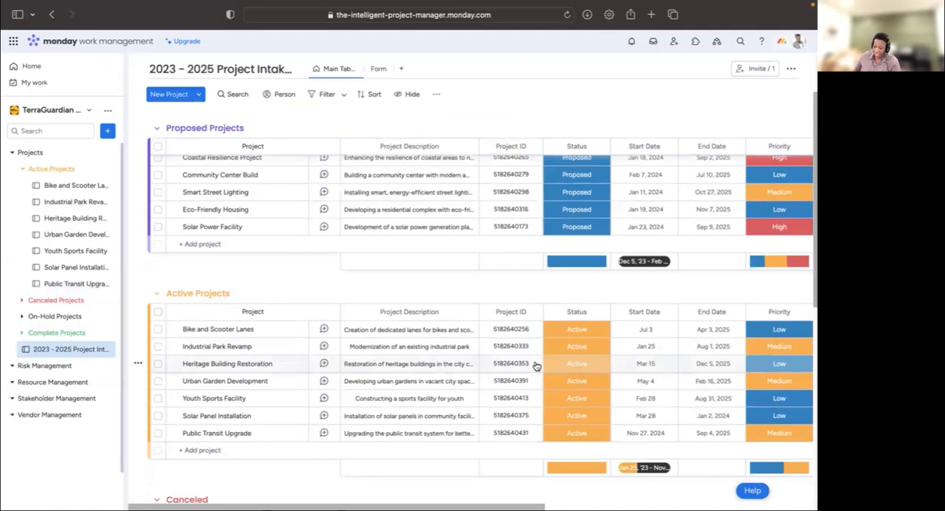
{"action": "scroll", "coordinate": [528, 367], "scroll_direction": "down", "scroll_amount": 5}
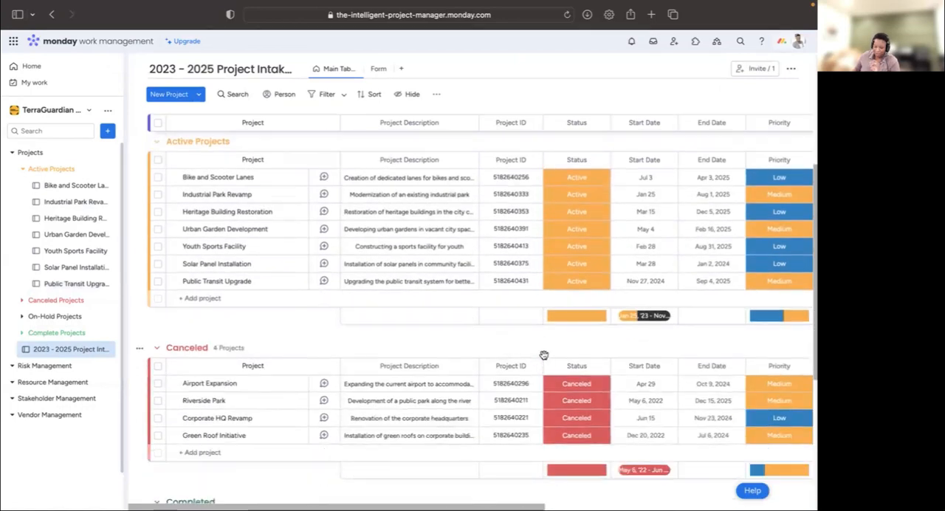
{"action": "left_click", "coordinate": [592, 283]}
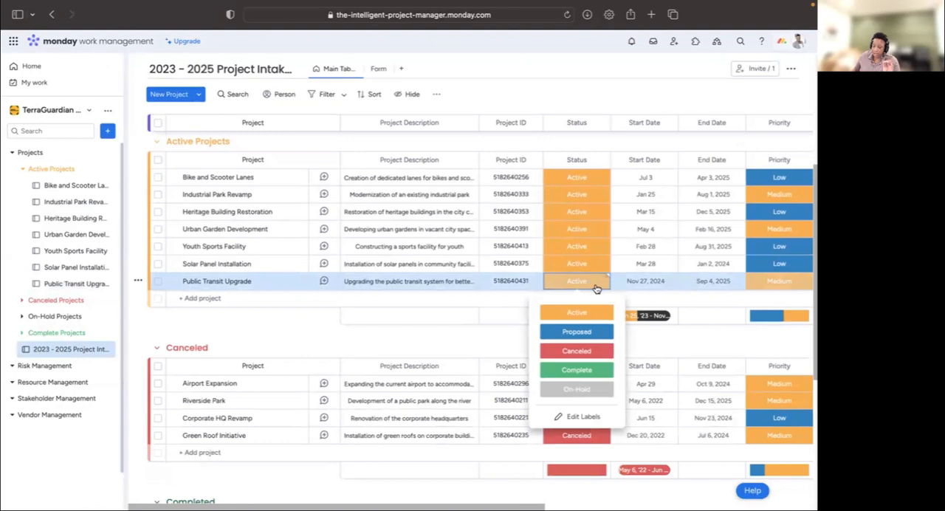
{"action": "left_click", "coordinate": [595, 390]}
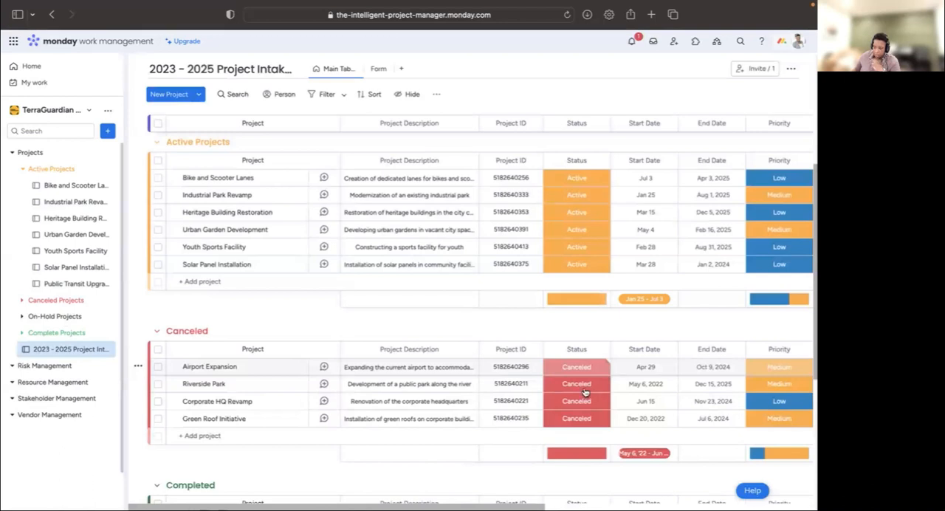
- Check the Public Transit Upgrade item in the On-Hold group and read its full On-Hold notification
{"action": "left_click", "coordinate": [632, 41]}
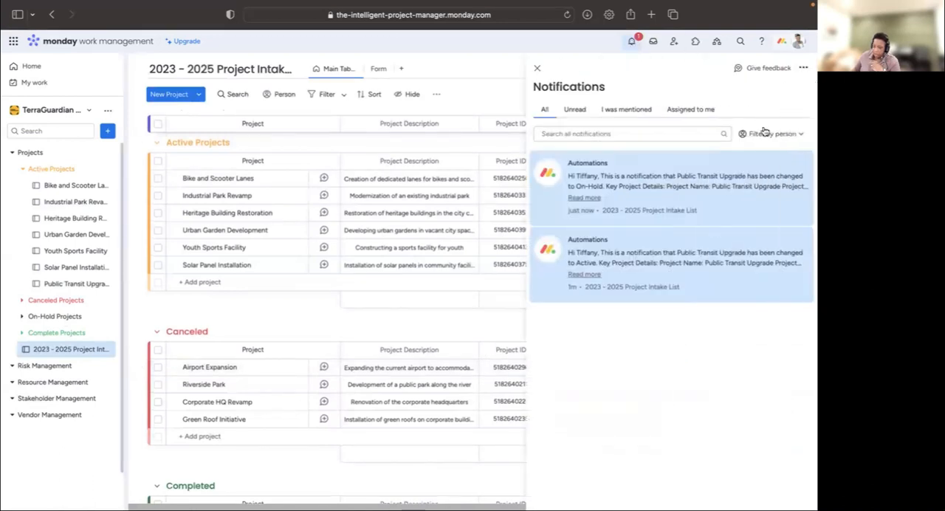
{"action": "left_click", "coordinate": [680, 211]}
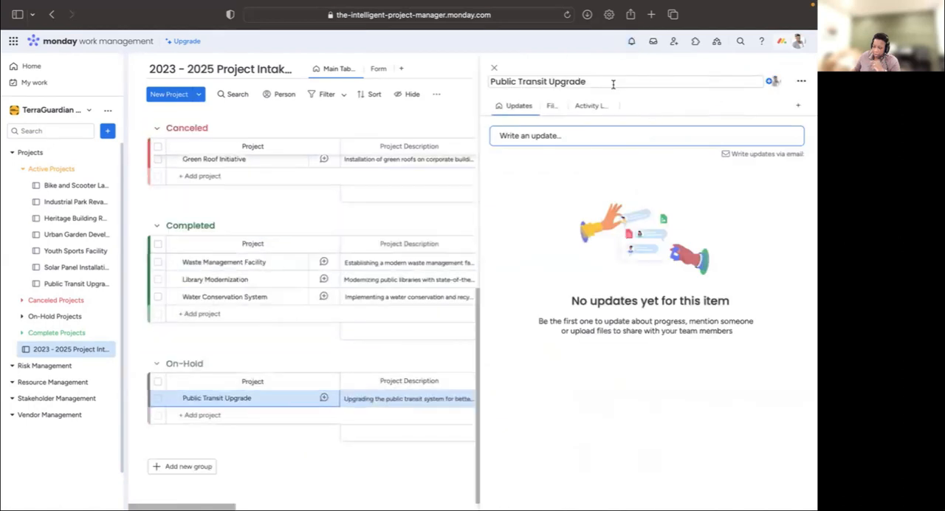
{"action": "left_click", "coordinate": [494, 67]}
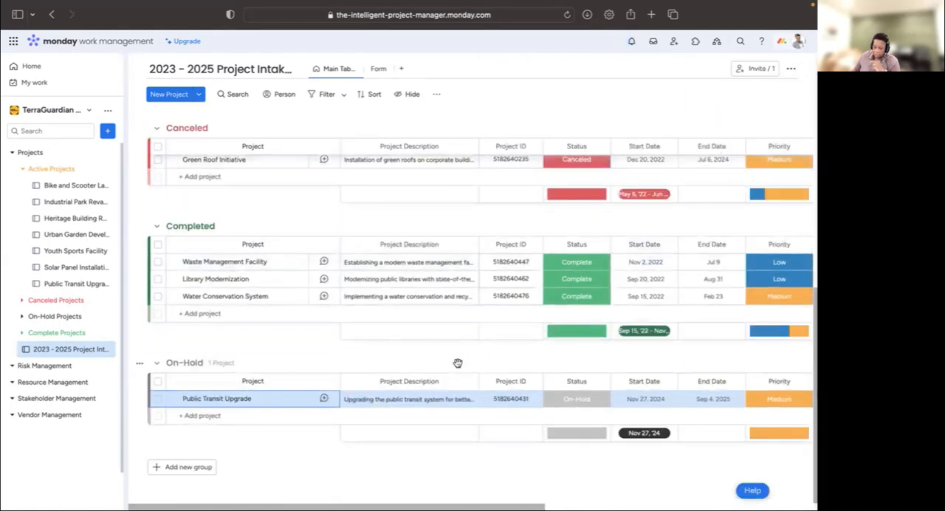
{"action": "left_click", "coordinate": [632, 42]}
{"action": "left_click", "coordinate": [685, 197]}
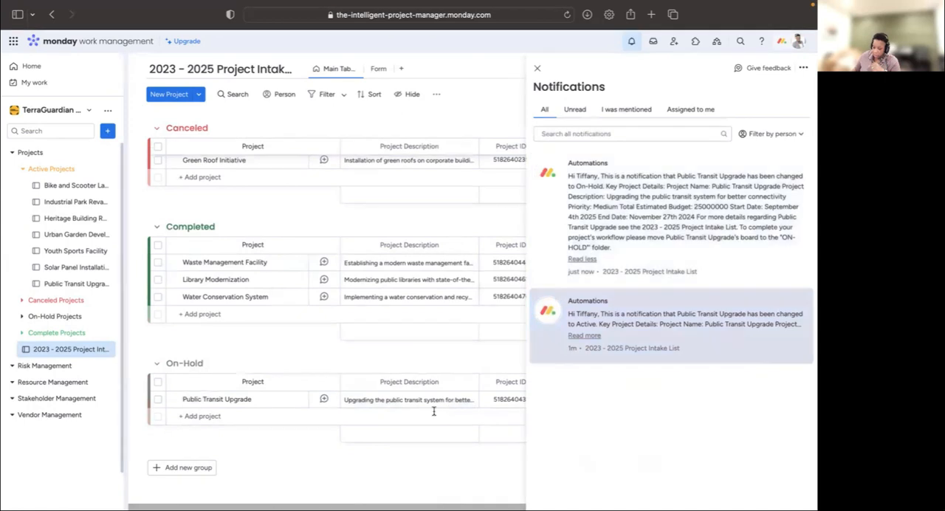
{"action": "left_click", "coordinate": [382, 476]}
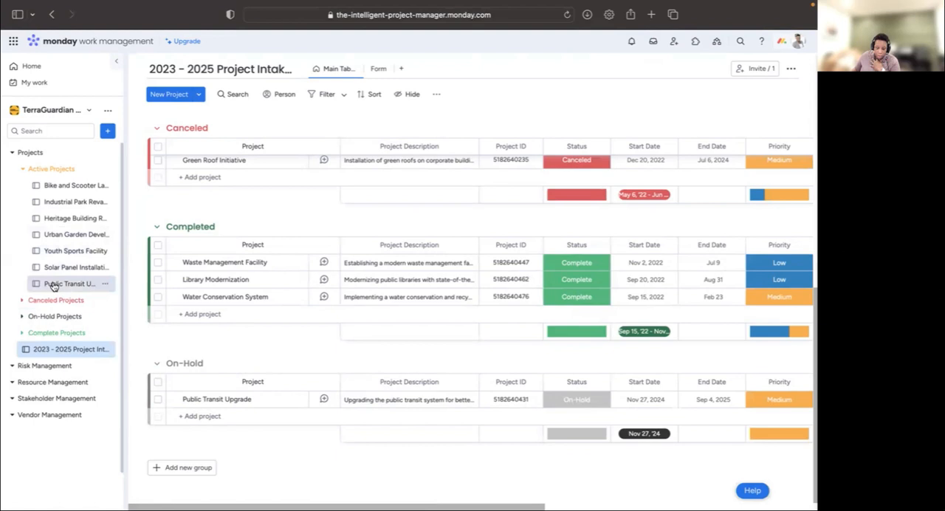
- Move the Public Transit Upgrade board from the Active Projects folder to the On-Hold Projects folder
{"action": "left_click_drag", "start_coordinate": [52, 287], "coordinate": [66, 255]}
{"action": "left_click", "coordinate": [105, 251]}
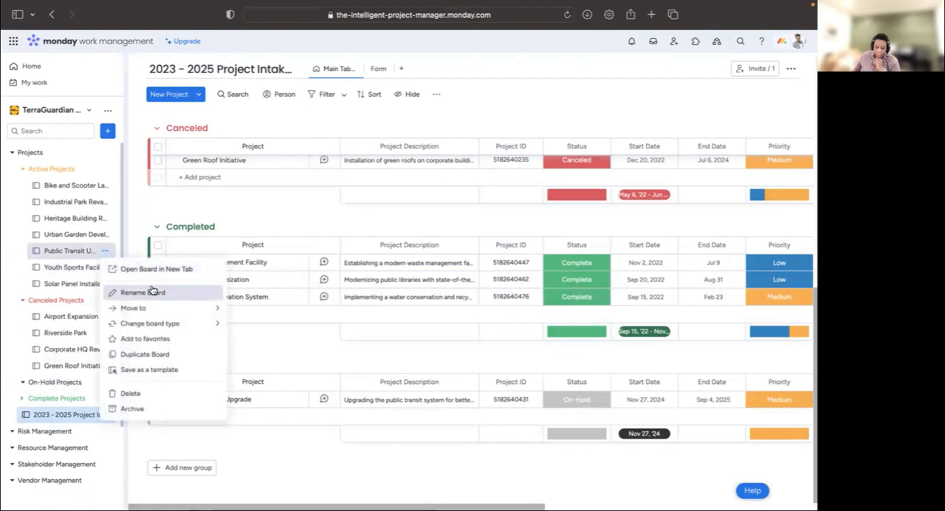
{"action": "mouse_move", "coordinate": [164, 309]}
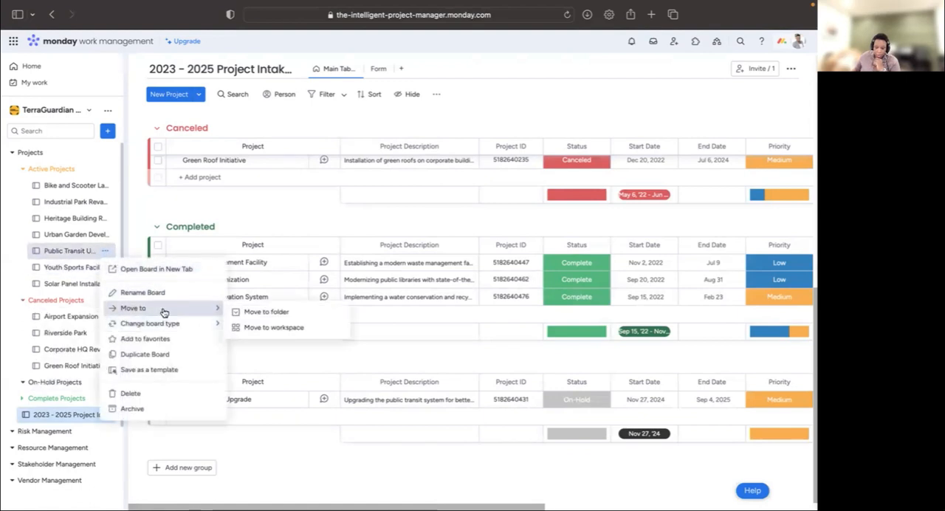
{"action": "left_click", "coordinate": [266, 313]}
{"action": "type", "text": "ON"}
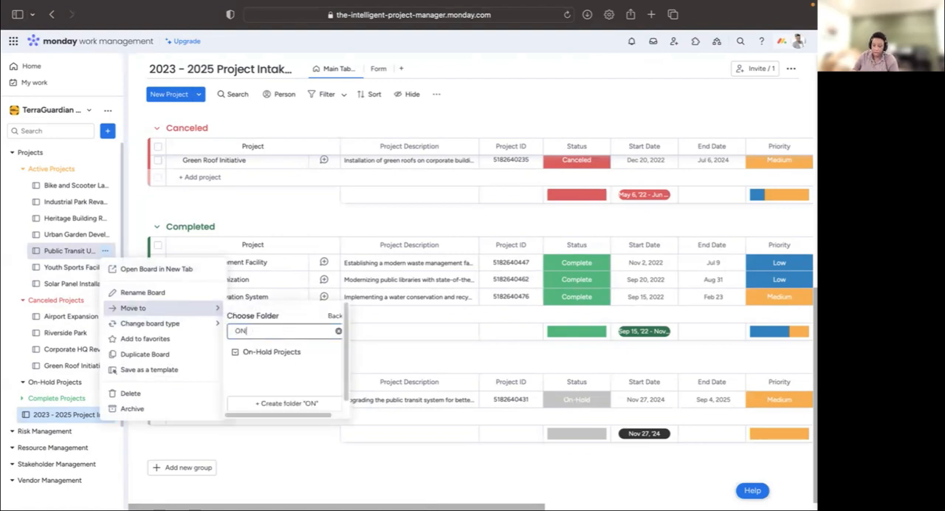
{"action": "left_click", "coordinate": [310, 359]}
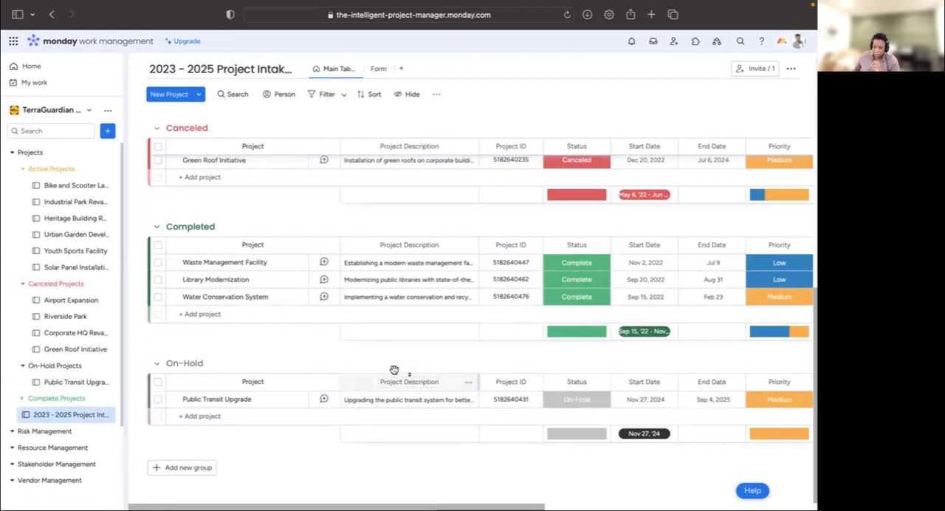
- Change the status of the Solar Panel Installation project in the Active Projects group to Complete
{"action": "scroll", "coordinate": [391, 366], "scroll_direction": "up", "scroll_amount": 1}
{"action": "scroll", "coordinate": [392, 332], "scroll_direction": "up", "scroll_amount": 5}
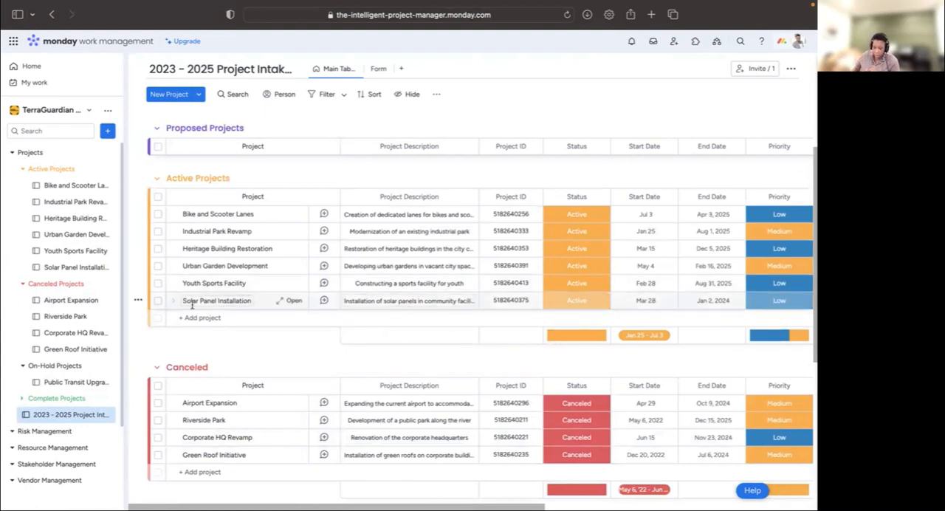
{"action": "left_click", "coordinate": [569, 302]}
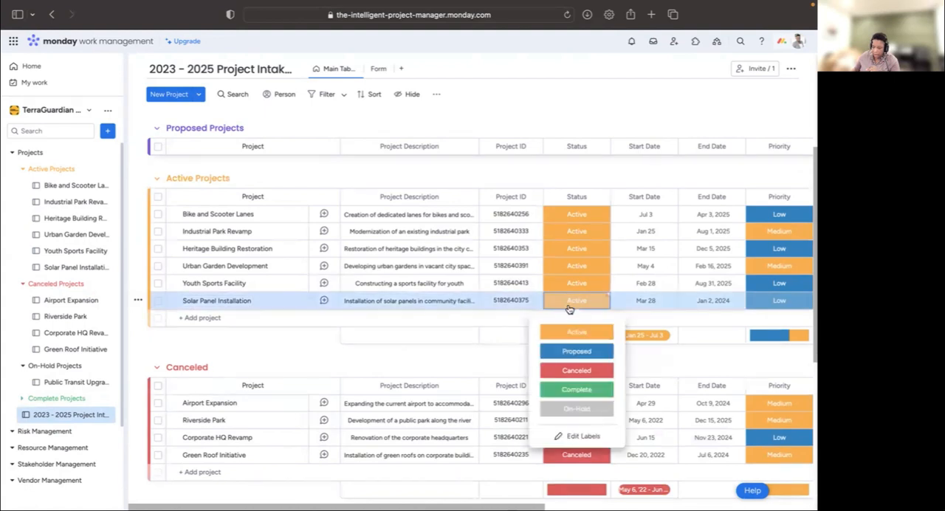
{"action": "left_click", "coordinate": [575, 389]}
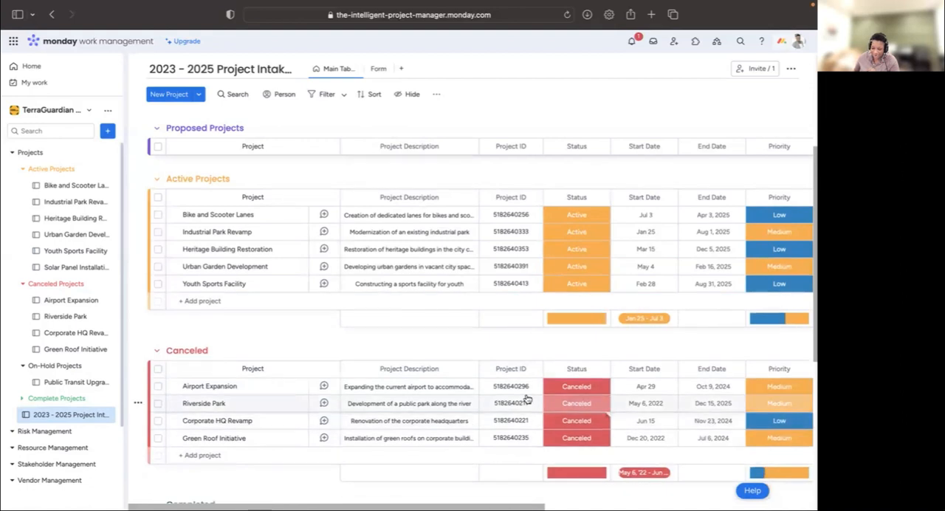
- Check the Solar Panel Installation item in the Completed group and read its full Complete notification
{"action": "scroll", "coordinate": [527, 399], "scroll_direction": "down", "scroll_amount": 5}
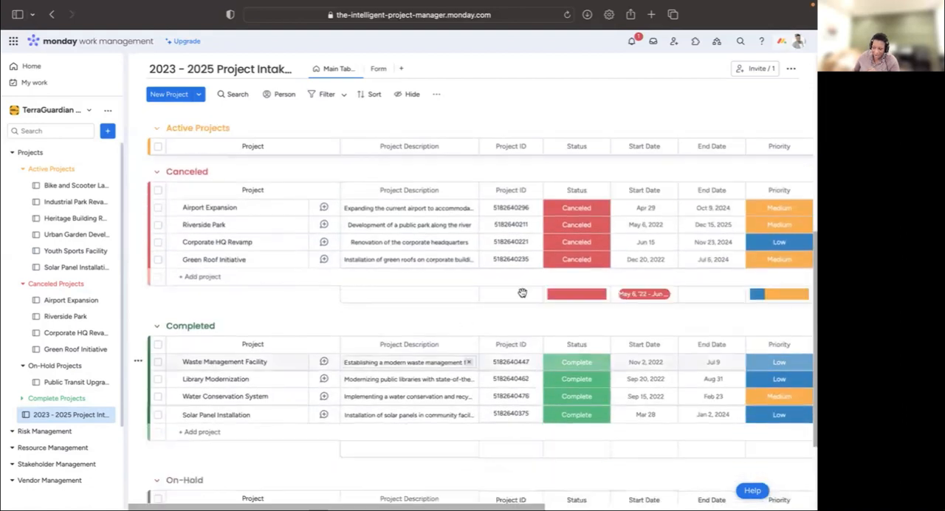
{"action": "left_click", "coordinate": [631, 42]}
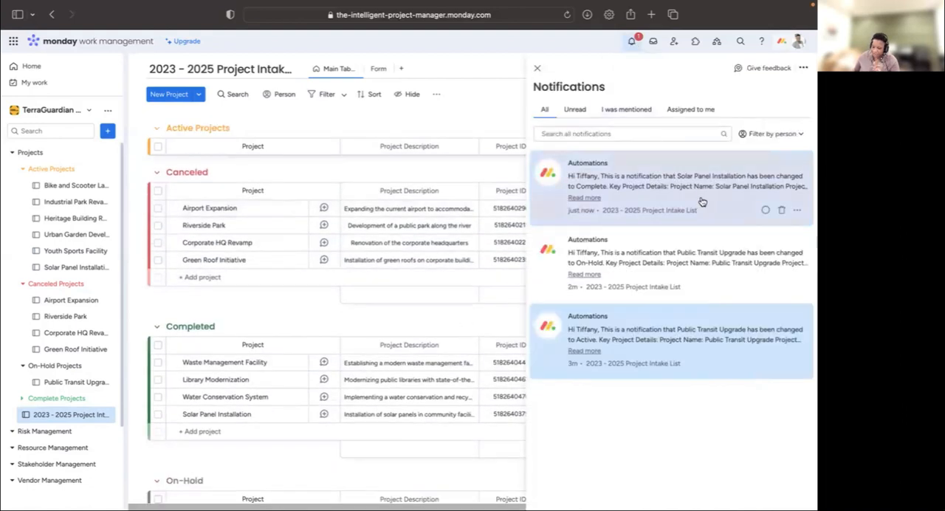
{"action": "left_click", "coordinate": [701, 200]}
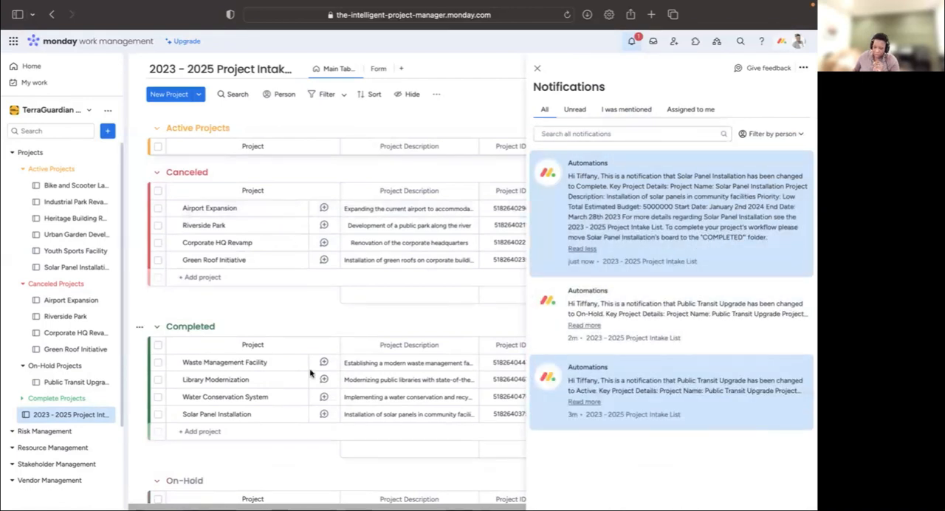
{"action": "left_click", "coordinate": [270, 316]}
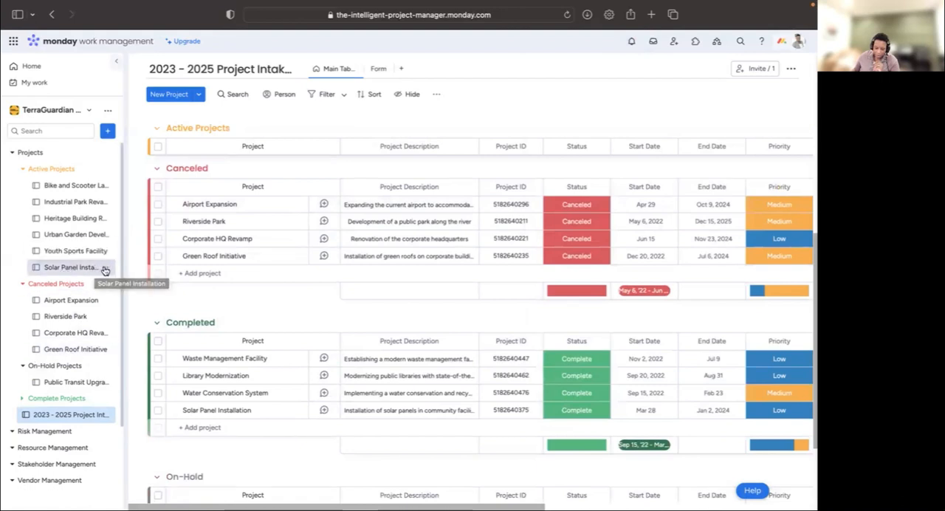
- Move the Solar Panel Installation board from the Active Projects folder to the Complete Projects folder
{"action": "left_click", "coordinate": [104, 268]}
{"action": "mouse_move", "coordinate": [188, 327]}
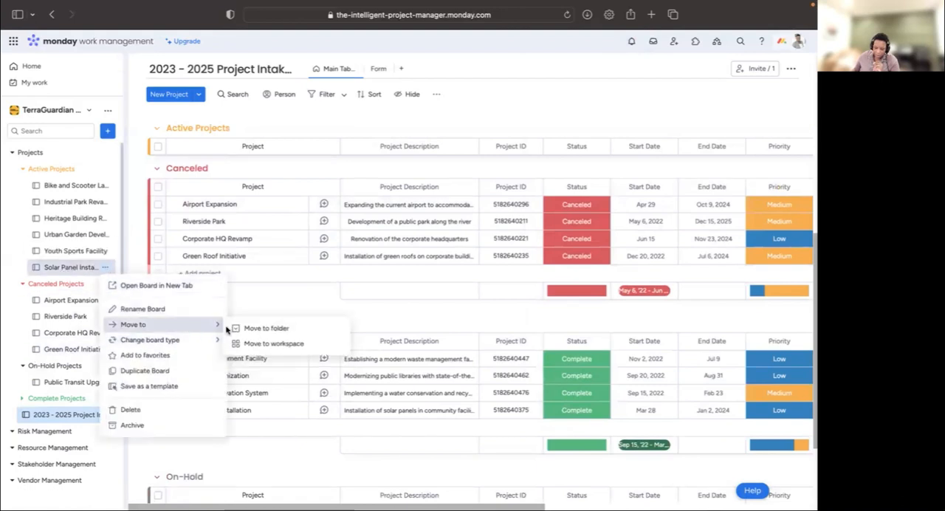
{"action": "left_click", "coordinate": [277, 348]}
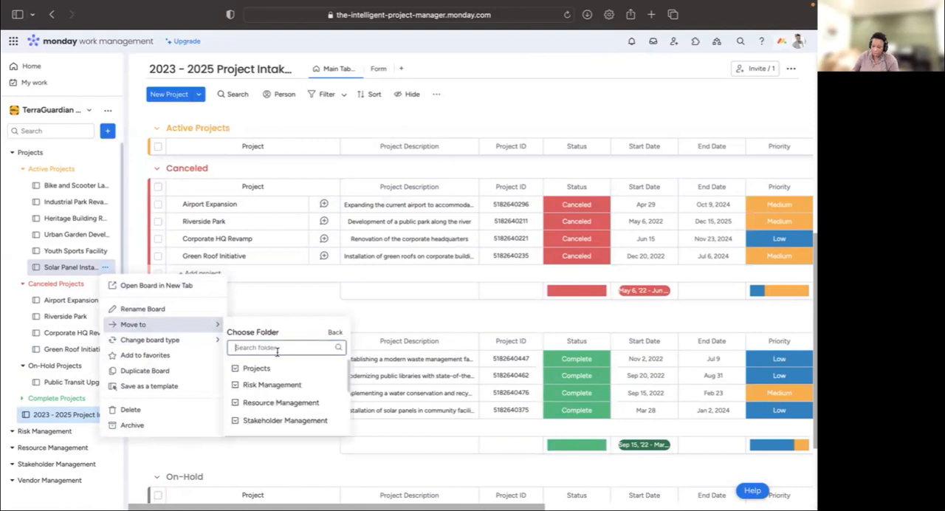
{"action": "type", "text": "COM"}
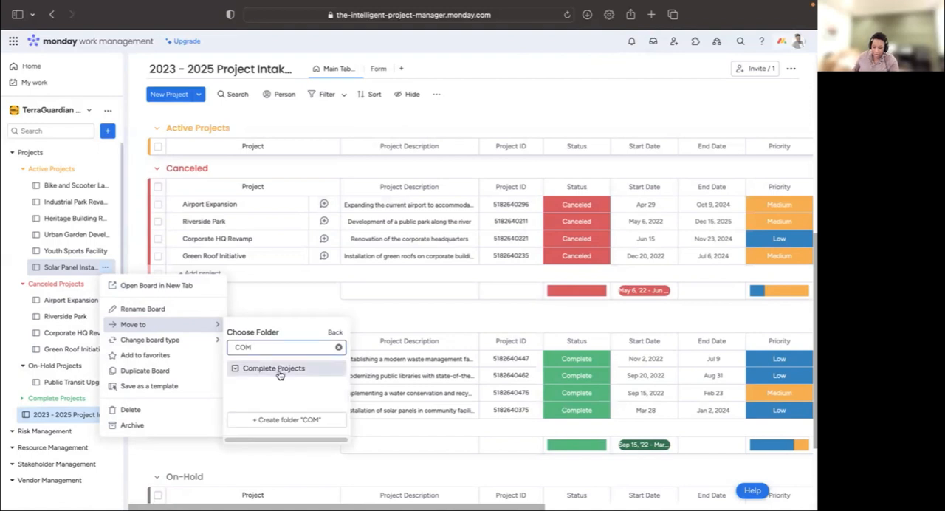
{"action": "left_click", "coordinate": [279, 373]}
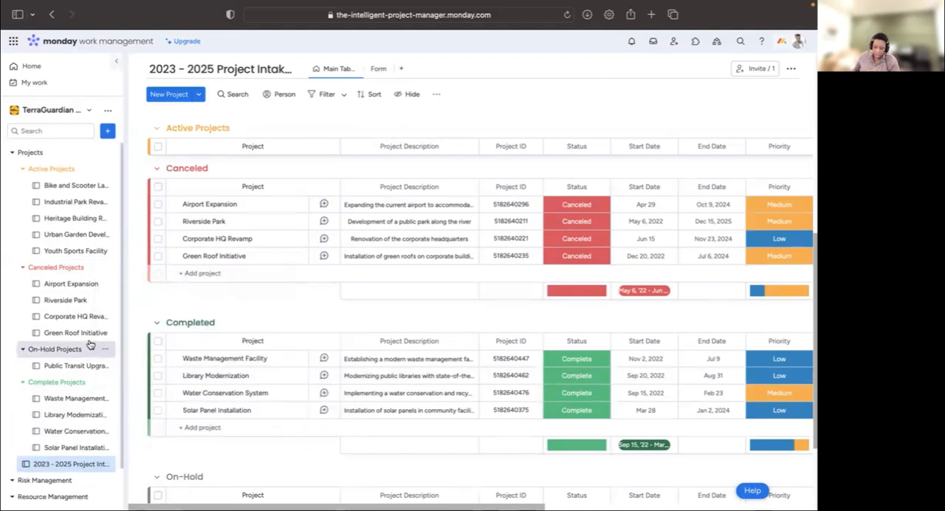
{"action": "scroll", "coordinate": [87, 344], "scroll_direction": "down", "scroll_amount": 2}
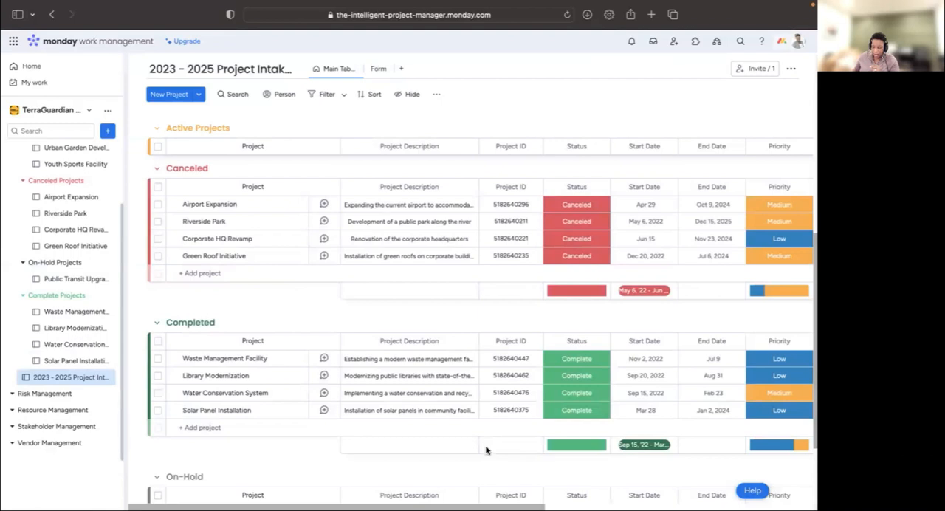
- Add a Formula column after the Est. ROI column of the Project Intake List
{"action": "scroll", "coordinate": [486, 450], "scroll_direction": "down", "scroll_amount": 1}
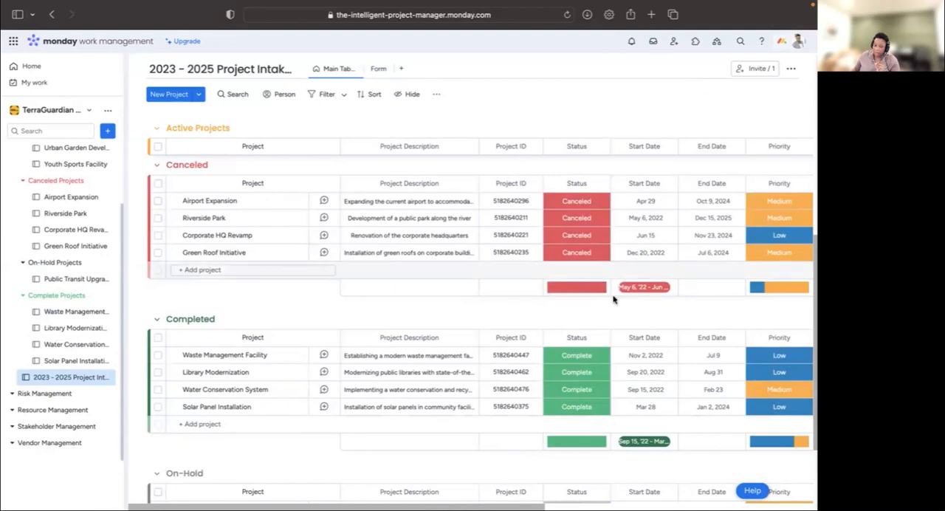
{"action": "scroll", "coordinate": [613, 299], "scroll_direction": "up", "scroll_amount": 10}
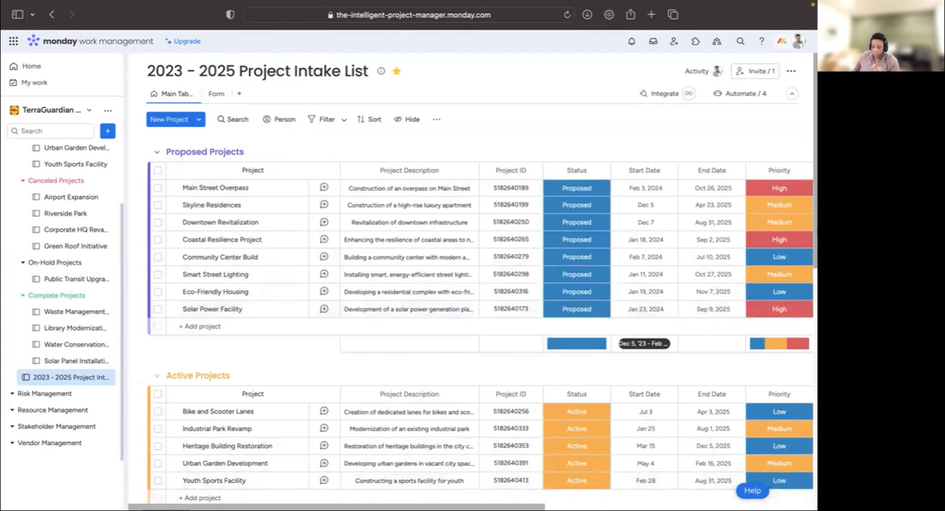
{"action": "scroll", "coordinate": [470, 336], "scroll_direction": "right", "scroll_amount": 3}
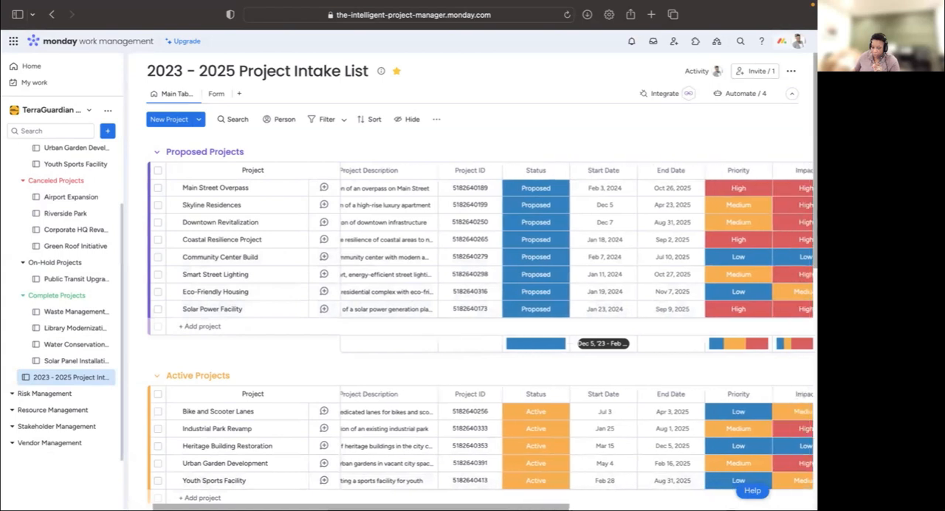
{"action": "scroll", "coordinate": [618, 443], "scroll_direction": "right", "scroll_amount": 10}
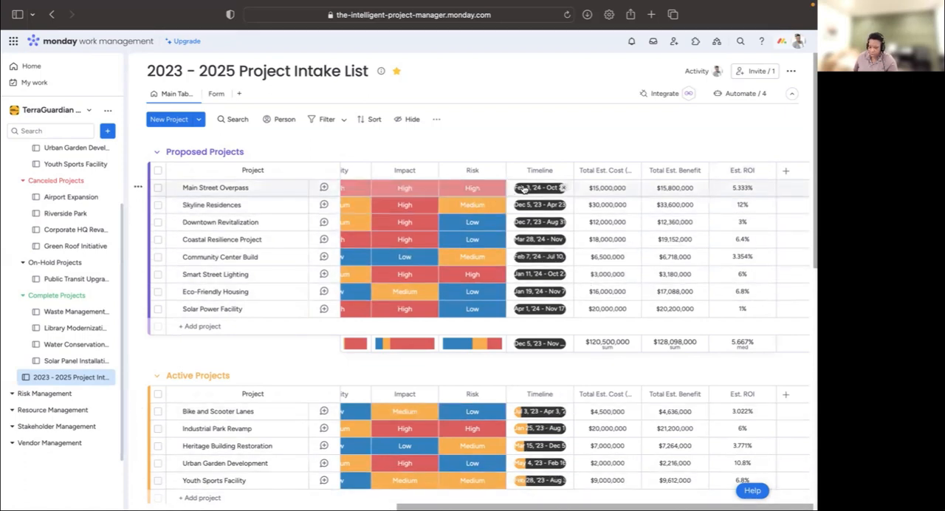
{"action": "left_click", "coordinate": [787, 171]}
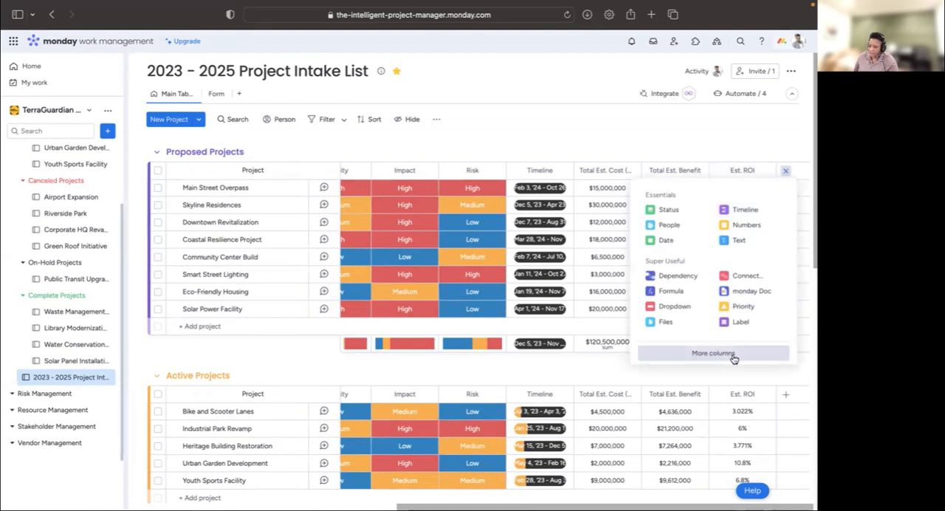
{"action": "left_click", "coordinate": [670, 290]}
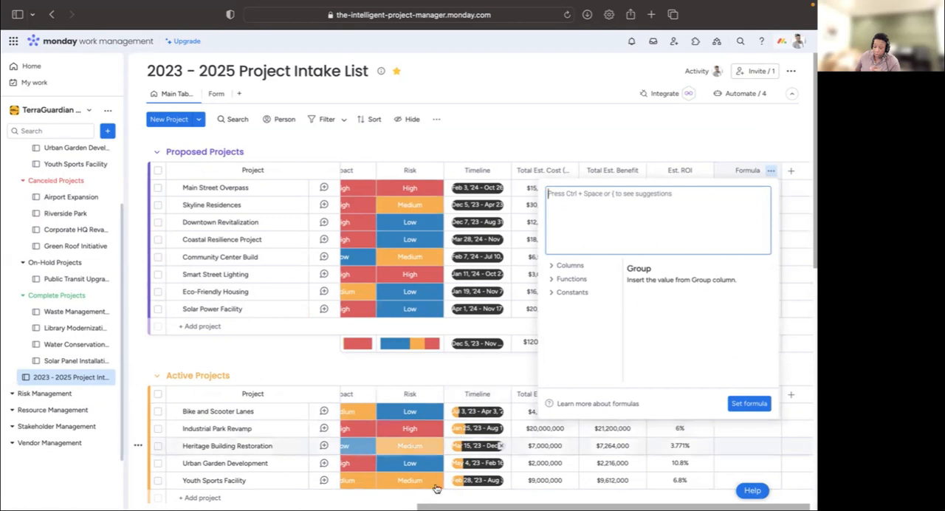
{"action": "left_click_drag", "start_coordinate": [438, 507], "coordinate": [219, 496]}
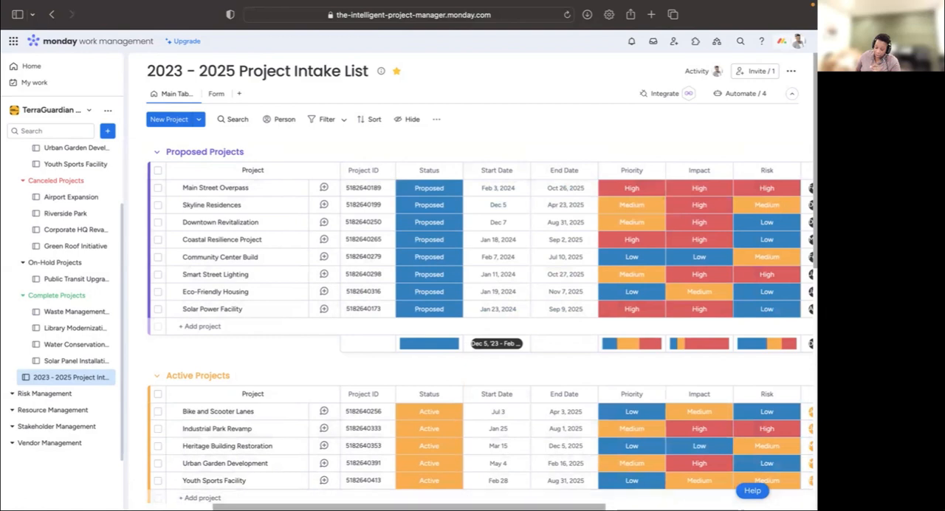
{"action": "scroll", "coordinate": [701, 381], "scroll_direction": "right", "scroll_amount": 10}
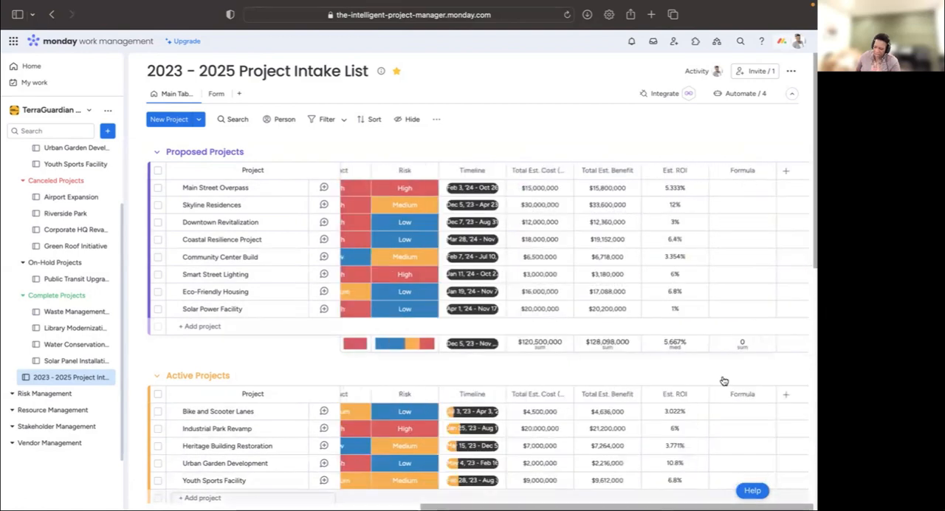
- Rename the new Formula column as Duration
{"action": "left_click", "coordinate": [739, 170]}
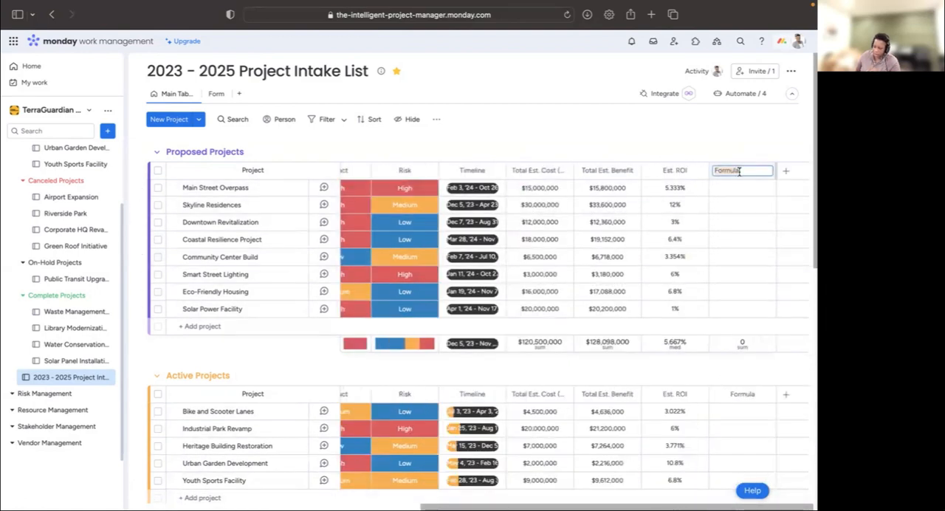
{"action": "type", "text": "DU"}
{"action": "key", "text": "BackSpace"}
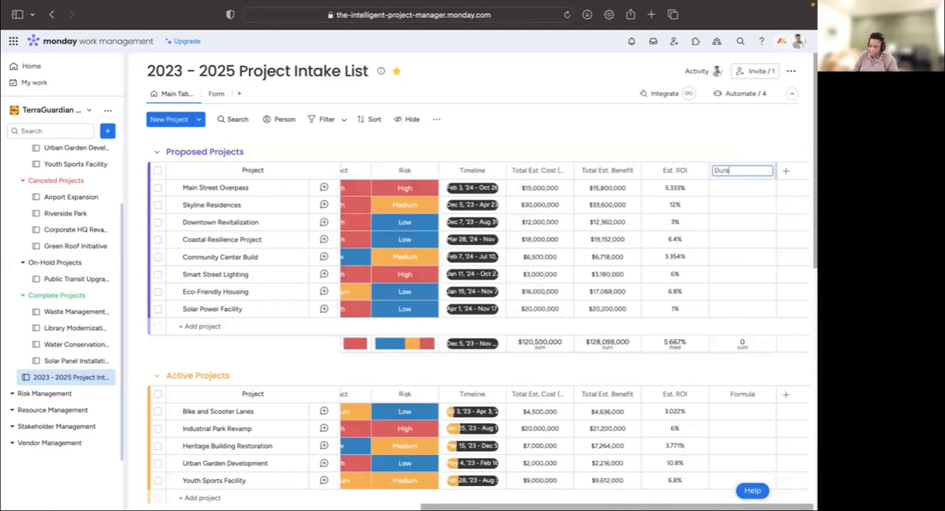
{"action": "type", "text": "uration"}
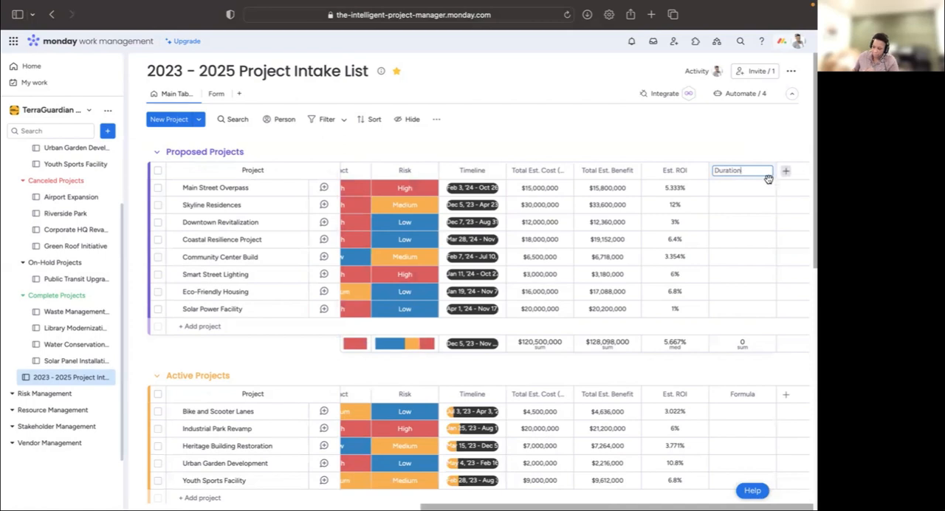
- Open the Duration column's formula for editing, look through the available columns and functions, and insert the DAYS function
{"action": "left_click", "coordinate": [746, 187]}
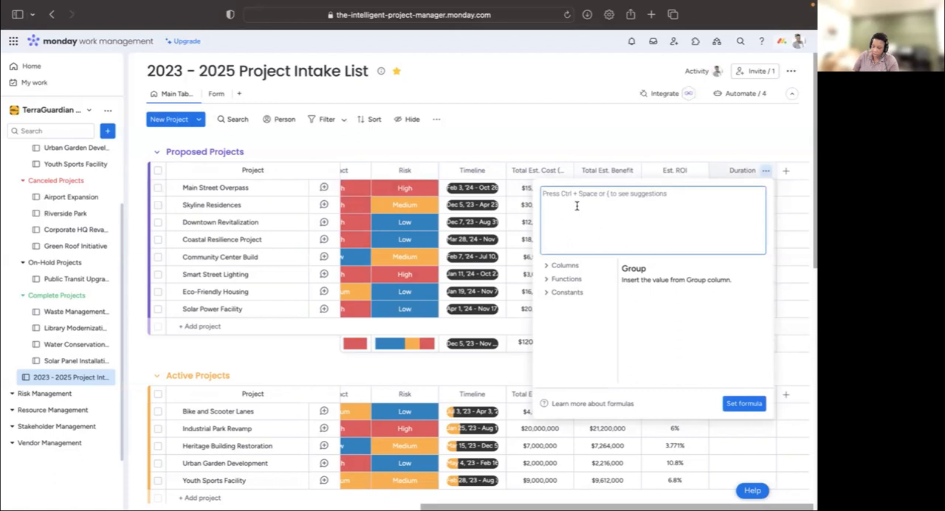
{"action": "left_click", "coordinate": [548, 294]}
{"action": "left_click", "coordinate": [547, 279]}
{"action": "left_click", "coordinate": [548, 266]}
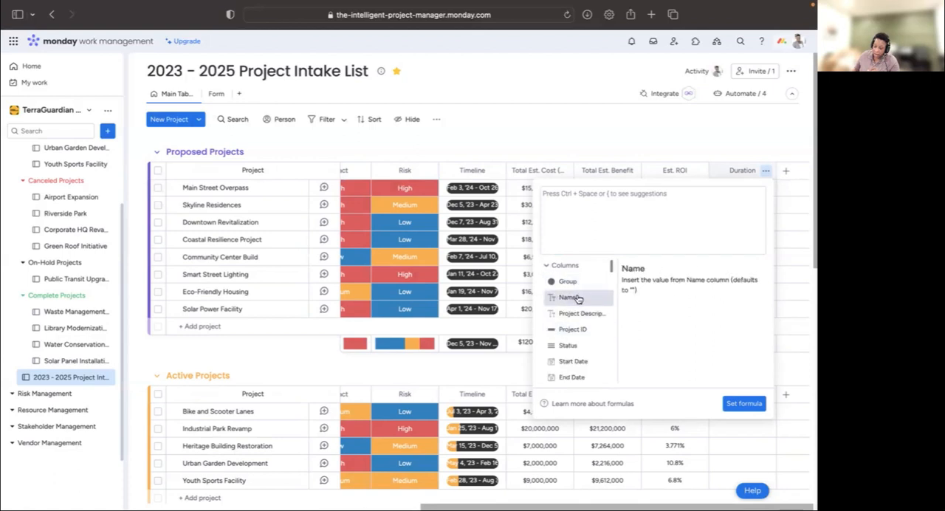
{"action": "scroll", "coordinate": [583, 339], "scroll_direction": "down", "scroll_amount": 5}
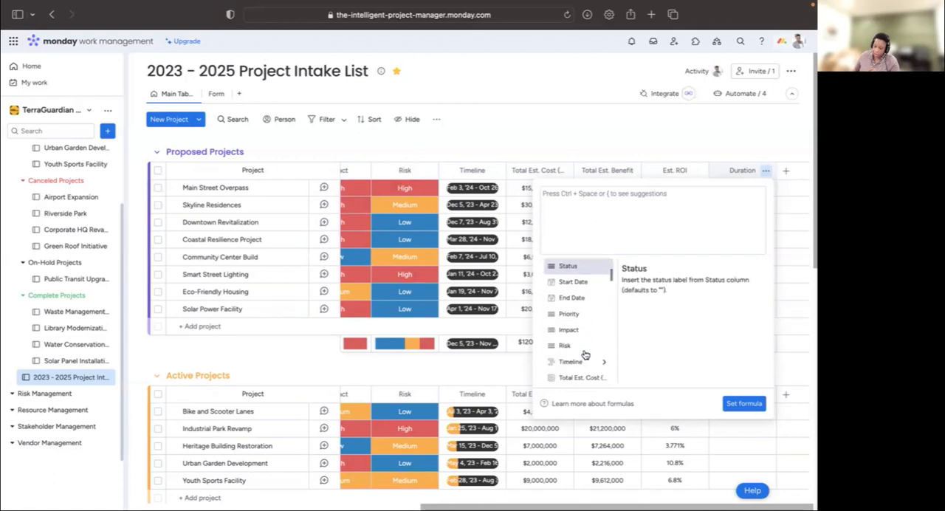
{"action": "scroll", "coordinate": [583, 339], "scroll_direction": "down", "scroll_amount": 6}
{"action": "scroll", "coordinate": [578, 302], "scroll_direction": "up", "scroll_amount": 3}
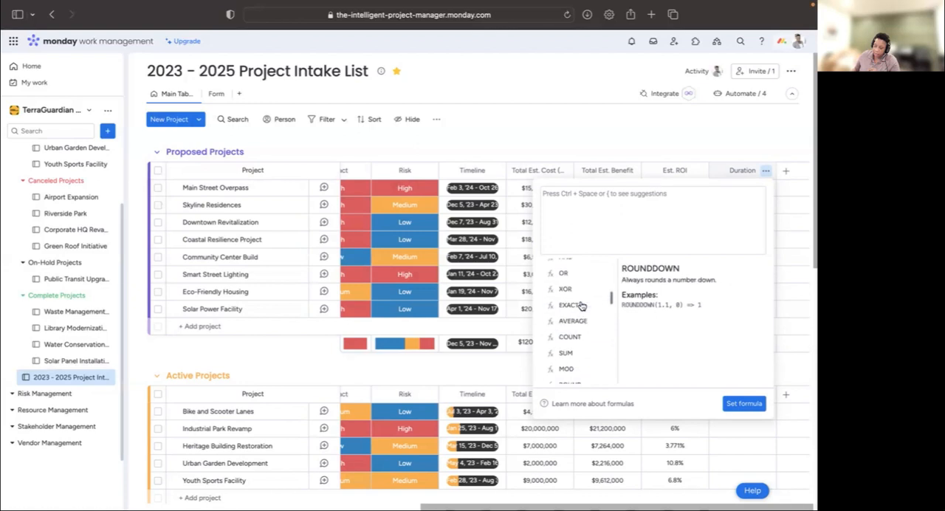
{"action": "scroll", "coordinate": [578, 299], "scroll_direction": "down", "scroll_amount": 3}
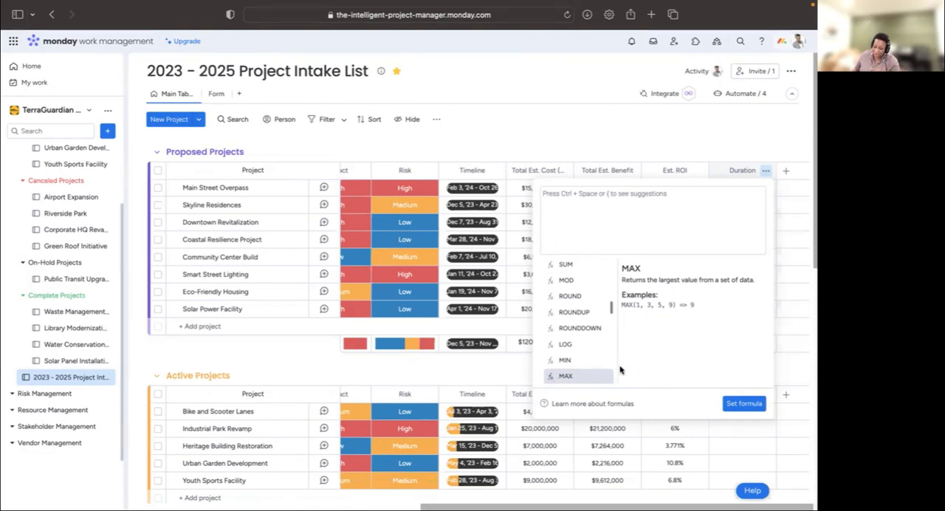
{"action": "scroll", "coordinate": [609, 362], "scroll_direction": "down", "scroll_amount": 3}
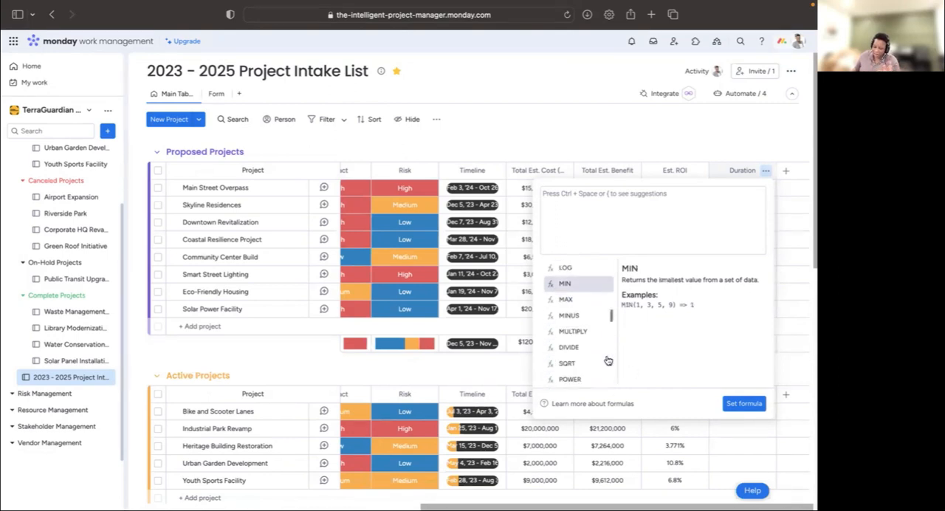
{"action": "scroll", "coordinate": [605, 360], "scroll_direction": "down", "scroll_amount": 8}
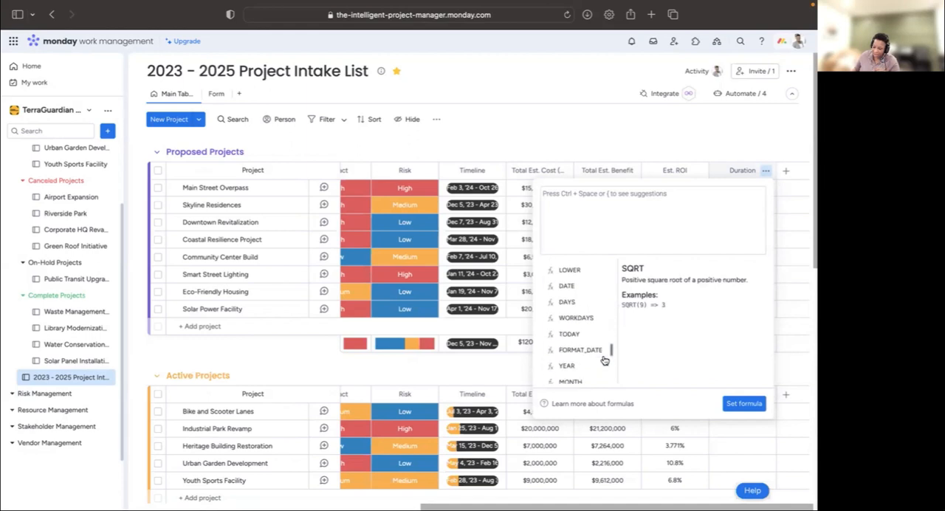
{"action": "scroll", "coordinate": [604, 360], "scroll_direction": "down", "scroll_amount": 1}
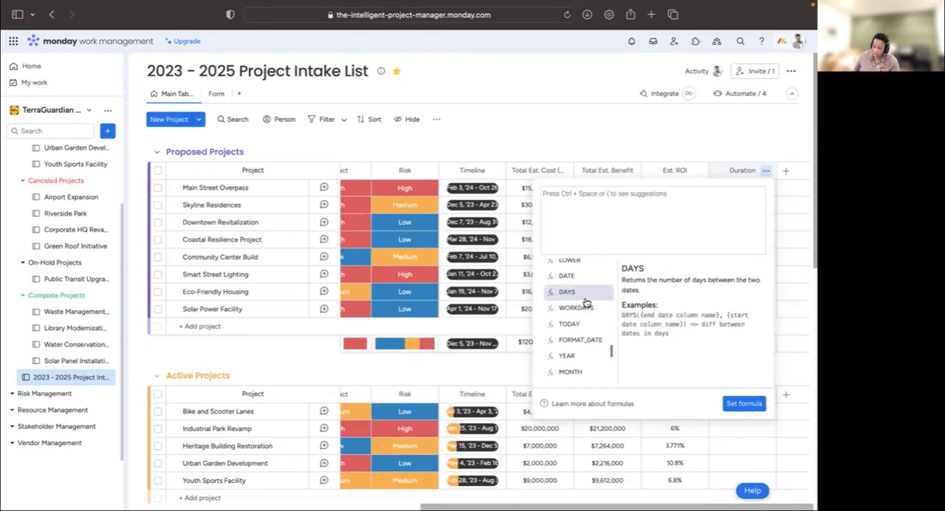
{"action": "left_click", "coordinate": [585, 300]}
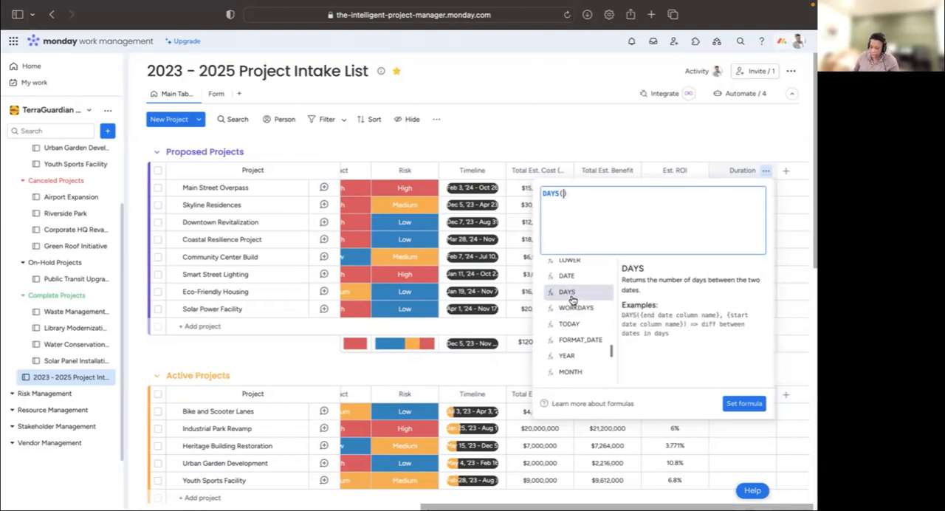
- Enter the End Date column as the first argument of the DAYS function in the Duration formula
{"action": "type", "text": "{"}
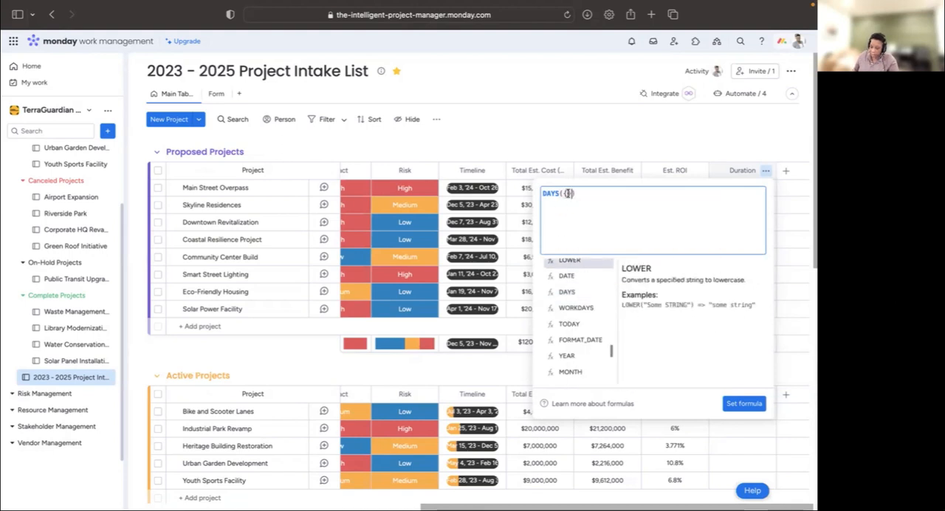
{"action": "type", "text": "Start "}
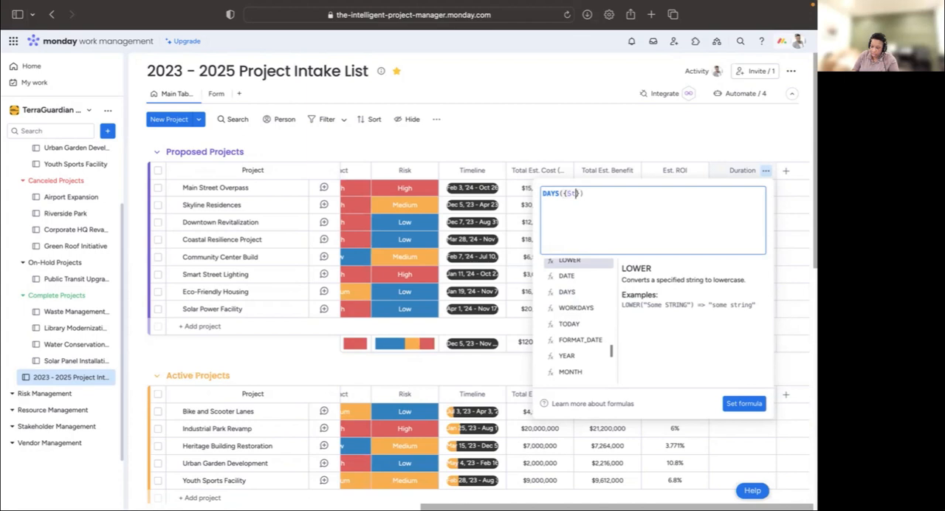
{"action": "type", "text": "Date}, {"}
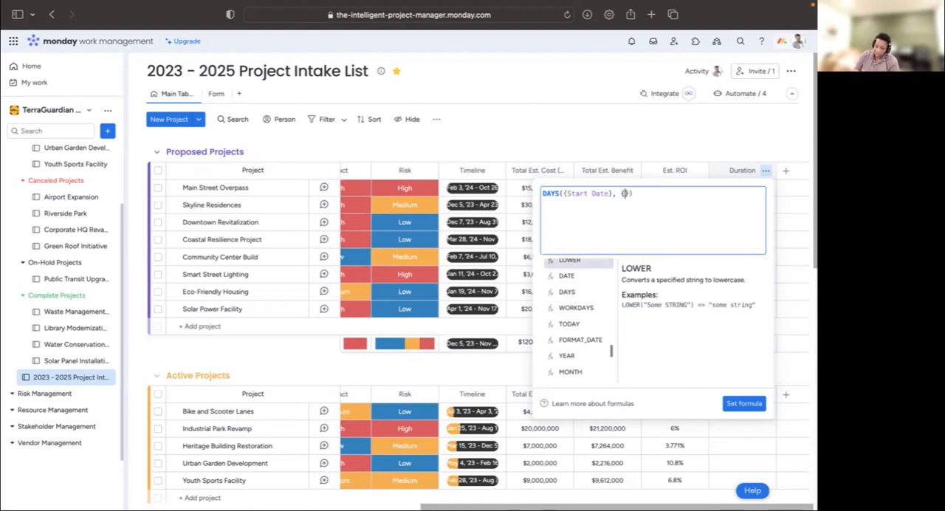
{"action": "key", "text": "Left"}
{"action": "key", "text": "Left"}
{"action": "key", "text": "Left"}
{"action": "key", "text": "BackSpace"}
{"action": "key", "text": "BackSpace"}
{"action": "key", "text": "BackSpace"}
{"action": "key", "text": "BackSpace"}
{"action": "key", "text": "BackSpace"}
{"action": "type", "text": "End"}
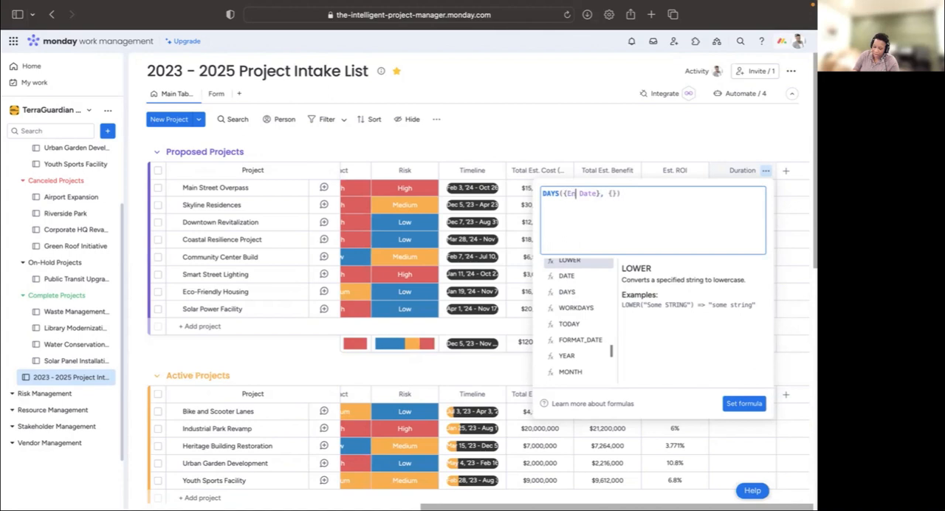
- Complete the Duration formula as DAYS({End Date}, {Start Date}) and apply it
{"action": "key", "text": "Right"}
{"action": "key", "text": "Right"}
{"action": "key", "text": "Right"}
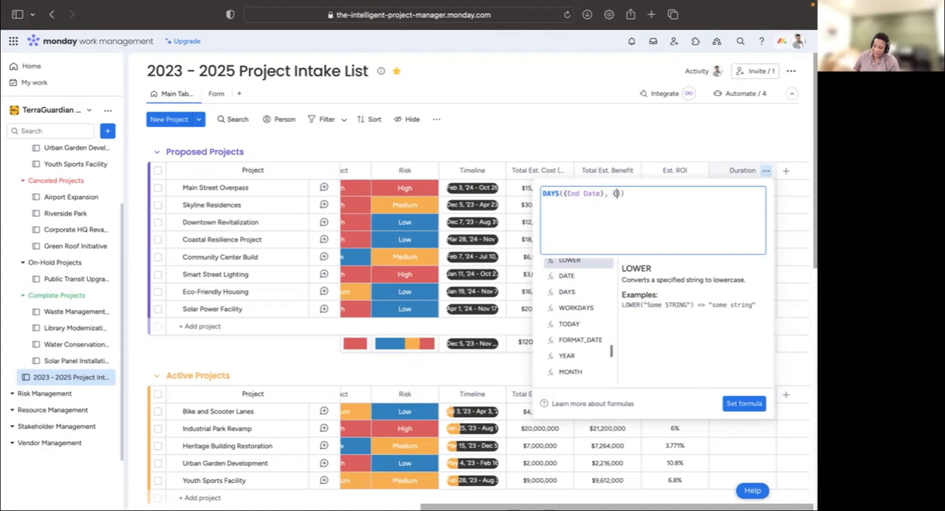
{"action": "type", "text": "Start"}
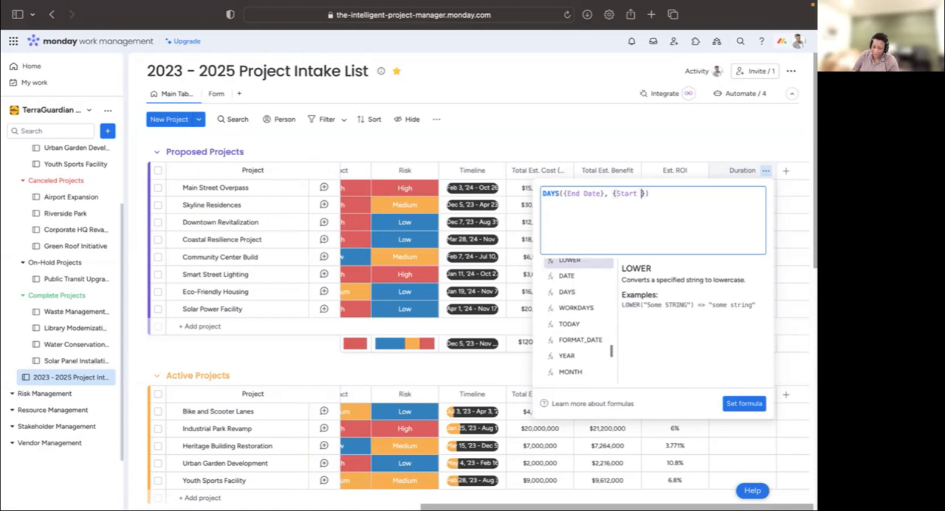
{"action": "type", "text": " Date"}
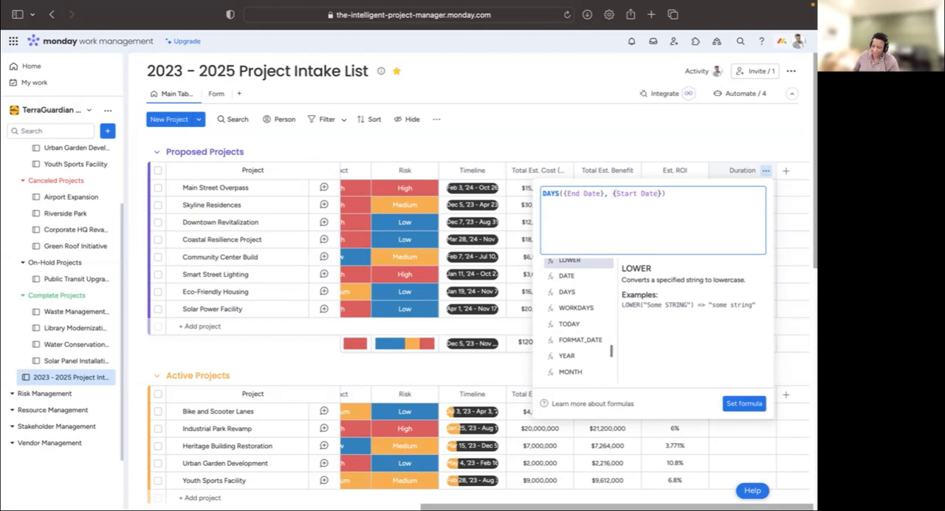
{"action": "left_click", "coordinate": [748, 403]}
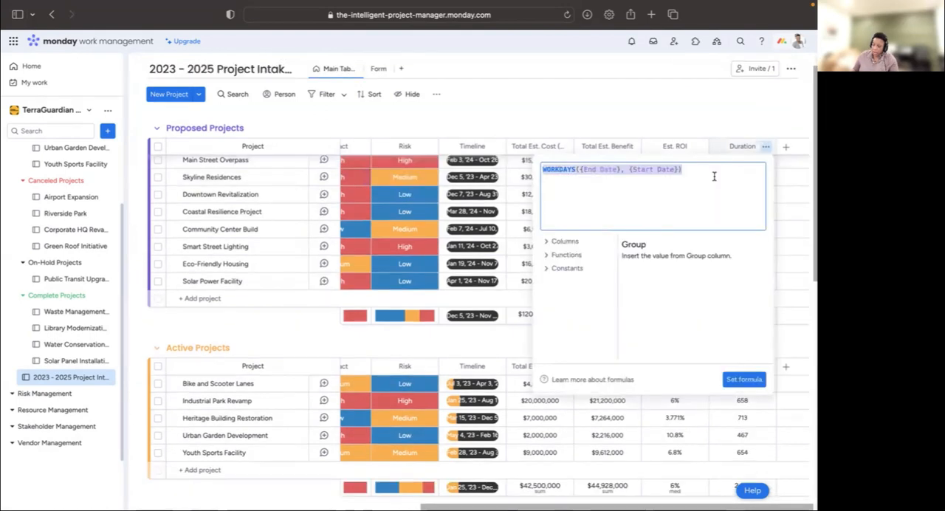
- Clear the Duration column's formula and start it over with the DAYS function, choosing the suggested End Date column as first argument
{"action": "key", "text": "BackSpace"}
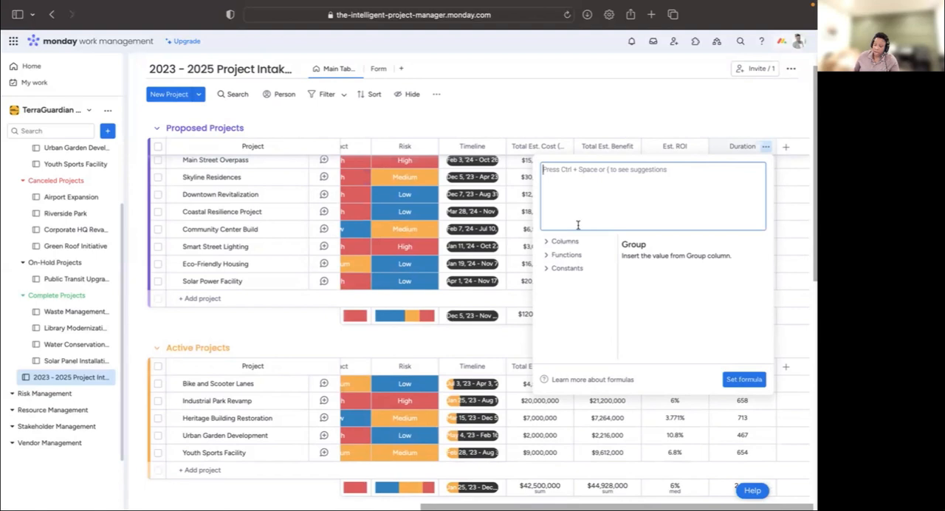
{"action": "type", "text": "DAYS("}
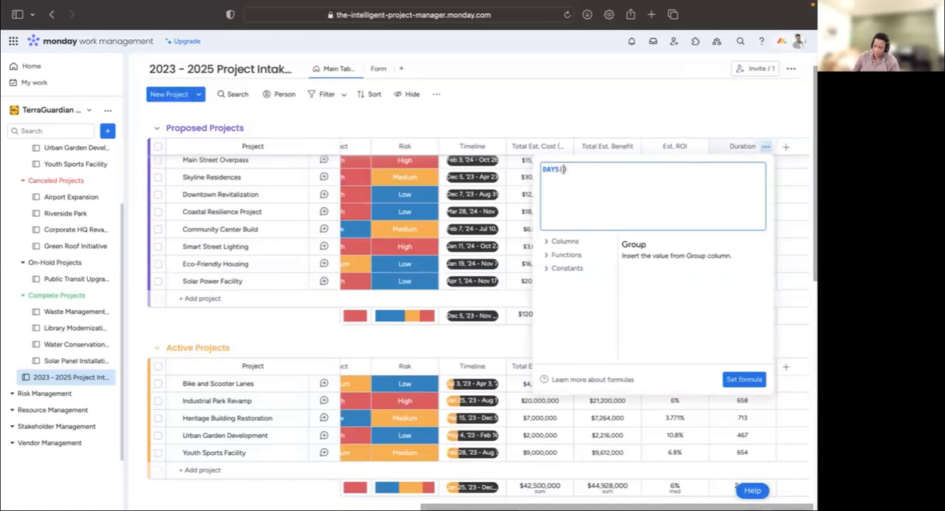
{"action": "type", "text": "{"}
{"action": "key", "text": "Right"}
{"action": "key", "text": "BackSpace"}
{"action": "type", "text": "{"}
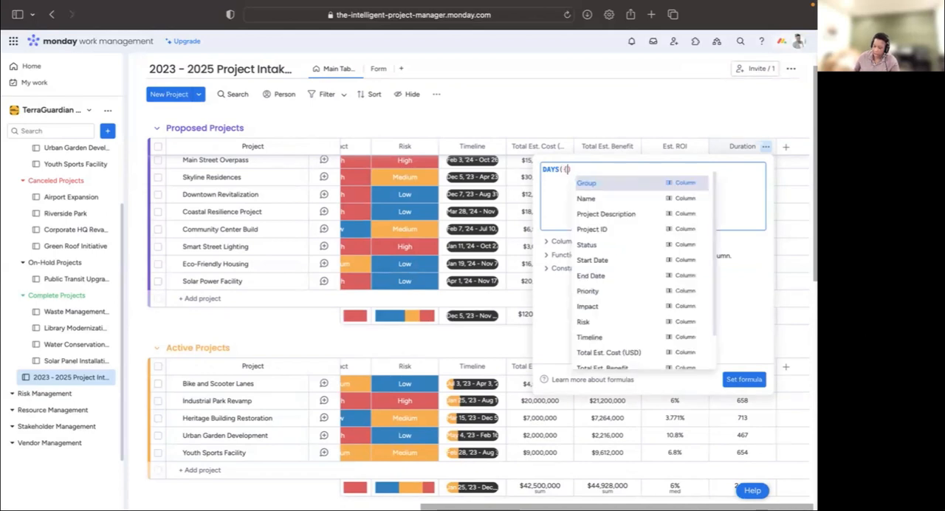
{"action": "scroll", "coordinate": [618, 222], "scroll_direction": "down", "scroll_amount": 2}
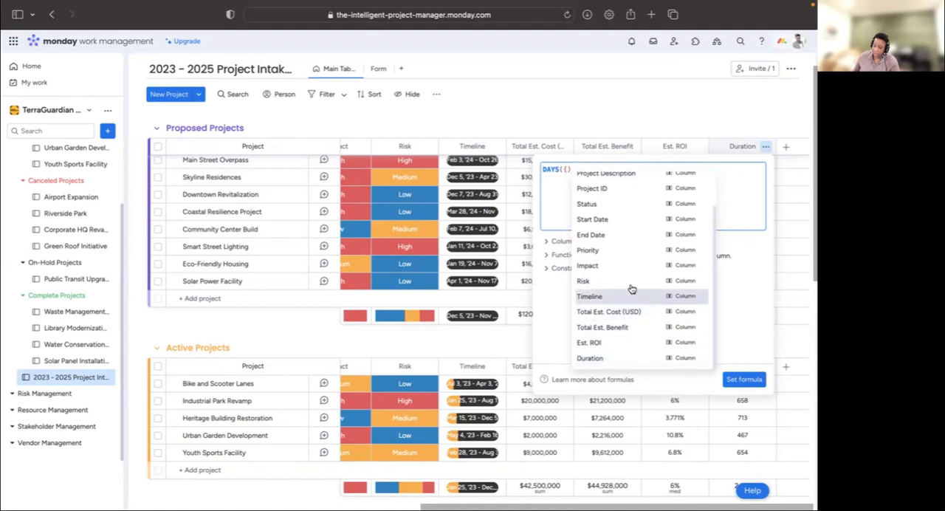
{"action": "scroll", "coordinate": [630, 296], "scroll_direction": "up", "scroll_amount": 3}
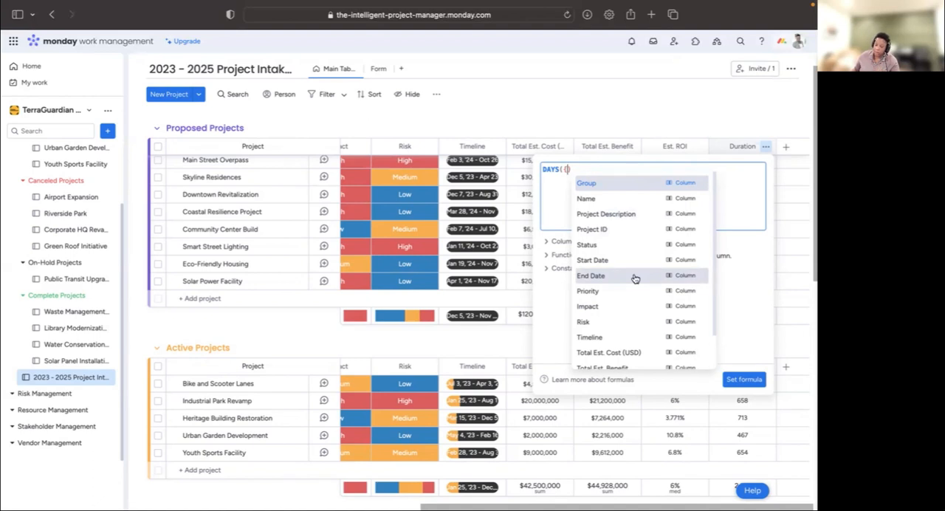
{"action": "left_click", "coordinate": [634, 276]}
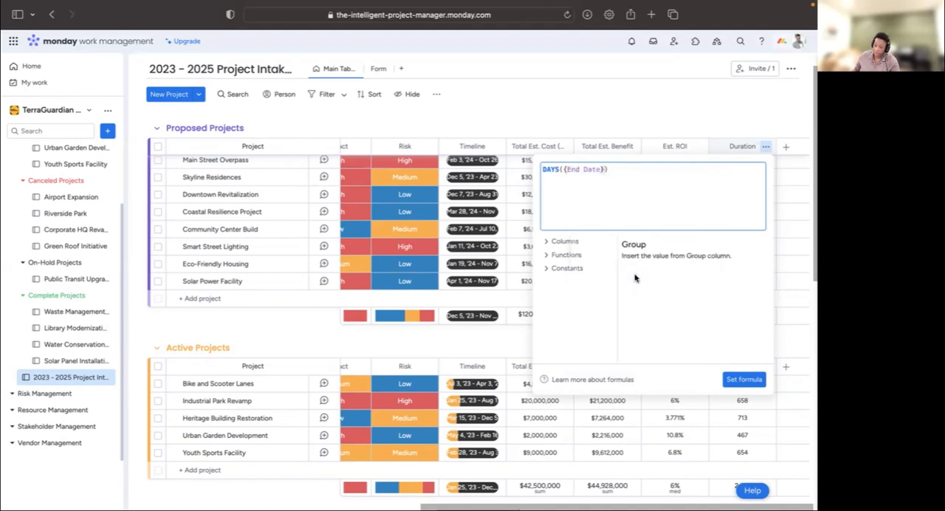
- Add the suggested Start Date column as the second argument, giving DAYS({End Date},{Start Date}), and set the formula
{"action": "type", "text": ",{"}
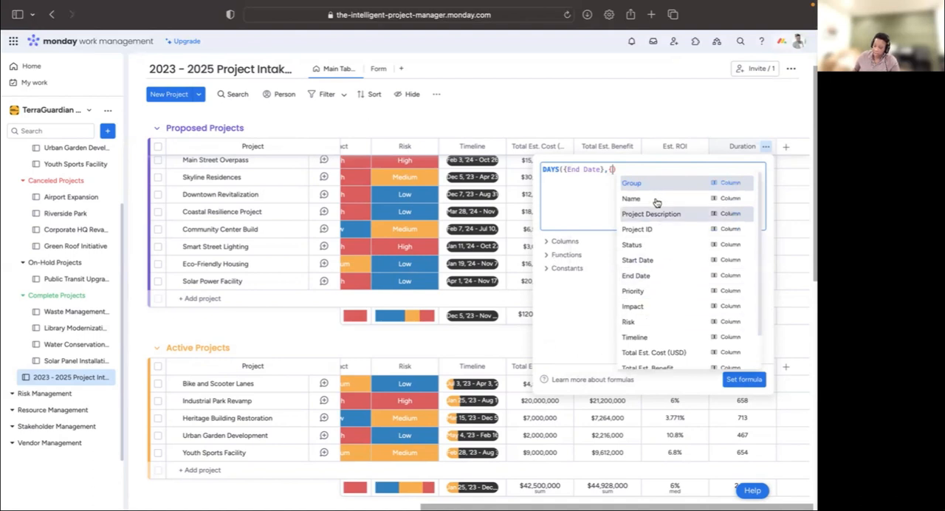
{"action": "scroll", "coordinate": [669, 315], "scroll_direction": "down", "scroll_amount": 2}
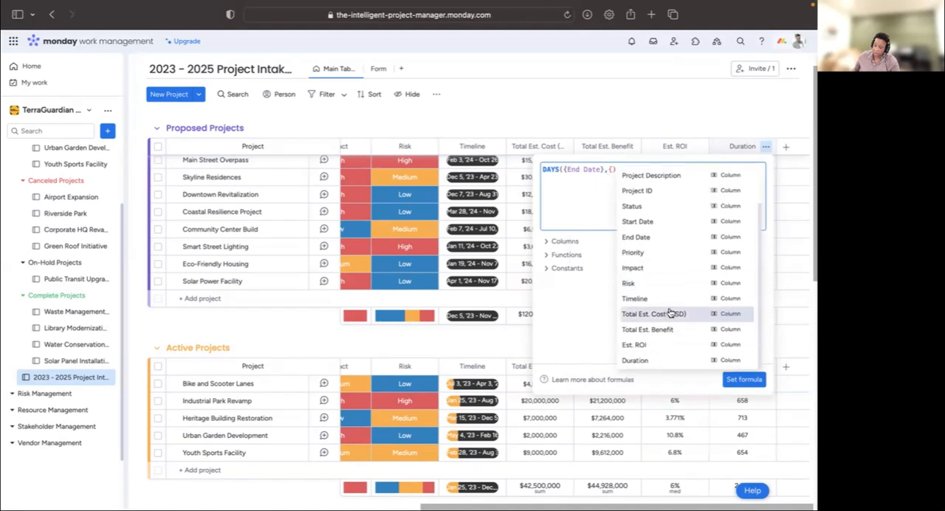
{"action": "scroll", "coordinate": [669, 288], "scroll_direction": "up", "scroll_amount": 2}
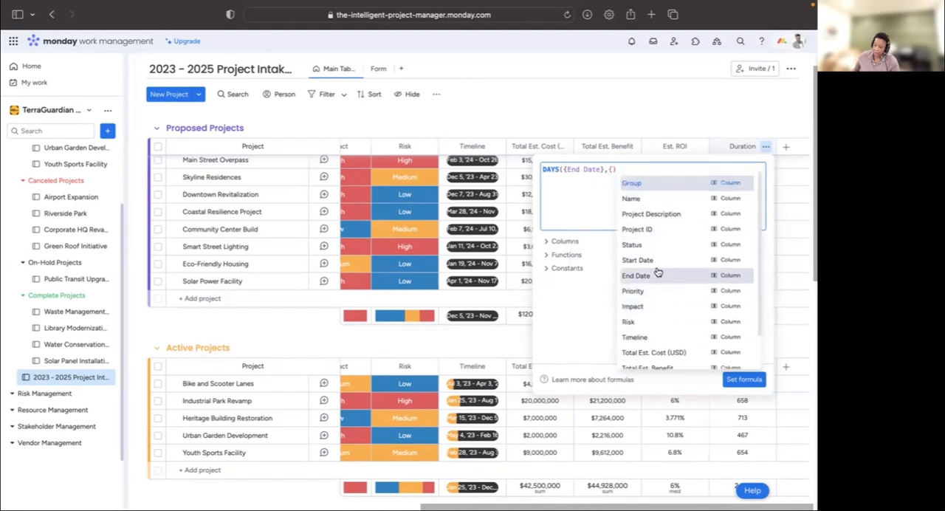
{"action": "left_click", "coordinate": [657, 262]}
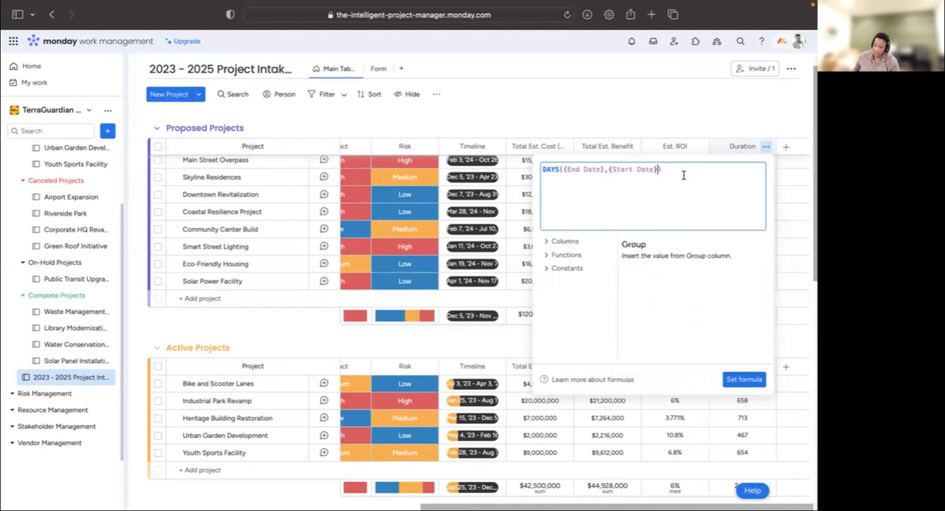
{"action": "left_click", "coordinate": [747, 380]}
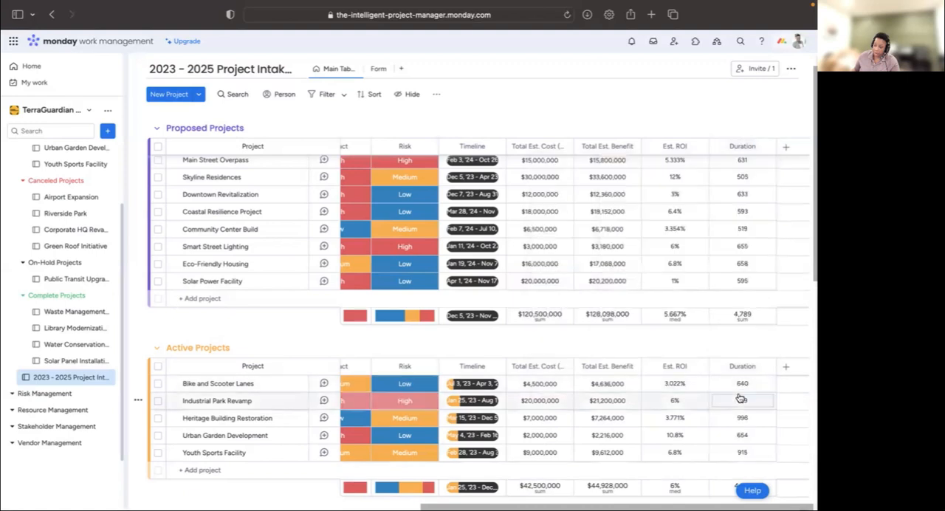
- Change the Duration column's summary function to Median
{"action": "scroll", "coordinate": [773, 267], "scroll_direction": "up", "scroll_amount": 2}
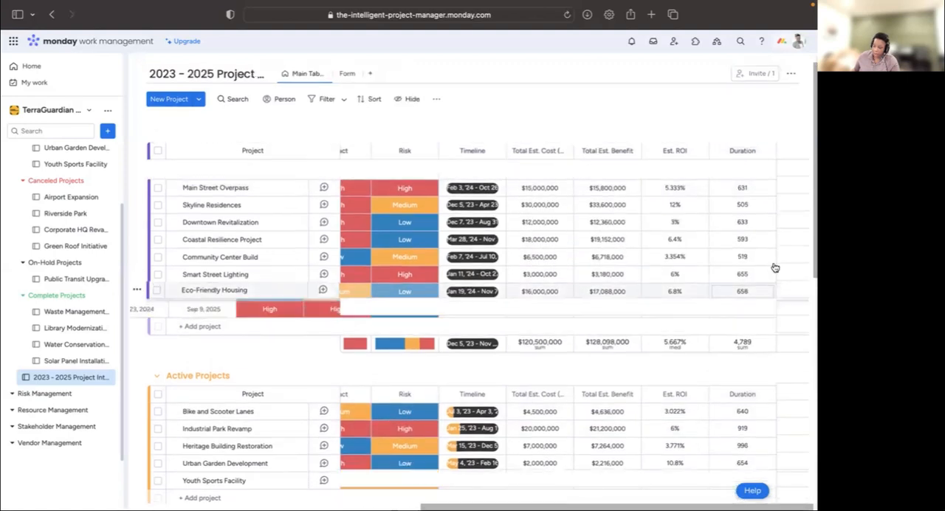
{"action": "left_click", "coordinate": [745, 343]}
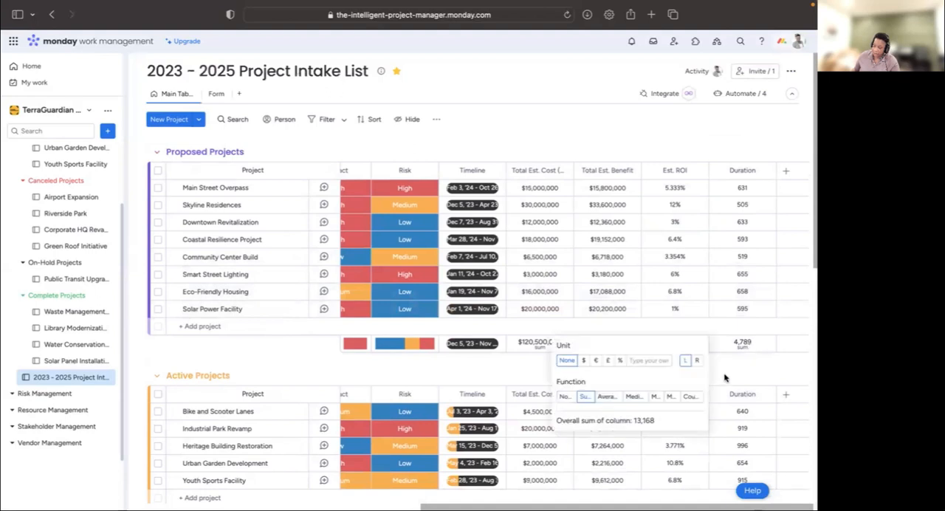
{"action": "left_click", "coordinate": [634, 398]}
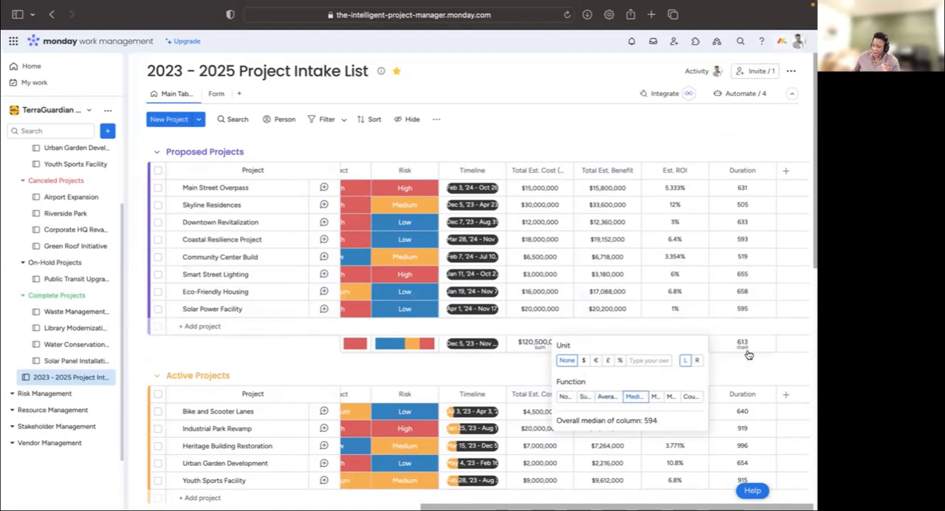
{"action": "left_click", "coordinate": [728, 369]}
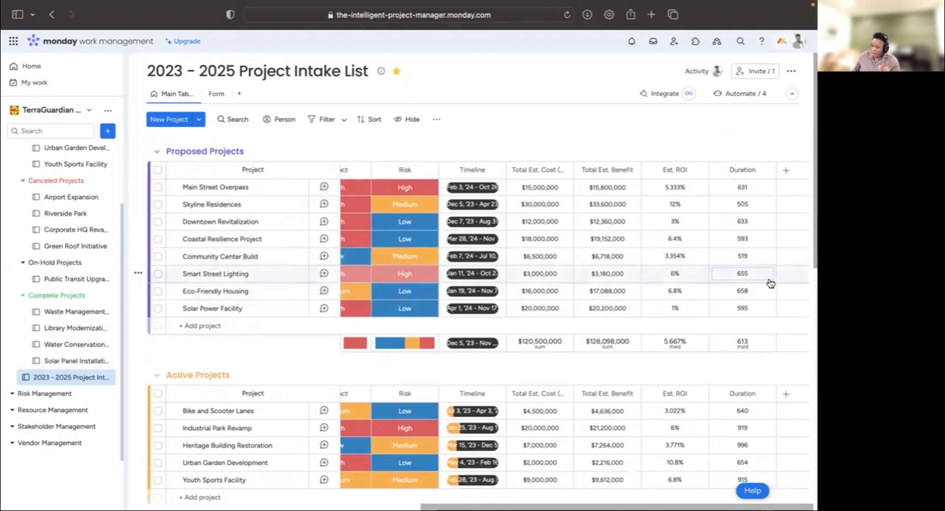
- Add a Status column after the Duration column, and decline the mandatory fields suggestion with "Don't suggest again" ticked
{"action": "scroll", "coordinate": [772, 279], "scroll_direction": "down", "scroll_amount": 1}
{"action": "scroll", "coordinate": [770, 285], "scroll_direction": "down", "scroll_amount": 2}
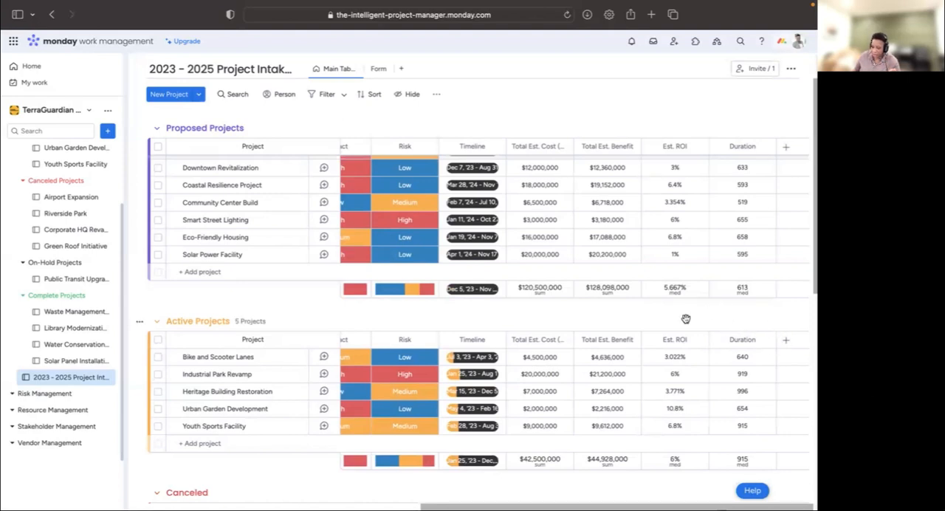
{"action": "scroll", "coordinate": [758, 310], "scroll_direction": "down", "scroll_amount": 3}
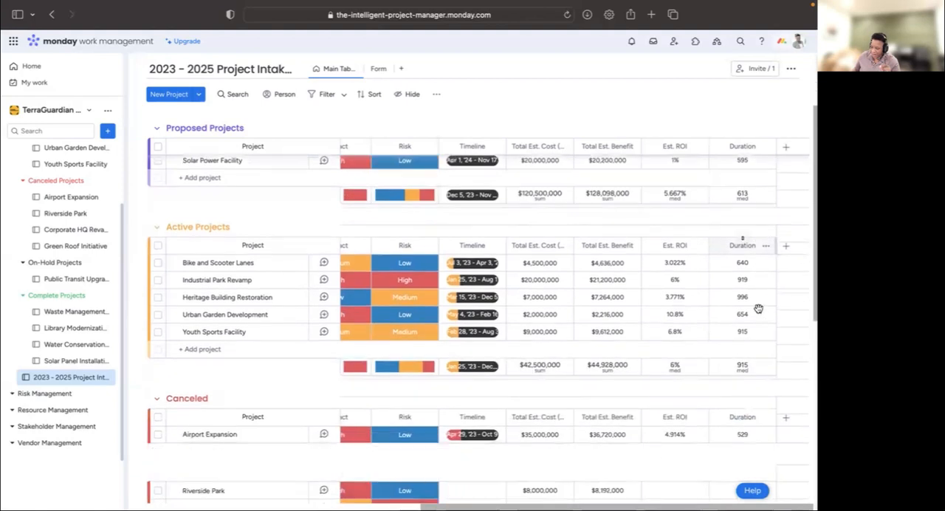
{"action": "scroll", "coordinate": [759, 309], "scroll_direction": "down", "scroll_amount": 2}
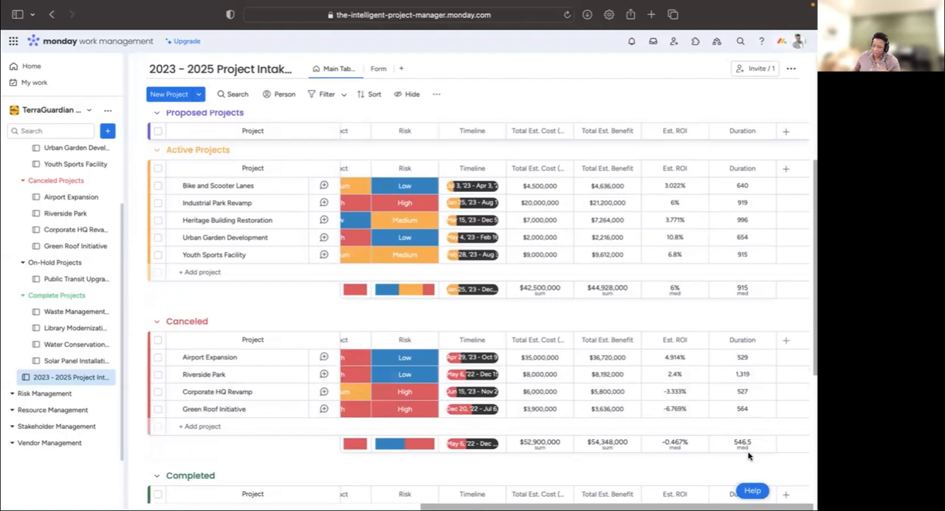
{"action": "scroll", "coordinate": [750, 455], "scroll_direction": "down", "scroll_amount": 1}
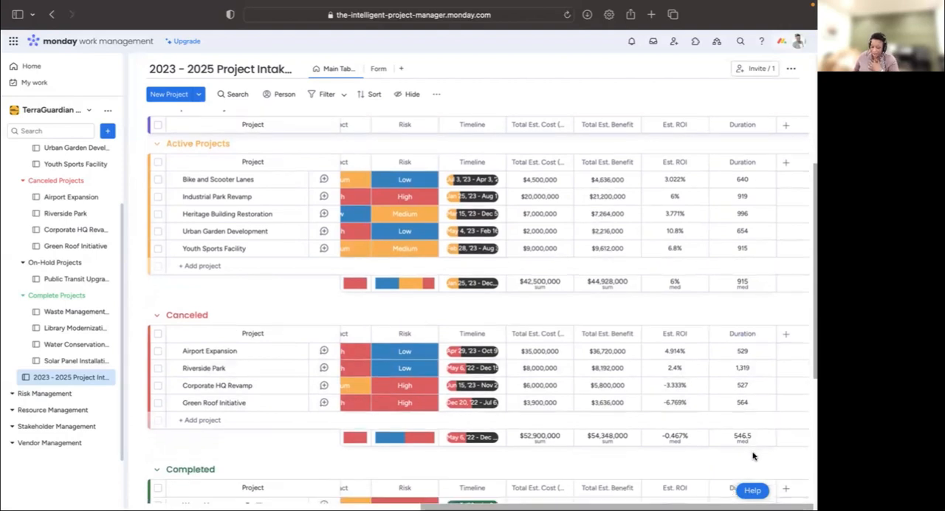
{"action": "scroll", "coordinate": [763, 243], "scroll_direction": "up", "scroll_amount": 3}
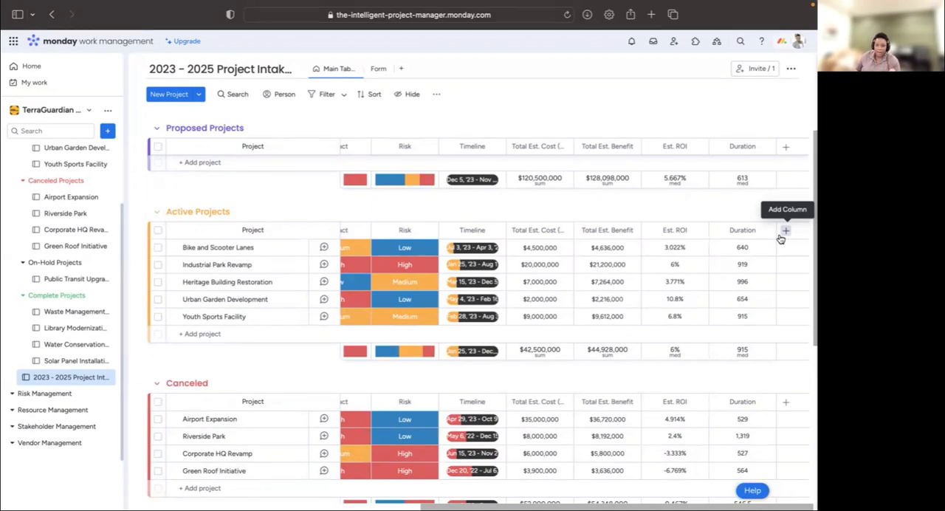
{"action": "left_click", "coordinate": [786, 153]}
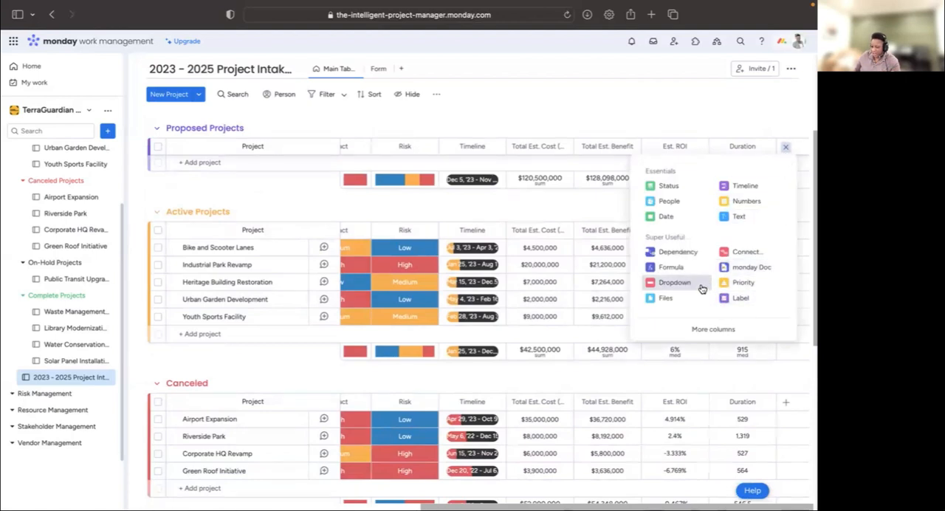
{"action": "left_click", "coordinate": [674, 192]}
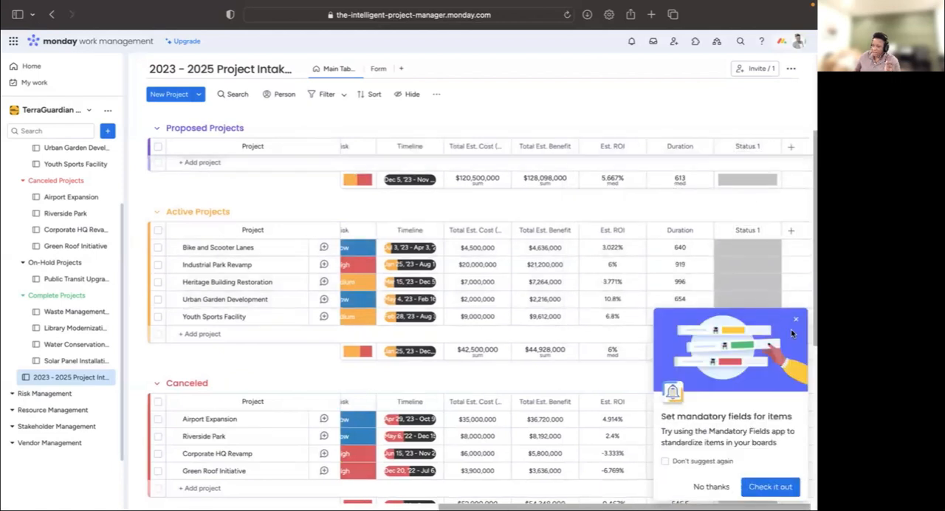
{"action": "left_click", "coordinate": [683, 461]}
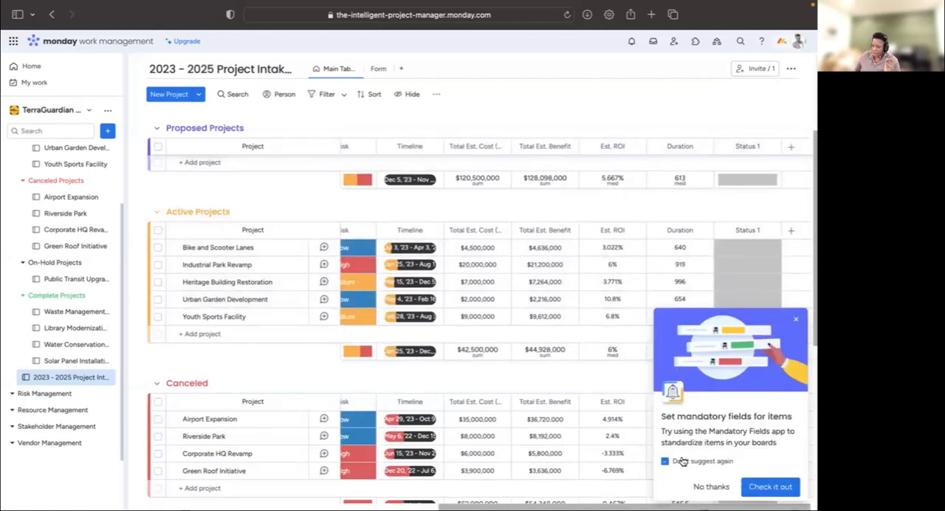
{"action": "left_click", "coordinate": [714, 487]}
- Rename the new Status column as Project Type
{"action": "left_click", "coordinate": [752, 147]}
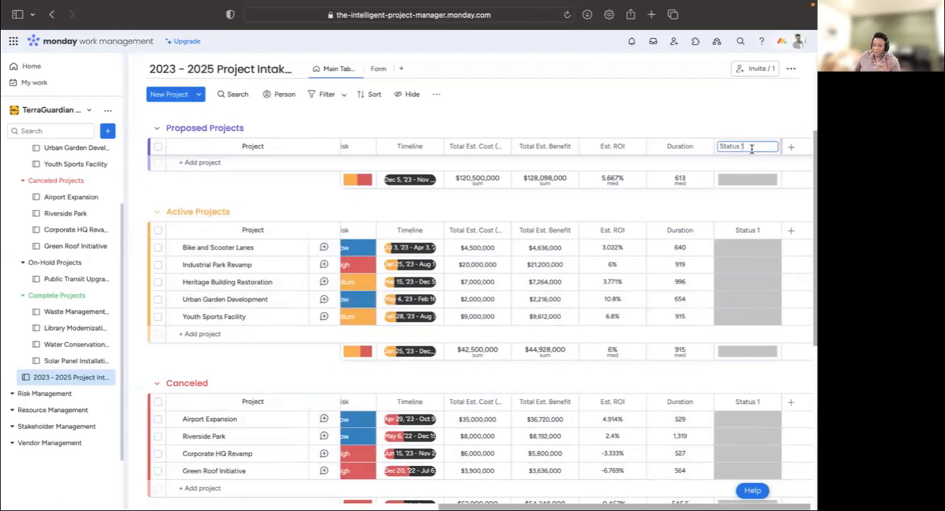
{"action": "triple_click", "coordinate": [754, 146]}
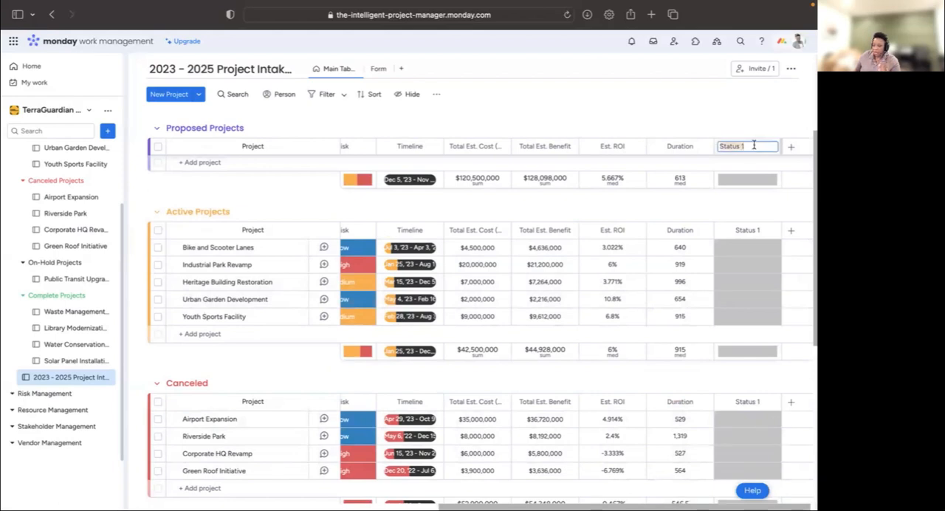
{"action": "type", "text": "Project Type"}
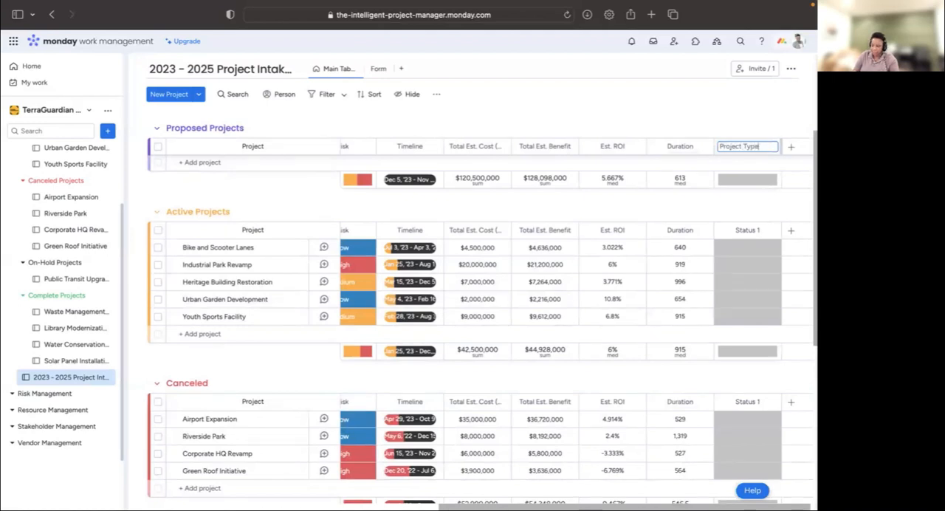
{"action": "key", "text": "Return"}
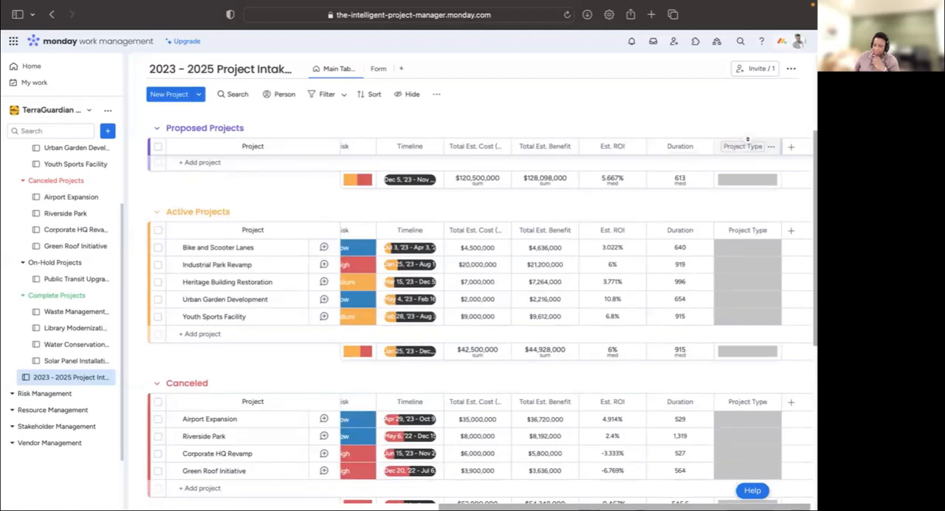
- Edit the Project Type column's labels, renaming the To Do label as Public Infrastructure
{"action": "scroll", "coordinate": [680, 285], "scroll_direction": "up", "scroll_amount": 2}
{"action": "scroll", "coordinate": [680, 285], "scroll_direction": "up", "scroll_amount": 3}
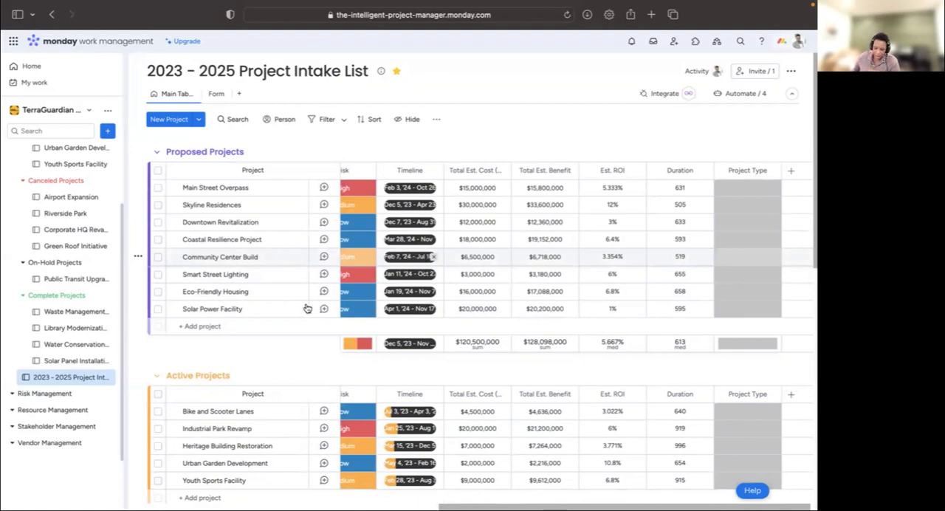
{"action": "scroll", "coordinate": [301, 298], "scroll_direction": "down", "scroll_amount": 5}
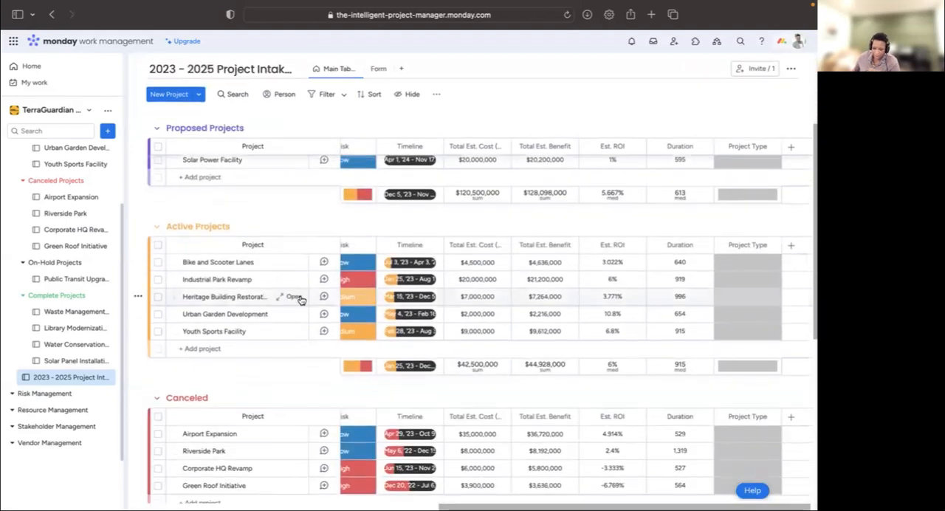
{"action": "scroll", "coordinate": [301, 299], "scroll_direction": "down", "scroll_amount": 5}
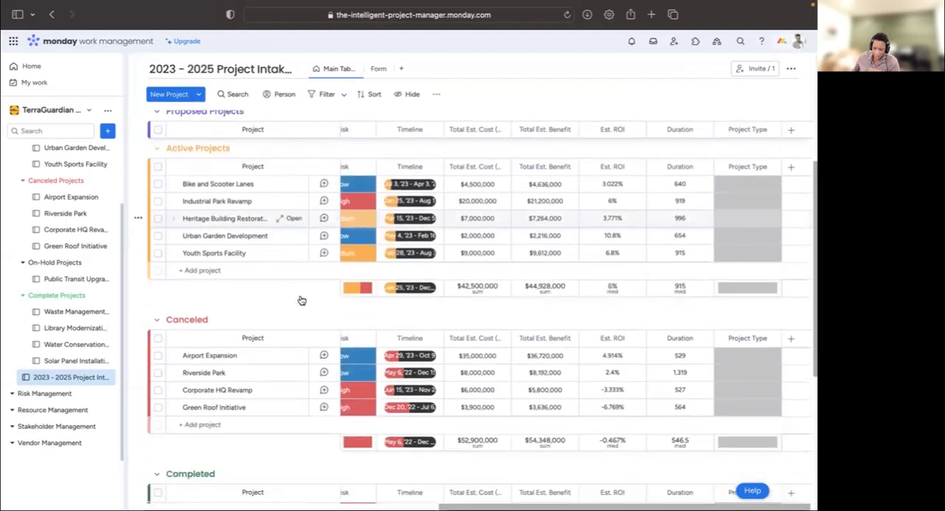
{"action": "scroll", "coordinate": [299, 299], "scroll_direction": "down", "scroll_amount": 2}
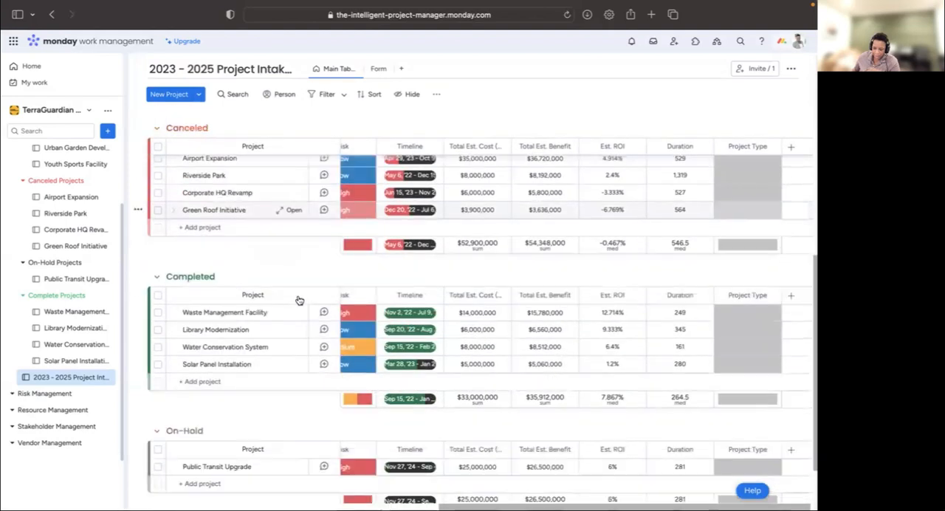
{"action": "scroll", "coordinate": [299, 299], "scroll_direction": "up", "scroll_amount": 10}
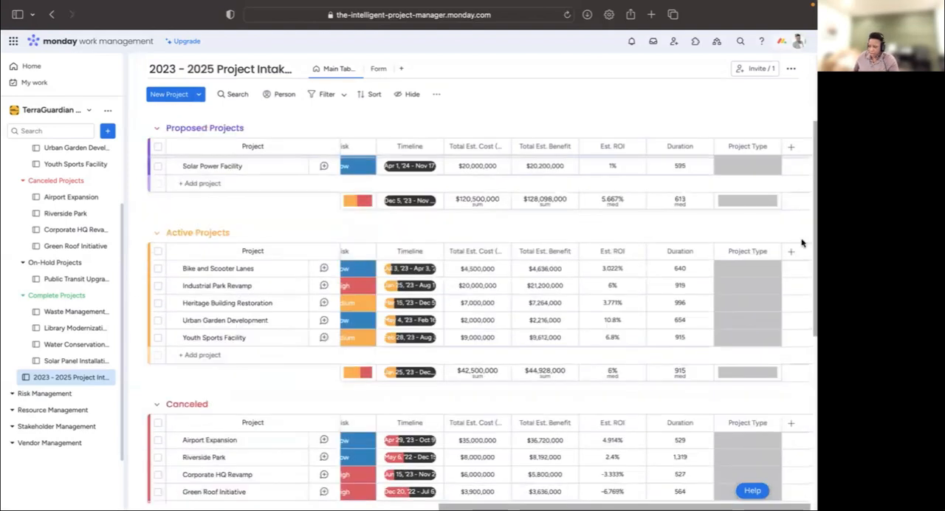
{"action": "left_click", "coordinate": [743, 189]}
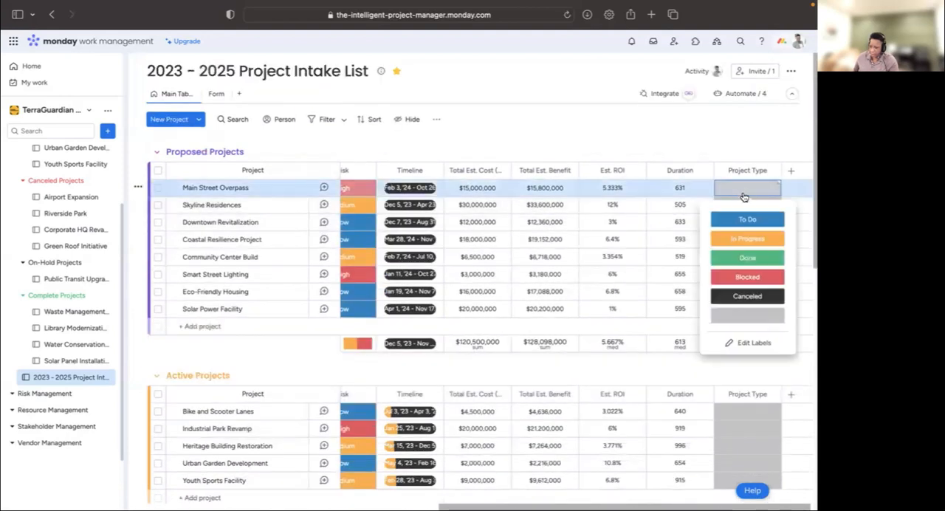
{"action": "left_click", "coordinate": [763, 346]}
{"action": "left_click", "coordinate": [697, 219]}
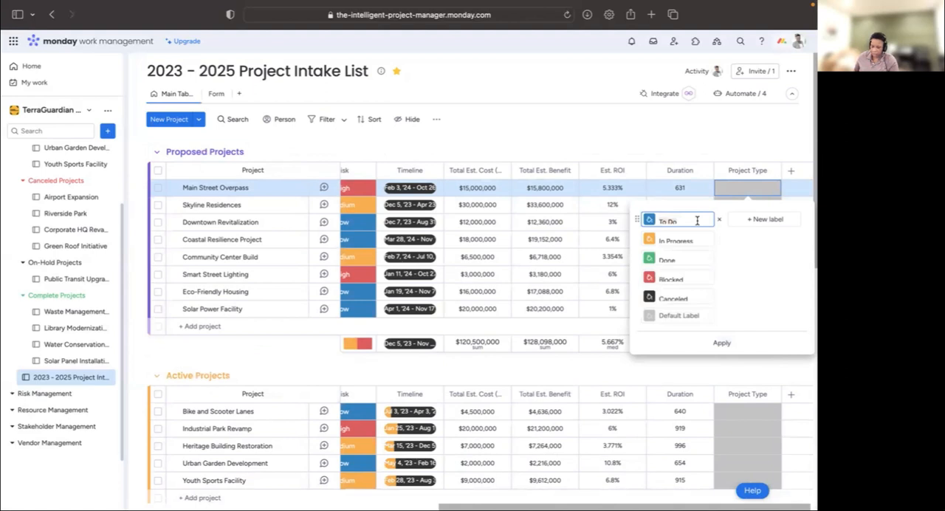
{"action": "type", "text": "Public W"}
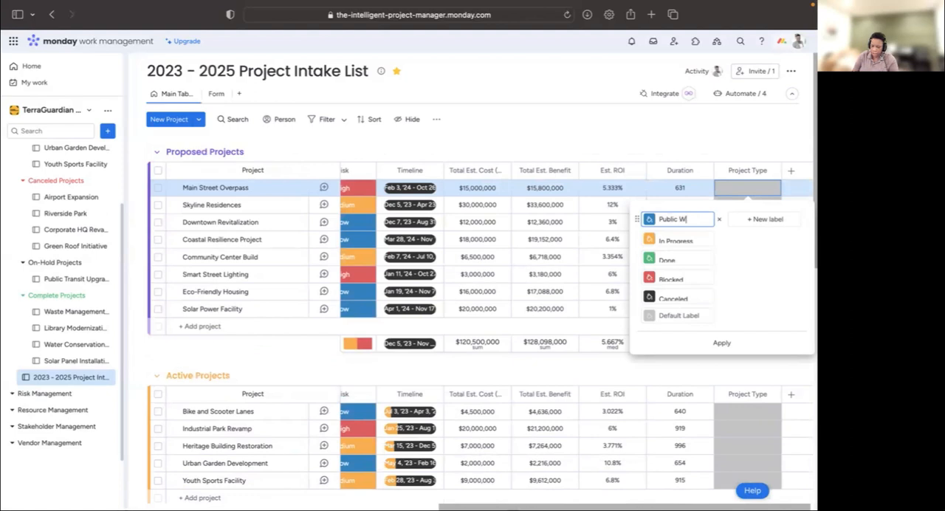
{"action": "key", "text": "BackSpace"}
{"action": "type", "text": "Infrast"}
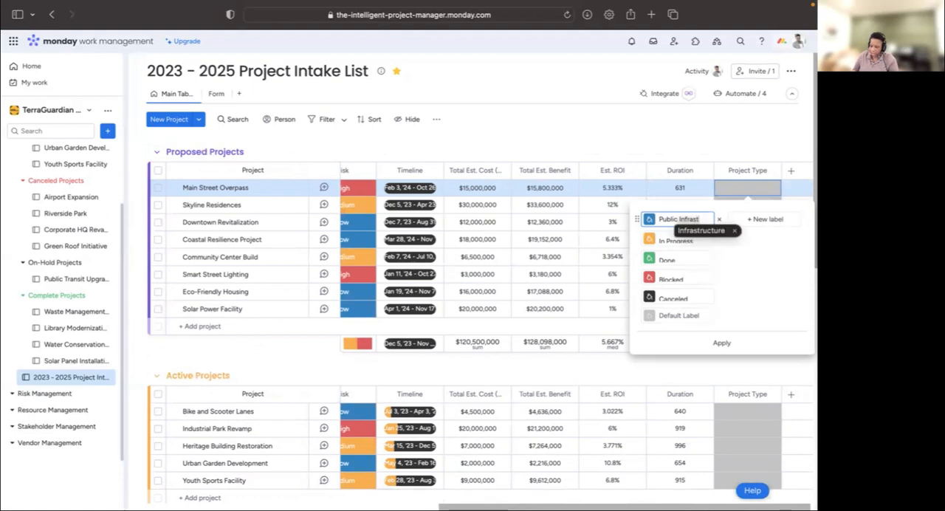
{"action": "type", "text": "ructure"}
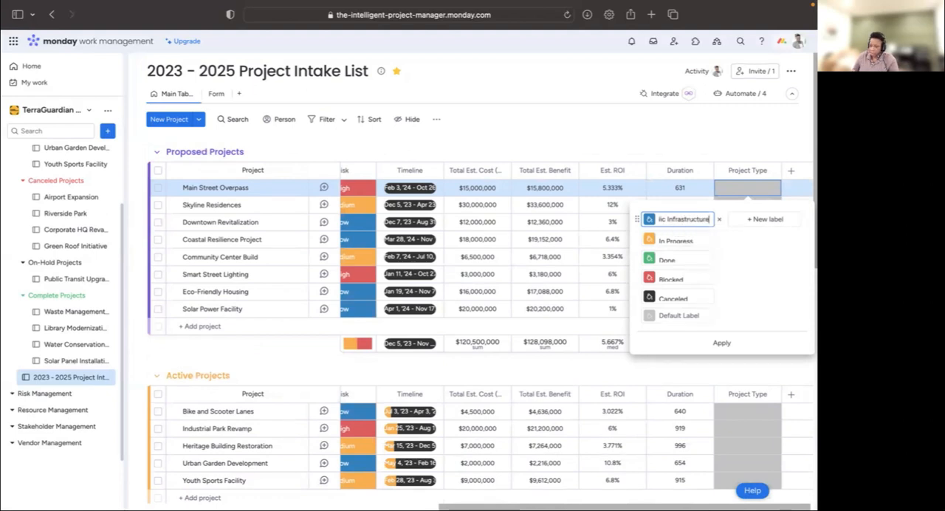
- Rename the In Progress label of the Project Type column as Modernization
{"action": "left_click", "coordinate": [696, 240]}
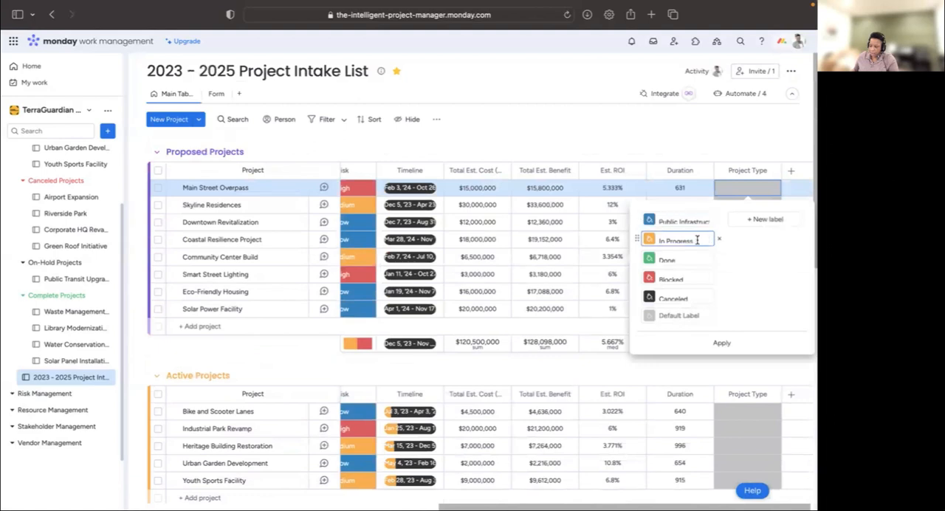
{"action": "triple_click", "coordinate": [686, 242]}
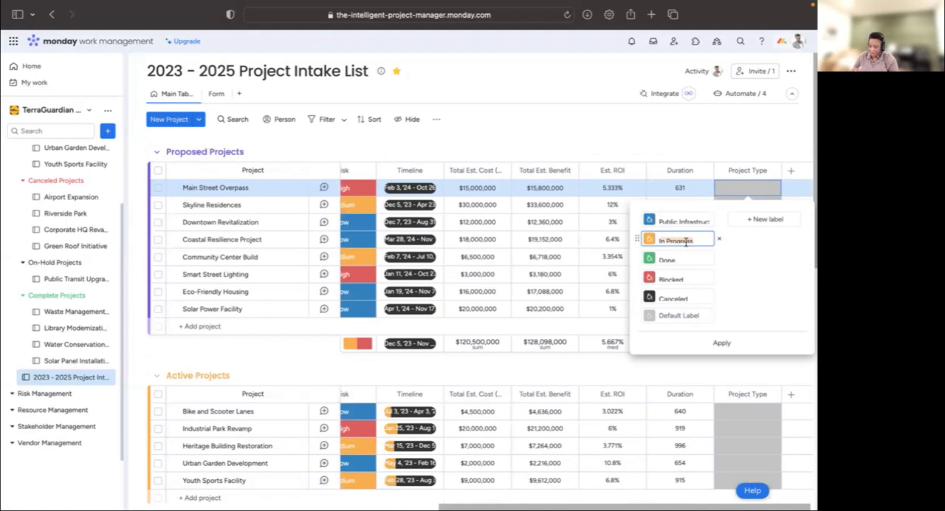
{"action": "type", "text": "Modernization"}
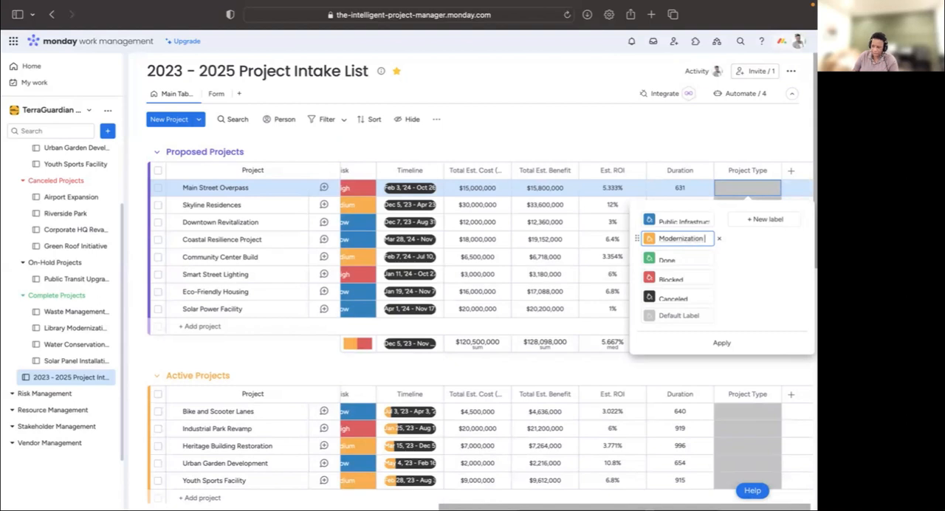
{"action": "key", "text": "BackSpace"}
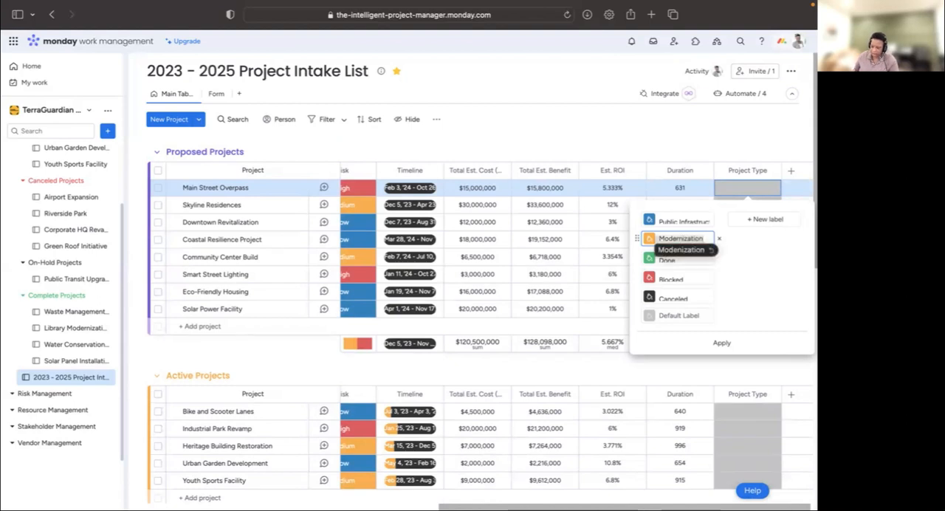
{"action": "left_click", "coordinate": [672, 263]}
{"action": "left_click", "coordinate": [682, 242]}
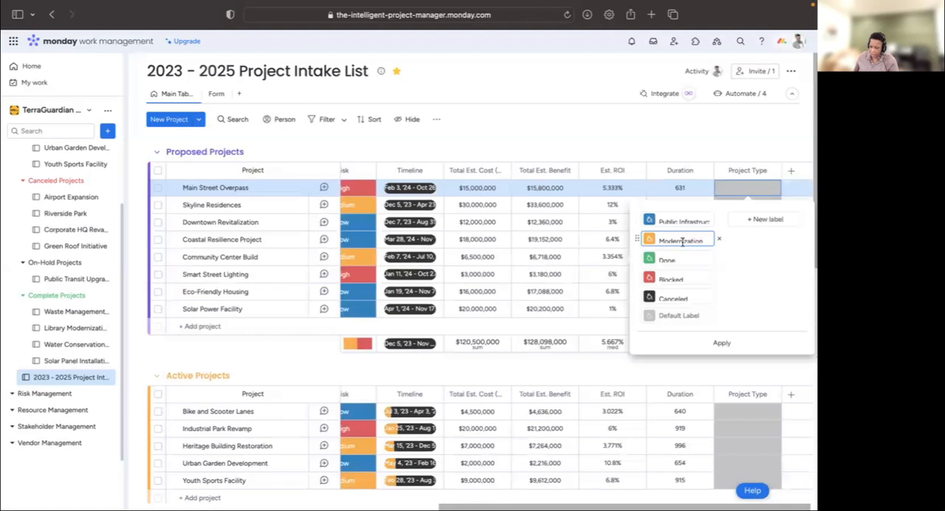
{"action": "type", "text": "Mod"}
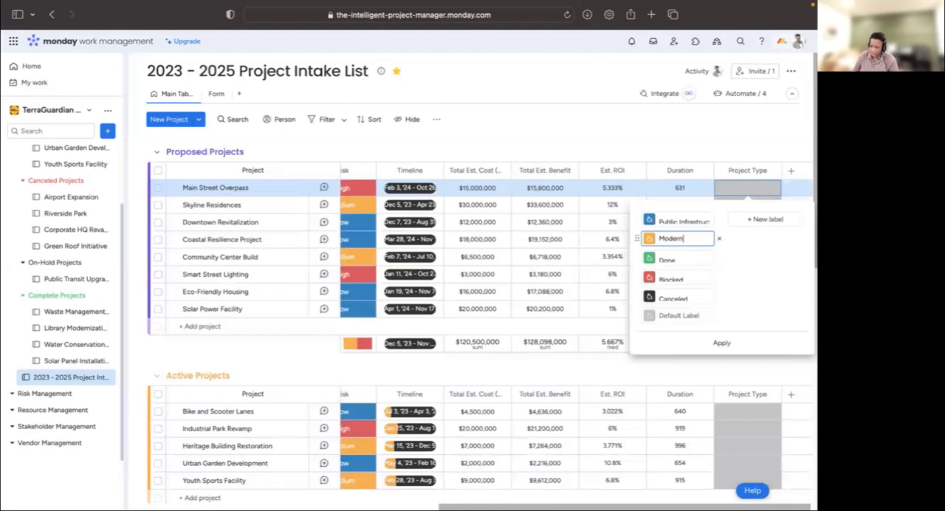
- Delete the Done label and rename the Blocked label as Technological
{"action": "left_click", "coordinate": [720, 258]}
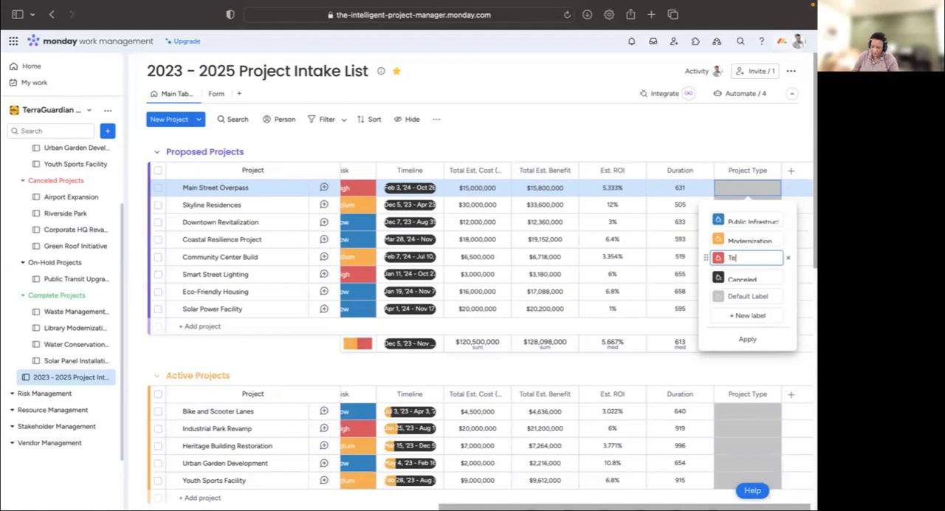
{"action": "type", "text": "logical Advi"}
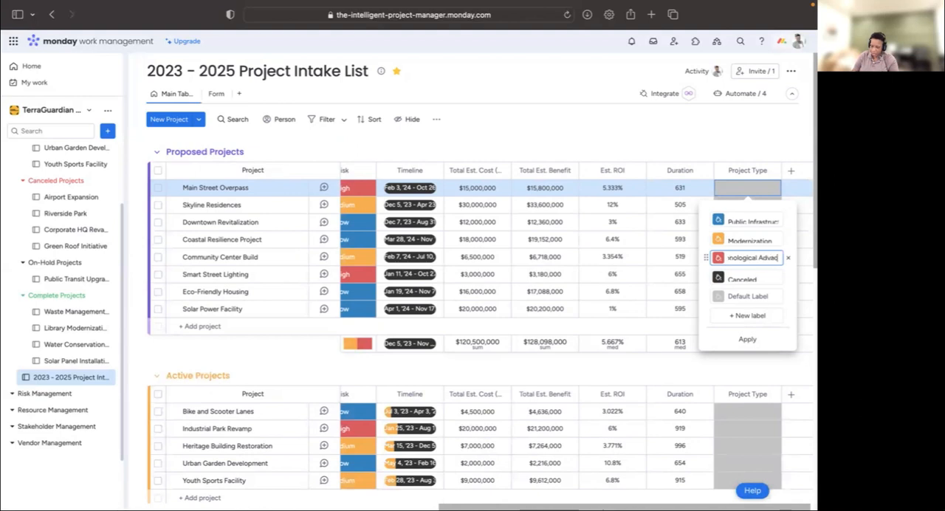
{"action": "key", "text": "BackSpace"}
{"action": "key", "text": "BackSpace"}
{"action": "key", "text": "BackSpace"}
{"action": "key", "text": "BackSpace"}
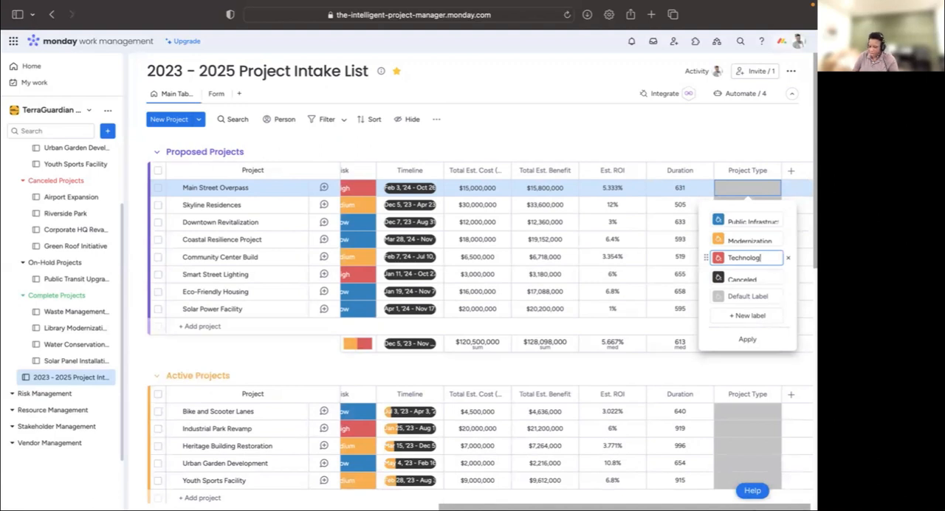
- Rename the Canceled label of the Project Type column as Regulatory / Compliance
{"action": "left_click", "coordinate": [754, 280]}
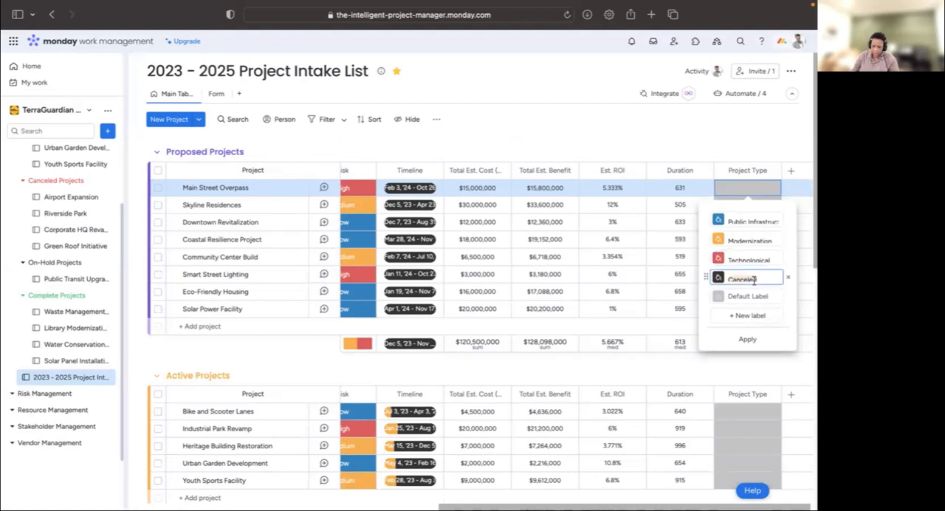
{"action": "type", "text": "Regula"}
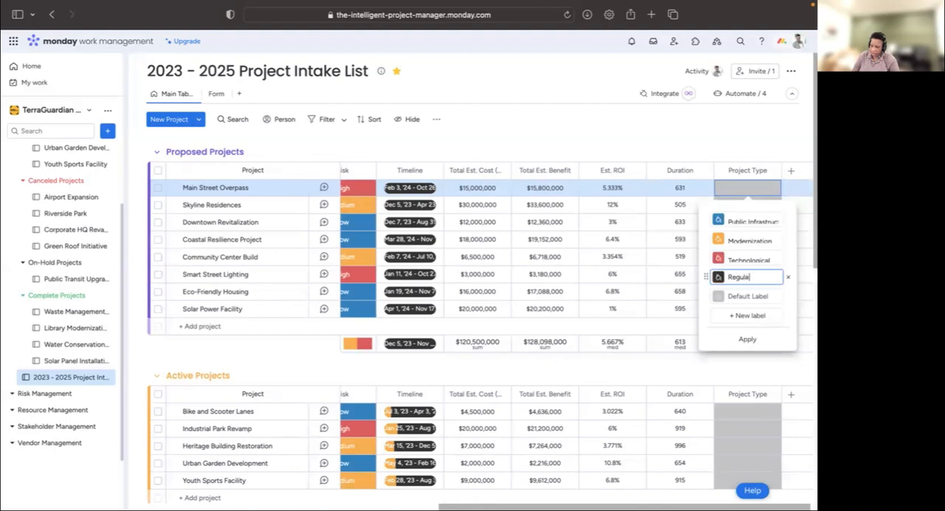
{"action": "type", "text": "tory /"}
{"action": "type", "text": " Compliance"}
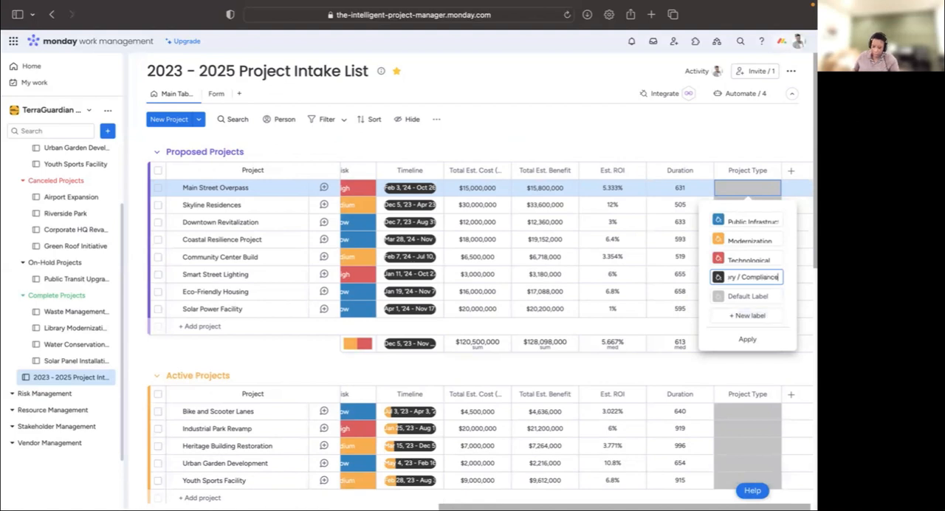
- Add a new label named Expansion to the Project Type column
{"action": "left_click", "coordinate": [733, 318]}
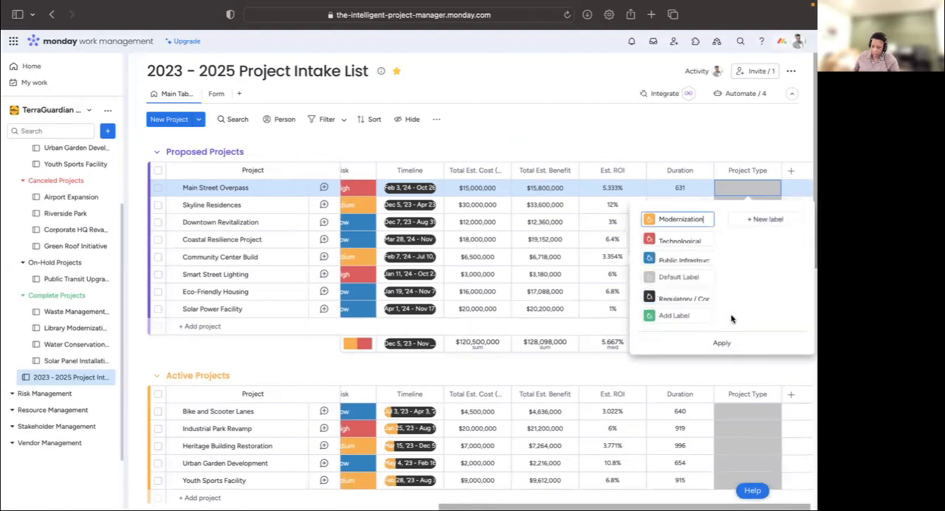
{"action": "left_click", "coordinate": [684, 315]}
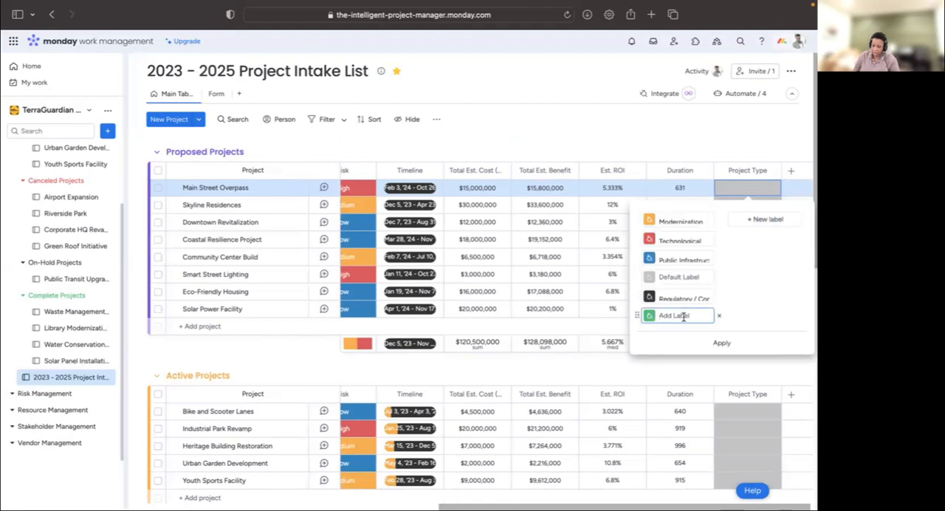
{"action": "type", "text": "Expansion"}
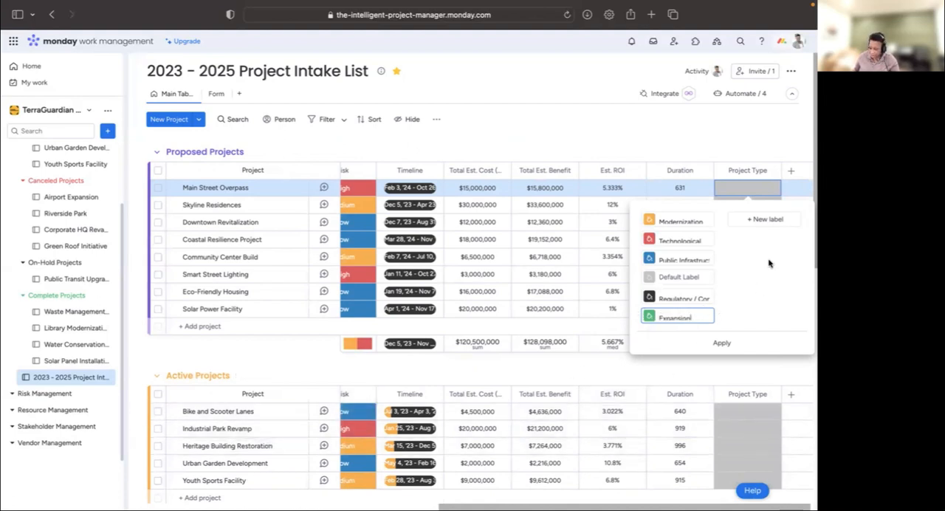
- Add another Project Type label named Cultural / Heritage
{"action": "left_click", "coordinate": [765, 219]}
{"action": "type", "text": "Cu"}
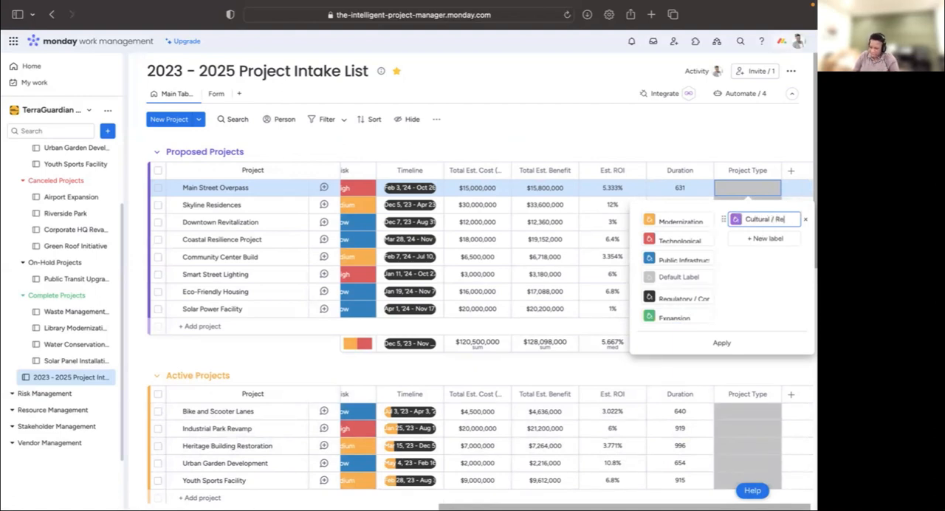
{"action": "type", "text": "ltural / R"}
{"action": "key", "text": "BackSpace"}
{"action": "type", "text": "Heritage"}
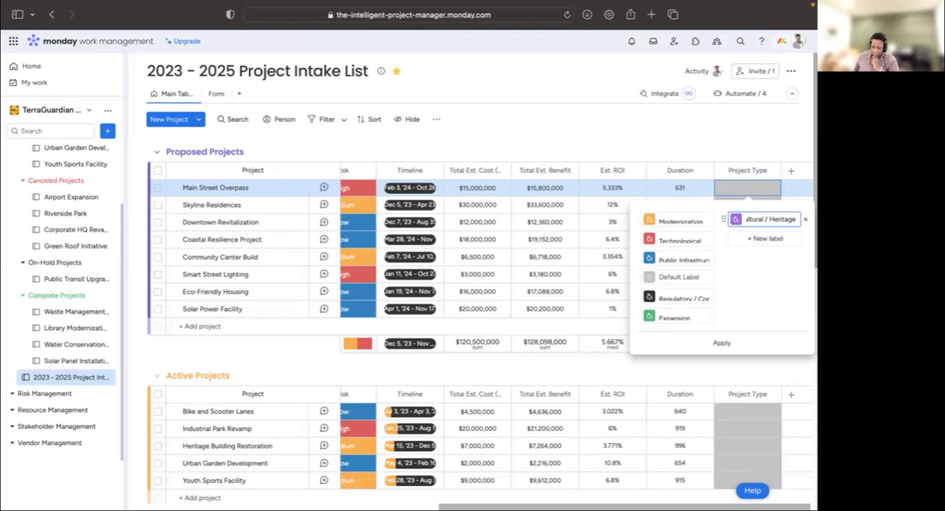
- Change the Modernization label's color to lime green and the Technological label's color to bright pink
{"action": "left_click", "coordinate": [648, 223]}
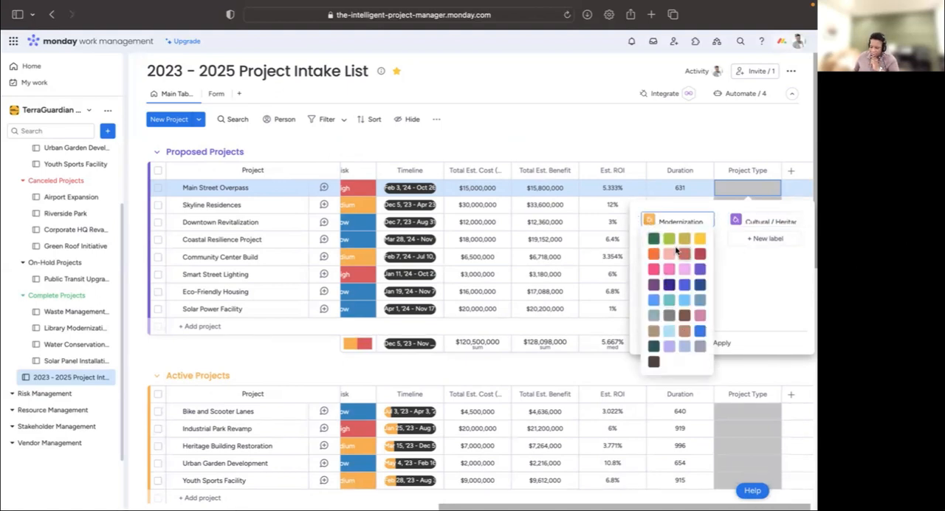
{"action": "left_click", "coordinate": [669, 240]}
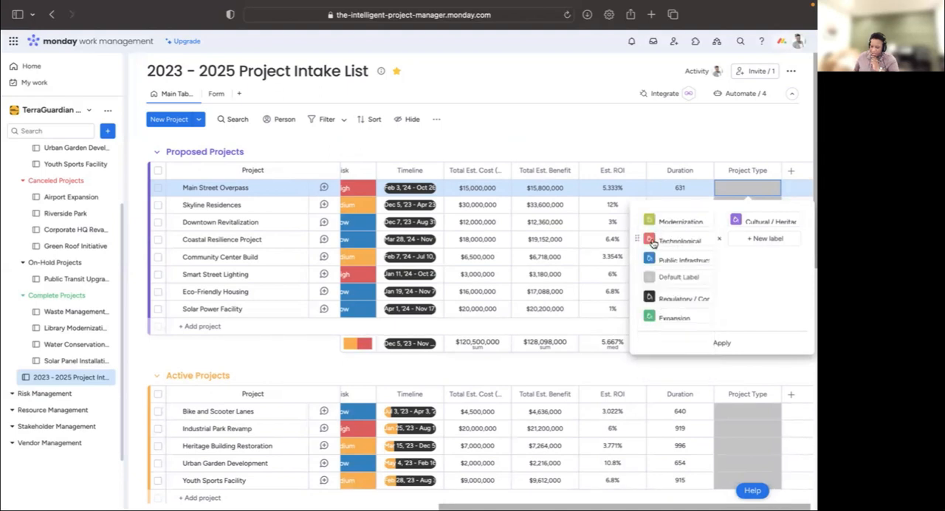
{"action": "left_click", "coordinate": [650, 240]}
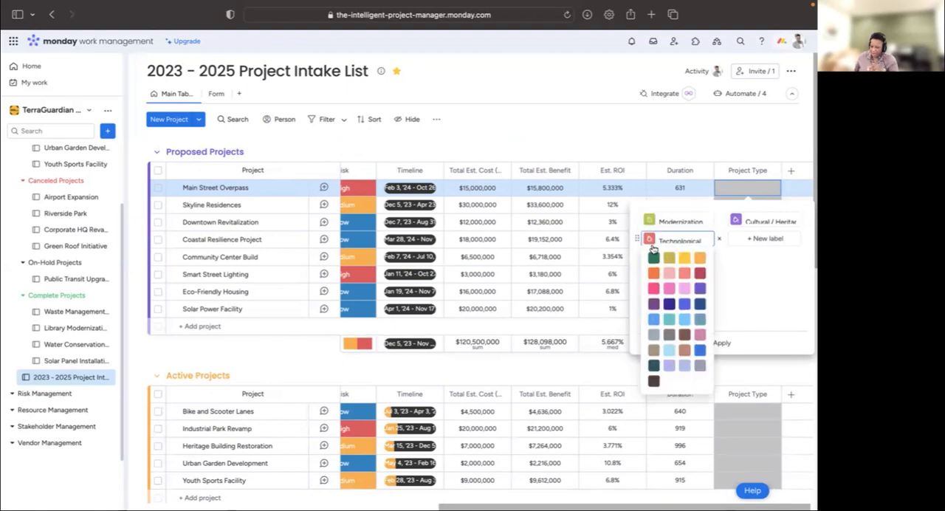
{"action": "left_click", "coordinate": [651, 290]}
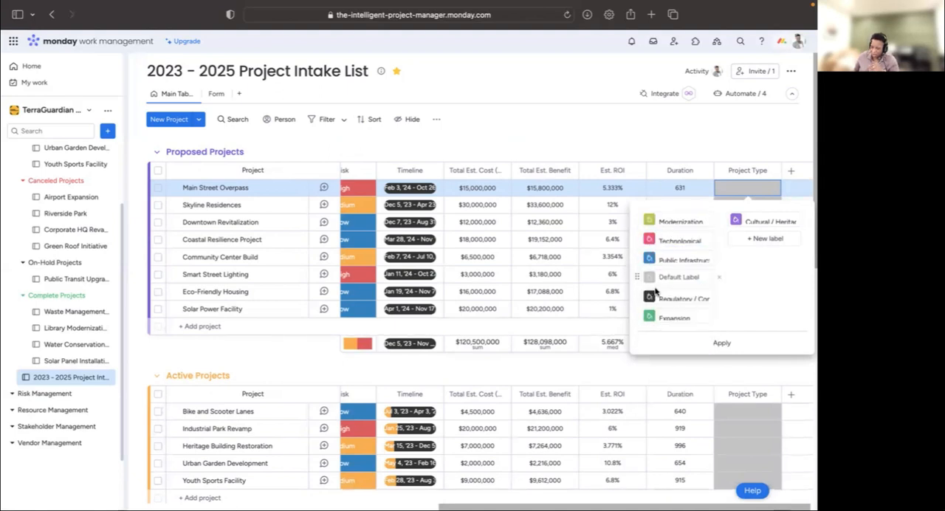
{"action": "left_click", "coordinate": [650, 240]}
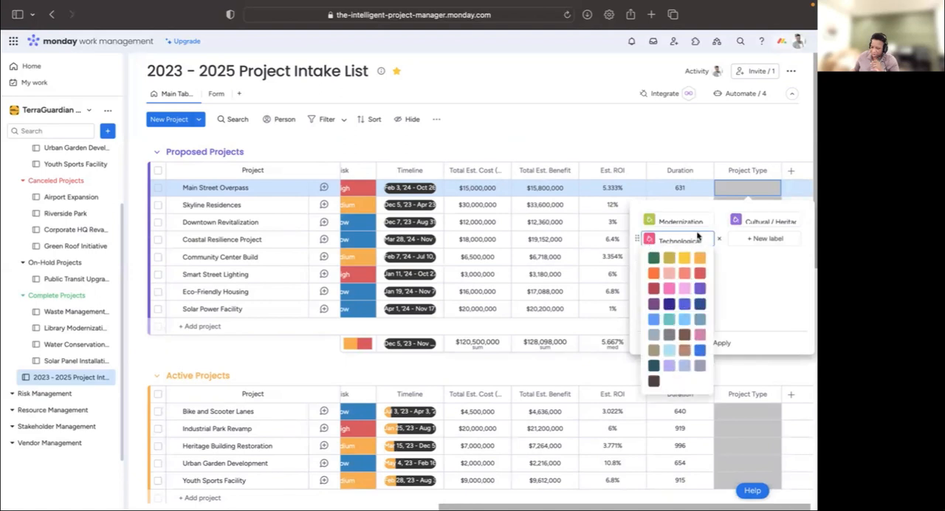
{"action": "left_click", "coordinate": [765, 278]}
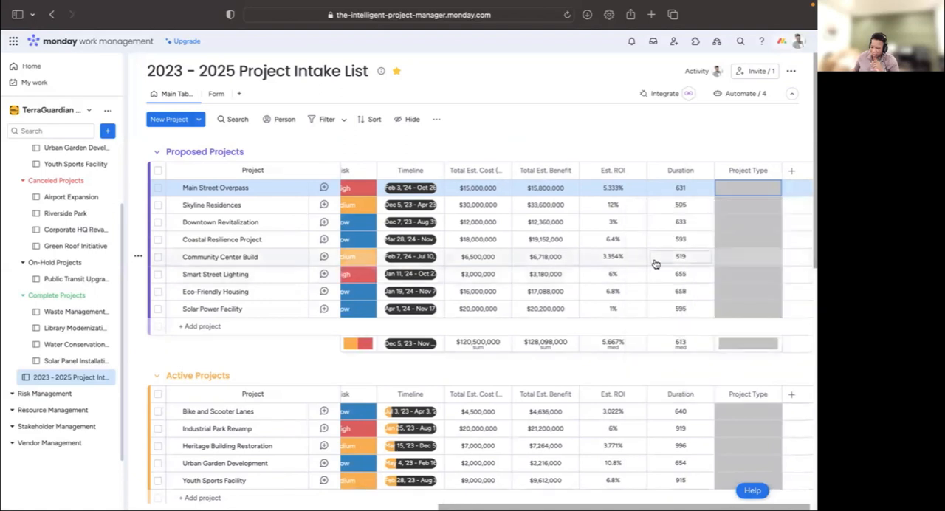
- Reopen the Project Type labels for editing and pick a new color for the Public Infrastructure label
{"action": "left_click", "coordinate": [736, 191]}
{"action": "left_click", "coordinate": [669, 340]}
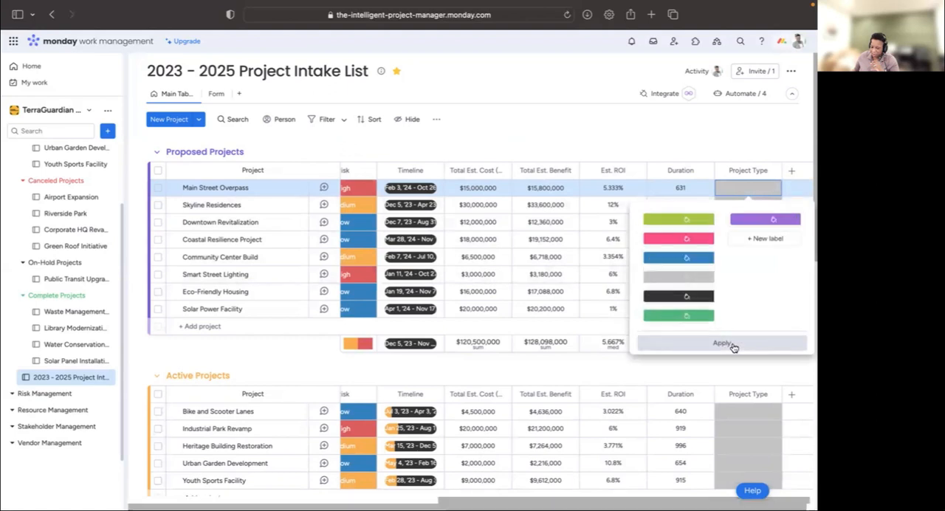
{"action": "left_click", "coordinate": [648, 261]}
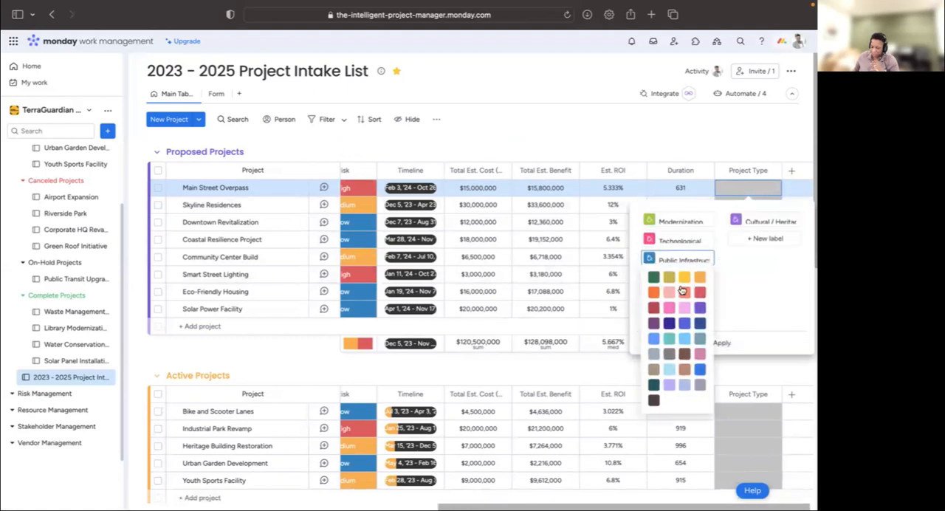
{"action": "left_click", "coordinate": [670, 285]}
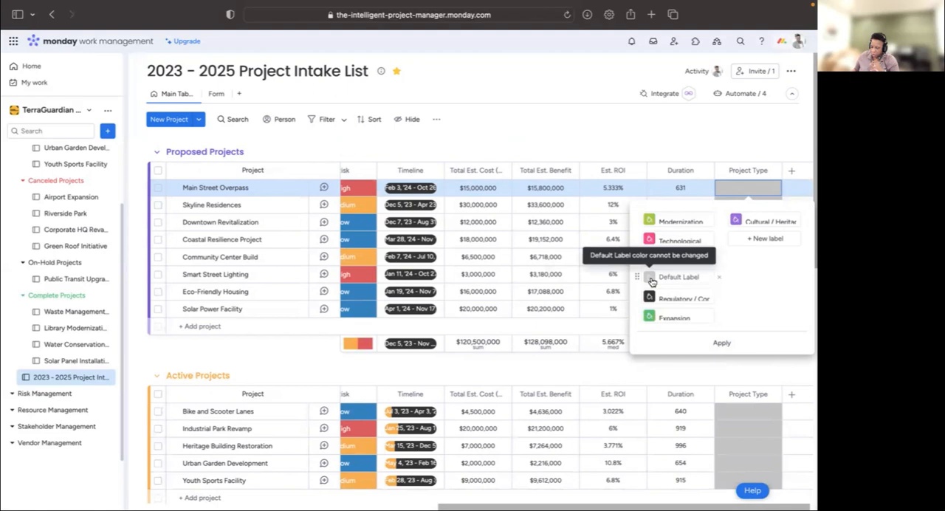
- Change the Regulatory / Compliance label's color to red and the Expansion label's color to light blue
{"action": "left_click", "coordinate": [649, 296]}
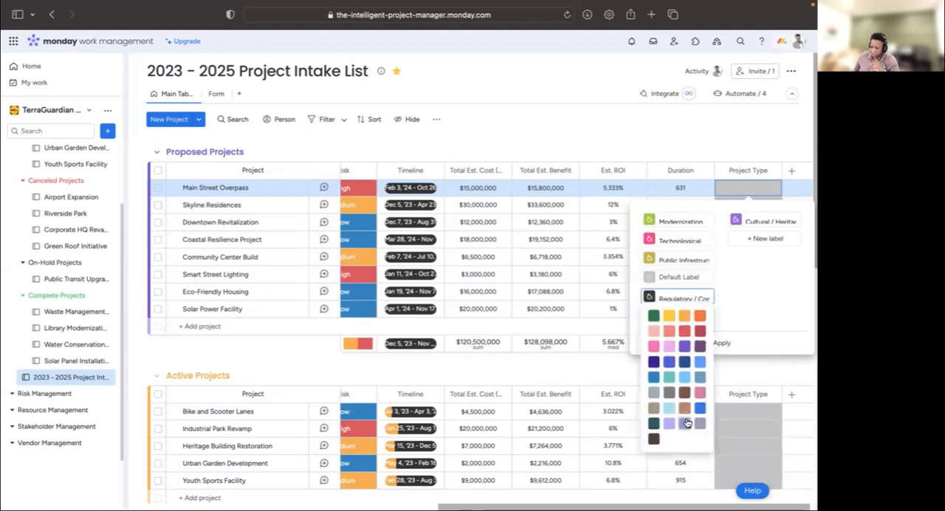
{"action": "left_click", "coordinate": [684, 332]}
{"action": "left_click", "coordinate": [649, 319]}
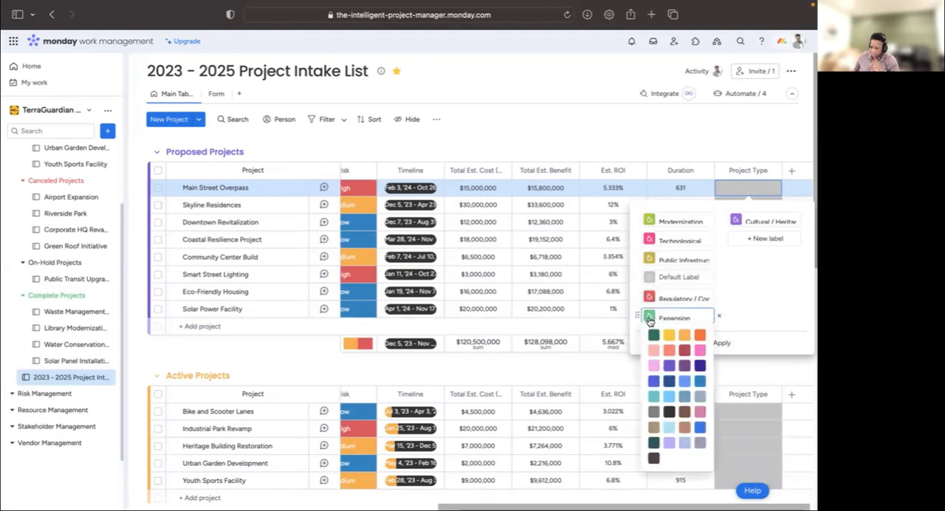
{"action": "left_click", "coordinate": [668, 382]}
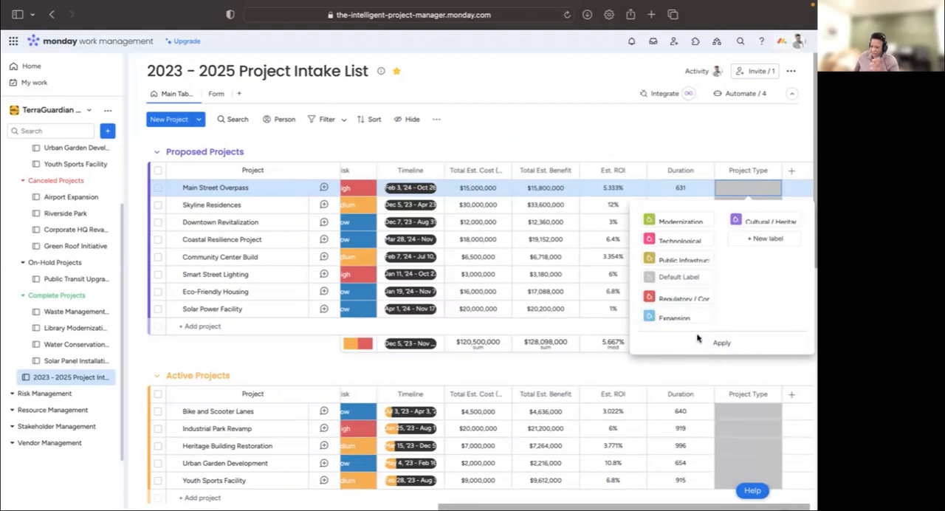
- Change the Public Infrastructure label's color to yellow and apply the Project Type label edits
{"action": "left_click", "coordinate": [653, 263]}
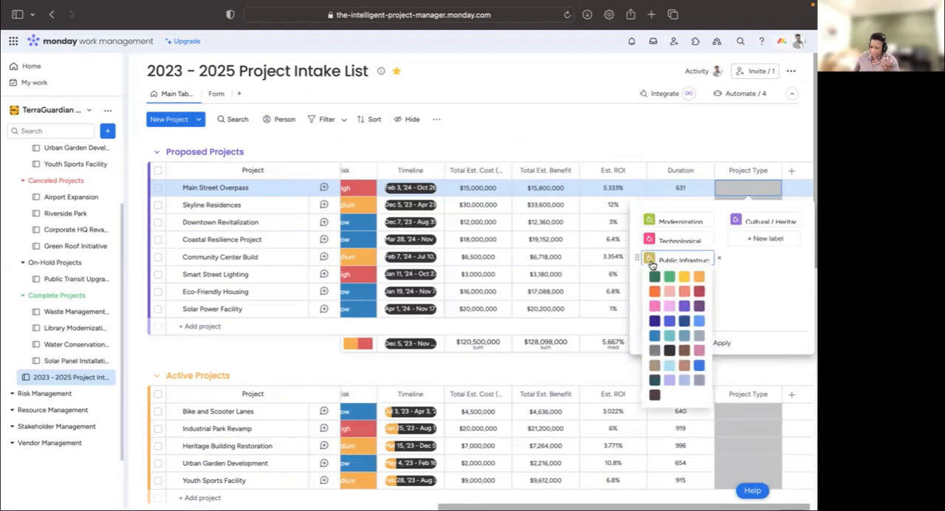
{"action": "left_click", "coordinate": [687, 279]}
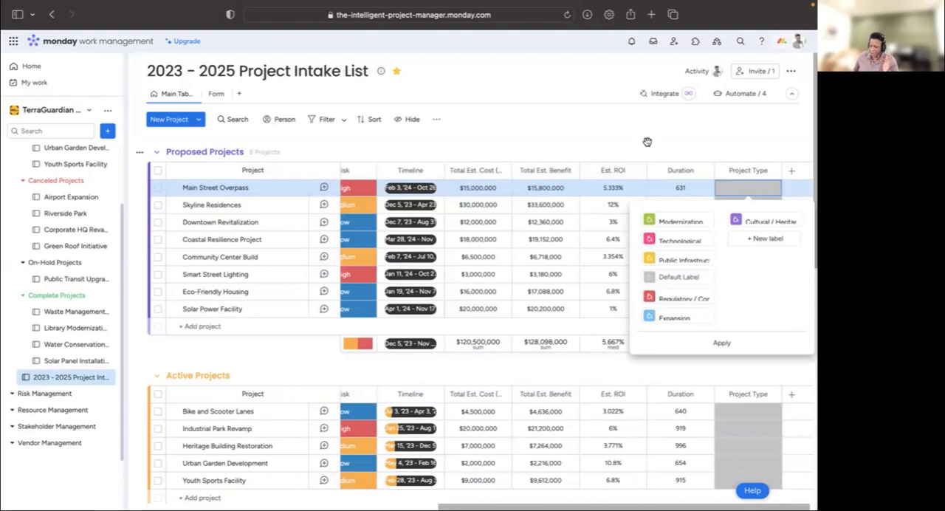
{"action": "left_click", "coordinate": [723, 343]}
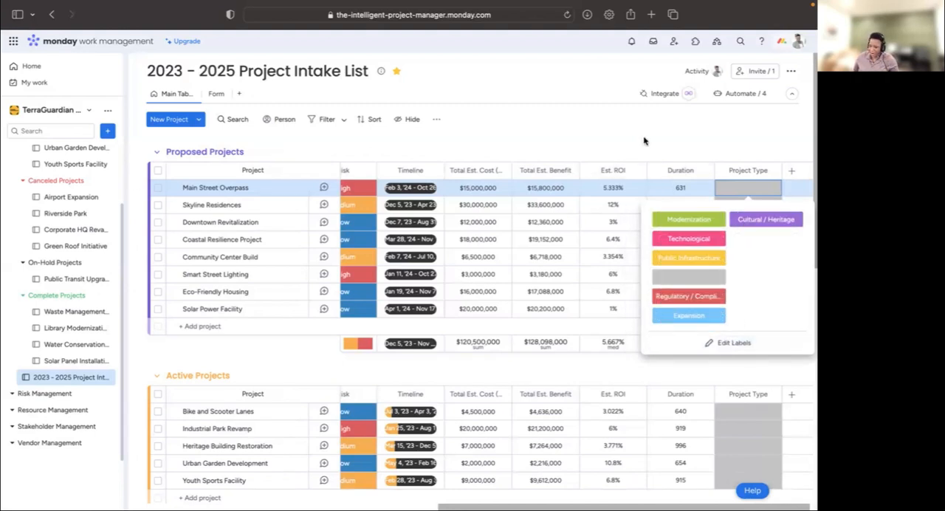
{"action": "left_click", "coordinate": [657, 132]}
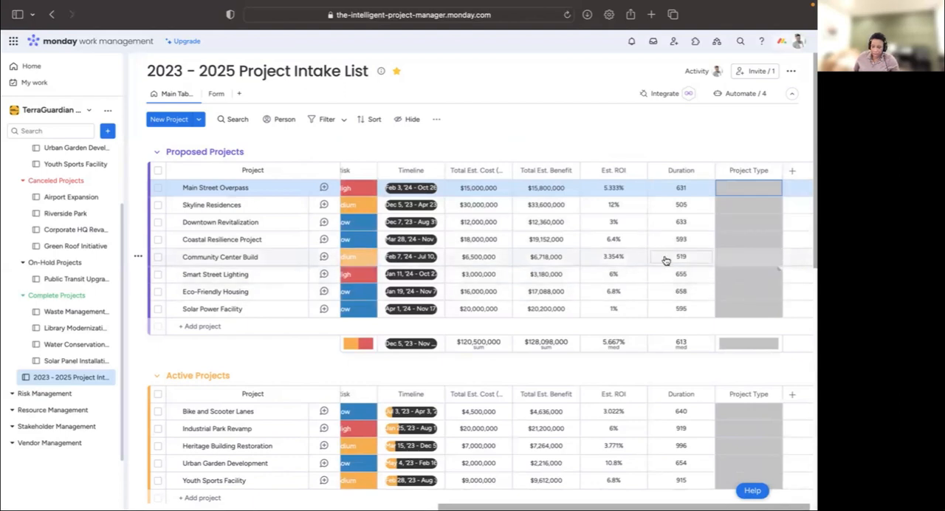
- Set the Project Type of Main Street Overpass and Downtown Revitalization to Public Infrastructure, and of Skyline Residences to Modernization
{"action": "left_click", "coordinate": [748, 192]}
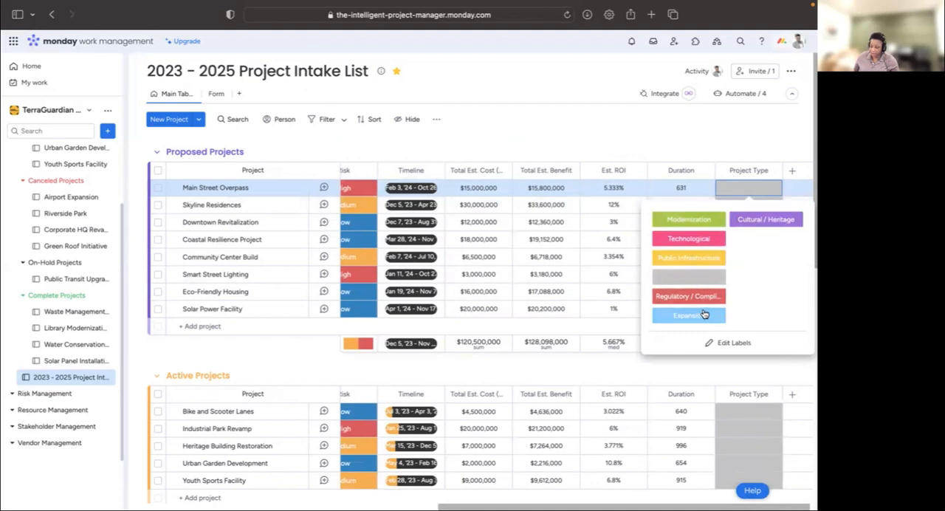
{"action": "left_click", "coordinate": [688, 257]}
{"action": "left_click", "coordinate": [750, 204]}
{"action": "left_click", "coordinate": [689, 237]}
{"action": "left_click", "coordinate": [749, 221]}
{"action": "left_click", "coordinate": [689, 292]}
- Add a Project Type label named Disaster Recovery and assign it to the Coastal Resilience Project
{"action": "left_click", "coordinate": [742, 240]}
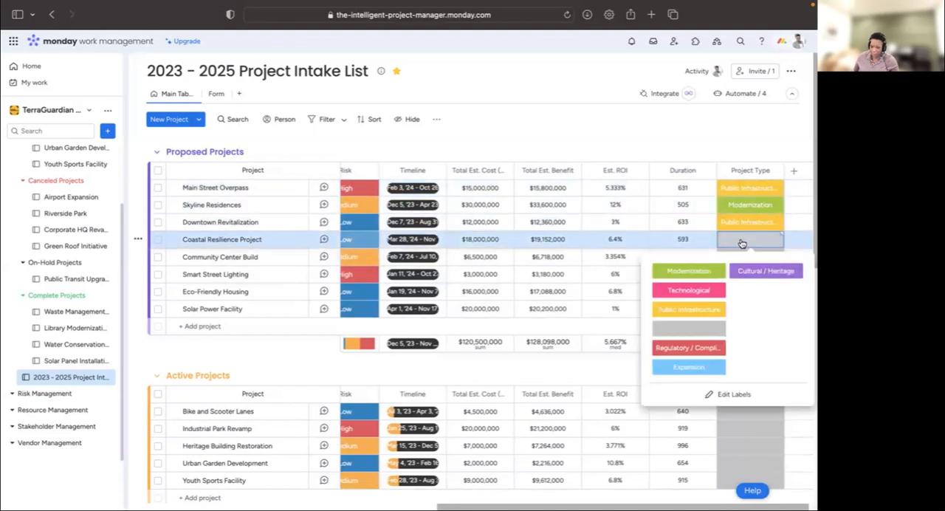
{"action": "left_click", "coordinate": [729, 395]}
{"action": "left_click", "coordinate": [753, 293]}
{"action": "type", "text": "Disaster Recovery"}
{"action": "left_click", "coordinate": [722, 395]}
{"action": "left_click", "coordinate": [769, 292]}
- Set the Project Type of Community Center Build to Expansion, Smart Street Lighting and Eco-Friendly Housing to Technological, and Solar Power Facility to Public Infrastructure
{"action": "left_click", "coordinate": [750, 257]}
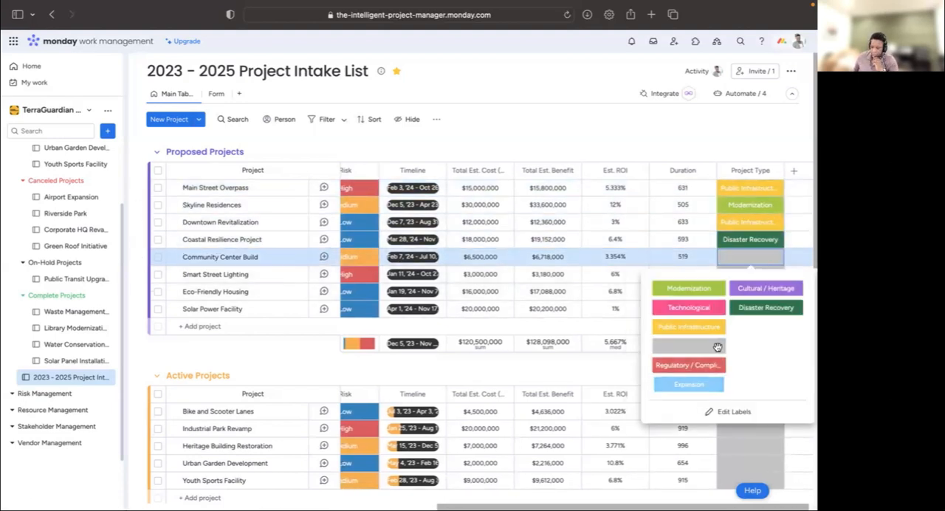
{"action": "left_click", "coordinate": [705, 384]}
{"action": "left_click", "coordinate": [753, 274]}
{"action": "left_click", "coordinate": [705, 325]}
{"action": "left_click", "coordinate": [750, 292]}
{"action": "left_click", "coordinate": [703, 342]}
{"action": "left_click", "coordinate": [750, 308]}
{"action": "left_click", "coordinate": [707, 378]}
- Set the Project Type of Bike and Scooter Lanes to Public Infrastructure, Industrial Park Revamp to Regulatory / Compliance, and Heritage Building Restoration to Cultural / Heritage
{"action": "scroll", "coordinate": [728, 355], "scroll_direction": "down", "scroll_amount": 3}
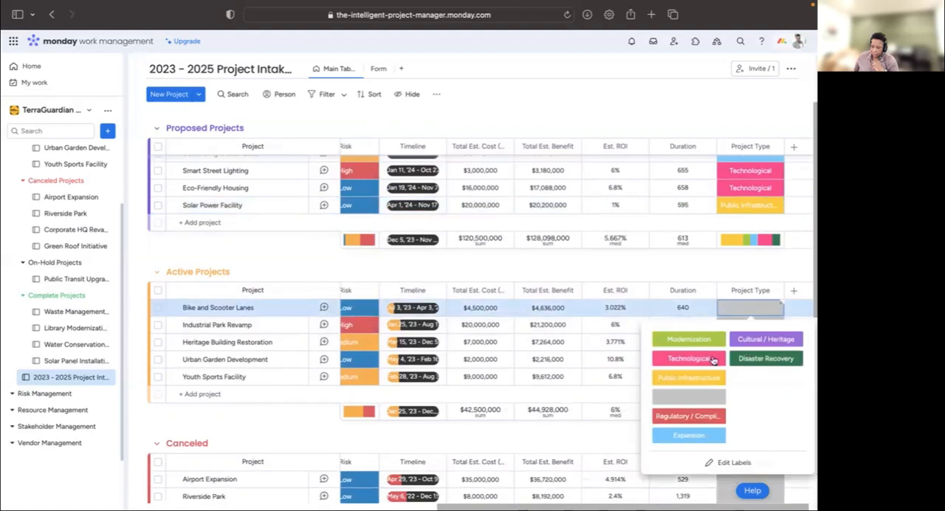
{"action": "left_click", "coordinate": [701, 378]}
{"action": "left_click", "coordinate": [741, 327]}
{"action": "left_click", "coordinate": [694, 433]}
{"action": "left_click", "coordinate": [764, 342]}
{"action": "left_click", "coordinate": [766, 197]}
- Set the Project Type of Urban Garden Development to Public Infrastructure and of Youth Sports Facility to Modernization
{"action": "left_click", "coordinate": [755, 360]}
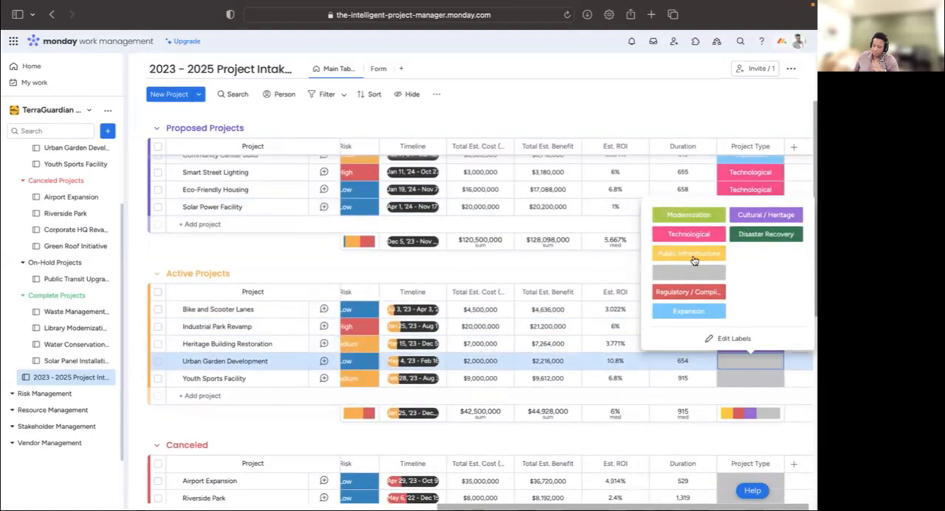
{"action": "left_click", "coordinate": [694, 258]}
{"action": "left_click", "coordinate": [750, 378]}
{"action": "left_click", "coordinate": [692, 233]}
- Set the Project Type of Airport Expansion to Expansion, Riverside Park to Public Infrastructure, and Corporate HQ Revamp and Green Roof Initiative to Technological
{"action": "scroll", "coordinate": [753, 301], "scroll_direction": "down", "scroll_amount": 3}
{"action": "left_click", "coordinate": [750, 231]}
{"action": "left_click", "coordinate": [691, 357]}
{"action": "left_click", "coordinate": [751, 248]}
{"action": "left_click", "coordinate": [691, 317]}
{"action": "left_click", "coordinate": [749, 263]}
{"action": "left_click", "coordinate": [691, 315]}
{"action": "left_click", "coordinate": [743, 254]}
{"action": "left_click", "coordinate": [748, 281]}
{"action": "left_click", "coordinate": [700, 335]}
- In Project Type, set Waste Management Facility to Regulatory / Compliance, Library Modernization to Modernization, Water Conservation System to Public Infrastructure, and Solar Panel Installation to Technological
{"action": "scroll", "coordinate": [731, 317], "scroll_direction": "down", "scroll_amount": 2}
{"action": "left_click", "coordinate": [749, 304]}
{"action": "left_click", "coordinate": [695, 414]}
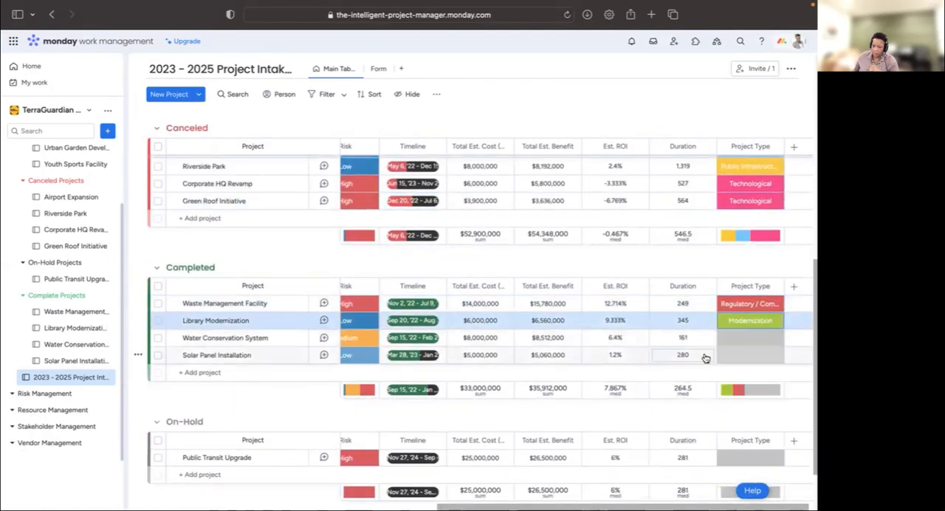
{"action": "left_click", "coordinate": [748, 339]}
{"action": "left_click", "coordinate": [693, 411]}
{"action": "left_click", "coordinate": [744, 356]}
{"action": "left_click", "coordinate": [689, 228]}
- Set the Project Type of the on-hold Public Transit Upgrade project to Public Infrastructure
{"action": "scroll", "coordinate": [745, 357], "scroll_direction": "down", "scroll_amount": 2}
{"action": "left_click", "coordinate": [747, 398]}
{"action": "left_click", "coordinate": [687, 471]}
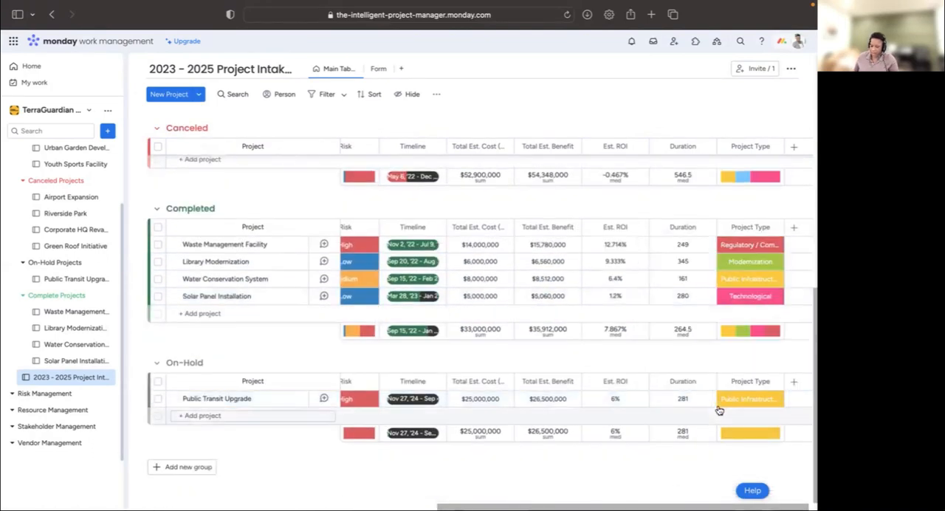
- Review the board's groups and all its columns, from Project ID and Status through Duration and Project Type
{"action": "scroll", "coordinate": [720, 411], "scroll_direction": "up", "scroll_amount": 8}
{"action": "scroll", "coordinate": [726, 341], "scroll_direction": "up", "scroll_amount": 4}
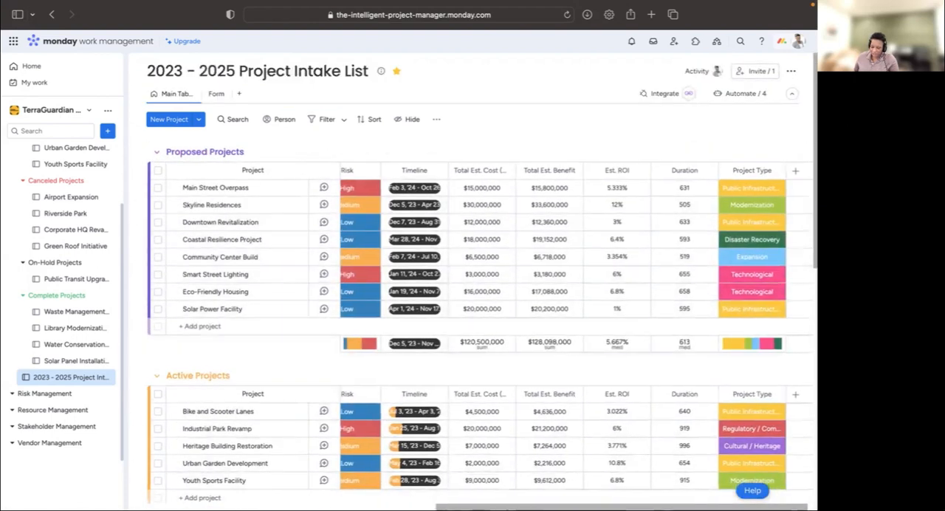
{"action": "scroll", "coordinate": [401, 484], "scroll_direction": "left", "scroll_amount": 10}
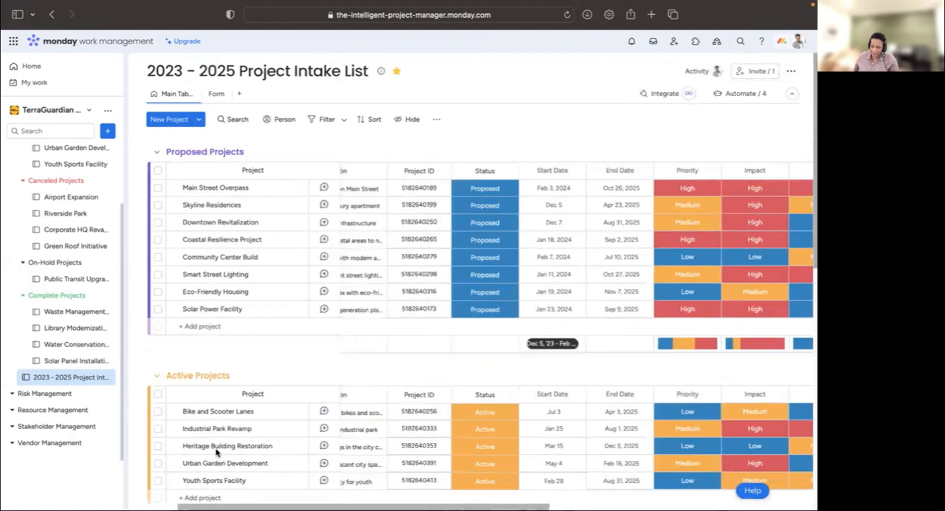
{"action": "scroll", "coordinate": [217, 452], "scroll_direction": "left", "scroll_amount": 3}
{"action": "scroll", "coordinate": [473, 459], "scroll_direction": "right", "scroll_amount": 10}
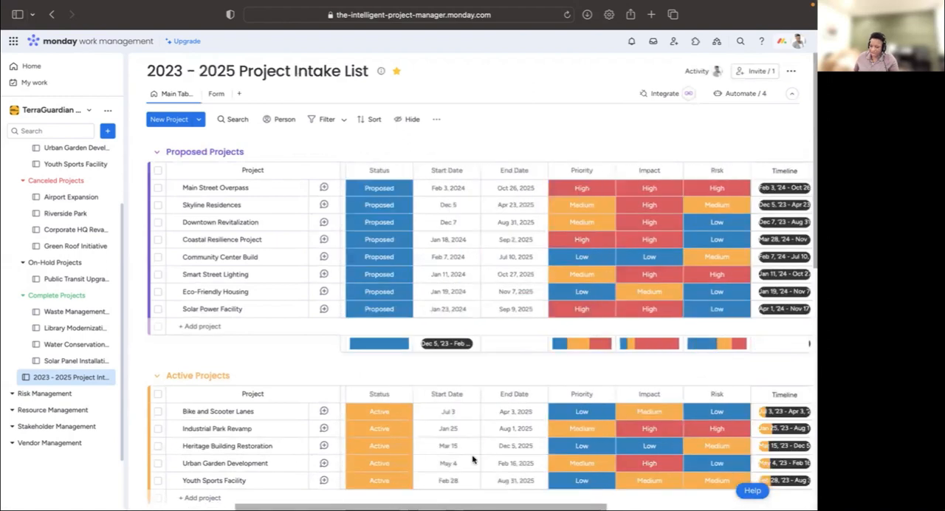
{"action": "scroll", "coordinate": [473, 459], "scroll_direction": "right", "scroll_amount": 8}
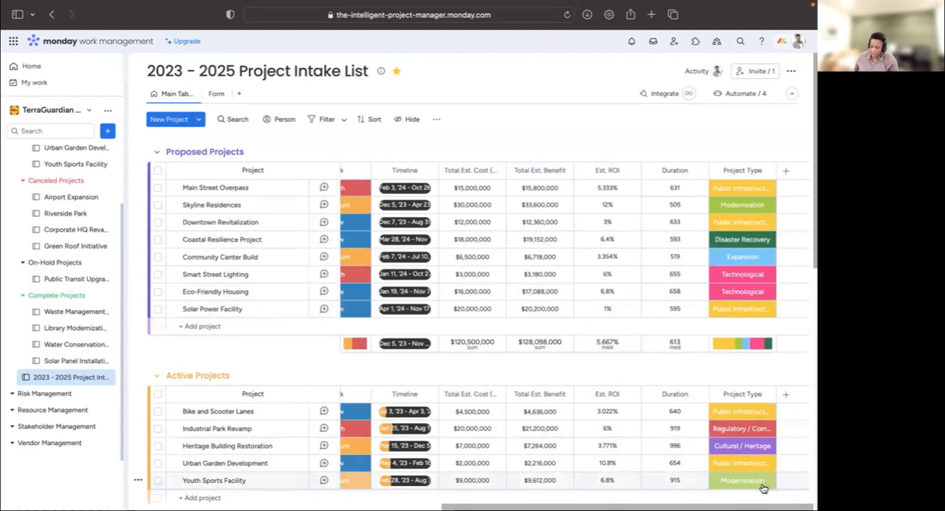
{"action": "scroll", "coordinate": [425, 496], "scroll_direction": "left", "scroll_amount": 5}
{"action": "scroll", "coordinate": [424, 496], "scroll_direction": "left", "scroll_amount": 5}
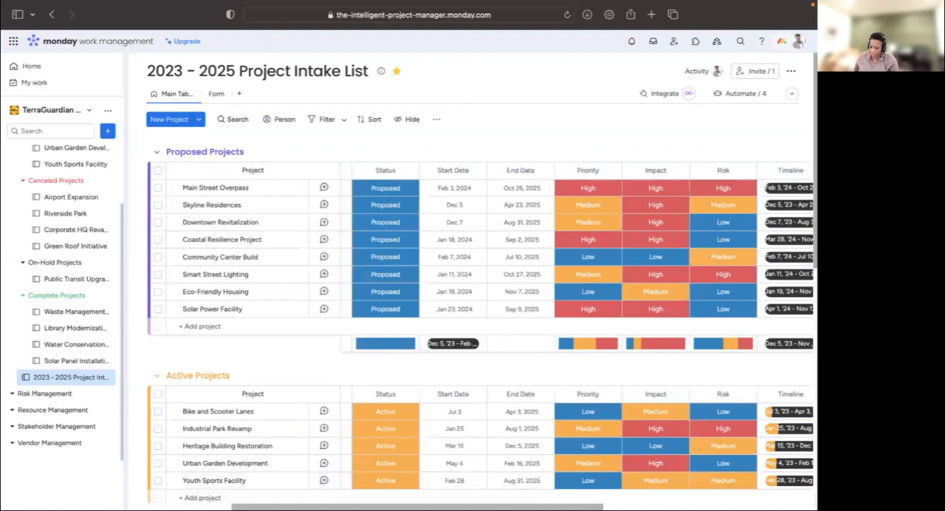
{"action": "scroll", "coordinate": [772, 196], "scroll_direction": "right", "scroll_amount": 10}
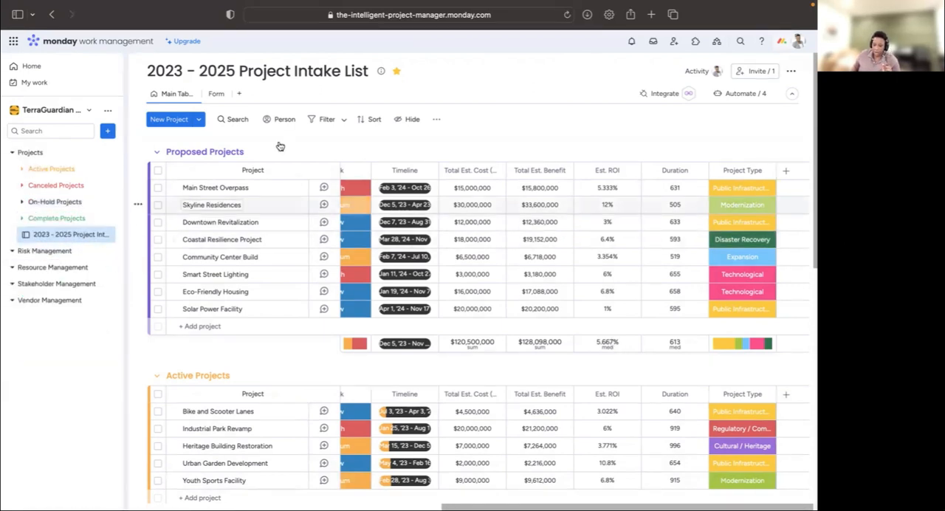
{"action": "left_click", "coordinate": [241, 95]}
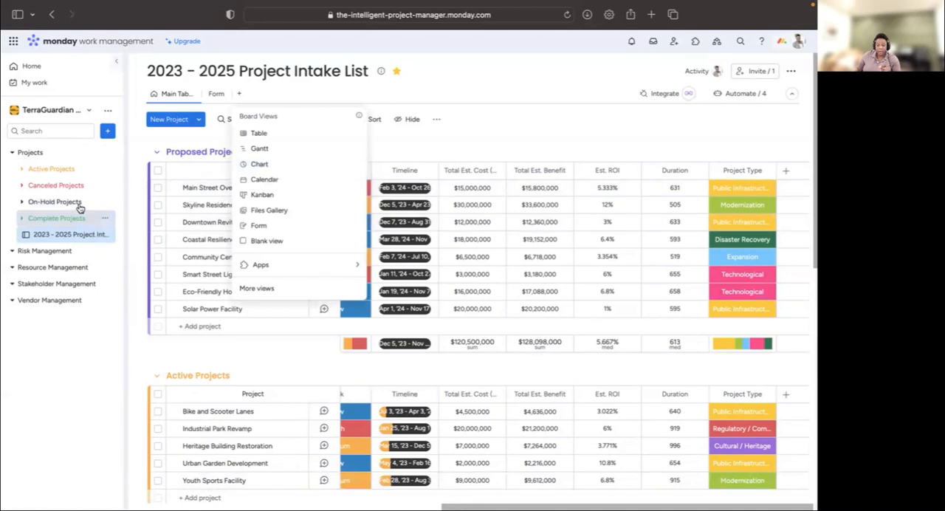
{"action": "left_click", "coordinate": [105, 153]}
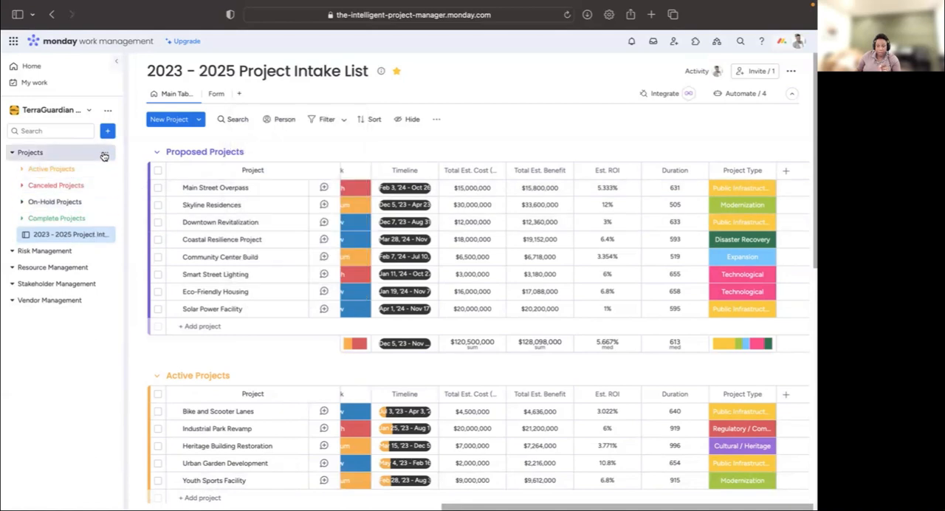
{"action": "left_click", "coordinate": [105, 153]}
{"action": "mouse_move", "coordinate": [161, 209]}
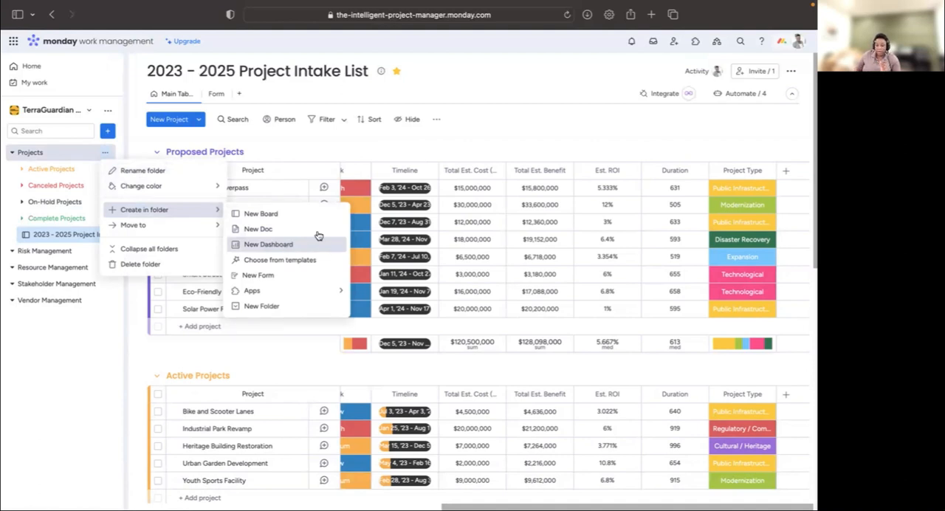
{"action": "left_click", "coordinate": [579, 136]}
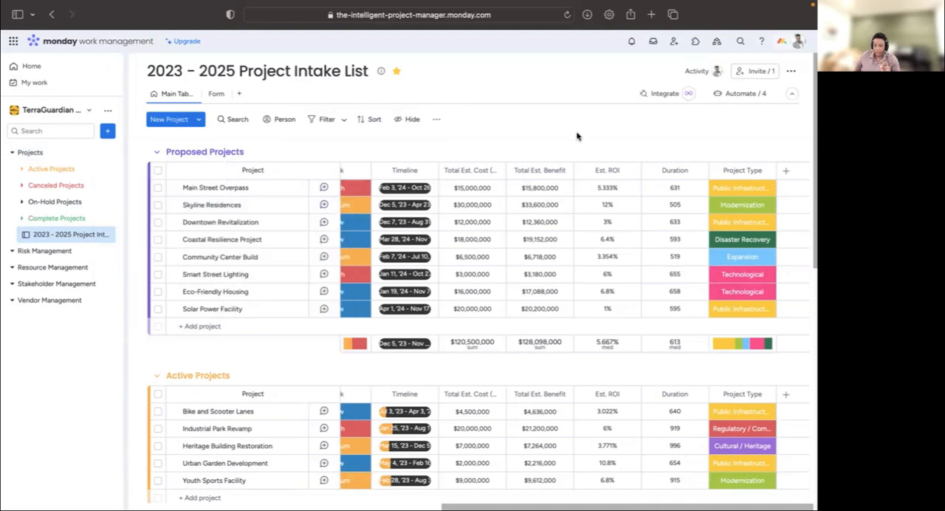
{"action": "left_click", "coordinate": [240, 96]}
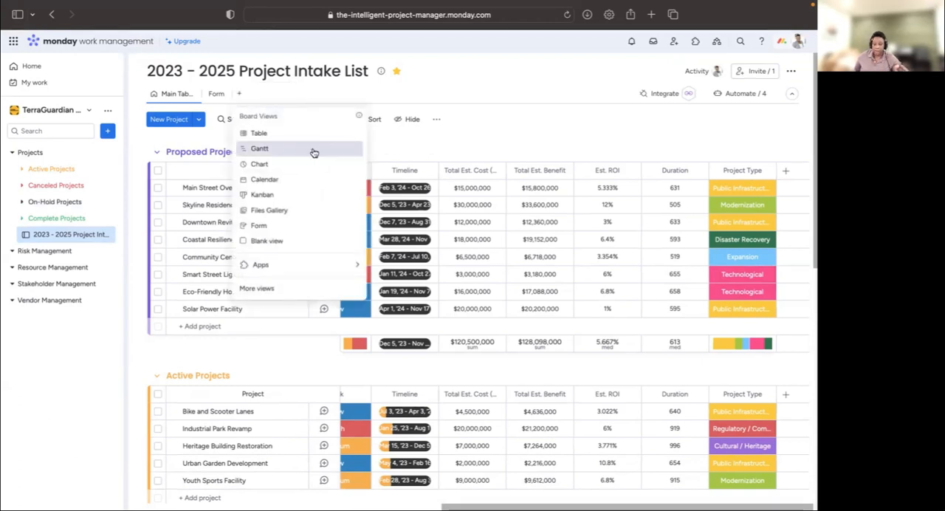
{"action": "left_click", "coordinate": [367, 97]}
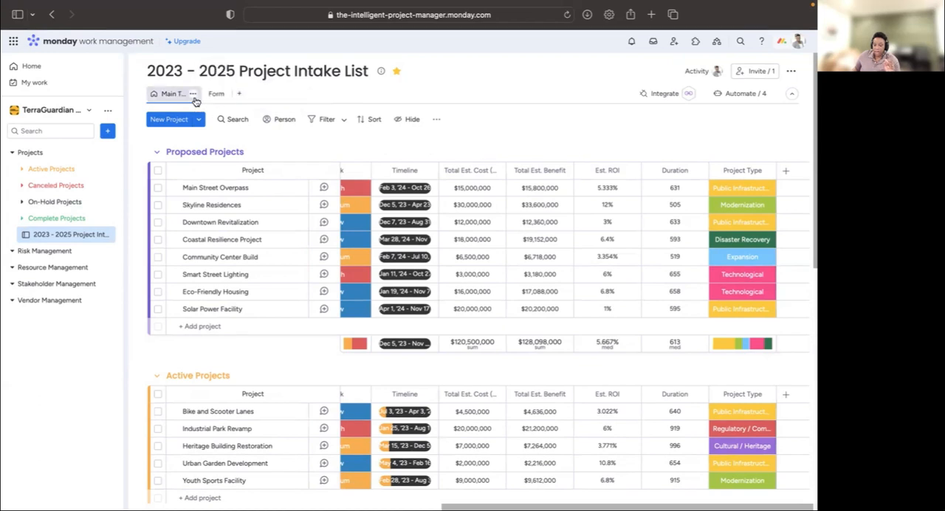
- Review the fields of the project intake form and return to the board's main table
{"action": "left_click", "coordinate": [211, 94]}
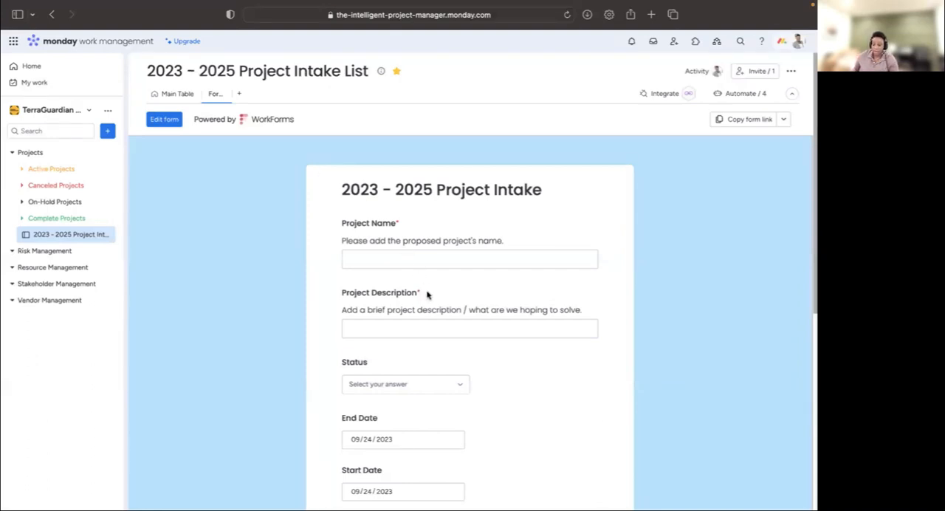
{"action": "scroll", "coordinate": [484, 347], "scroll_direction": "down", "scroll_amount": 3}
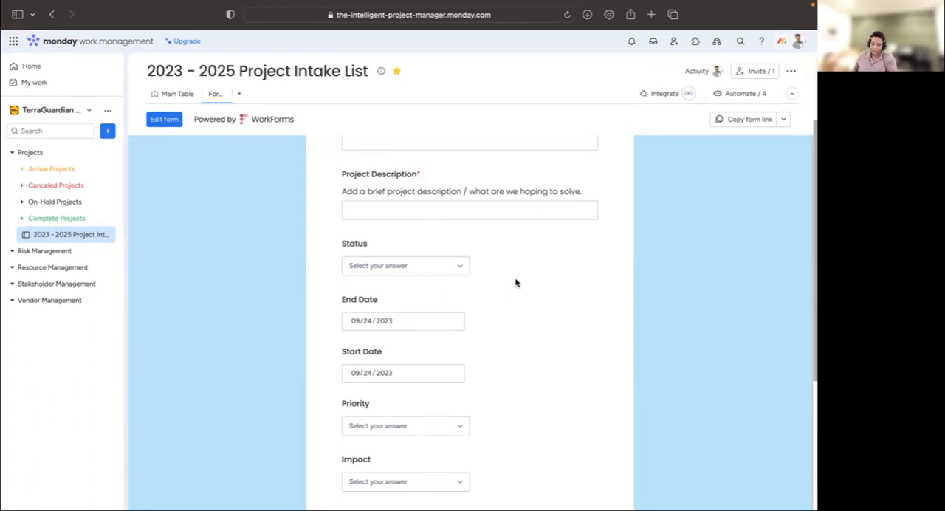
{"action": "left_click", "coordinate": [175, 95]}
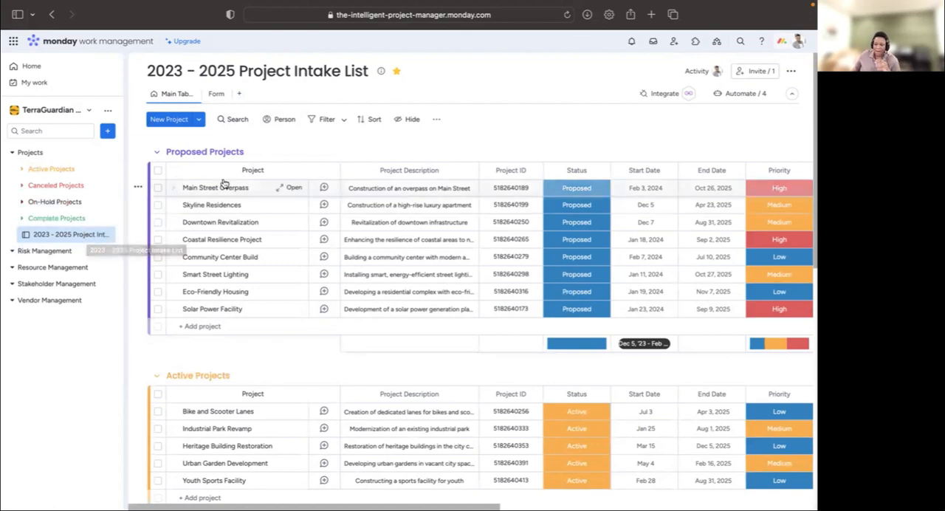
- Add a Chart view to the board and title its chart widget Projects - By Intake Status
{"action": "left_click", "coordinate": [239, 95]}
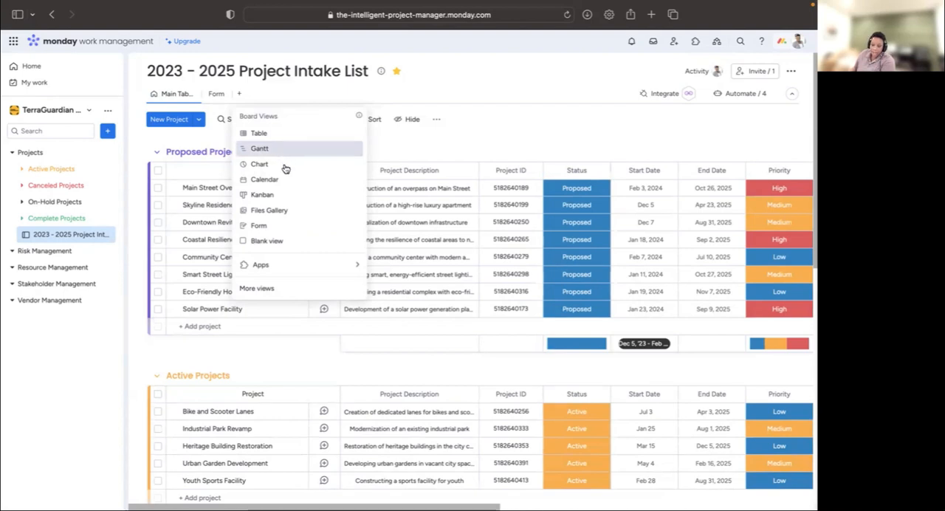
{"action": "left_click", "coordinate": [255, 163]}
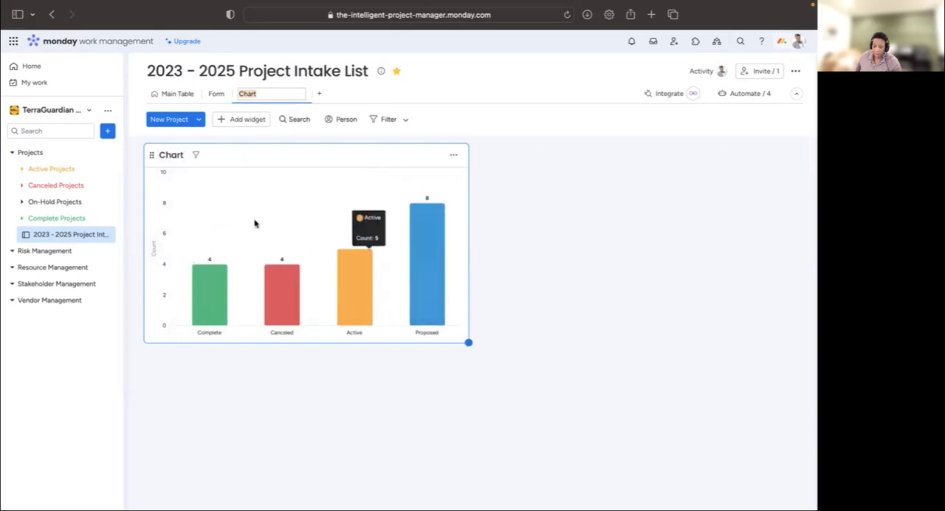
{"action": "left_click", "coordinate": [172, 155]}
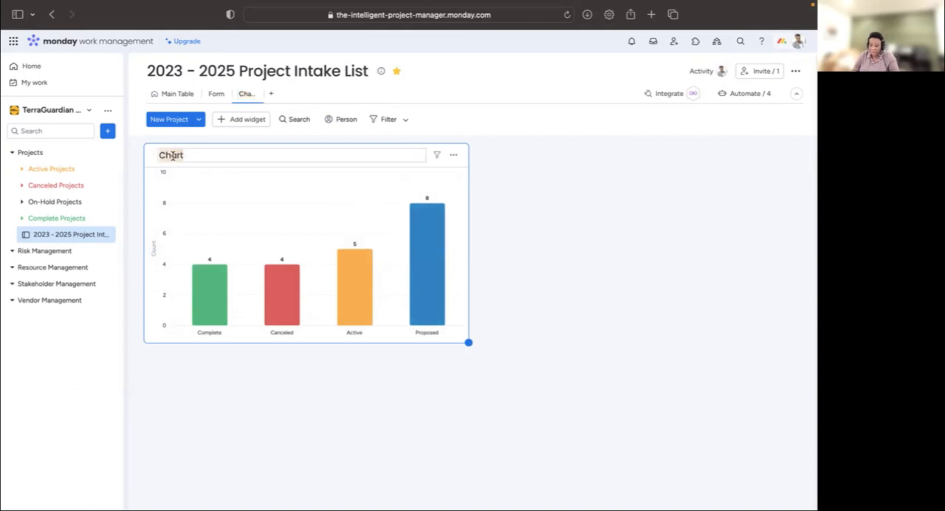
{"action": "type", "text": "Projects -"}
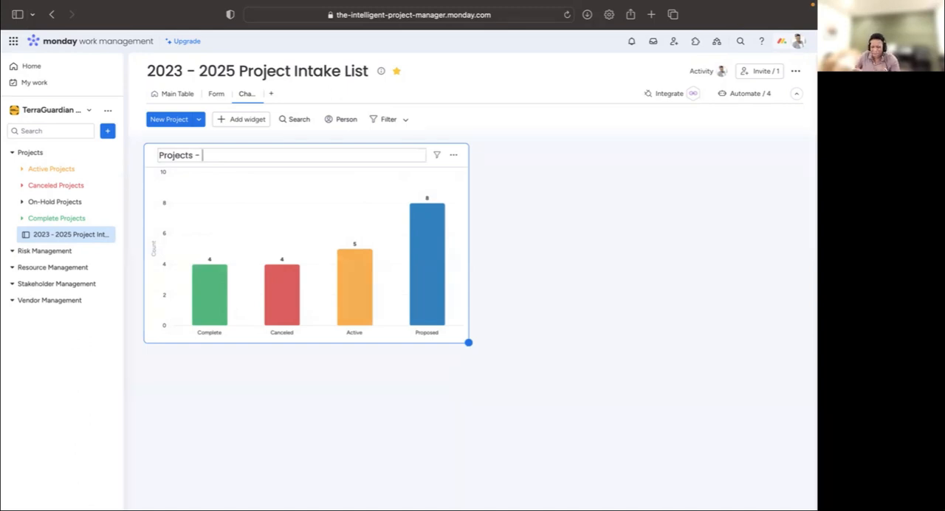
{"action": "type", "text": "By Inta"}
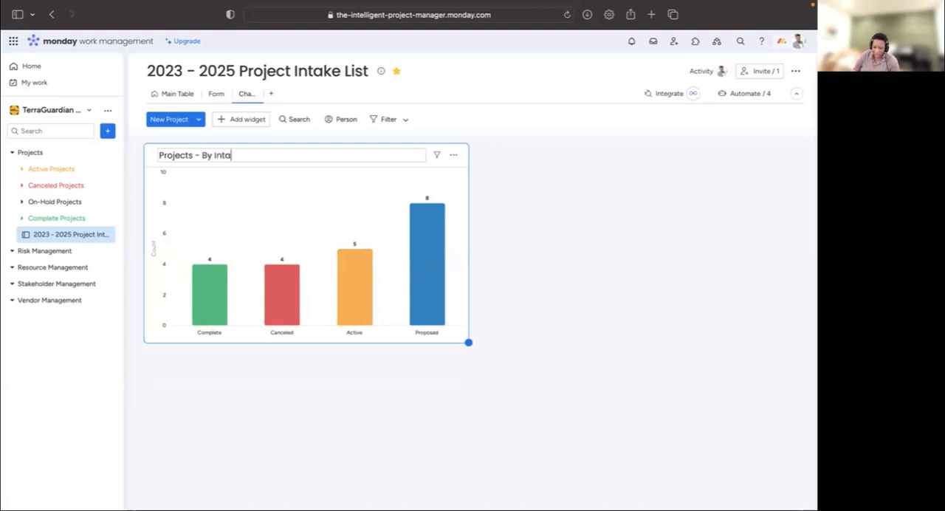
{"action": "type", "text": "ke Status"}
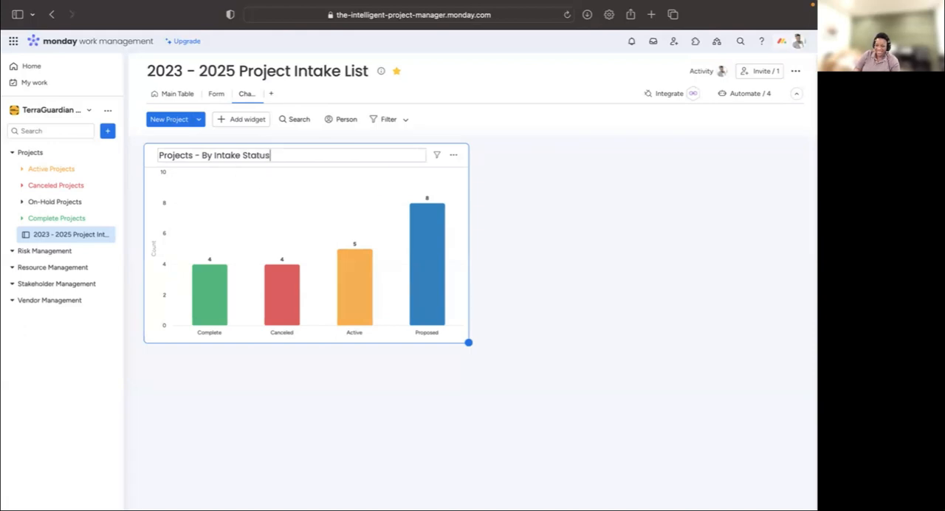
- Retitle the chart widget Projects - Intake Status
{"action": "key", "text": "Return"}
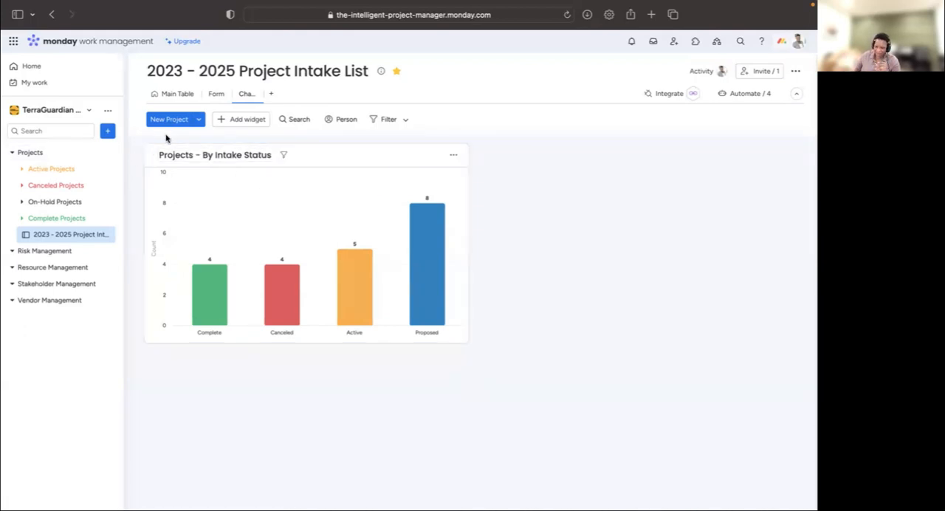
{"action": "left_click", "coordinate": [206, 155]}
{"action": "key", "text": "BackSpace"}
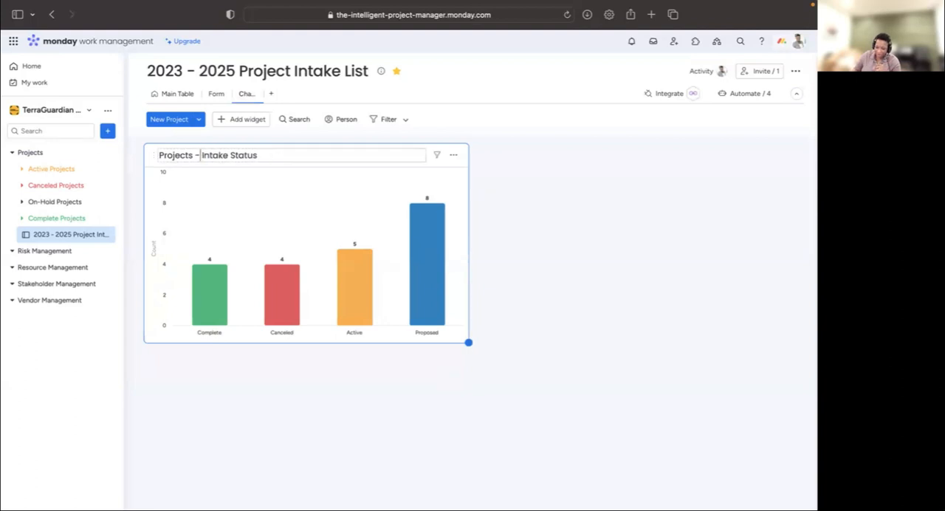
{"action": "key", "text": "Return"}
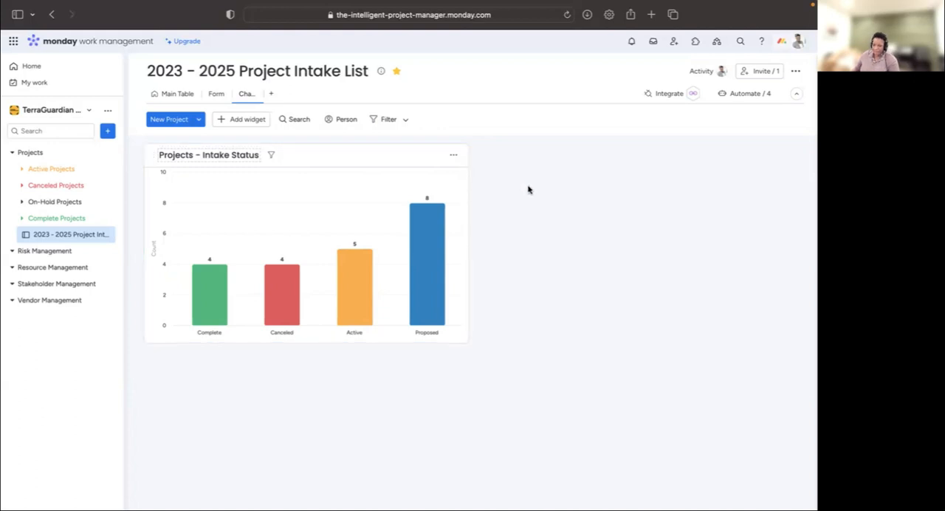
- Exclude the Top group option from the groups included in the Projects - Intake Status chart
{"action": "left_click", "coordinate": [452, 160]}
{"action": "left_click", "coordinate": [491, 197]}
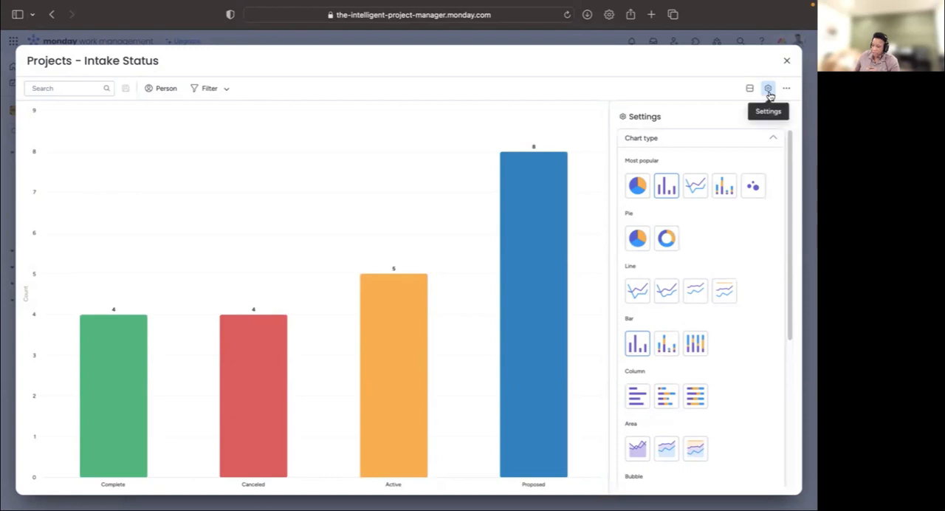
{"action": "scroll", "coordinate": [746, 252], "scroll_direction": "down", "scroll_amount": 5}
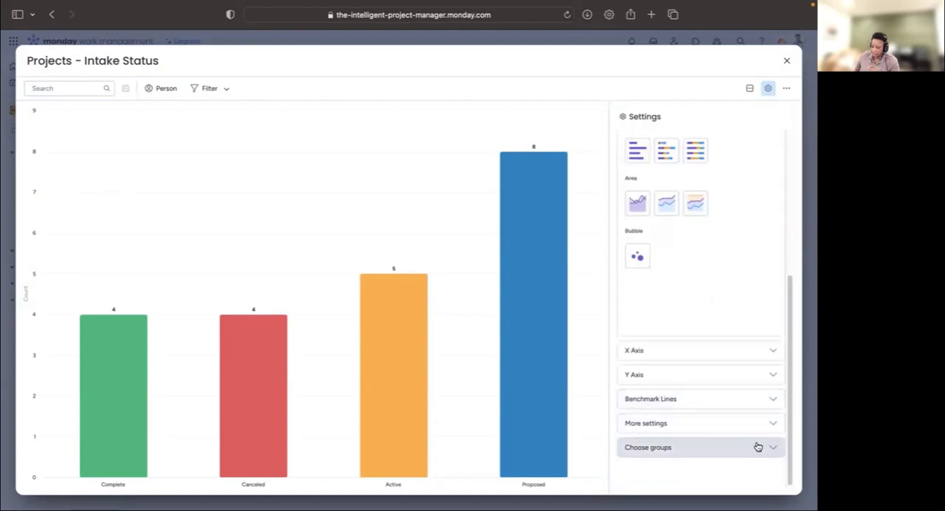
{"action": "left_click", "coordinate": [670, 444]}
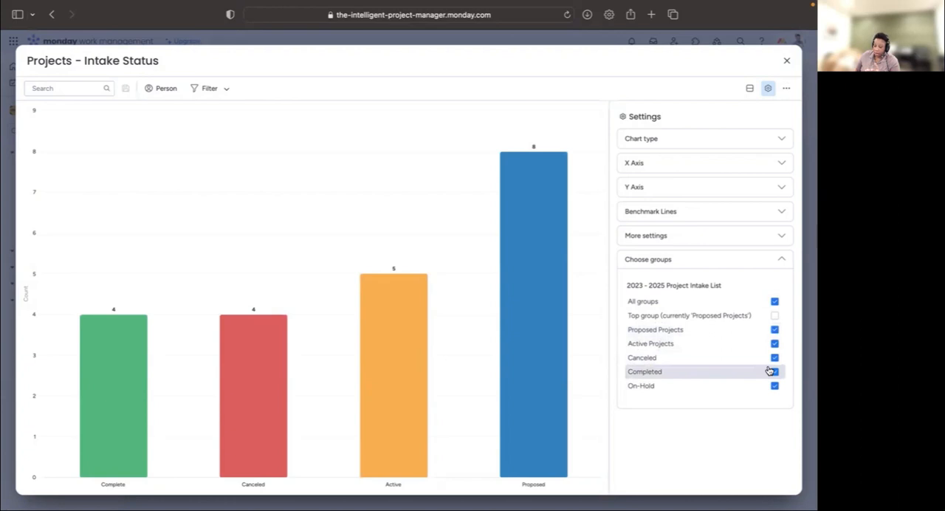
{"action": "left_click", "coordinate": [774, 314]}
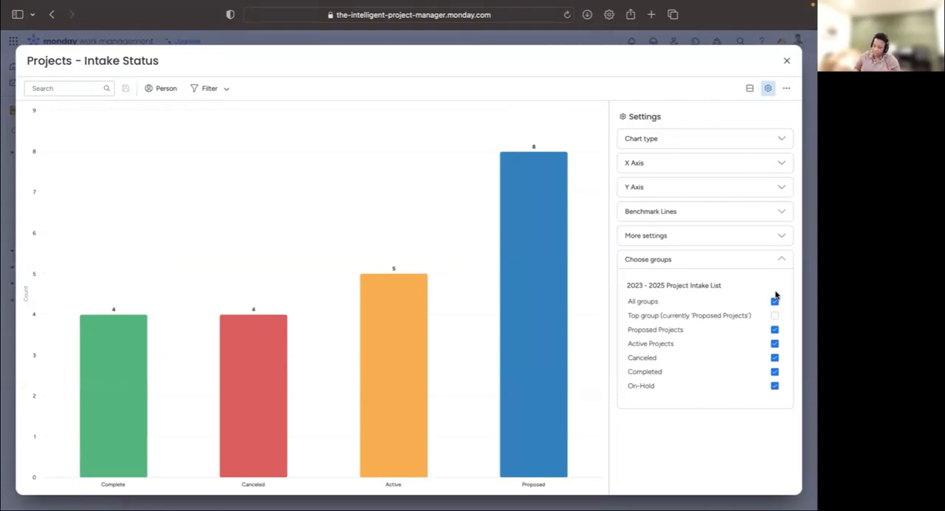
- Sort the Projects - Intake Status chart by Y Axis Descending and return to the dashboard
{"action": "left_click", "coordinate": [709, 235]}
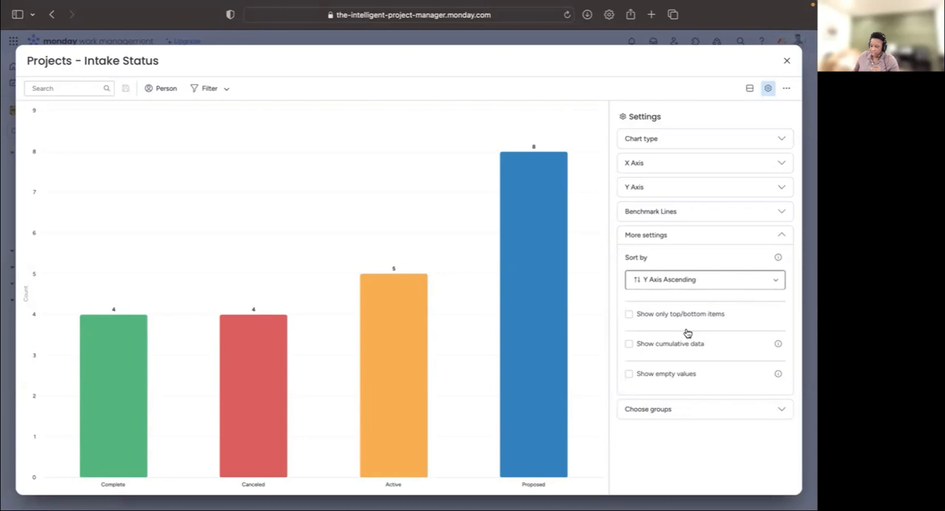
{"action": "left_click", "coordinate": [685, 280]}
{"action": "left_click", "coordinate": [677, 317]}
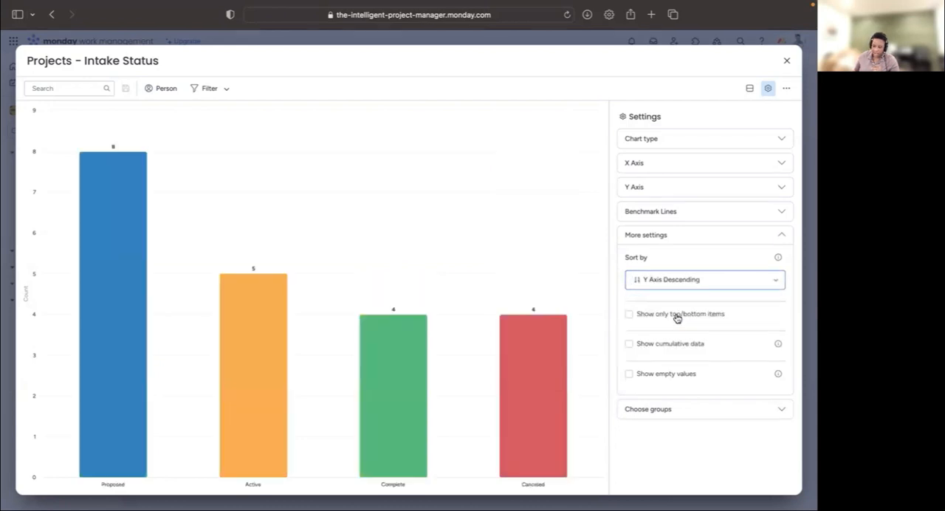
{"action": "left_click", "coordinate": [788, 63]}
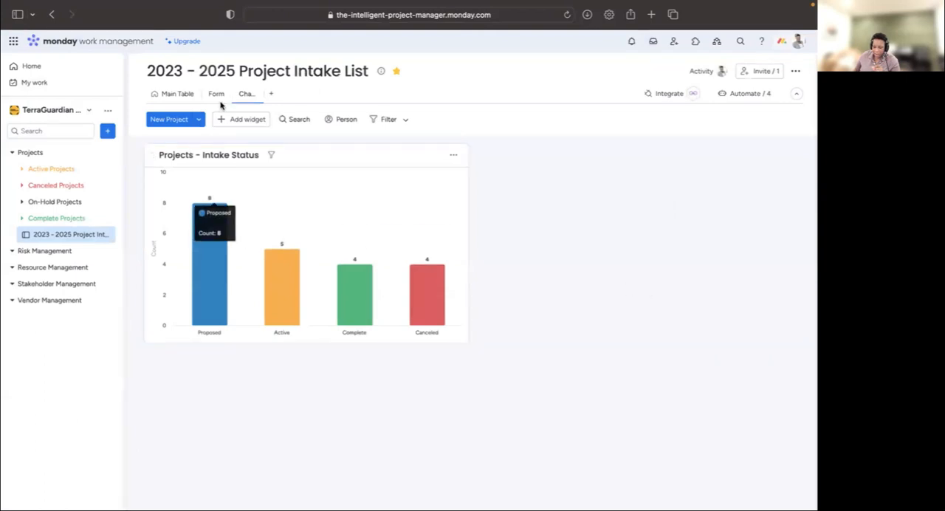
- Add two Numbers widgets beside the Projects - Intake Status chart
{"action": "left_click", "coordinate": [246, 127]}
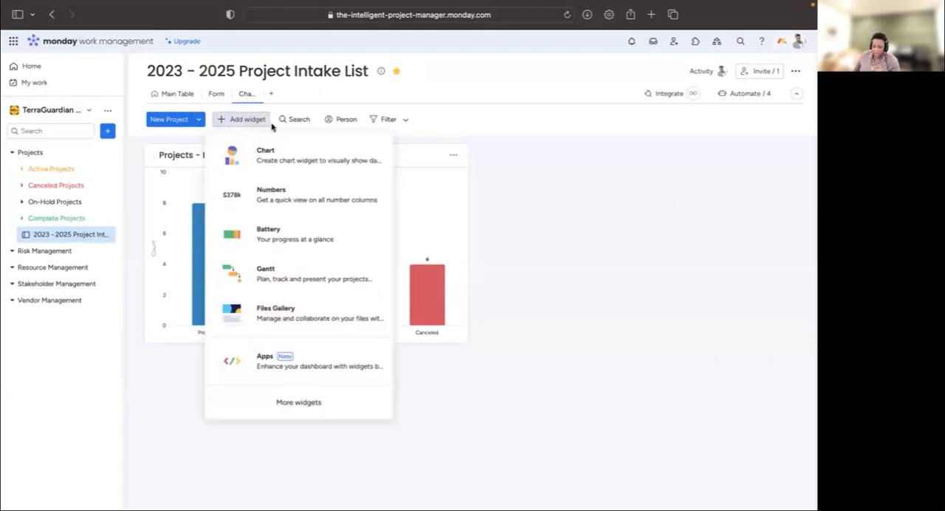
{"action": "left_click", "coordinate": [295, 195]}
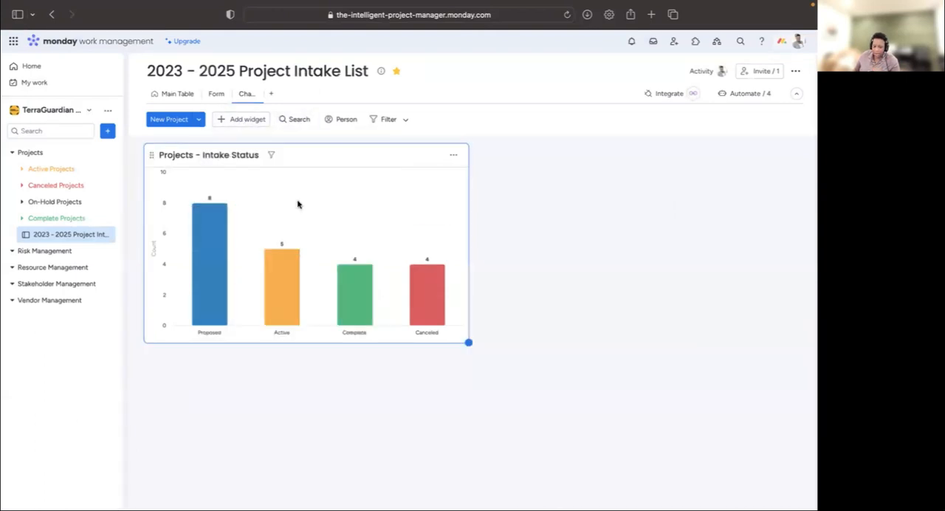
{"action": "left_click", "coordinate": [244, 121]}
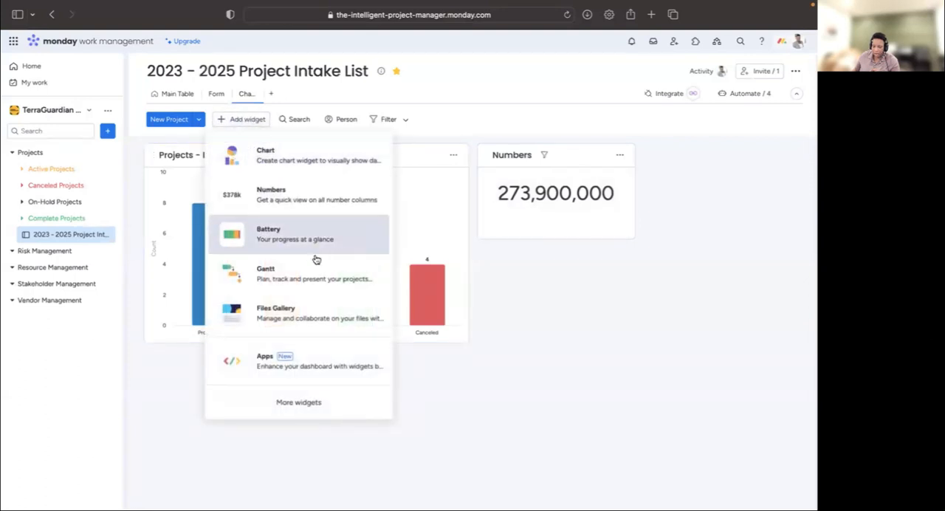
{"action": "left_click", "coordinate": [298, 207]}
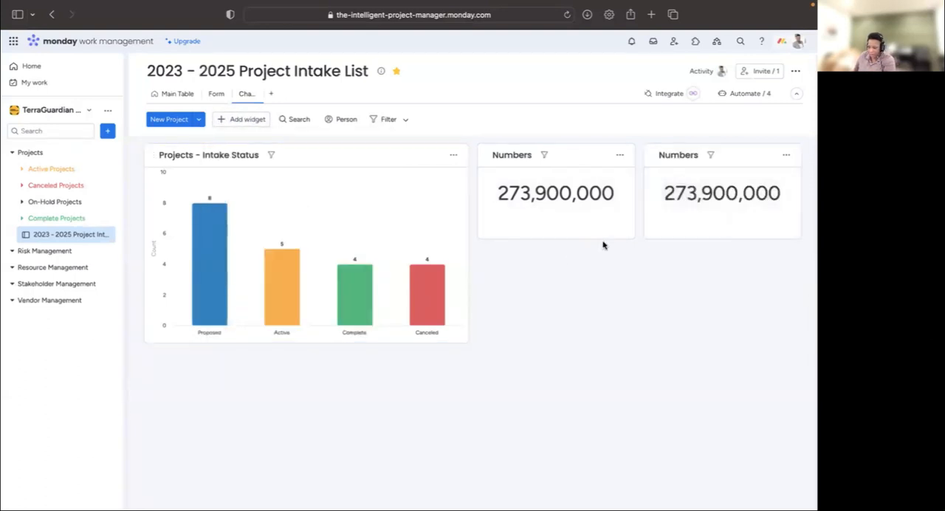
- Review the main table's columns through cost, benefit, ROI, Duration and Project Type, and return to the Chart view
{"action": "left_click", "coordinate": [174, 95]}
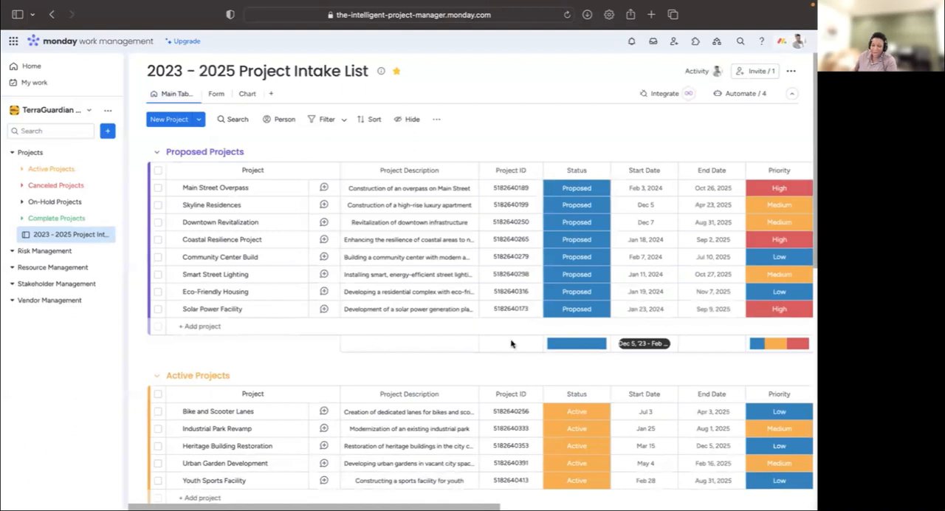
{"action": "scroll", "coordinate": [471, 337], "scroll_direction": "right", "scroll_amount": 5}
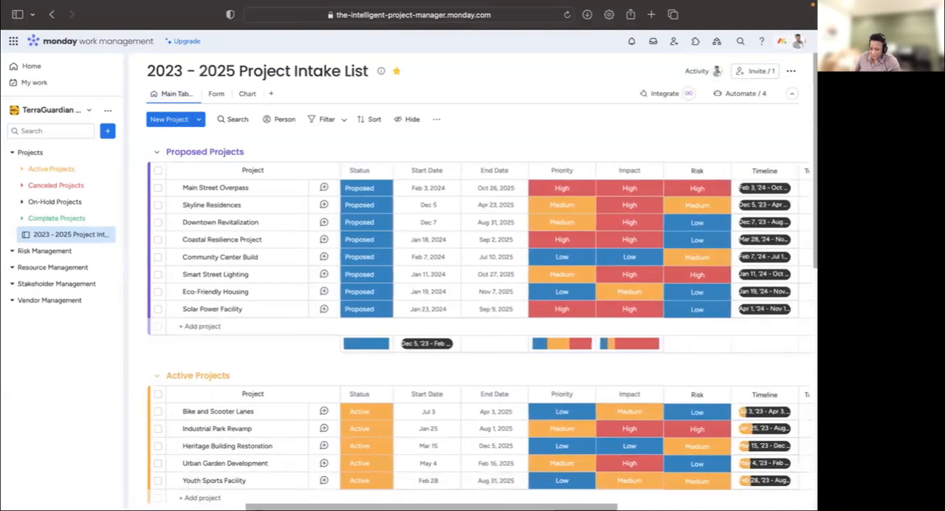
{"action": "scroll", "coordinate": [480, 332], "scroll_direction": "right", "scroll_amount": 2}
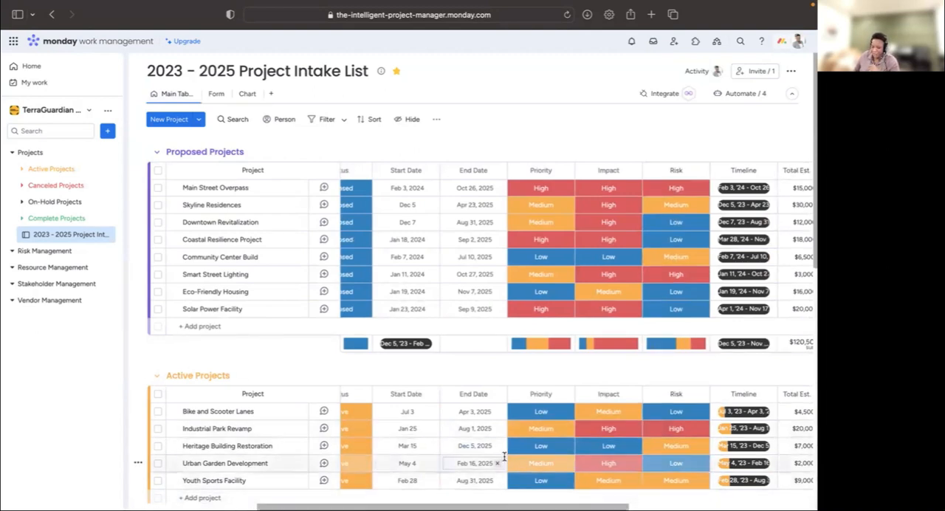
{"action": "scroll", "coordinate": [559, 496], "scroll_direction": "right", "scroll_amount": 3}
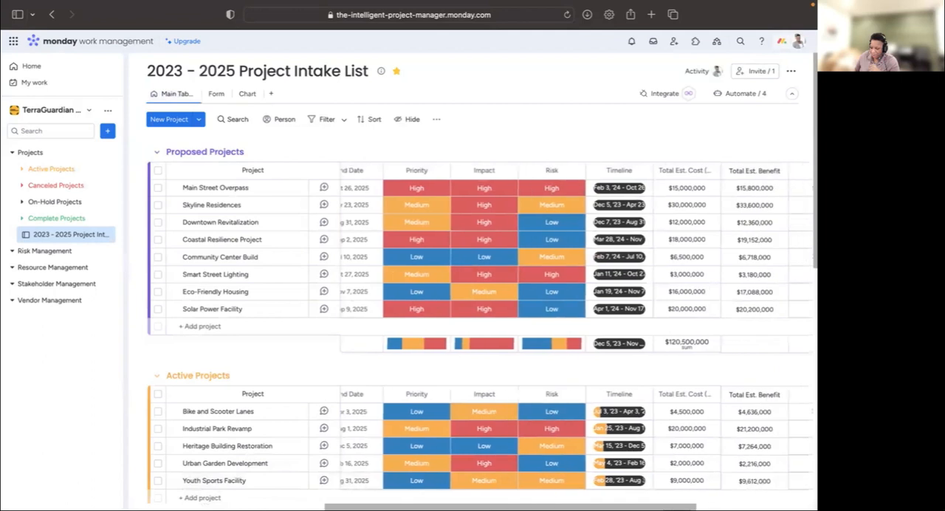
{"action": "scroll", "coordinate": [559, 332], "scroll_direction": "right", "scroll_amount": 5}
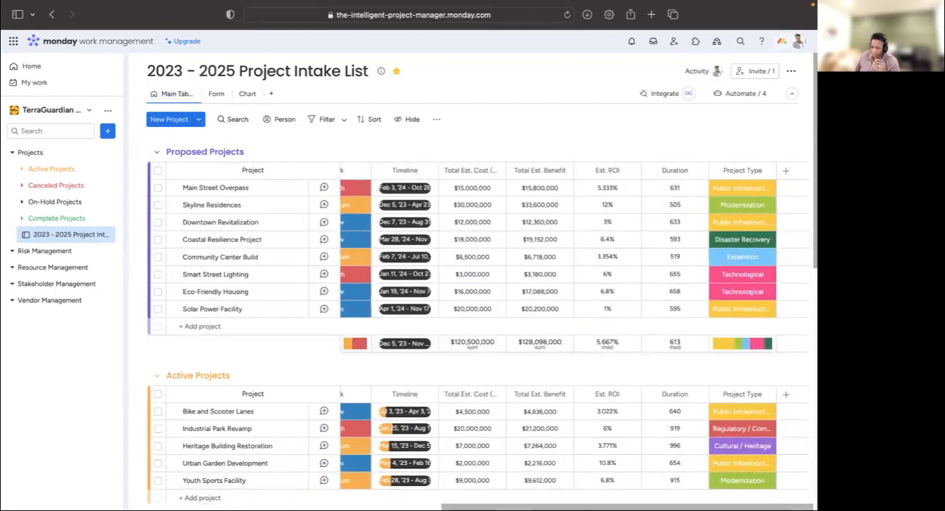
{"action": "scroll", "coordinate": [559, 333], "scroll_direction": "left", "scroll_amount": 1}
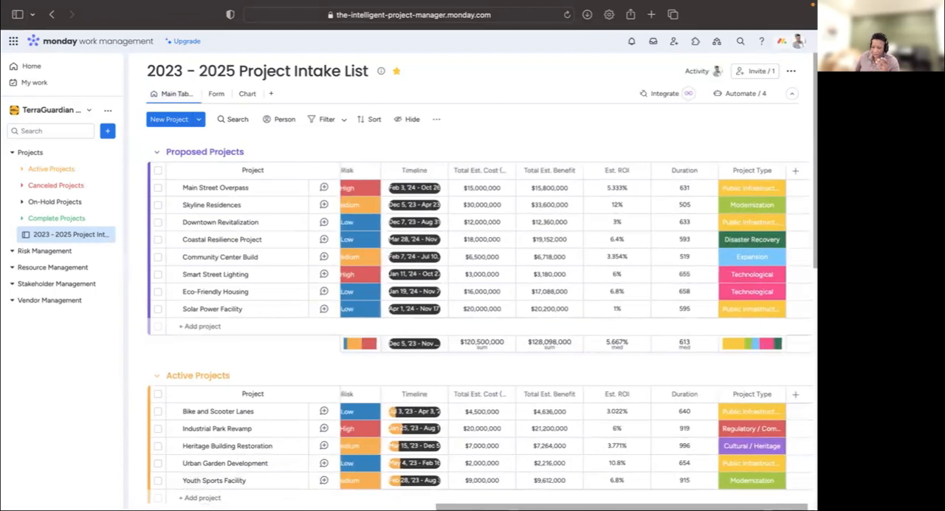
{"action": "left_click", "coordinate": [247, 95]}
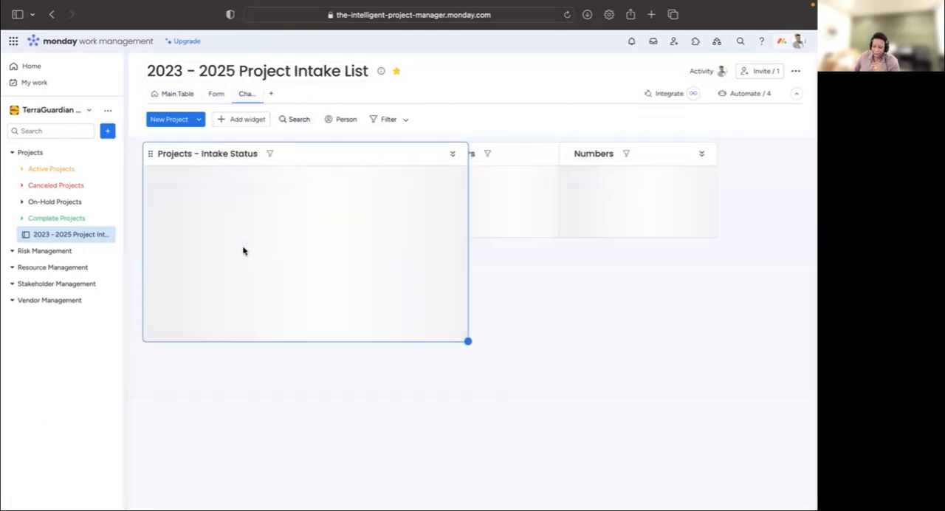
- Rename the first Numbers widget Total Est Costs and the second one Total Est Benefits
{"action": "left_click", "coordinate": [508, 152]}
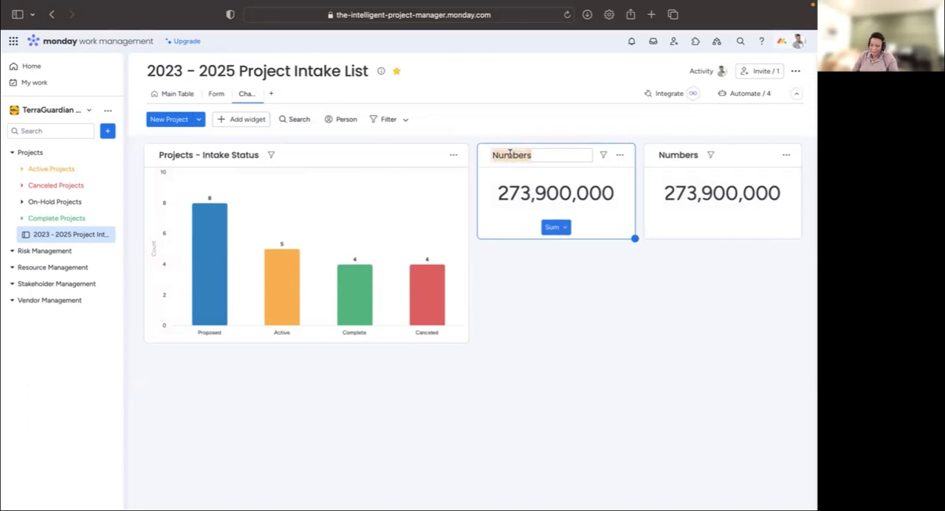
{"action": "type", "text": "Total Est Costs"}
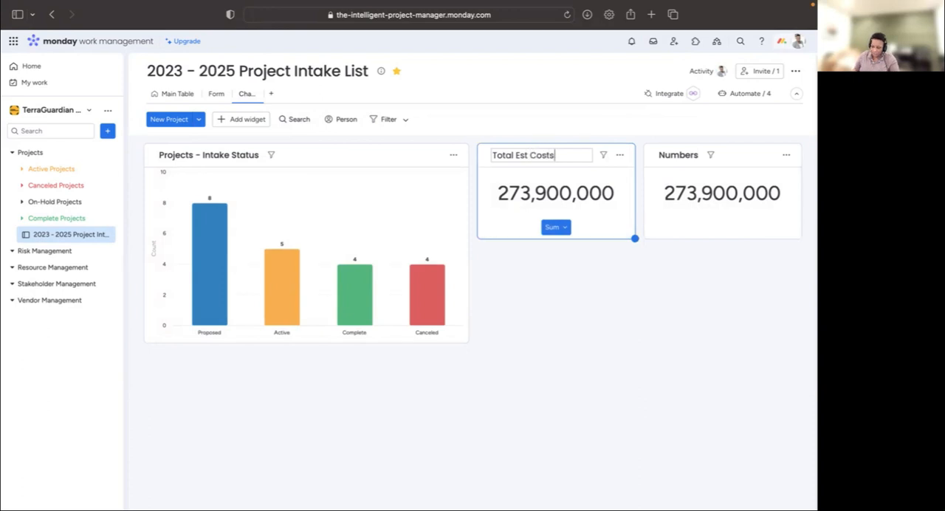
{"action": "key", "text": "Return"}
{"action": "left_click", "coordinate": [670, 155]}
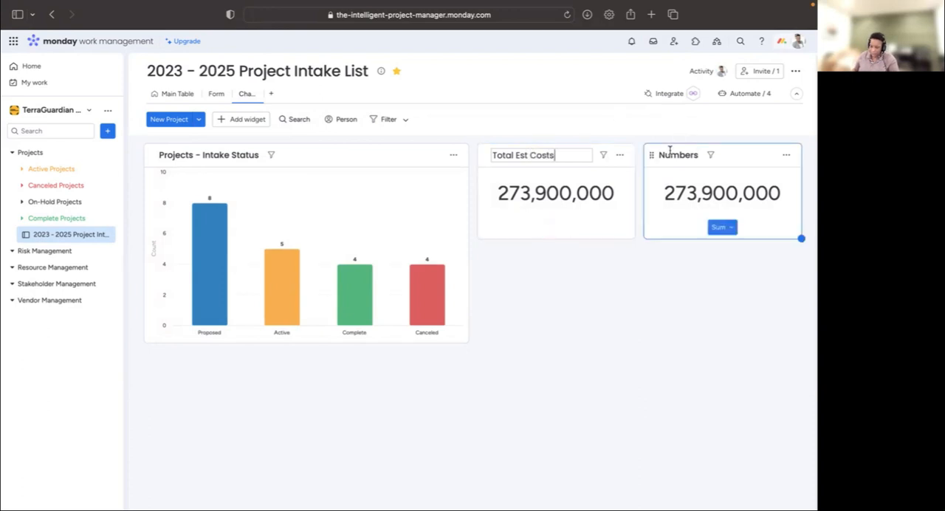
{"action": "double_click", "coordinate": [670, 152]}
{"action": "type", "text": "Total Est Benefits"}
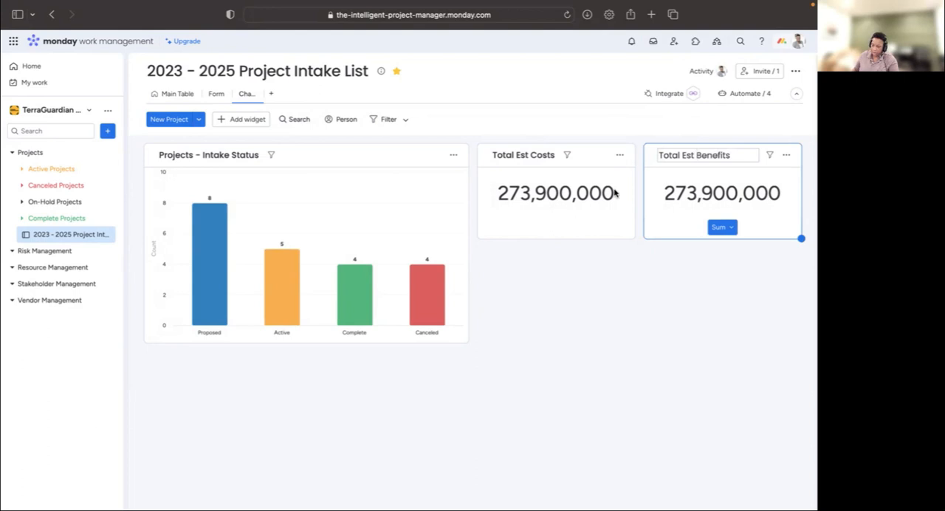
{"action": "left_click", "coordinate": [643, 270]}
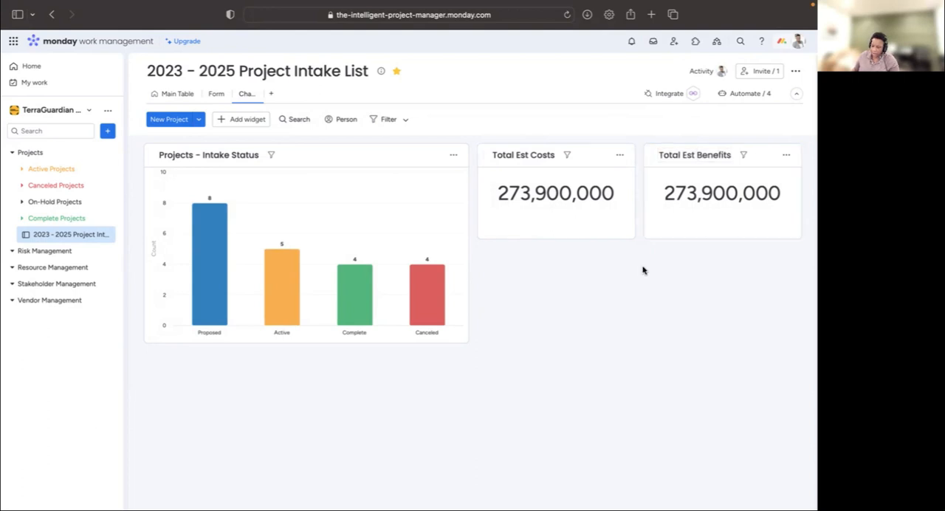
- Collapse the navigation sidebar and arrange the dashboard with Total Est Costs above Total Est Benefits on the left and the Intake Status chart on the right
{"action": "left_click_drag", "start_coordinate": [653, 160], "coordinate": [465, 251]}
{"action": "left_click_drag", "start_coordinate": [152, 154], "coordinate": [529, 159]}
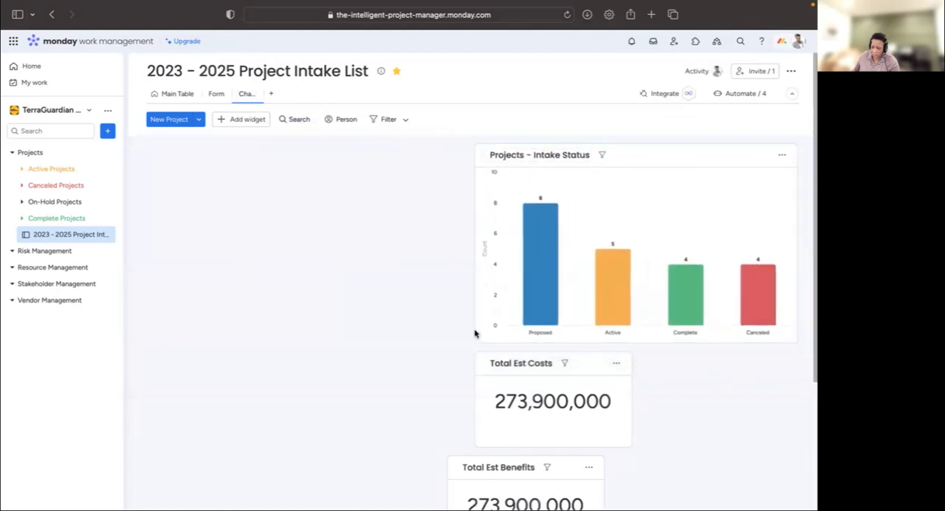
{"action": "left_click", "coordinate": [120, 72]}
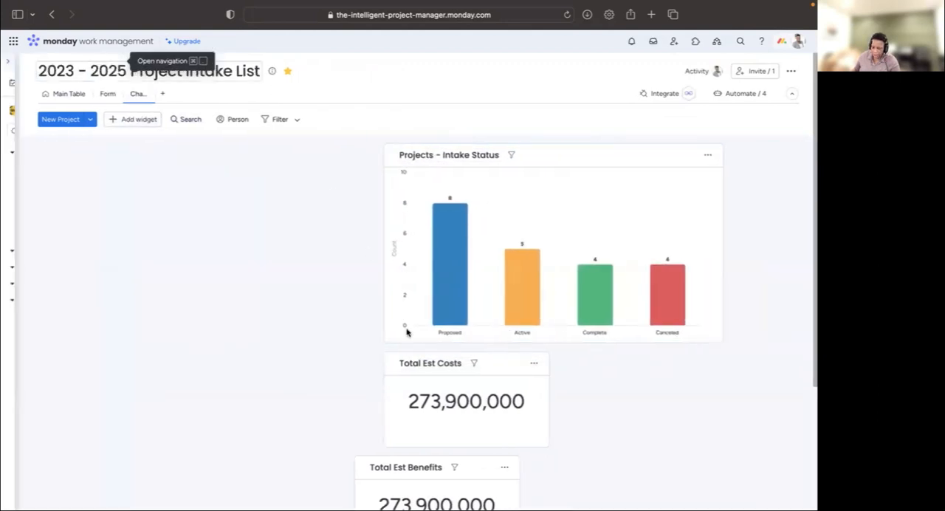
{"action": "left_click_drag", "start_coordinate": [422, 370], "coordinate": [22, 154]}
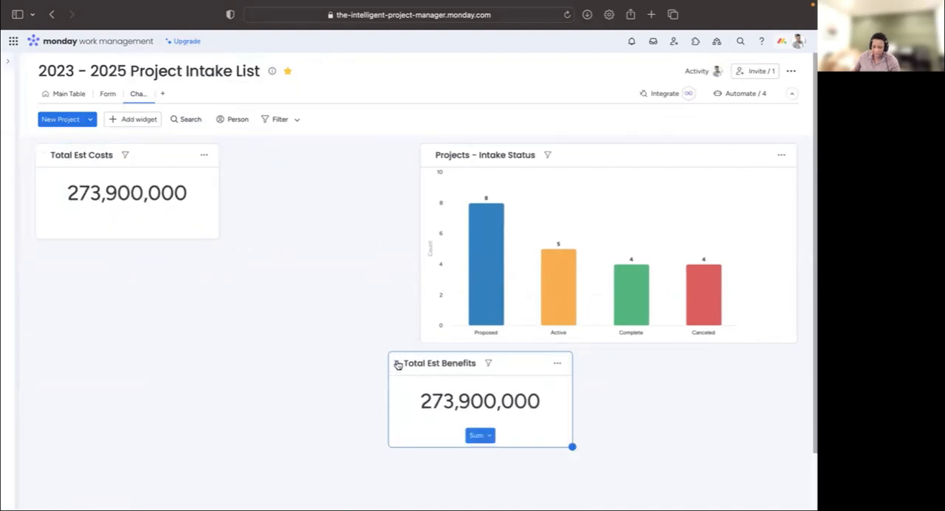
{"action": "left_click_drag", "start_coordinate": [335, 345], "coordinate": [29, 269]}
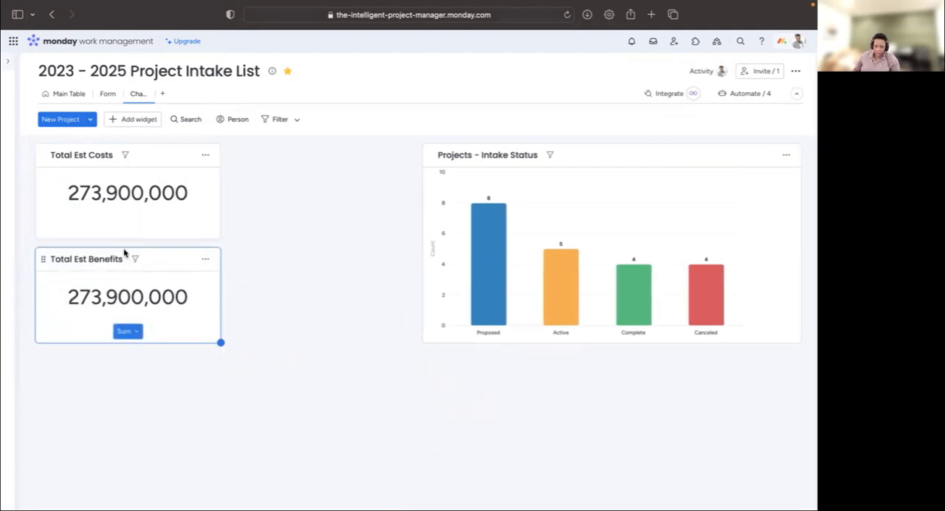
- Set the unit of the Total Est Costs widget to $ and return to the dashboard
{"action": "left_click", "coordinate": [208, 155]}
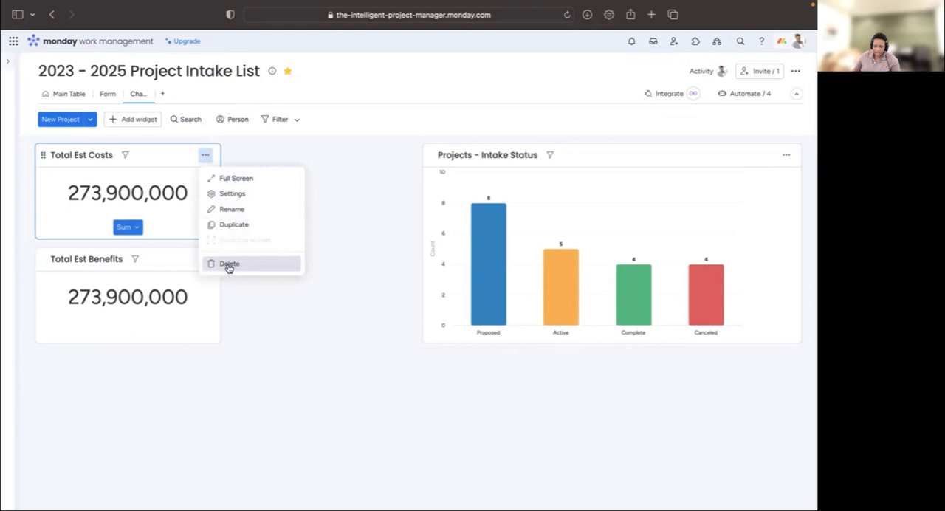
{"action": "left_click", "coordinate": [245, 199]}
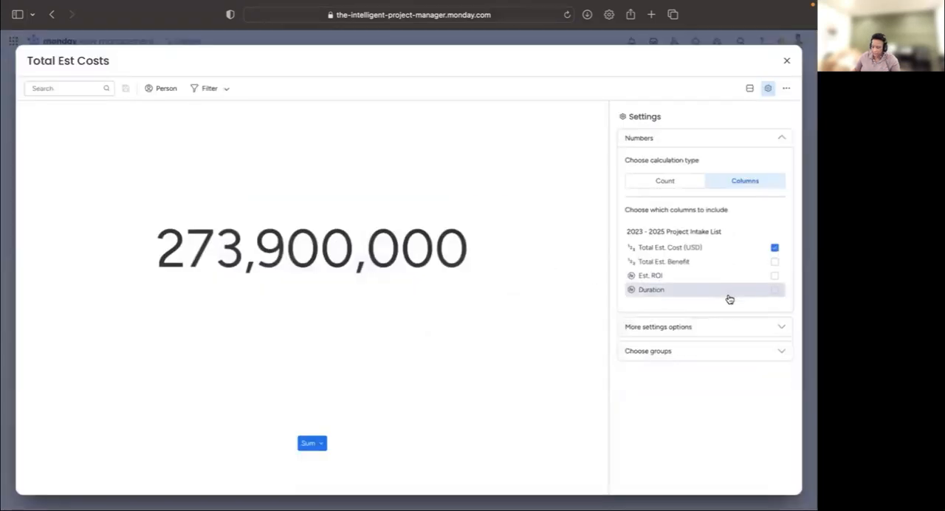
{"action": "left_click", "coordinate": [701, 328]}
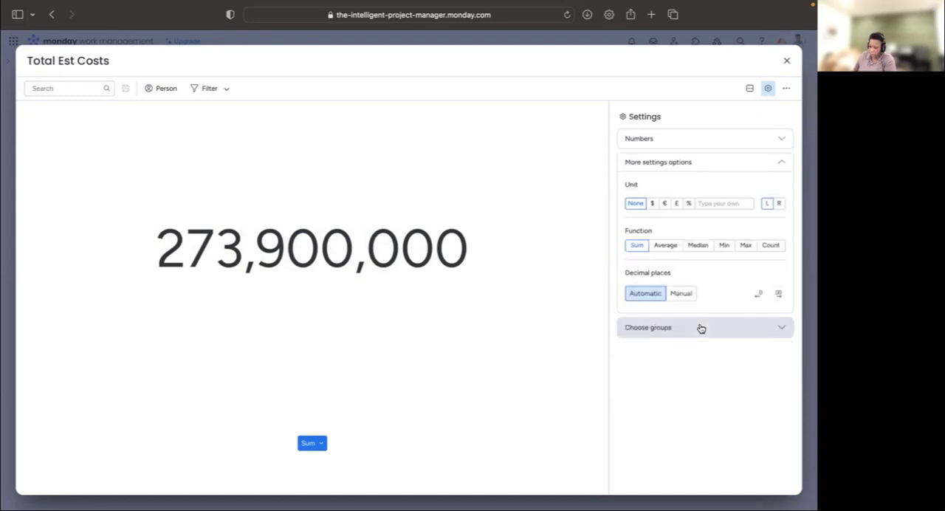
{"action": "left_click", "coordinate": [650, 204]}
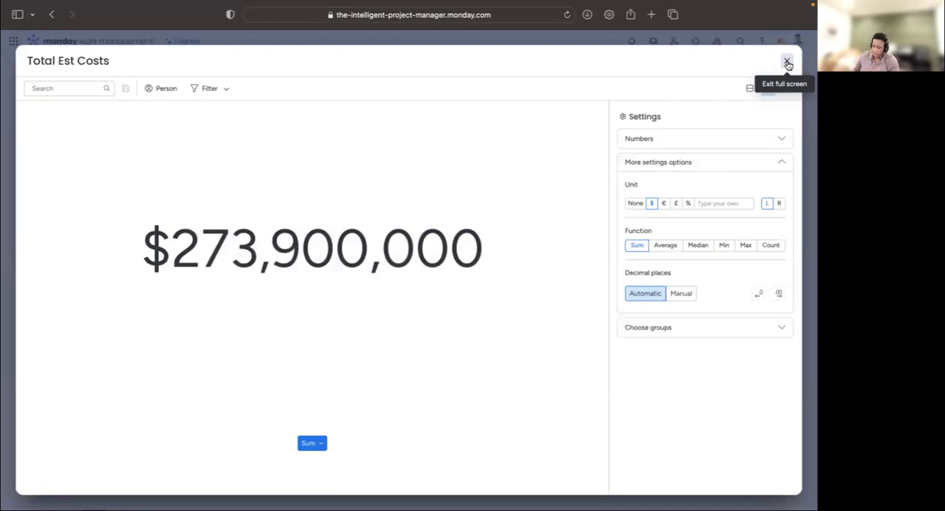
{"action": "left_click", "coordinate": [787, 62]}
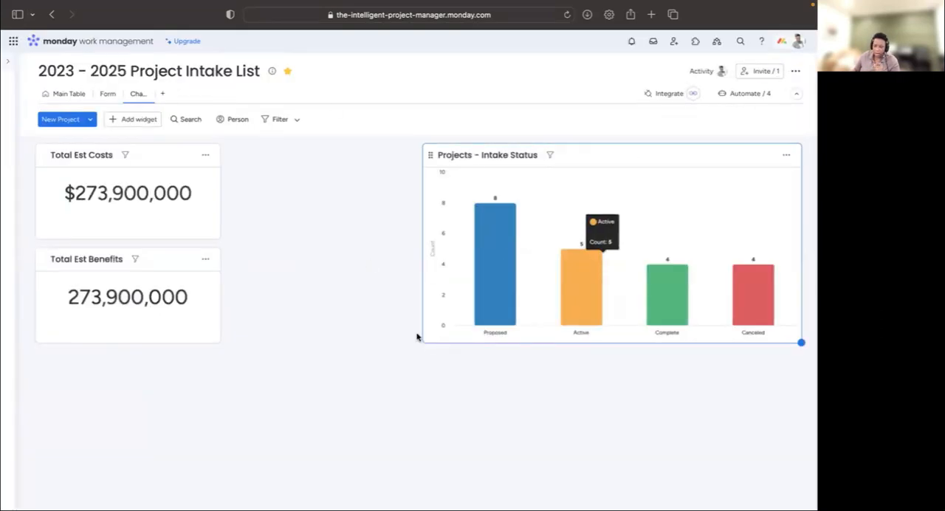
- Switch the Total Est Benefits widget from Total Est. Cost (USD) to the Total Est. Benefit column and set its unit to $
{"action": "left_click", "coordinate": [204, 261]}
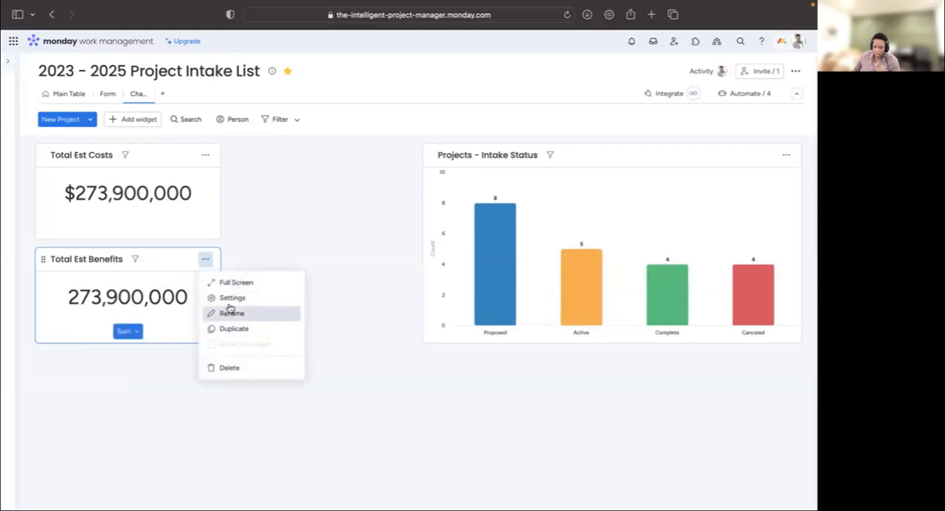
{"action": "left_click", "coordinate": [228, 298]}
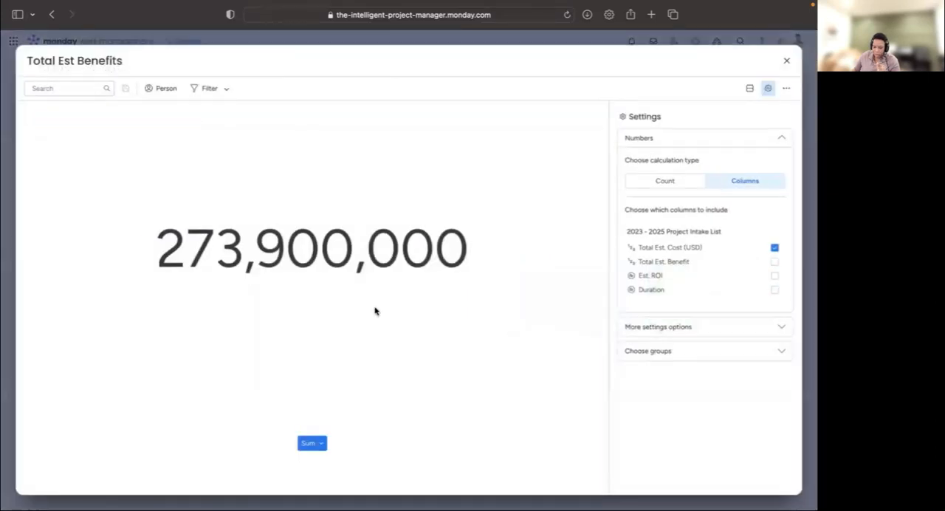
{"action": "left_click", "coordinate": [775, 247]}
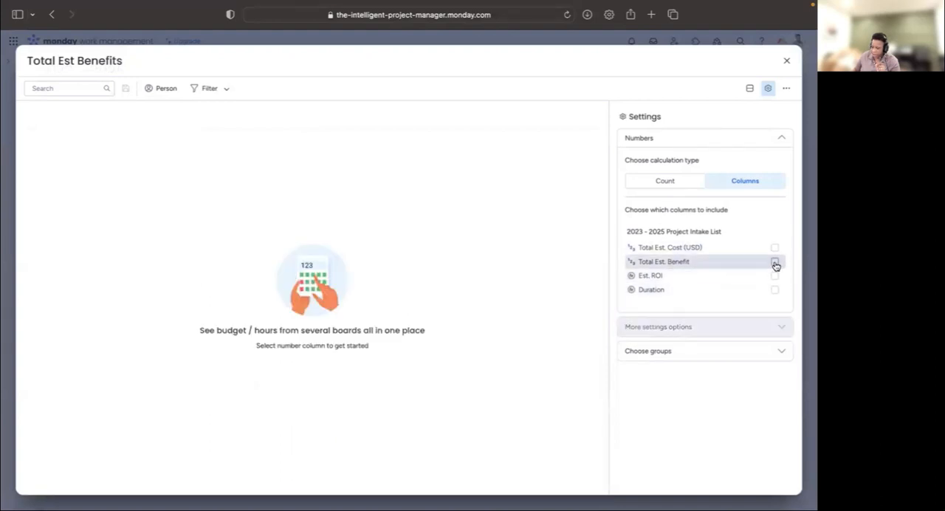
{"action": "left_click", "coordinate": [775, 262]}
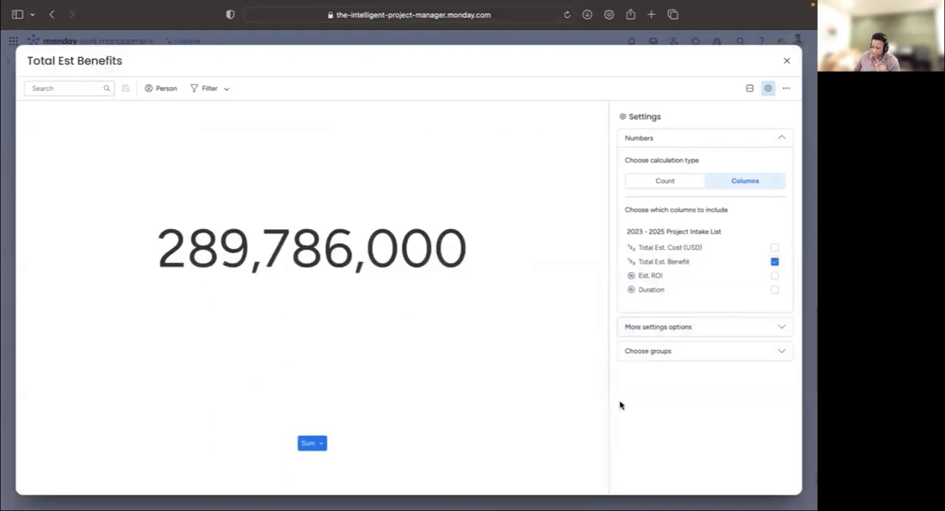
{"action": "left_click", "coordinate": [689, 352]}
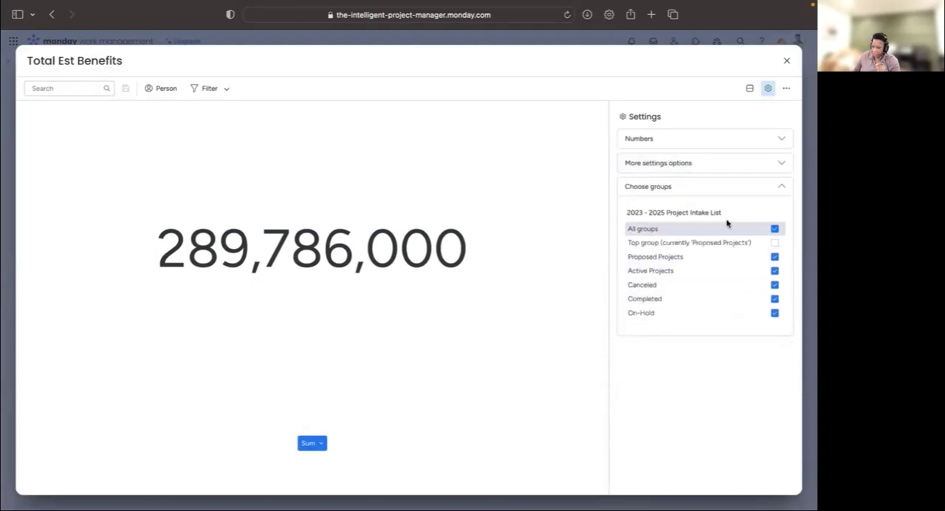
{"action": "left_click", "coordinate": [663, 164]}
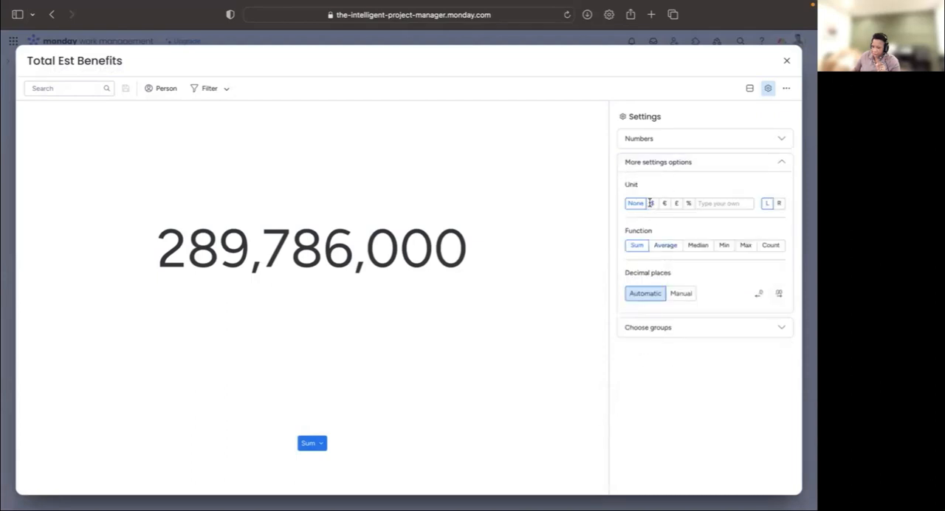
{"action": "left_click", "coordinate": [650, 203]}
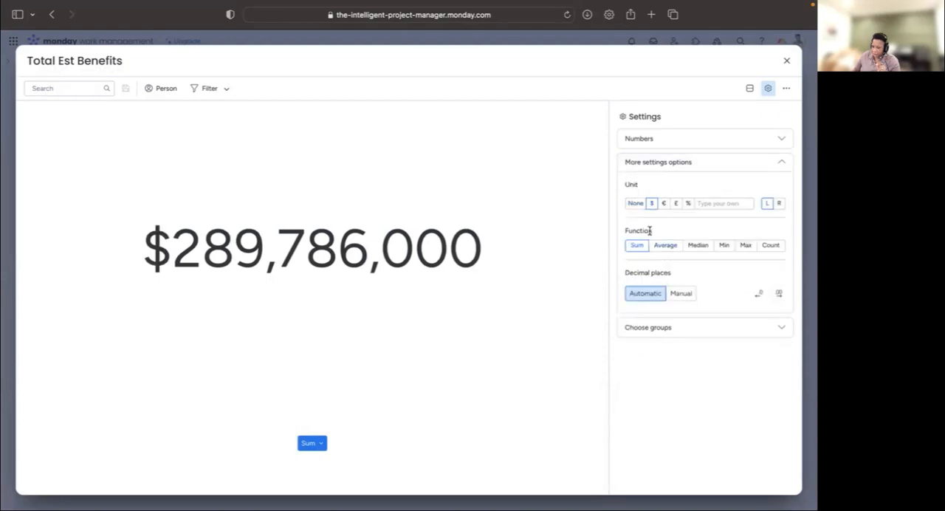
{"action": "left_click", "coordinate": [787, 60]}
- Add another Numbers widget to the dashboard and name it Est ROI
{"action": "left_click", "coordinate": [134, 119]}
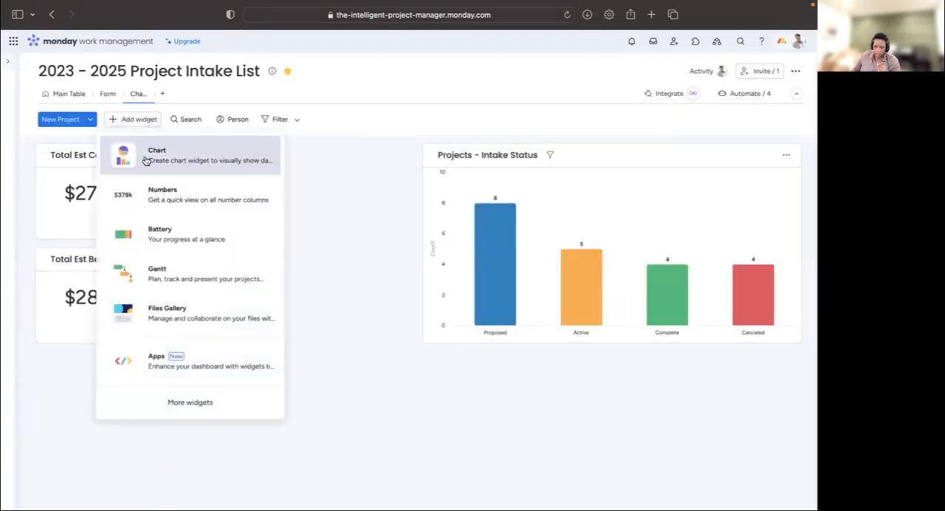
{"action": "left_click", "coordinate": [181, 210]}
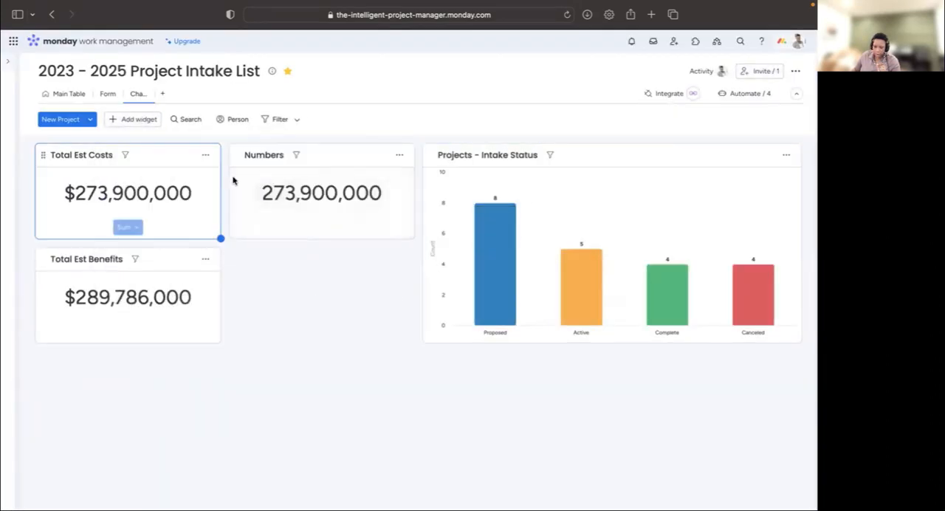
{"action": "left_click", "coordinate": [258, 156]}
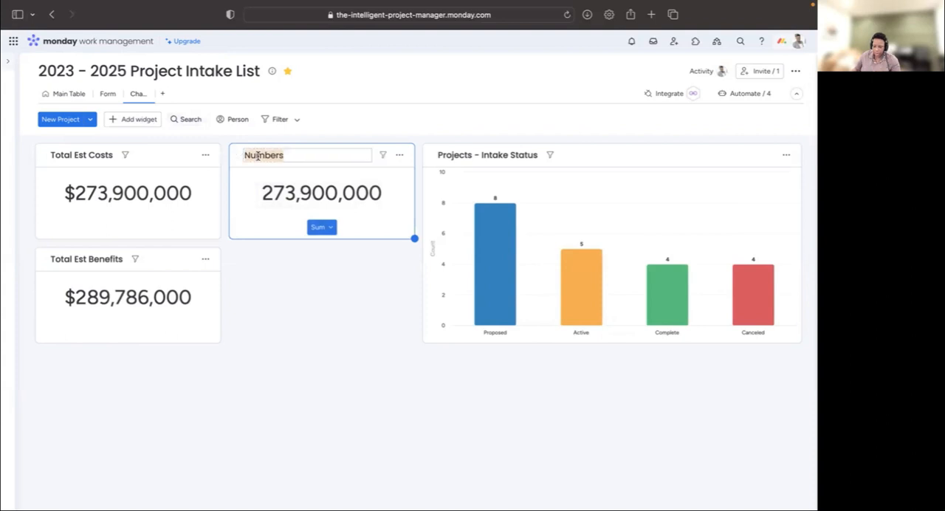
{"action": "type", "text": "Est"}
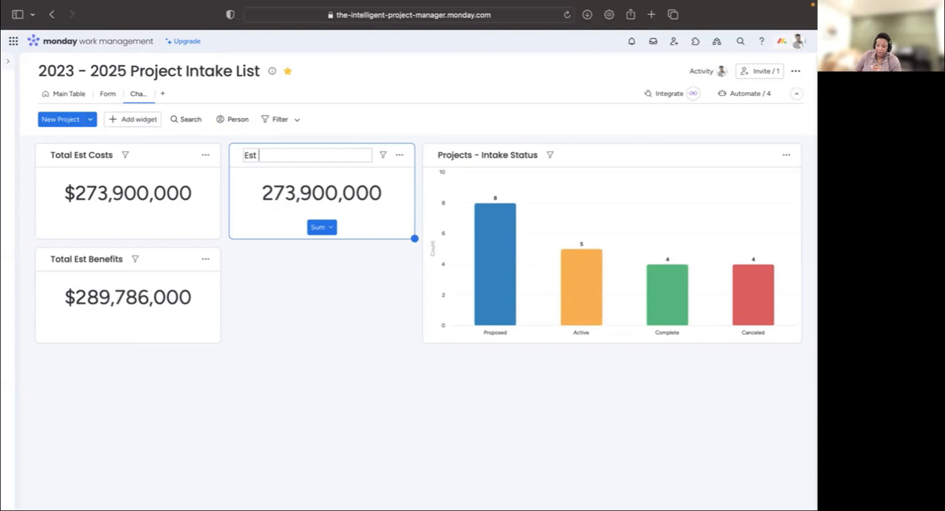
{"action": "type", "text": " Ro"}
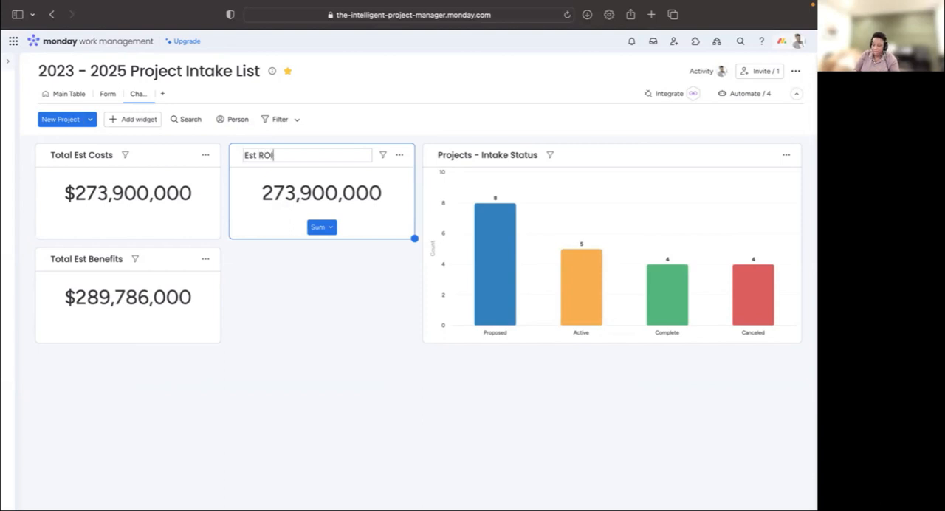
- Make the Est ROI widget calculate from the Est. ROI column only, excluding Total Est. Cost (USD)
{"action": "left_click", "coordinate": [398, 154]}
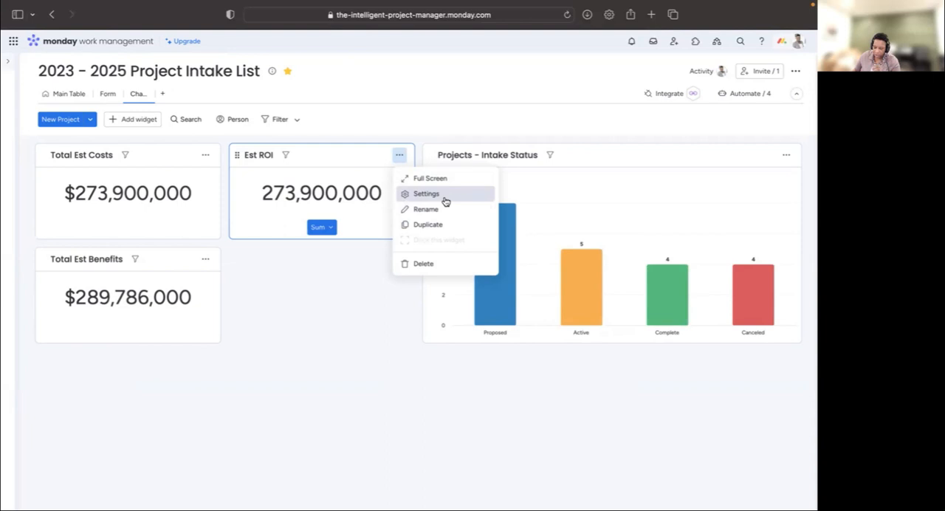
{"action": "left_click", "coordinate": [446, 194]}
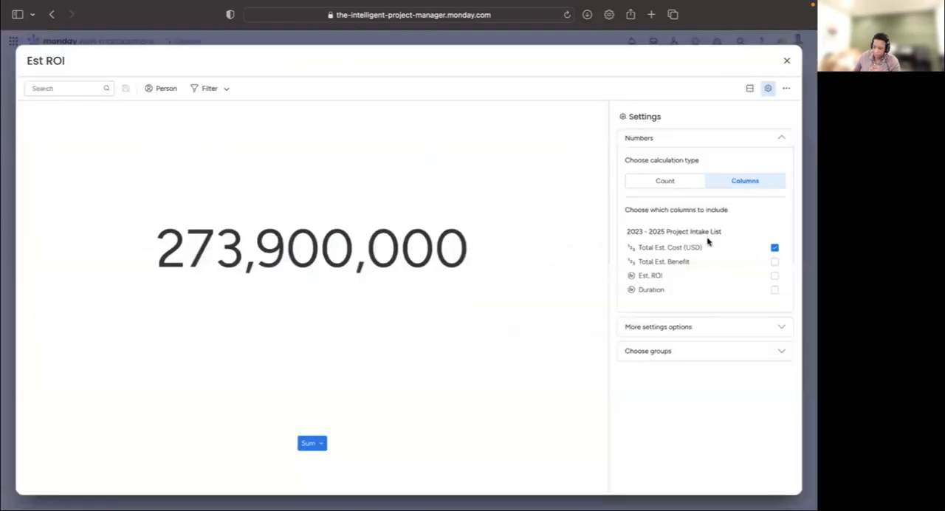
{"action": "left_click", "coordinate": [774, 277]}
{"action": "left_click", "coordinate": [775, 248]}
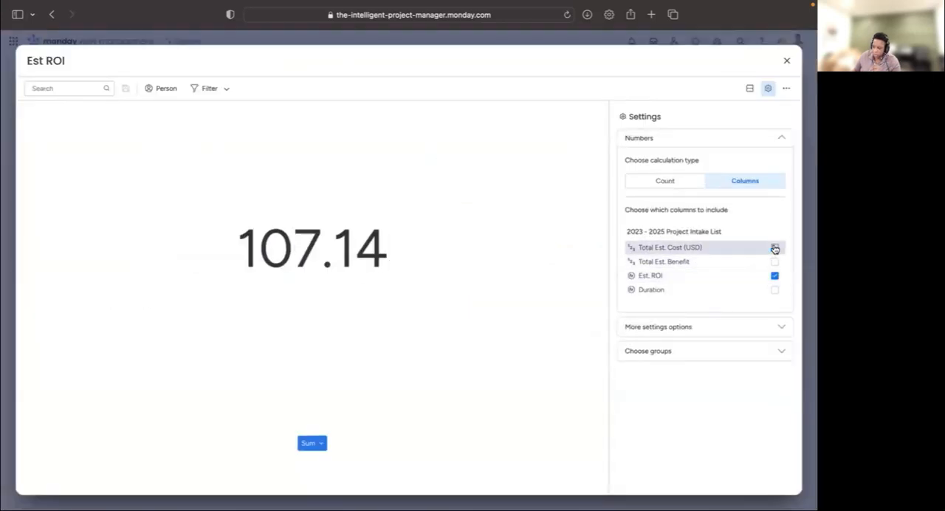
- Set the Est ROI widget's unit to % with one manual decimal place and return to the dashboard
{"action": "left_click", "coordinate": [711, 337]}
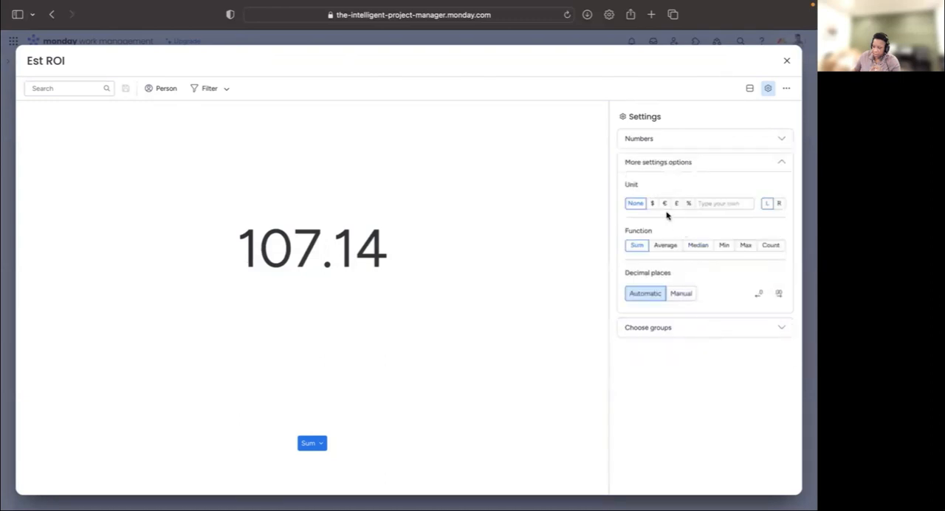
{"action": "left_click", "coordinate": [688, 204]}
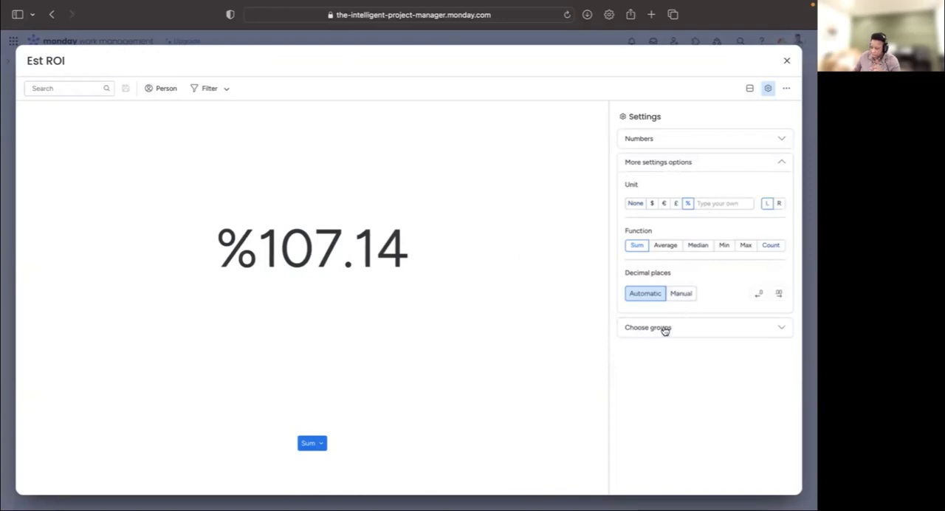
{"action": "left_click", "coordinate": [680, 294]}
{"action": "left_click", "coordinate": [756, 295]}
{"action": "left_click", "coordinate": [756, 295]}
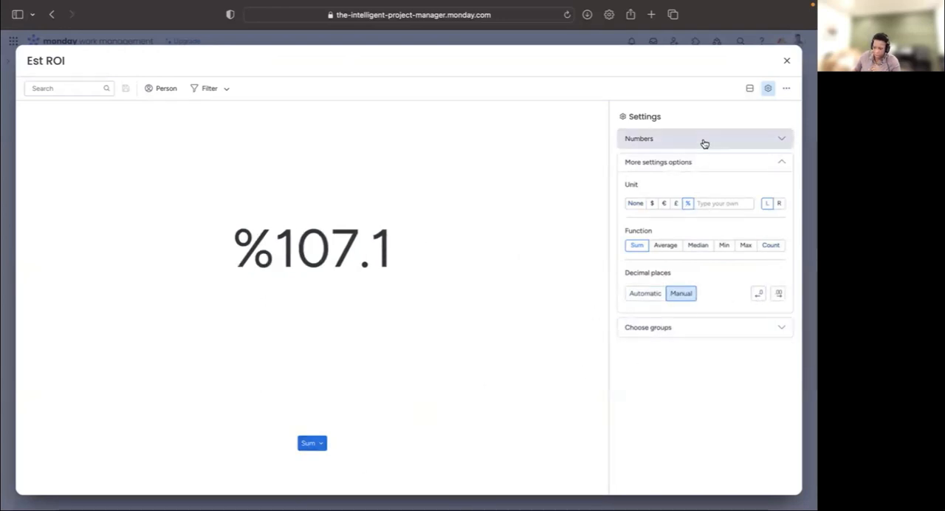
{"action": "left_click", "coordinate": [787, 63]}
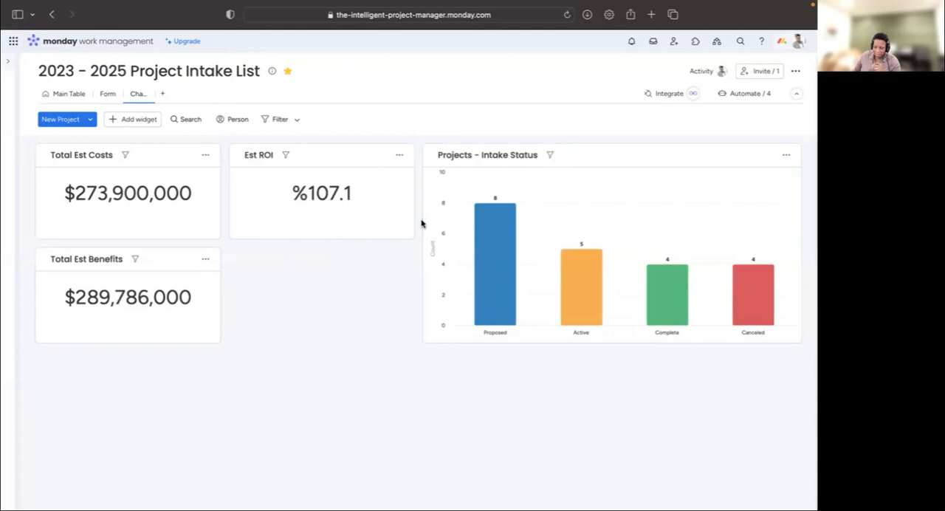
- Add a fourth Numbers widget to the dashboard and name it Duration
{"action": "left_click", "coordinate": [129, 119]}
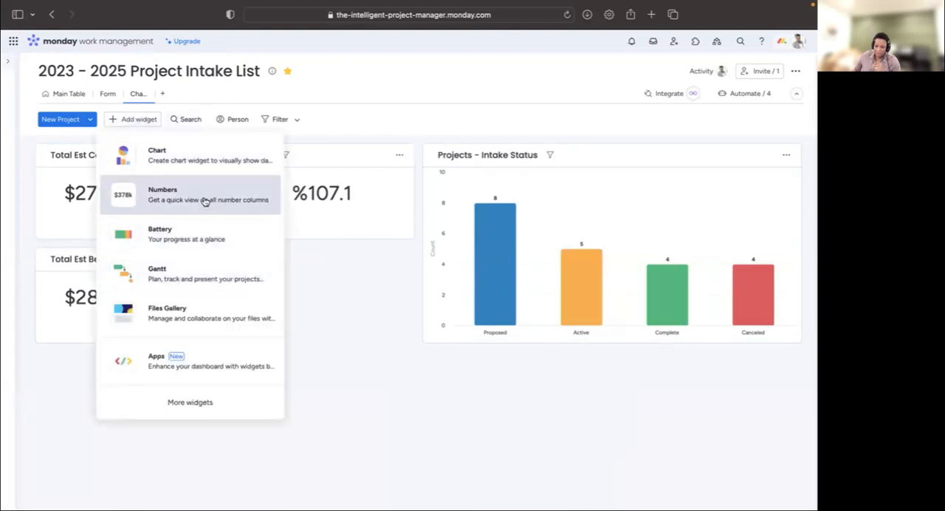
{"action": "left_click", "coordinate": [205, 200]}
{"action": "left_click", "coordinate": [265, 260]}
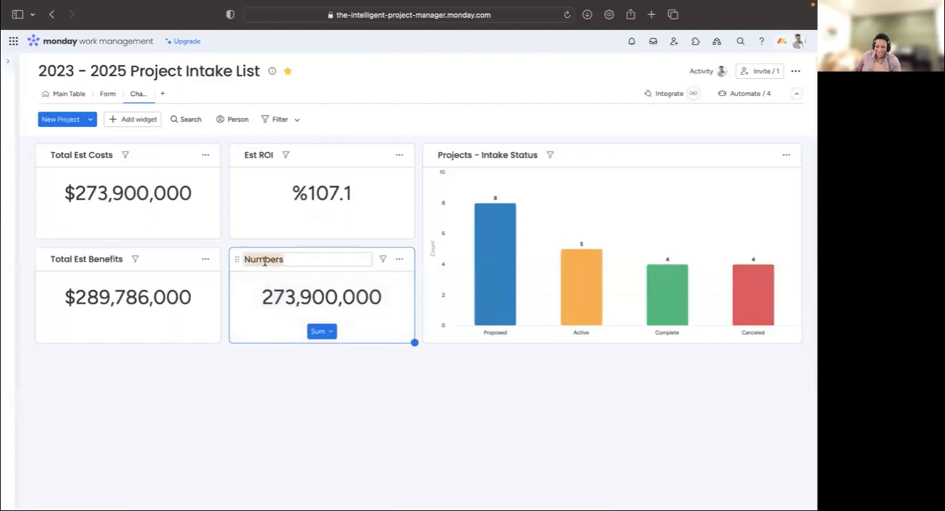
{"action": "type", "text": "Duration"}
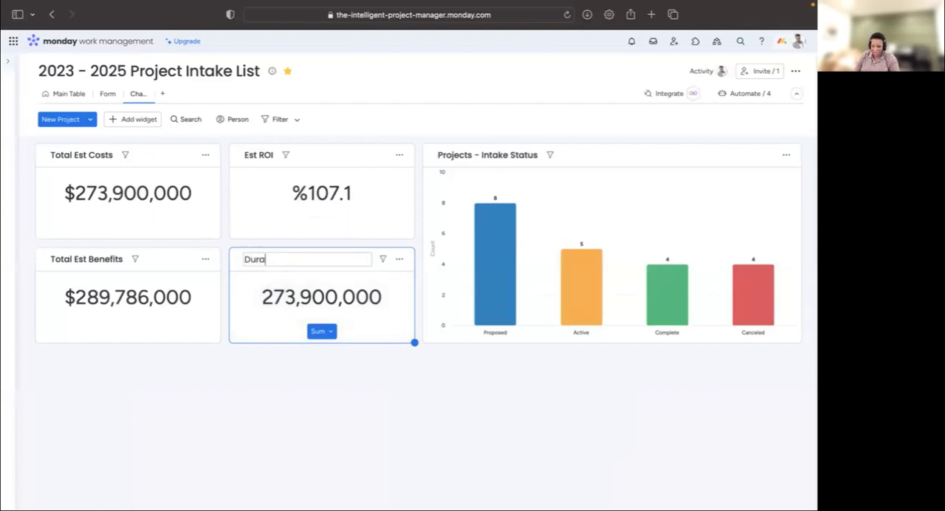
- Make the Duration widget use only the Duration column with the Median function and return to the dashboard
{"action": "left_click", "coordinate": [399, 259]}
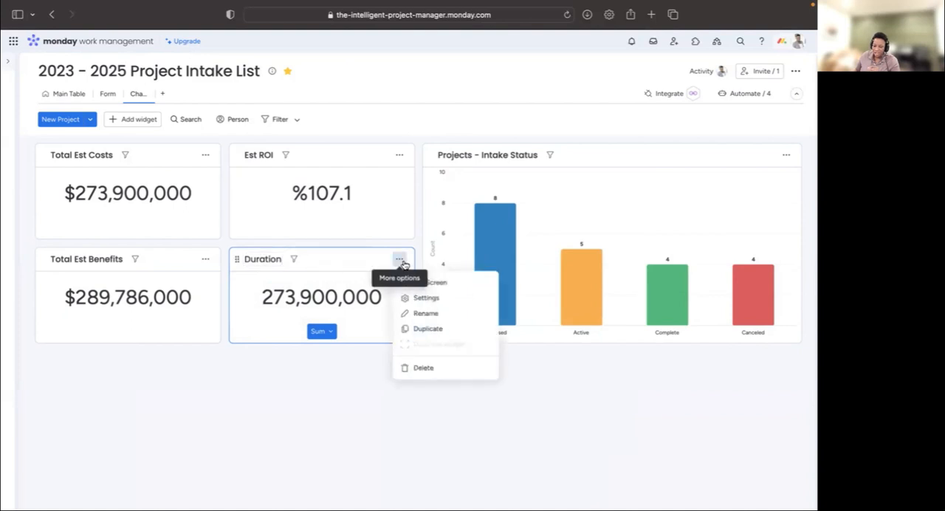
{"action": "left_click", "coordinate": [444, 304]}
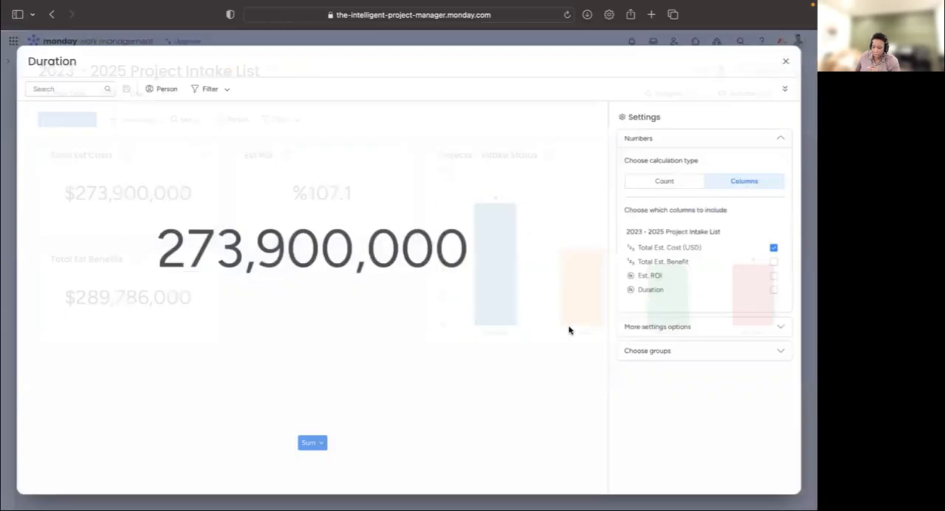
{"action": "left_click", "coordinate": [773, 290]}
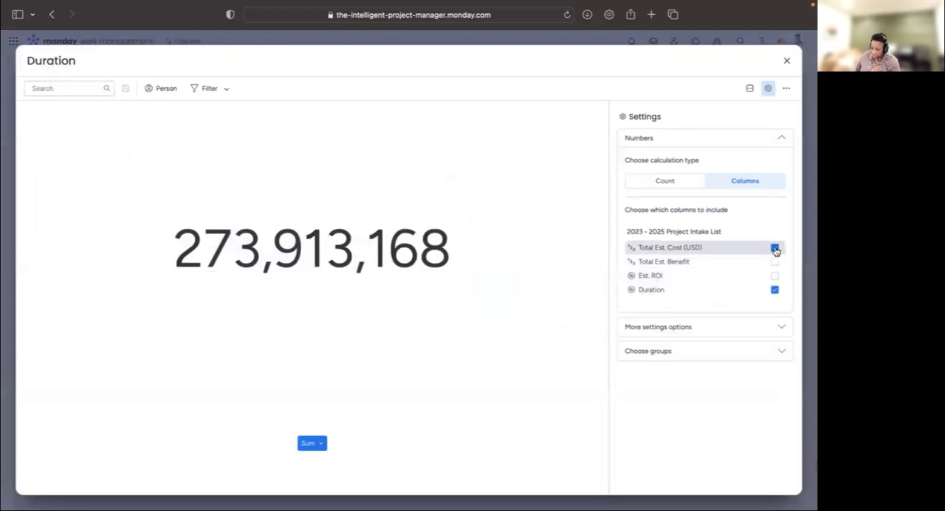
{"action": "left_click", "coordinate": [775, 248]}
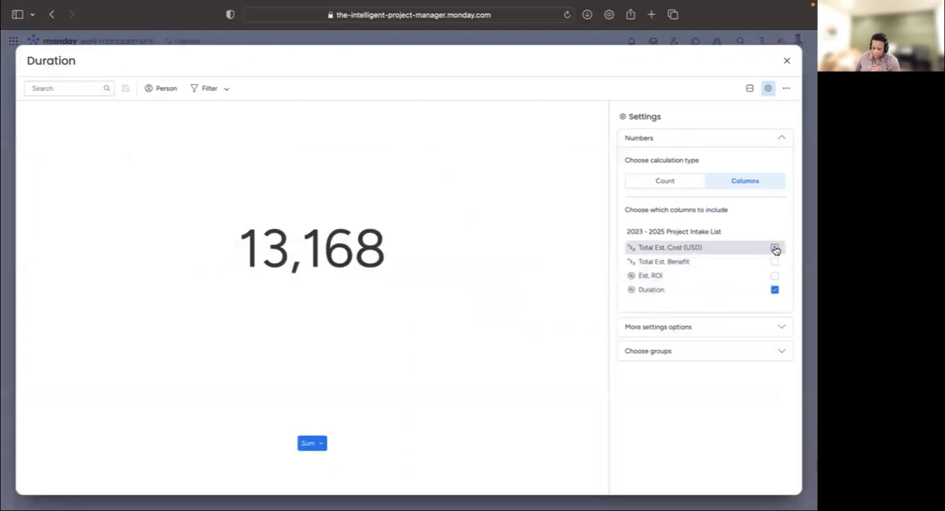
{"action": "left_click", "coordinate": [674, 326]}
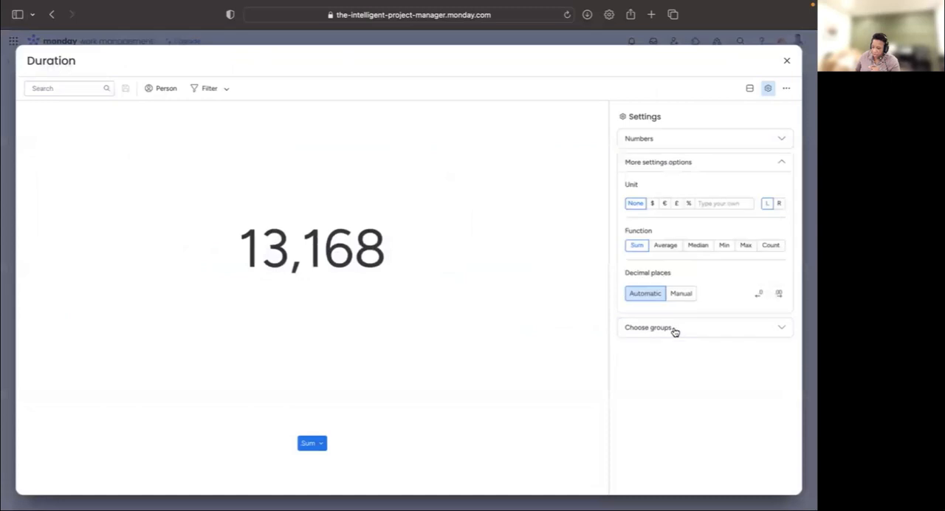
{"action": "left_click", "coordinate": [698, 245]}
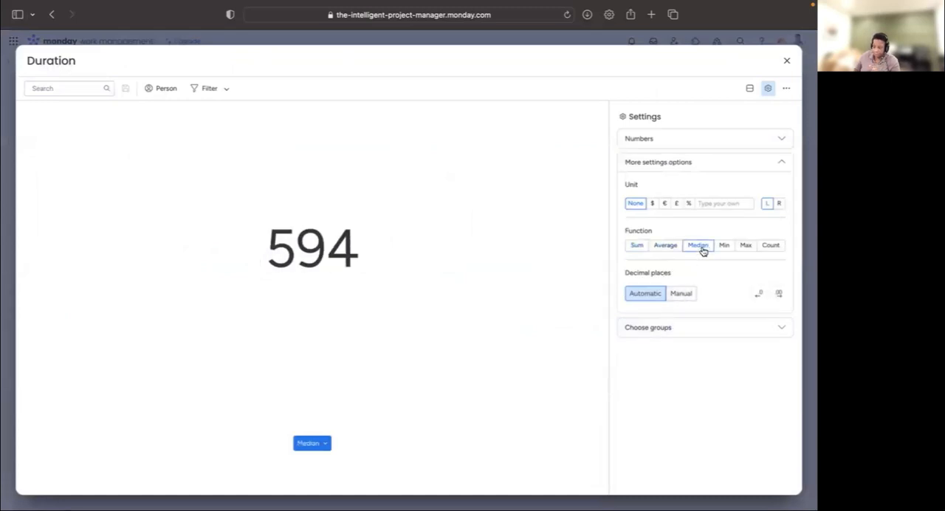
{"action": "left_click", "coordinate": [787, 61]}
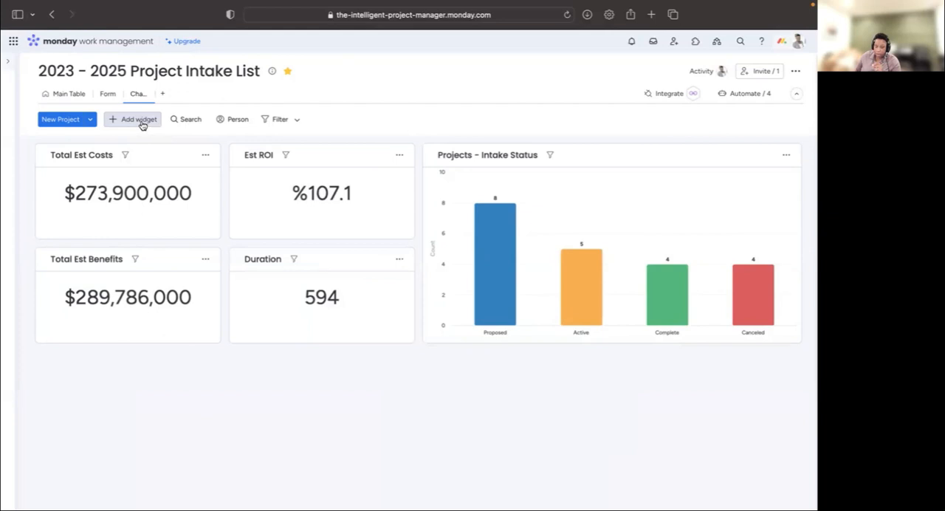
- Rename the Chart view as Intake Dashboard ('23 - '25)
{"action": "left_click", "coordinate": [147, 94]}
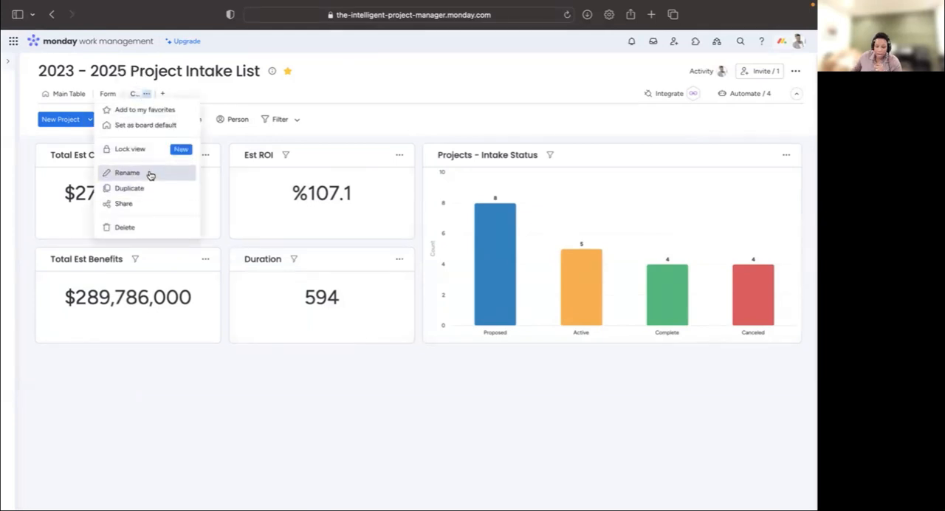
{"action": "left_click", "coordinate": [127, 173]}
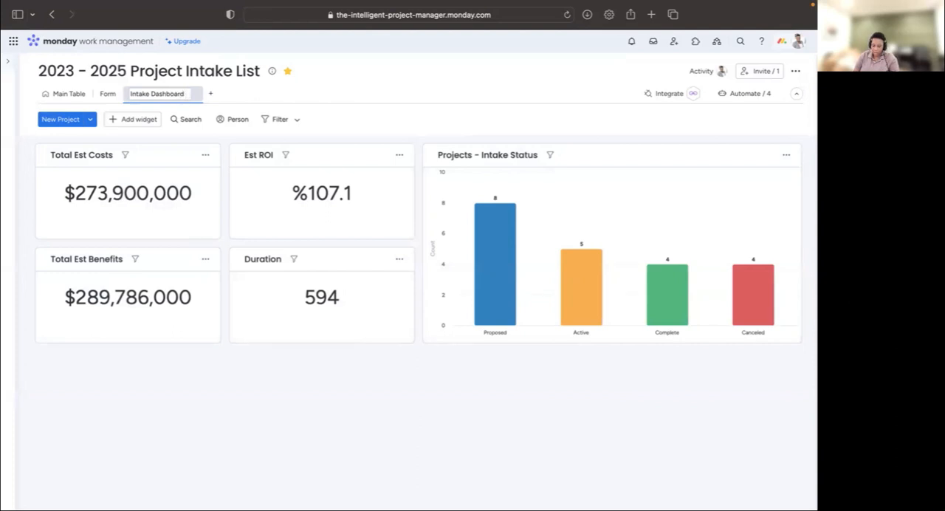
{"action": "type", "text": "23 -"}
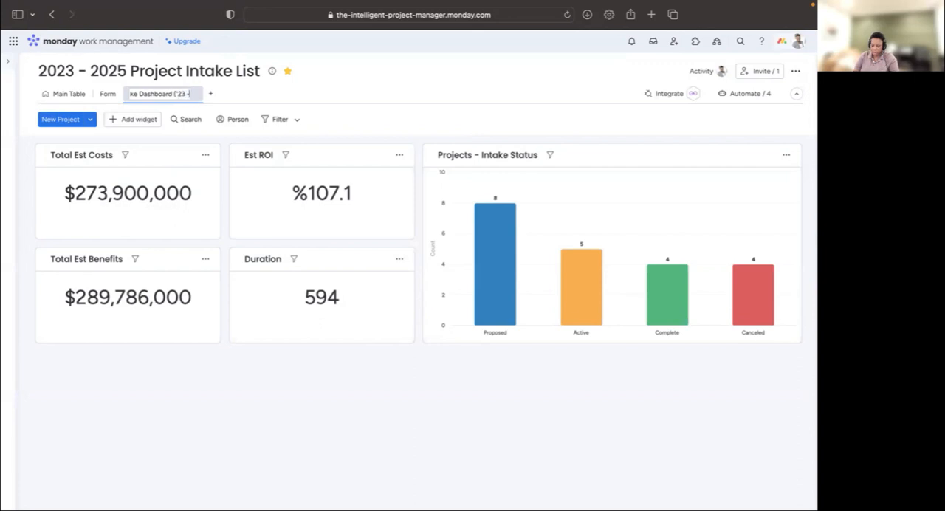
{"action": "type", "text": " '25"}
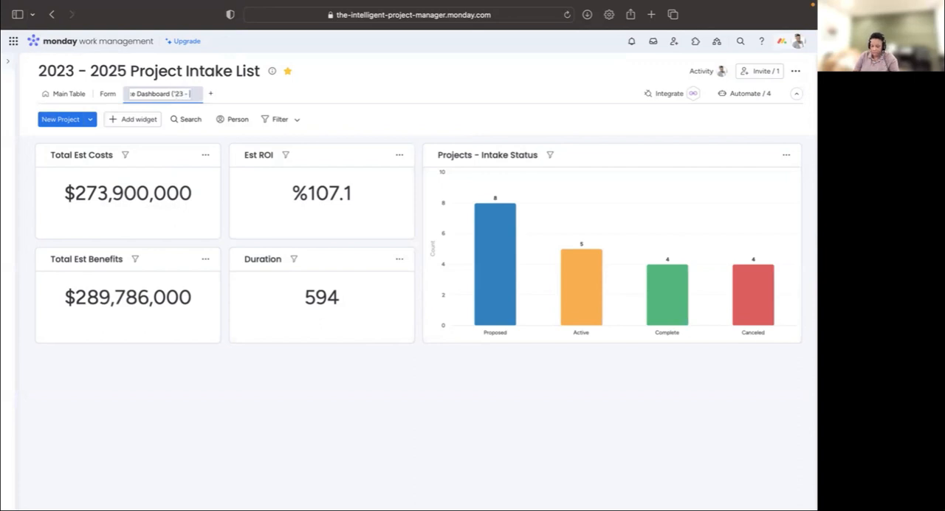
{"action": "type", "text": ")"}
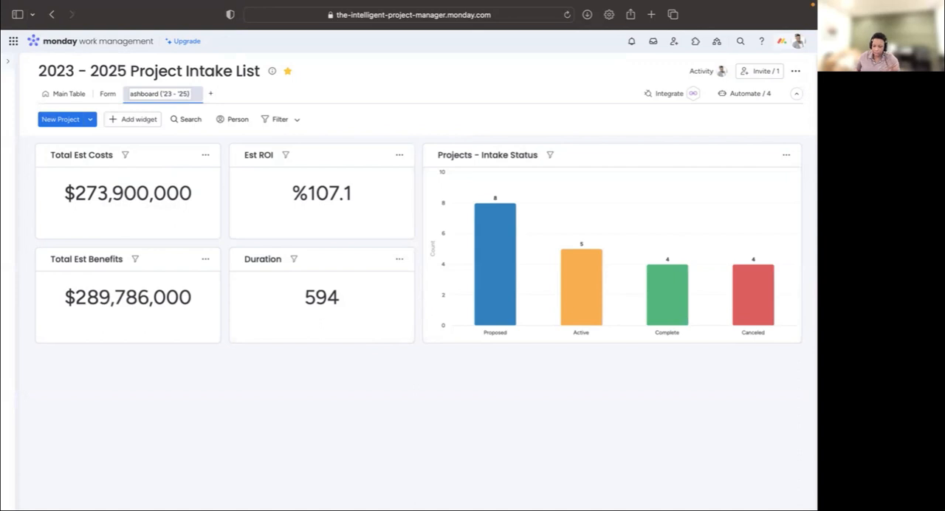
{"action": "key", "text": "Return"}
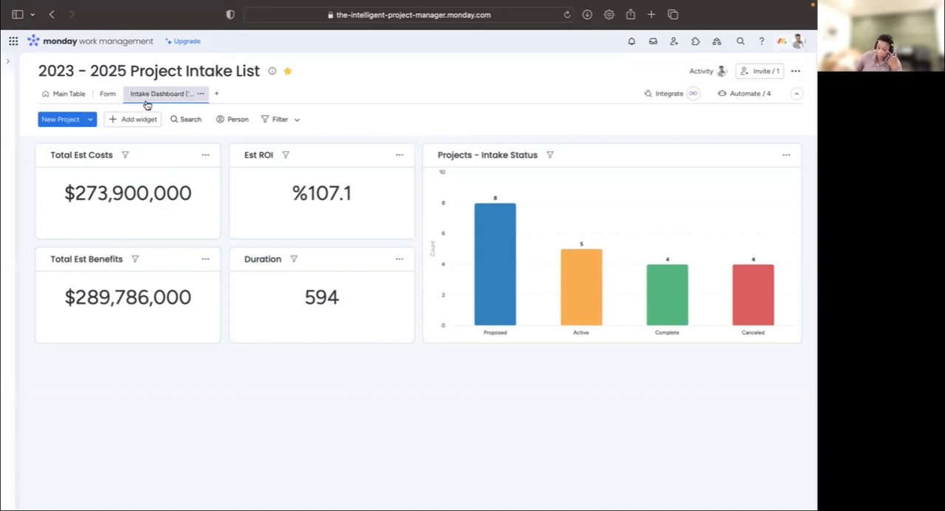
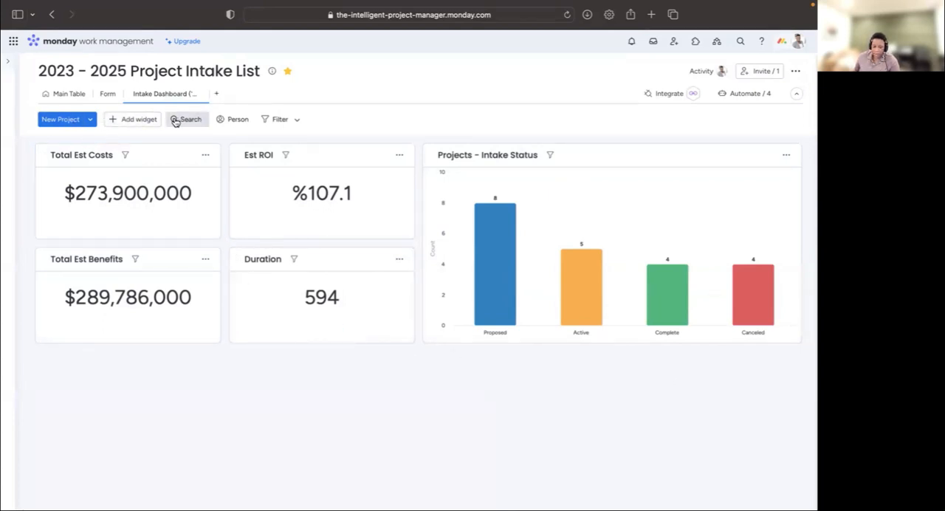
- Add a second Chart widget to the Intake Dashboard
{"action": "left_click", "coordinate": [146, 121]}
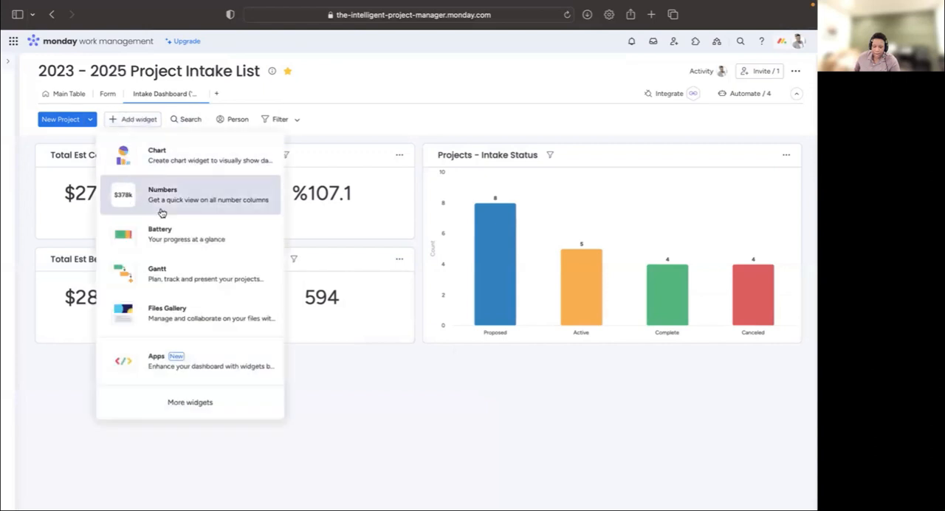
{"action": "left_click", "coordinate": [156, 151]}
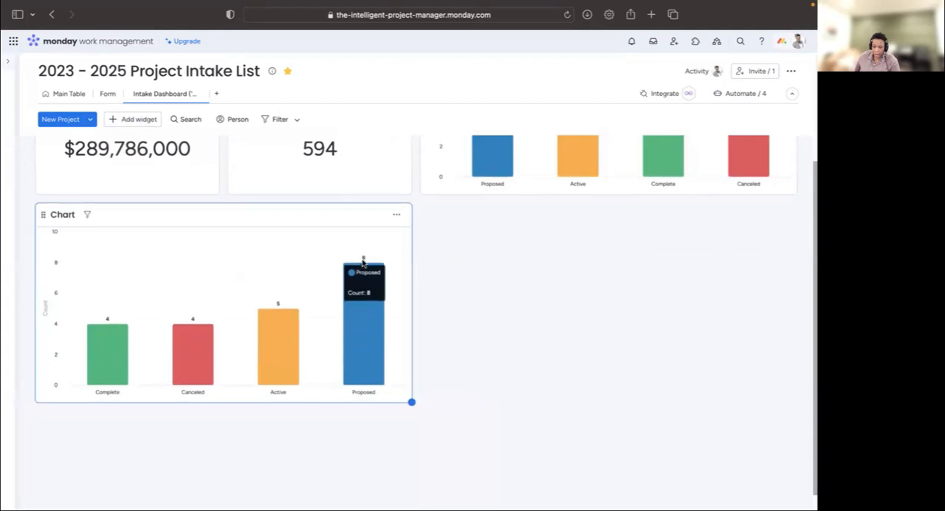
{"action": "left_click", "coordinate": [217, 93]}
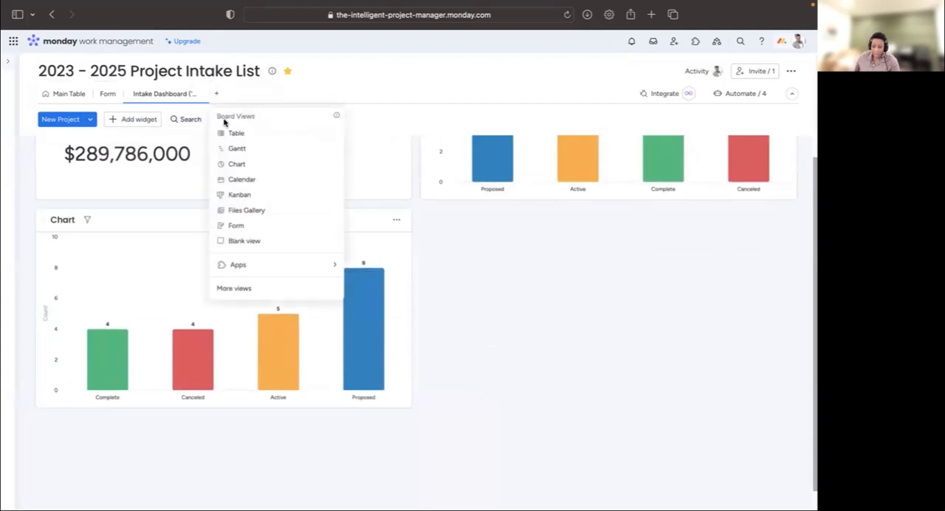
{"action": "left_click", "coordinate": [248, 152]}
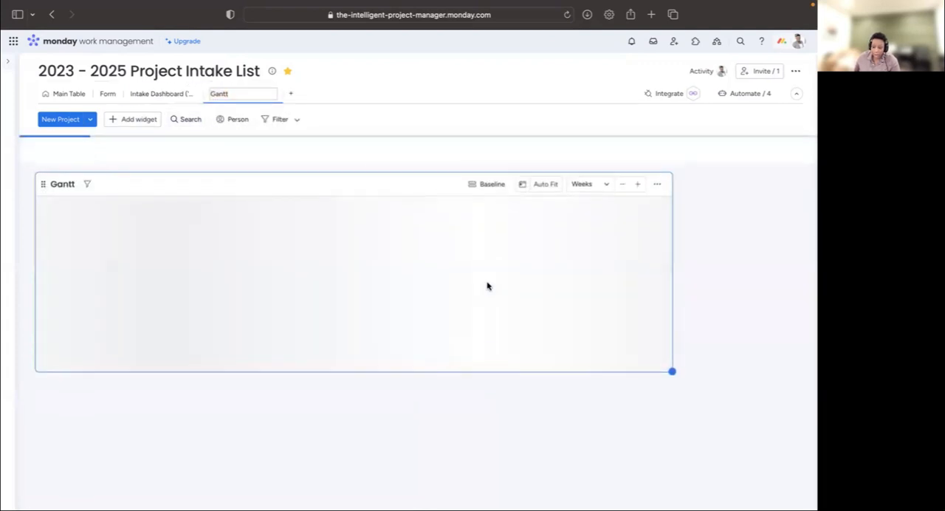
{"action": "left_click_drag", "start_coordinate": [708, 381], "coordinate": [780, 460]}
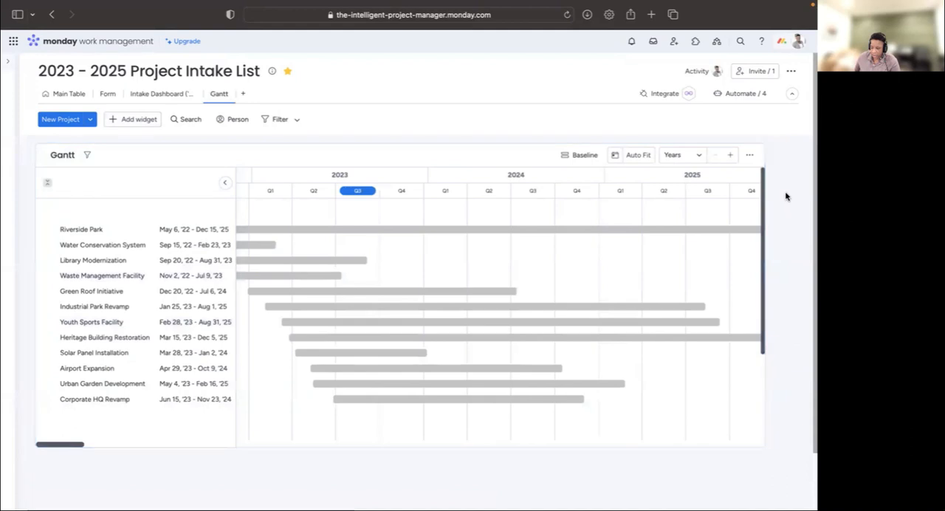
{"action": "scroll", "coordinate": [787, 198], "scroll_direction": "down", "scroll_amount": 3}
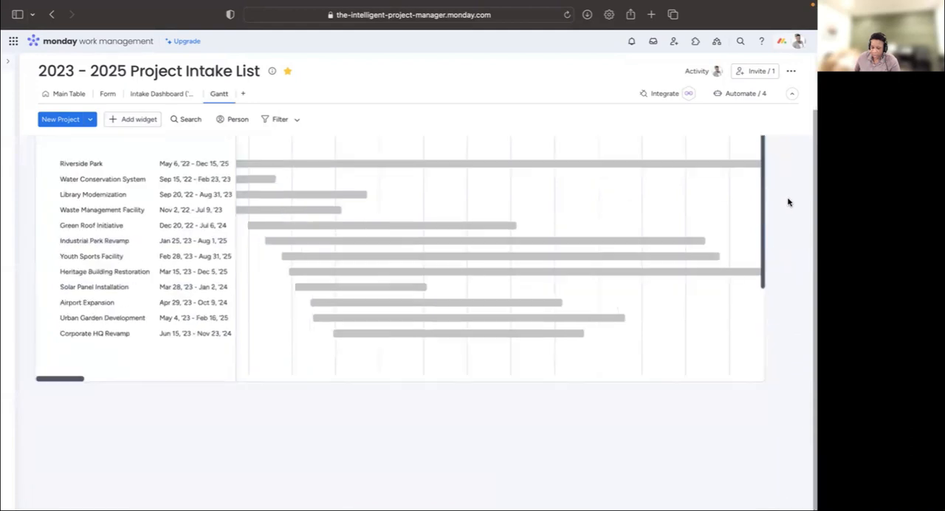
{"action": "scroll", "coordinate": [787, 202], "scroll_direction": "up", "scroll_amount": 3}
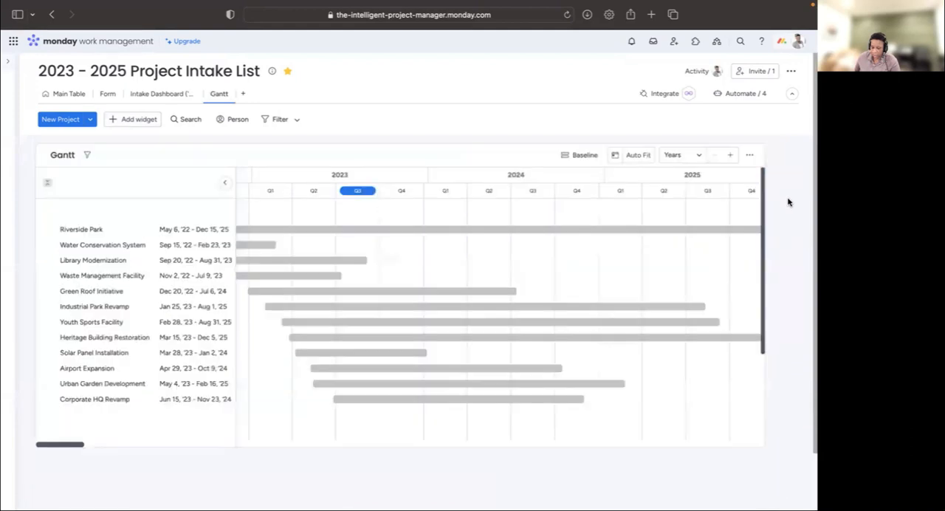
{"action": "left_click", "coordinate": [226, 94]}
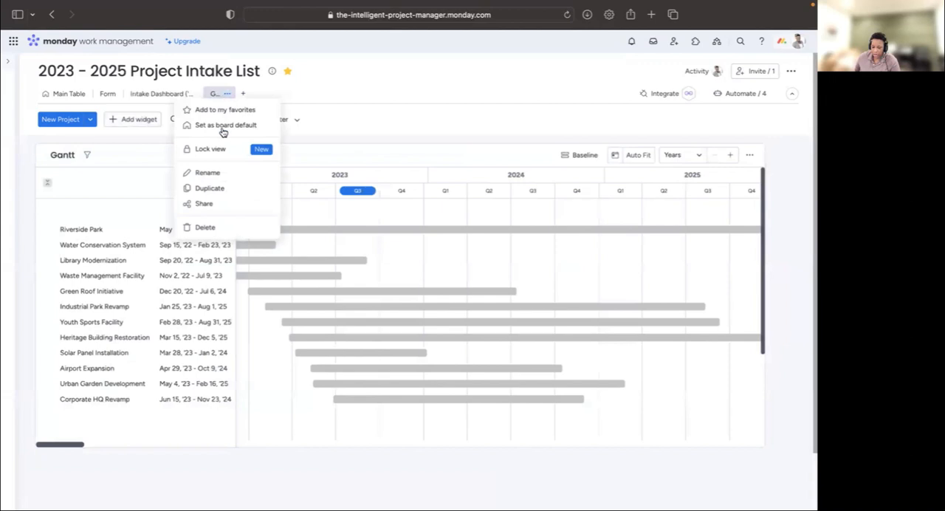
{"action": "left_click", "coordinate": [199, 229]}
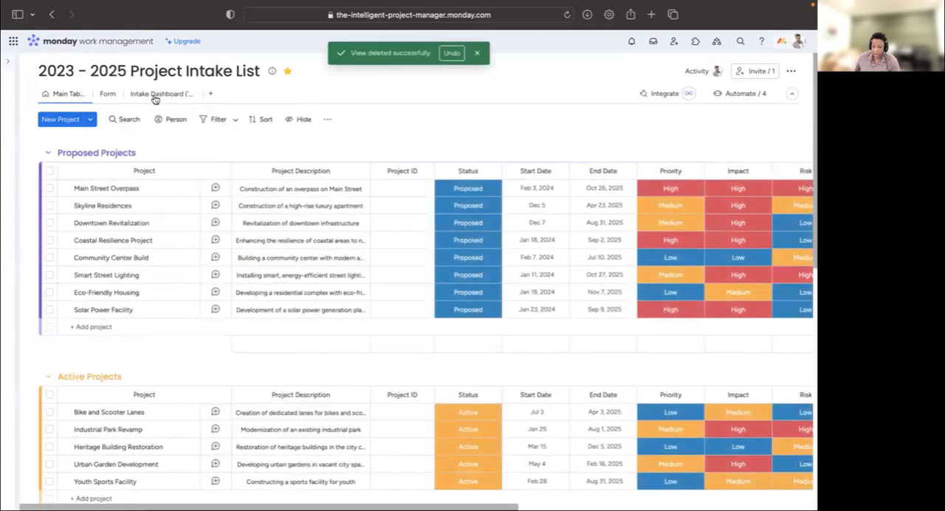
- Return to the Intake Dashboard view and add a Gantt widget to it
{"action": "left_click", "coordinate": [155, 97]}
{"action": "scroll", "coordinate": [418, 281], "scroll_direction": "down", "scroll_amount": 5}
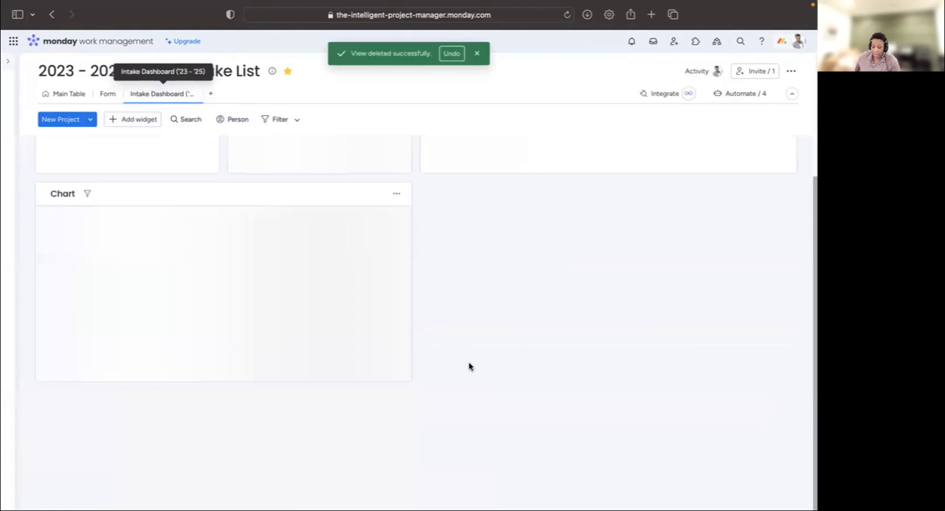
{"action": "left_click", "coordinate": [145, 121]}
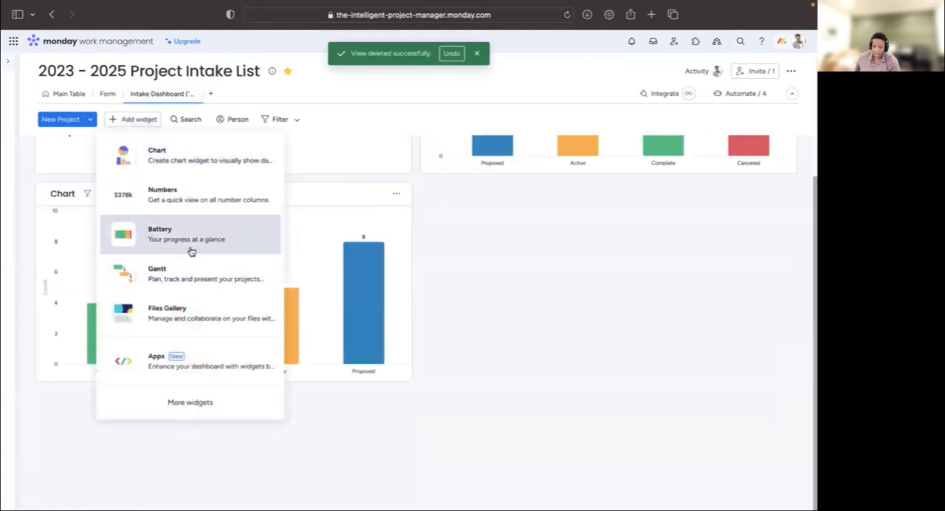
{"action": "left_click", "coordinate": [192, 281]}
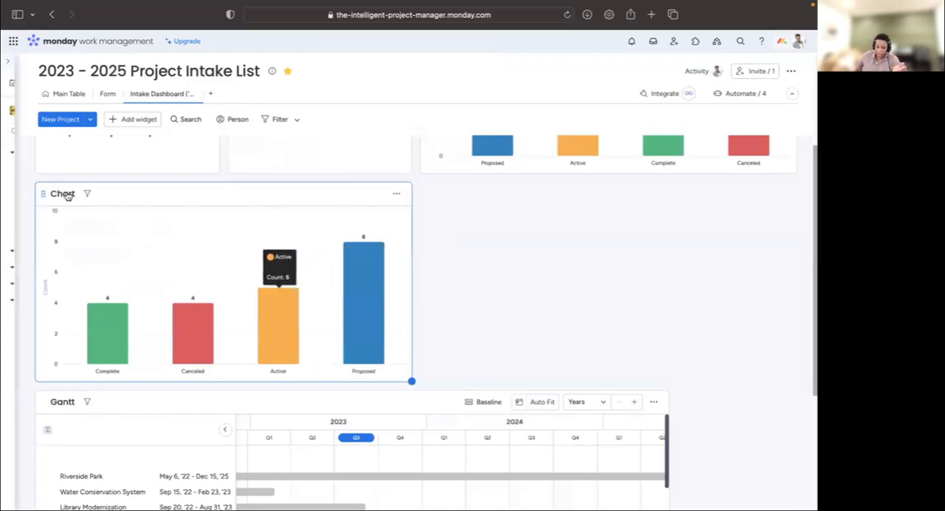
- Rename the new Chart widget as ROI - Project Type
{"action": "mouse_move", "coordinate": [9, 193]}
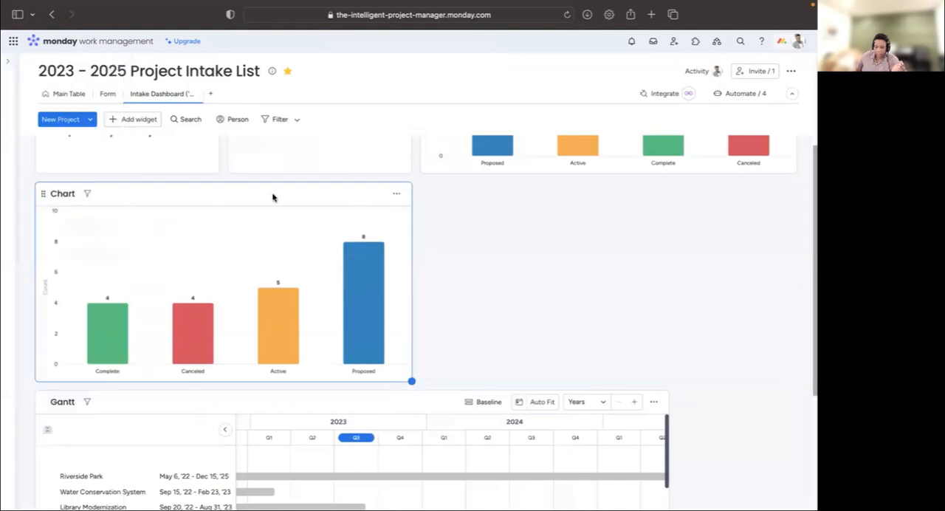
{"action": "left_click", "coordinate": [61, 193]}
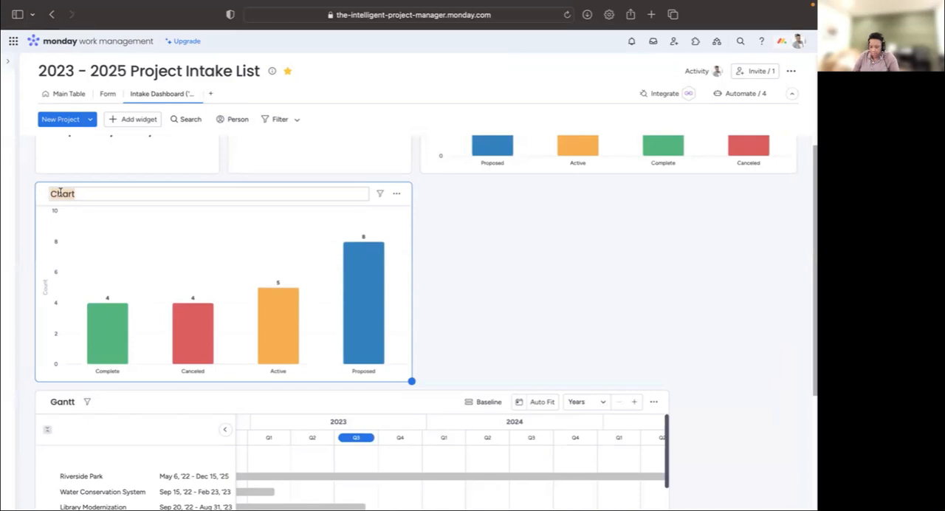
{"action": "type", "text": "ROI - Proje"}
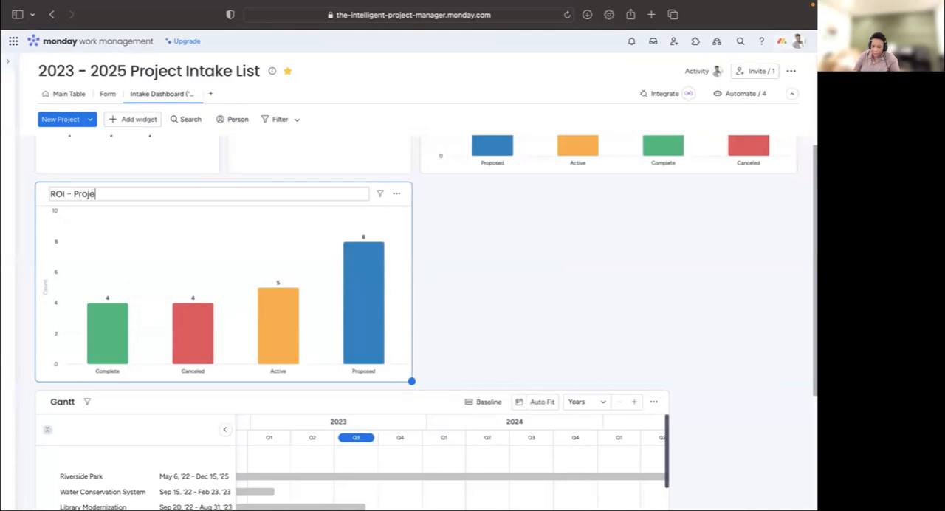
{"action": "type", "text": "ct Type"}
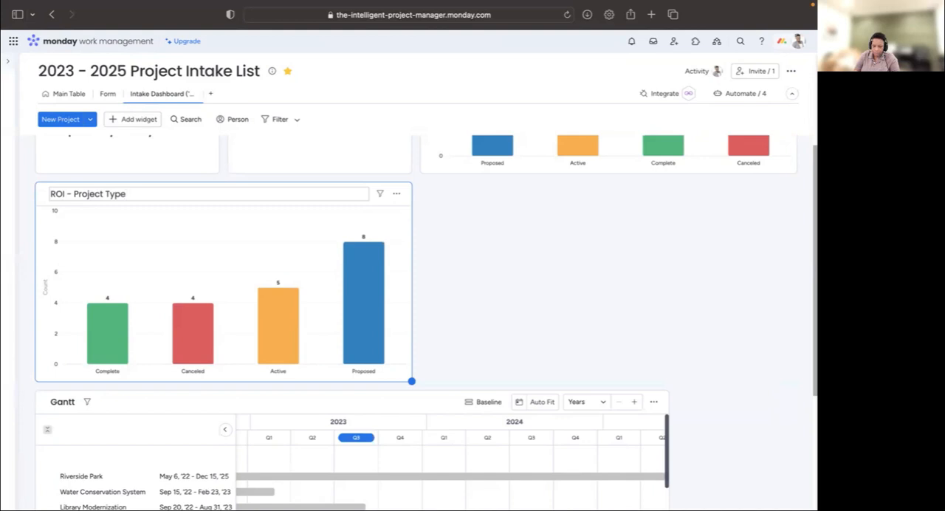
- Open the ROI - Project Type widget's settings and set its X axis to the Project Type column
{"action": "left_click", "coordinate": [396, 195]}
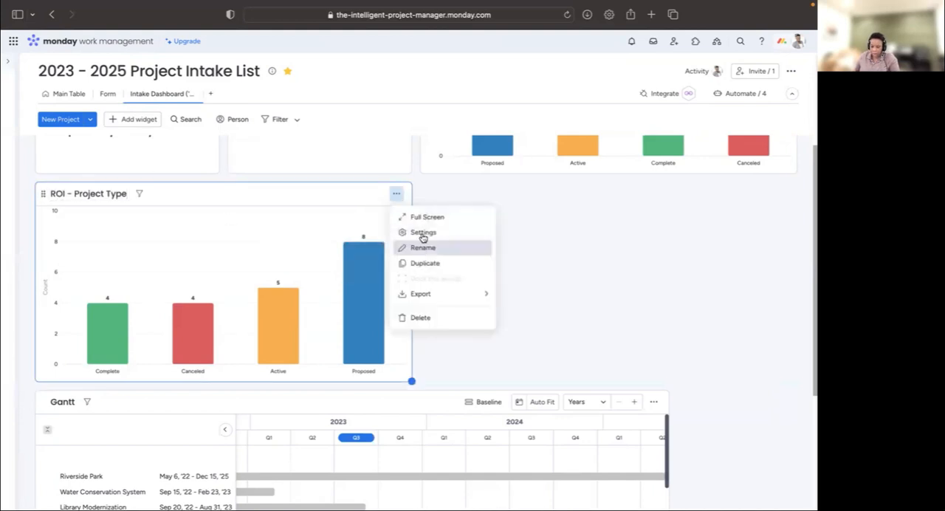
{"action": "left_click", "coordinate": [425, 232]}
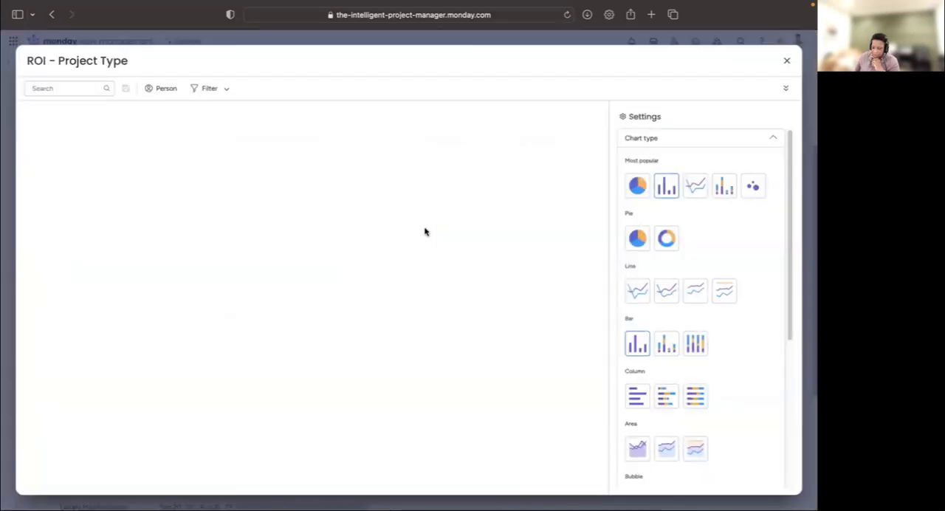
{"action": "scroll", "coordinate": [757, 309], "scroll_direction": "down", "scroll_amount": 4}
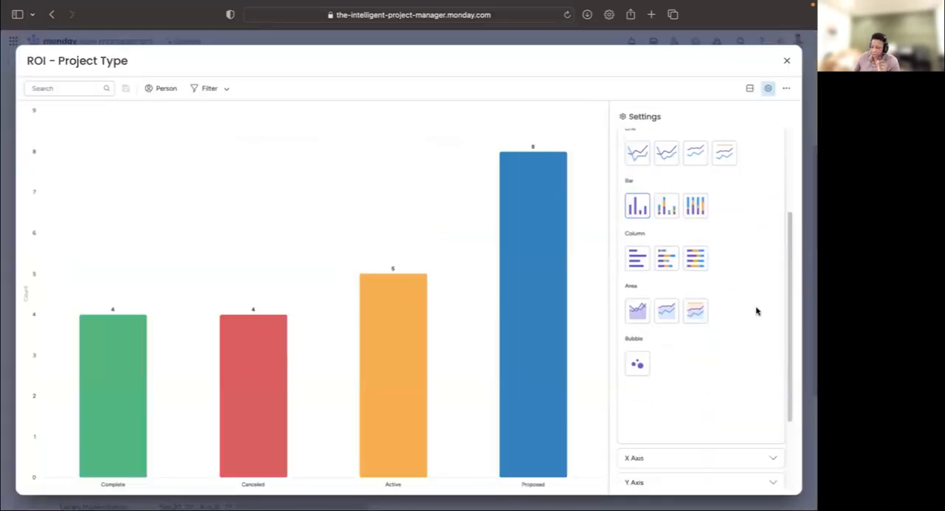
{"action": "scroll", "coordinate": [757, 311], "scroll_direction": "down", "scroll_amount": 3}
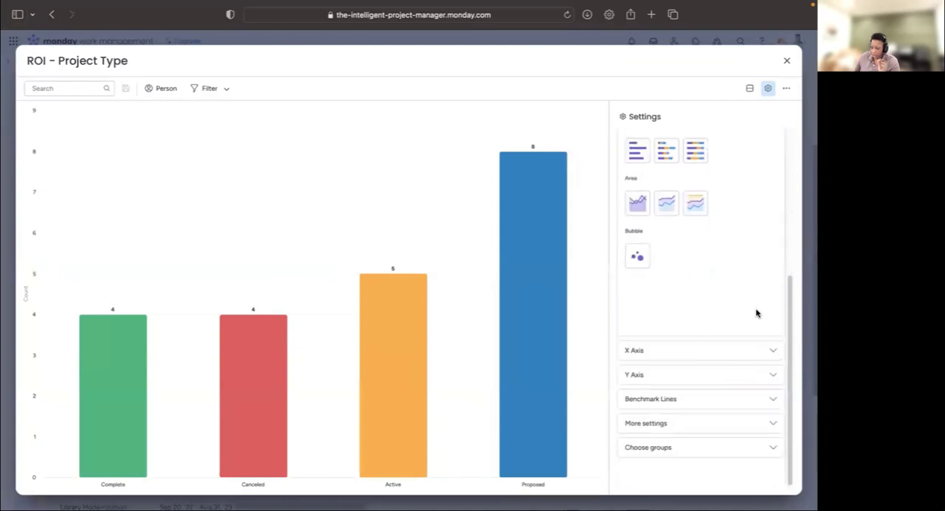
{"action": "left_click", "coordinate": [697, 353]}
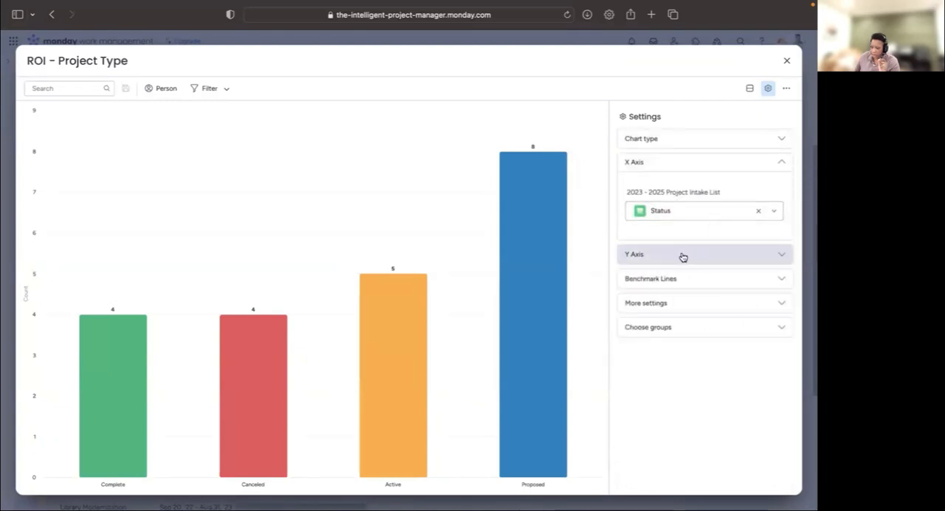
{"action": "left_click", "coordinate": [682, 256]}
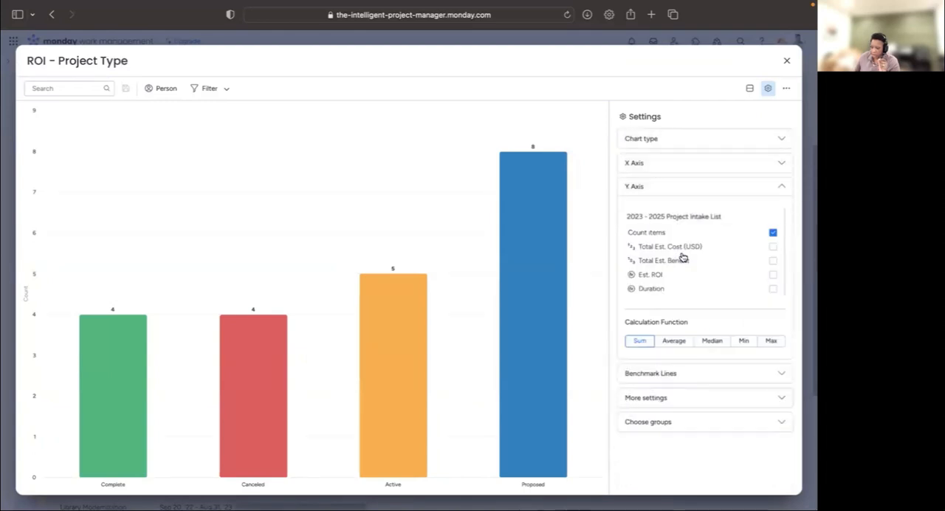
{"action": "left_click", "coordinate": [672, 172]}
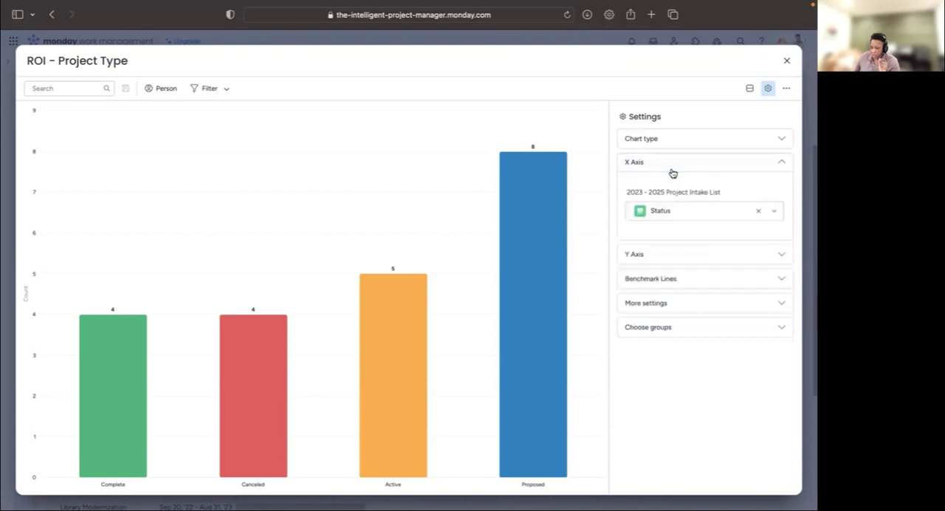
{"action": "left_click", "coordinate": [709, 213]}
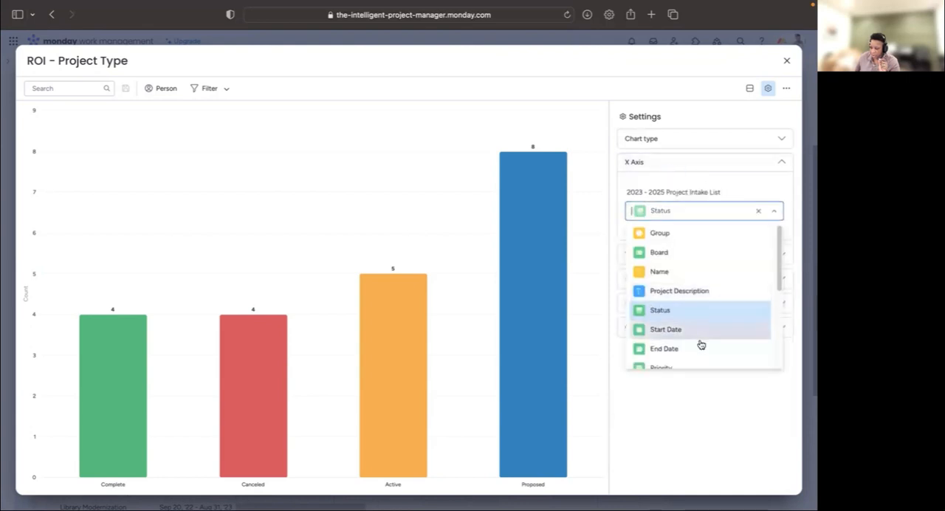
{"action": "scroll", "coordinate": [701, 345], "scroll_direction": "down", "scroll_amount": 5}
{"action": "left_click", "coordinate": [673, 345]}
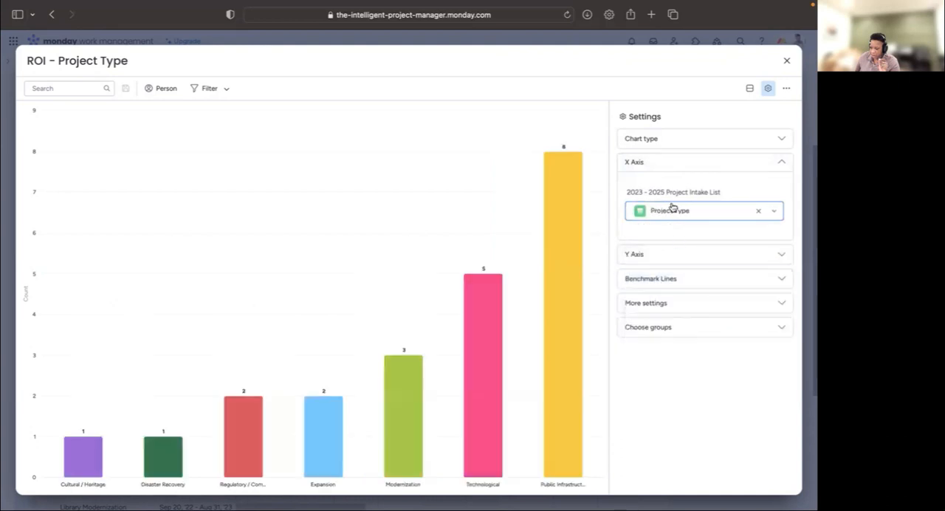
- Make the chart's Y axis use only Est. ROI instead of the item count, with the Median calculation function
{"action": "left_click", "coordinate": [681, 256]}
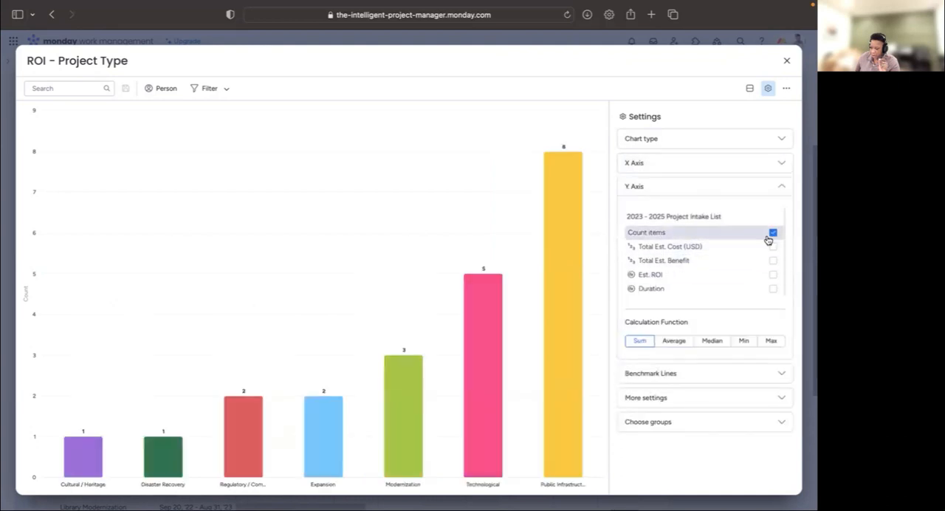
{"action": "left_click", "coordinate": [773, 233]}
{"action": "left_click", "coordinate": [773, 274]}
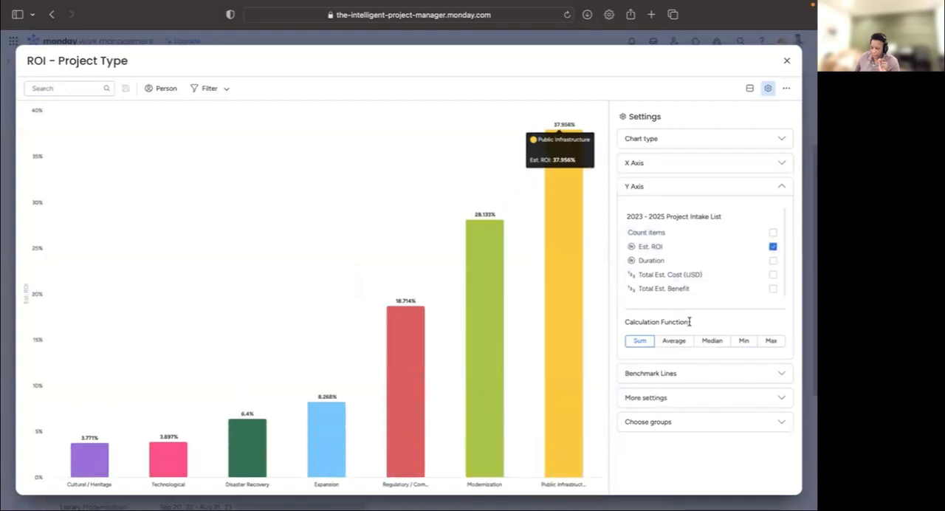
{"action": "left_click", "coordinate": [713, 341]}
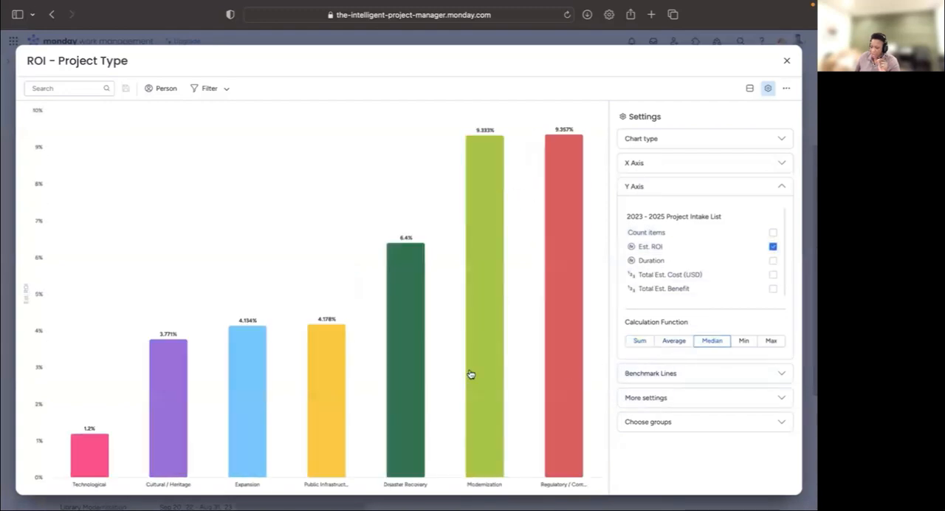
- Sort the ROI - Project Type chart by Y Axis Descending
{"action": "left_click", "coordinate": [690, 402]}
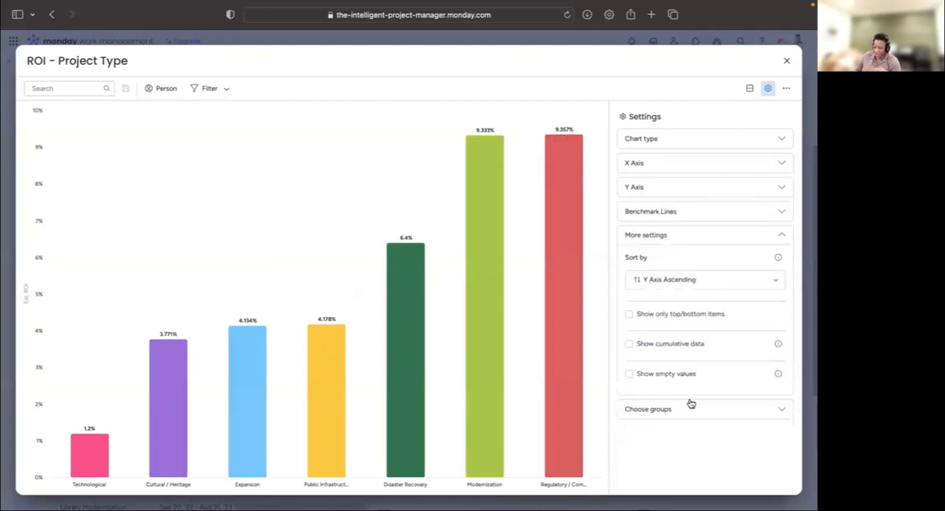
{"action": "left_click", "coordinate": [698, 284]}
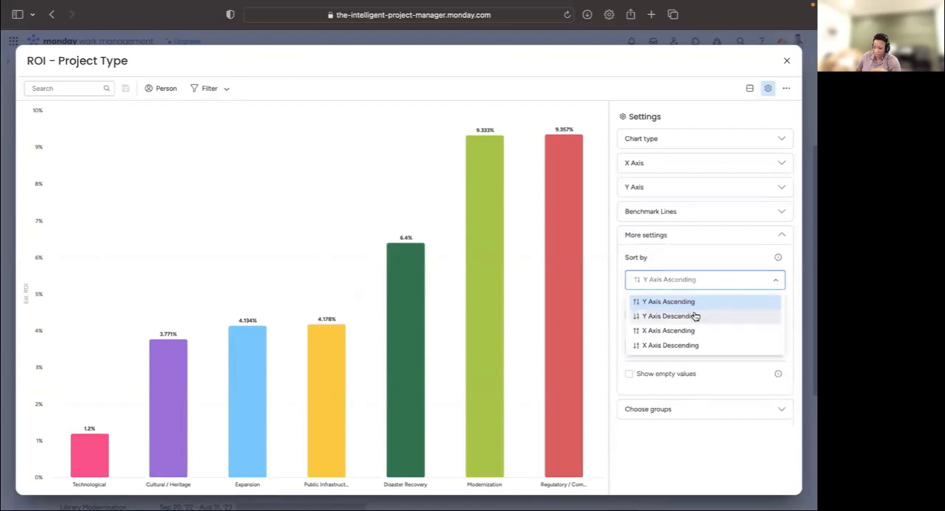
{"action": "left_click", "coordinate": [694, 316]}
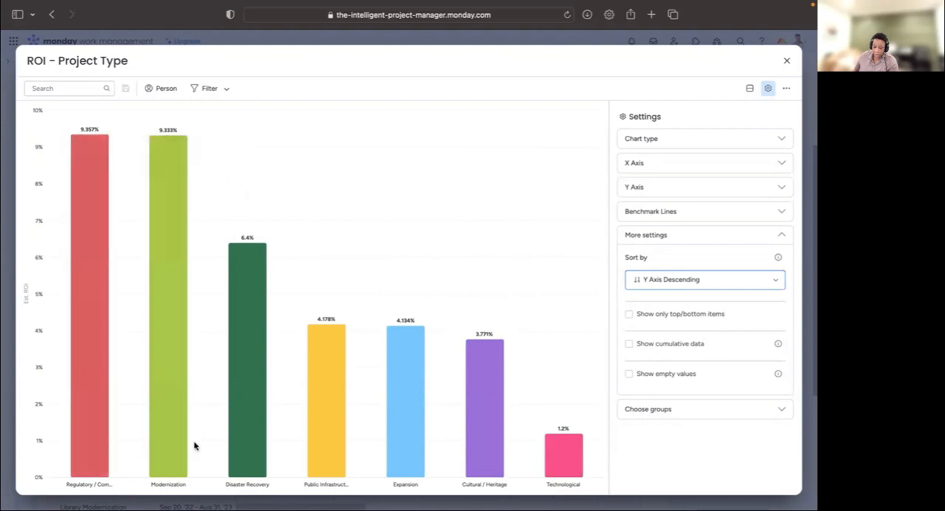
- Inspect the chart's leading bars, drill down into the Disaster Recovery bar and exit the drill-down
{"action": "mouse_move", "coordinate": [88, 339]}
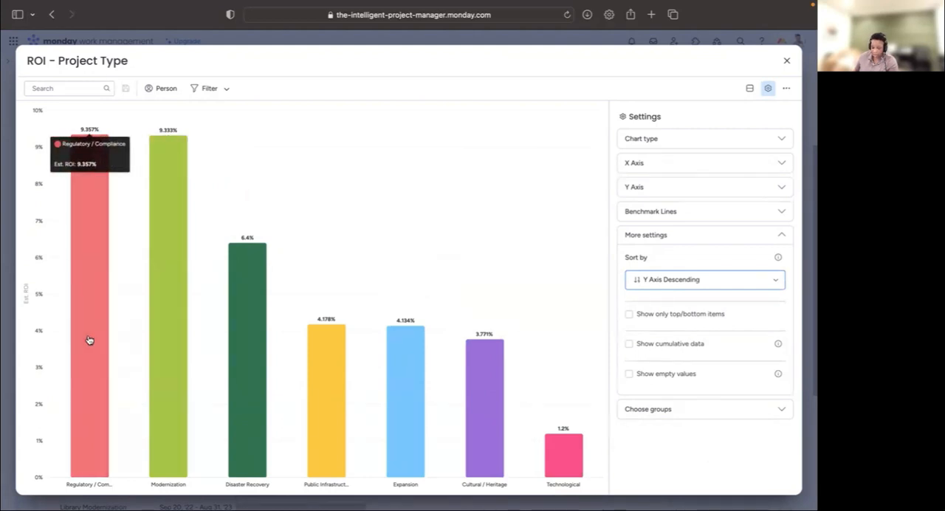
{"action": "mouse_move", "coordinate": [161, 361]}
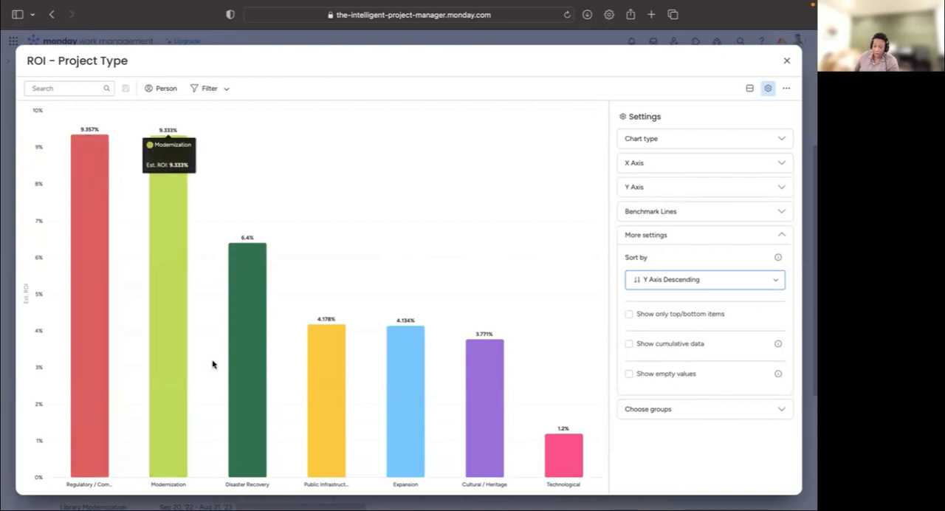
{"action": "left_click", "coordinate": [238, 362]}
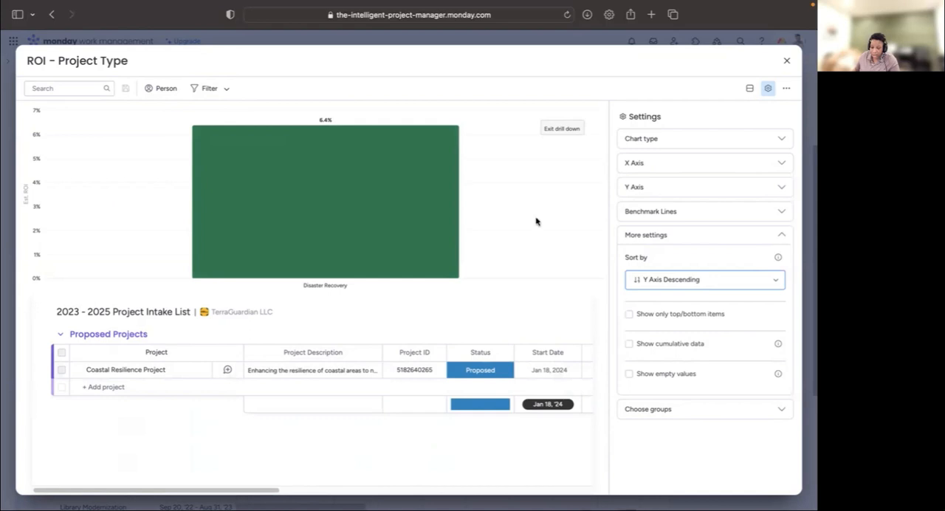
{"action": "left_click", "coordinate": [572, 130]}
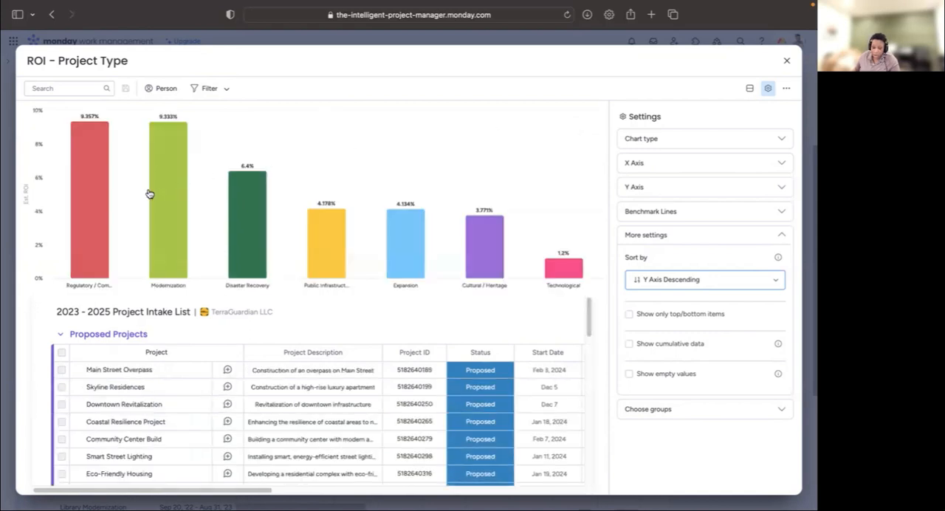
- Filter the ROI - Project Type chart to projects whose Status is Complete
{"action": "left_click", "coordinate": [204, 90]}
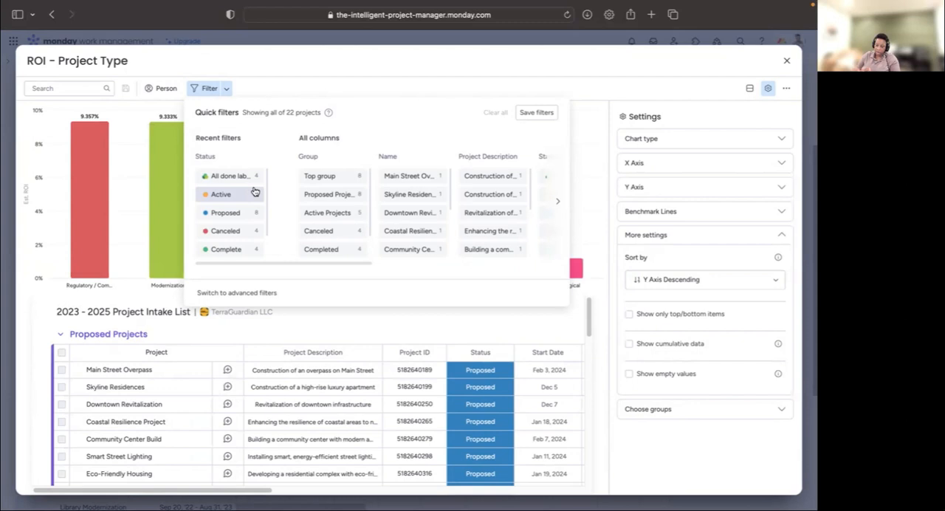
{"action": "left_click", "coordinate": [235, 249]}
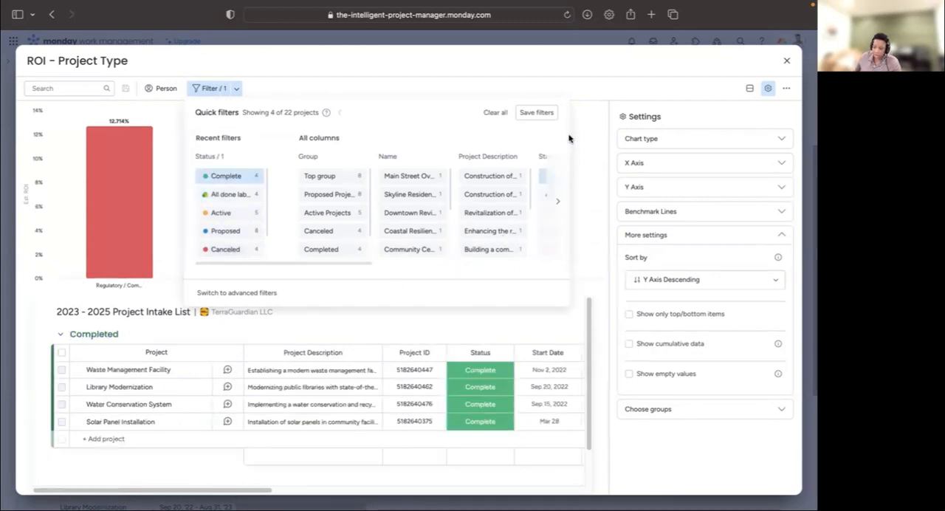
{"action": "left_click", "coordinate": [583, 91]}
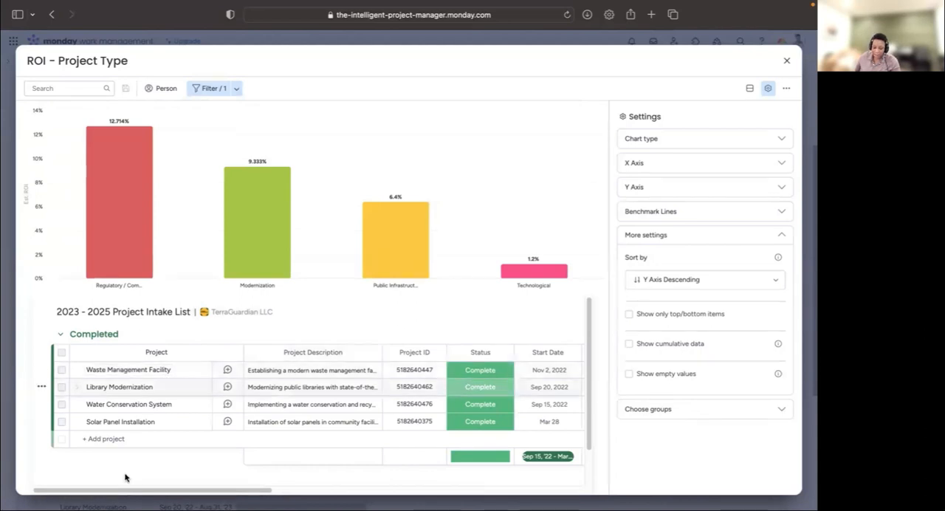
- Drill down into the Regulatory bar, review its project's columns, exit the drill-down and close the full-screen chart
{"action": "left_click", "coordinate": [123, 230]}
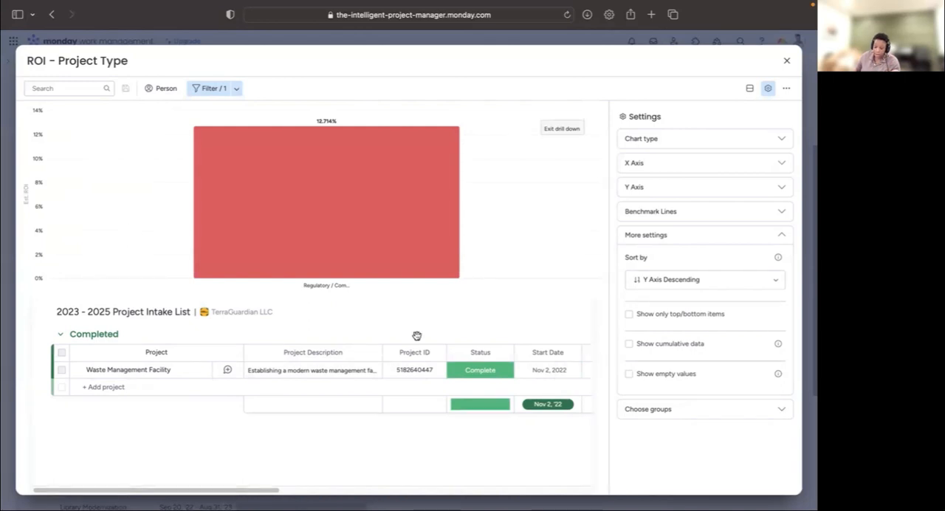
{"action": "left_click_drag", "start_coordinate": [271, 490], "coordinate": [469, 491]}
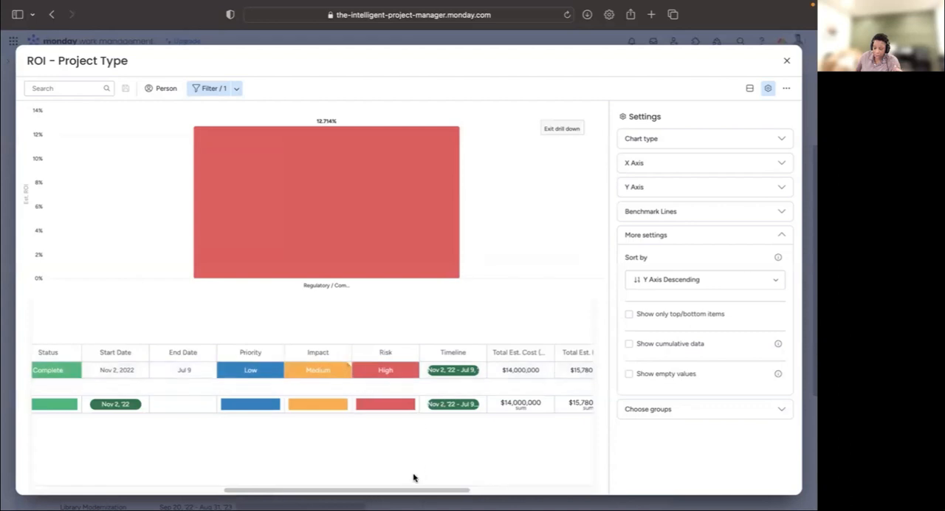
{"action": "left_click_drag", "start_coordinate": [409, 487], "coordinate": [510, 470]}
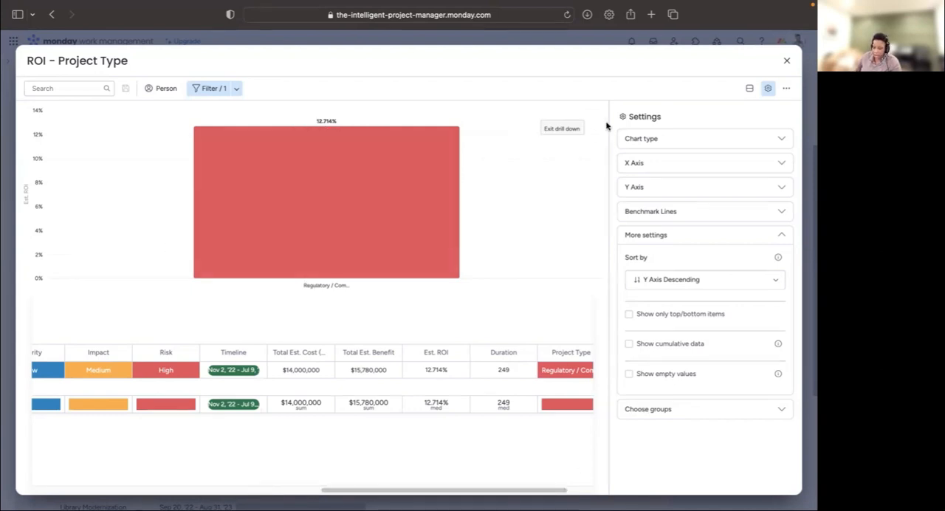
{"action": "left_click", "coordinate": [552, 130]}
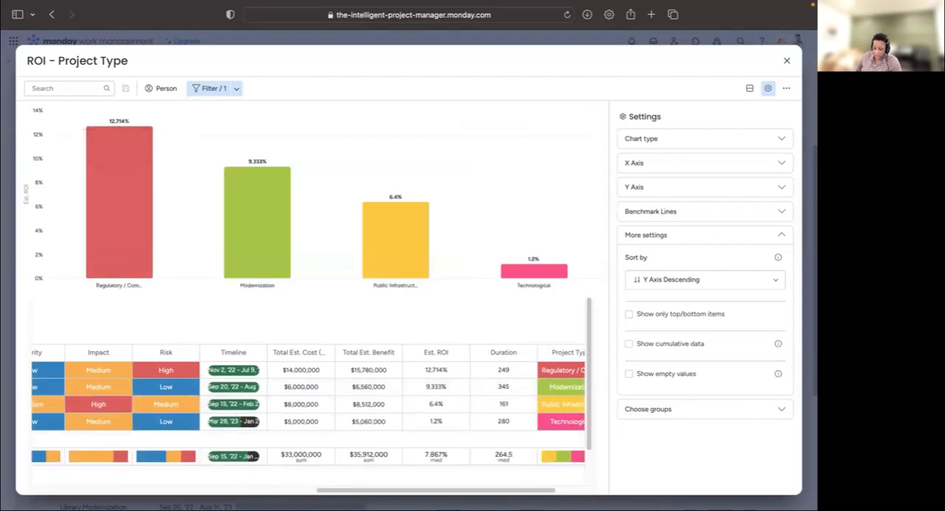
{"action": "left_click_drag", "start_coordinate": [351, 491], "coordinate": [255, 491]}
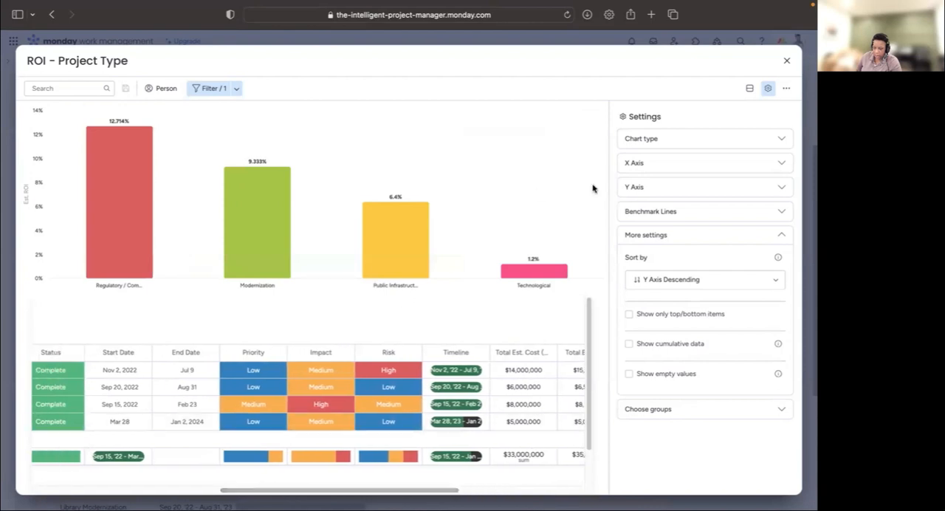
{"action": "left_click", "coordinate": [790, 60]}
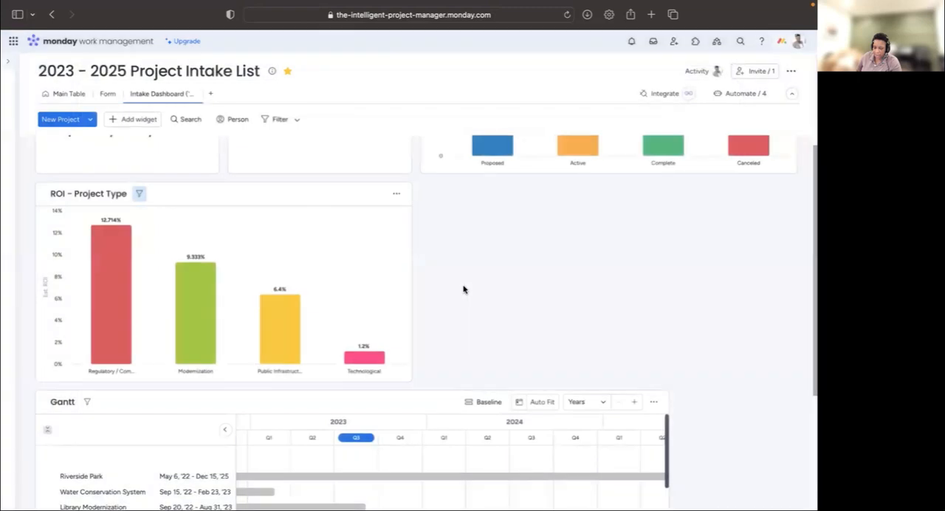
- Clear all filters from the ROI - Project Type chart and return to the dashboard
{"action": "scroll", "coordinate": [565, 293], "scroll_direction": "up", "scroll_amount": 5}
{"action": "scroll", "coordinate": [569, 295], "scroll_direction": "down", "scroll_amount": 10}
{"action": "scroll", "coordinate": [559, 290], "scroll_direction": "down", "scroll_amount": 3}
{"action": "scroll", "coordinate": [513, 213], "scroll_direction": "up", "scroll_amount": 5}
{"action": "scroll", "coordinate": [500, 156], "scroll_direction": "up", "scroll_amount": 10}
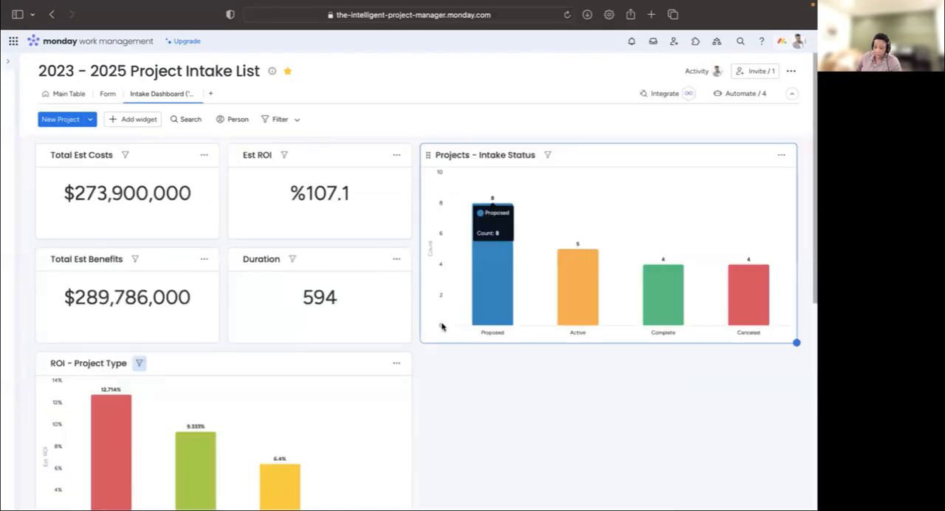
{"action": "left_click", "coordinate": [140, 363]}
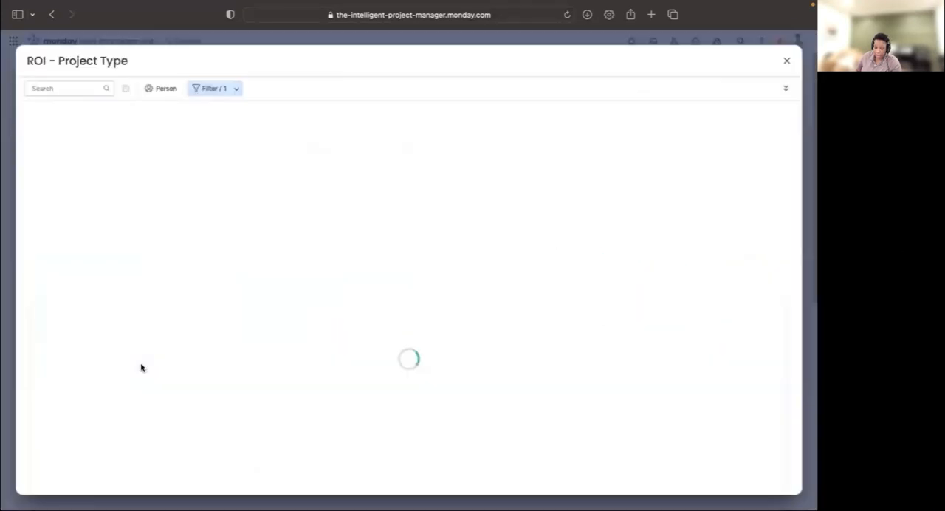
{"action": "left_click", "coordinate": [241, 87]}
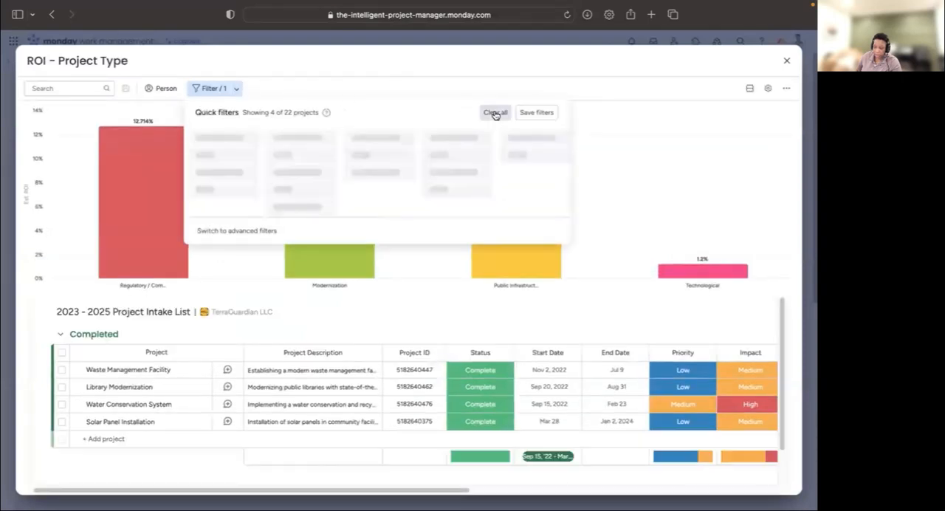
{"action": "left_click", "coordinate": [496, 113]}
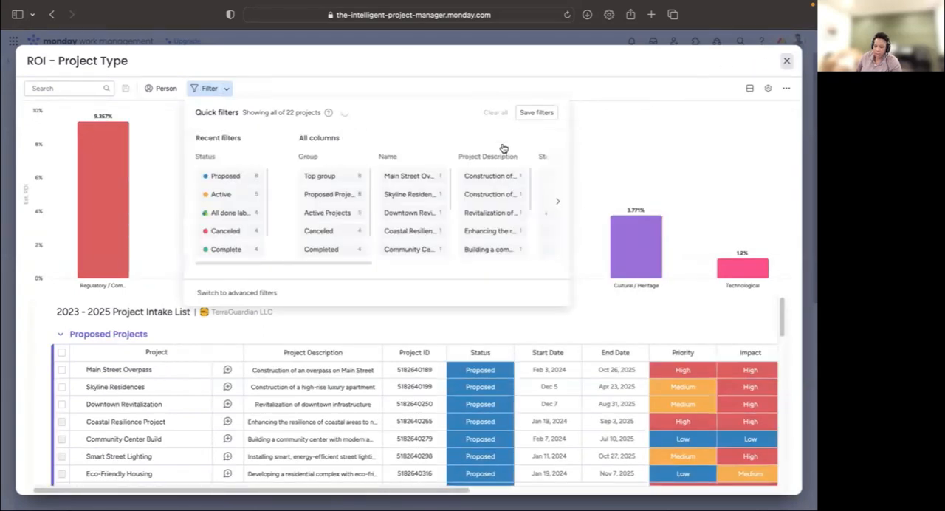
{"action": "key", "text": "Escape"}
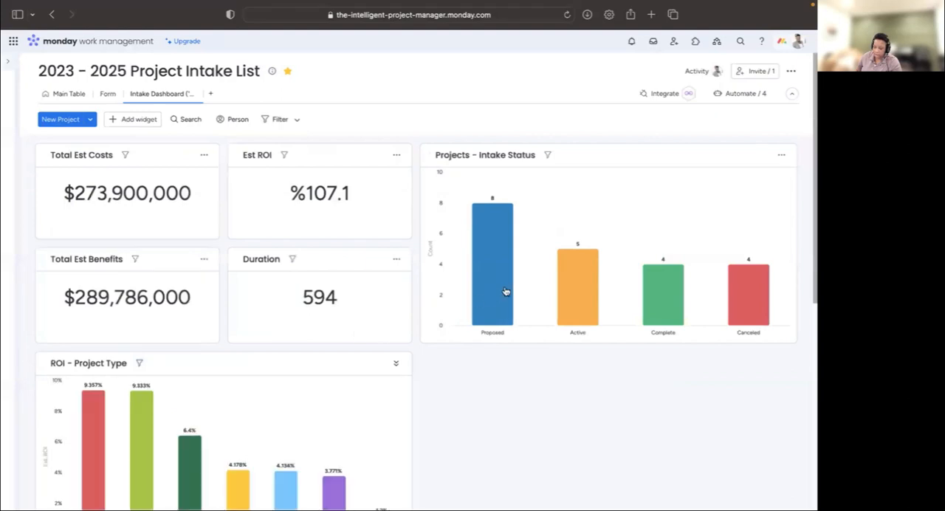
- Drill down into the Expansion bar of the ROI - Project Type chart and review its proposed and canceled projects
{"action": "mouse_move", "coordinate": [286, 489]}
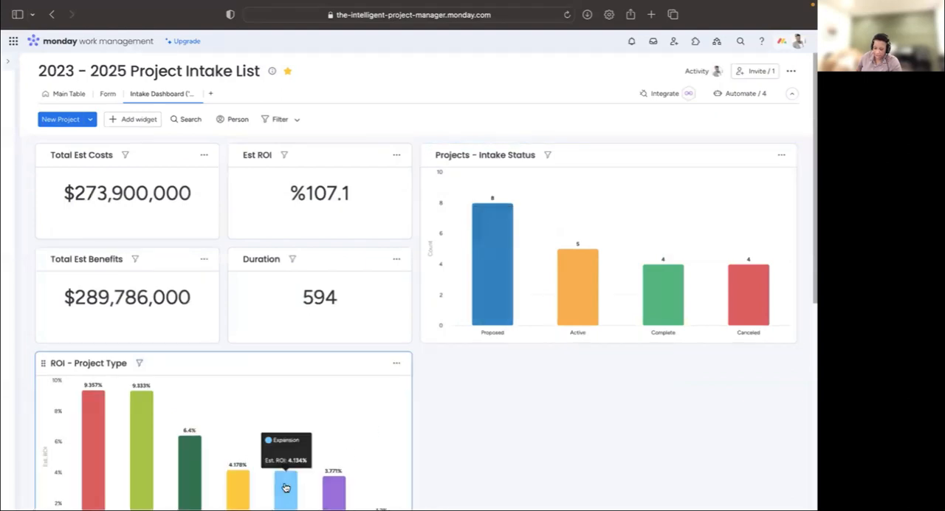
{"action": "left_click", "coordinate": [286, 488]}
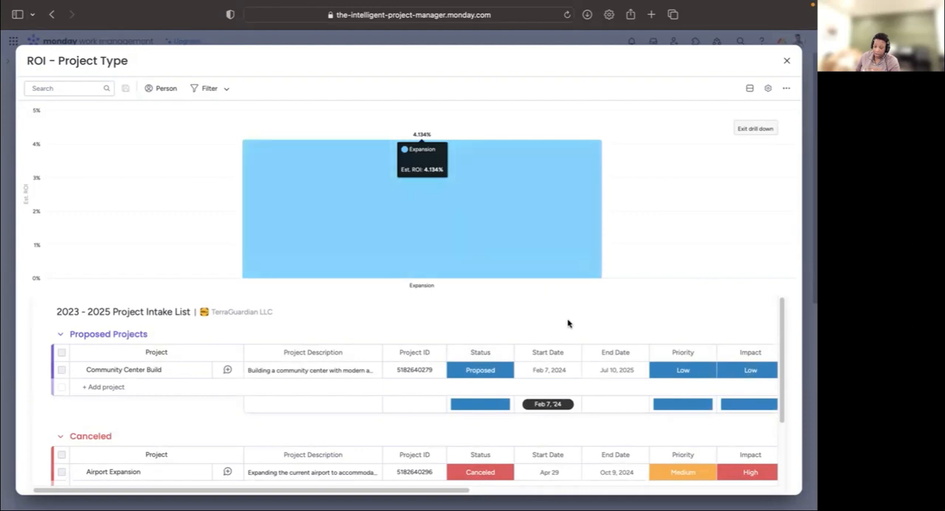
{"action": "scroll", "coordinate": [596, 346], "scroll_direction": "down", "scroll_amount": 2}
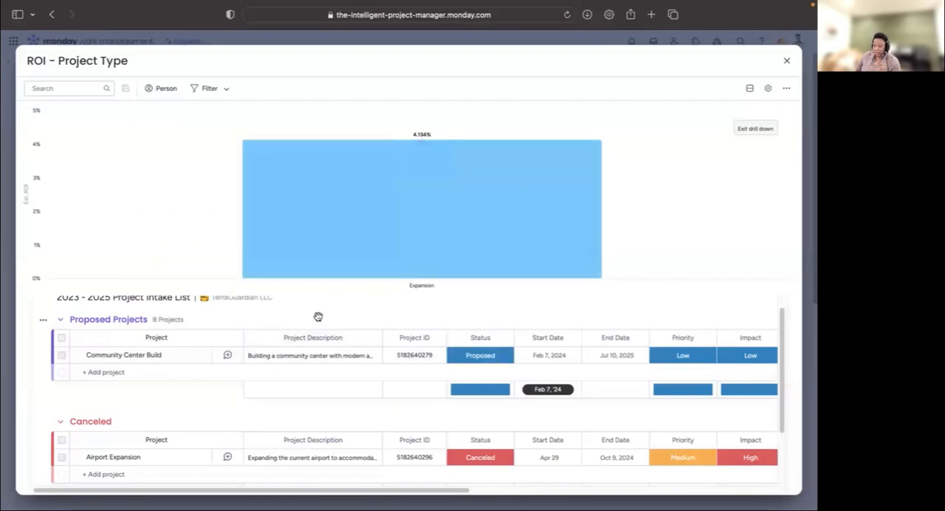
{"action": "scroll", "coordinate": [249, 411], "scroll_direction": "down", "scroll_amount": 3}
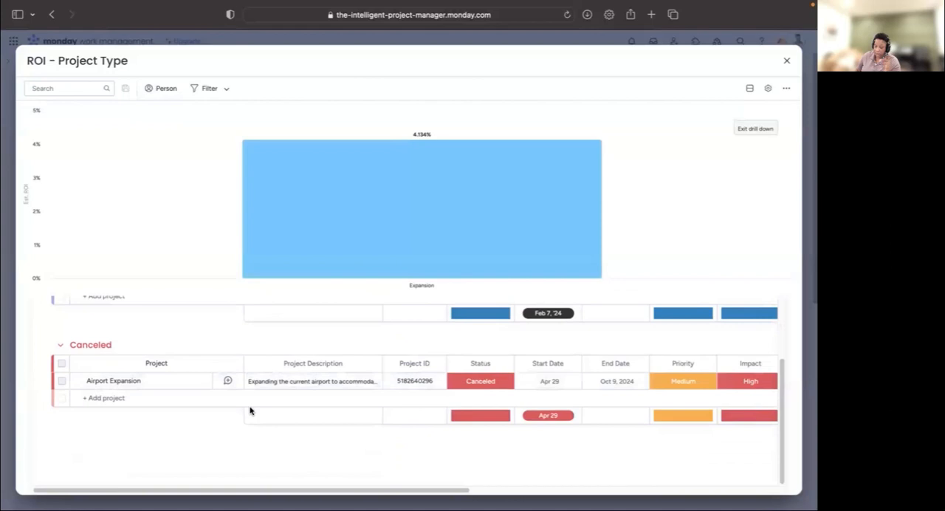
{"action": "scroll", "coordinate": [250, 411], "scroll_direction": "up", "scroll_amount": 3}
{"action": "scroll", "coordinate": [250, 411], "scroll_direction": "down", "scroll_amount": 2}
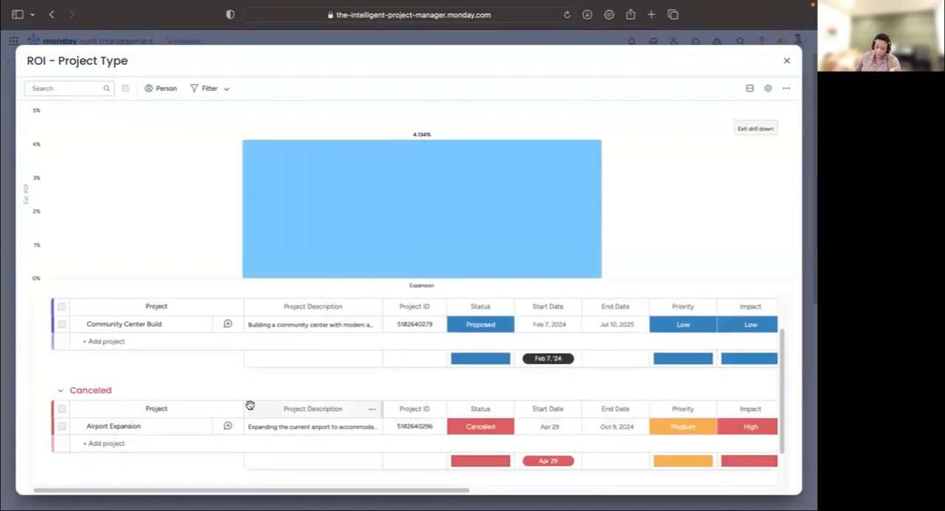
{"action": "scroll", "coordinate": [250, 405], "scroll_direction": "down", "scroll_amount": 2}
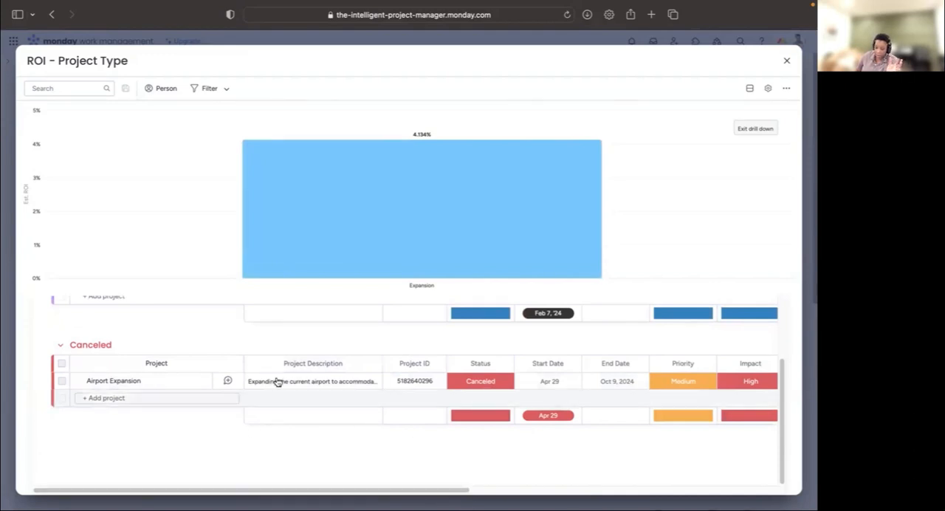
- Open the Airport Expansion item, review its field details and its Files section, and close the item
{"action": "left_click", "coordinate": [228, 381]}
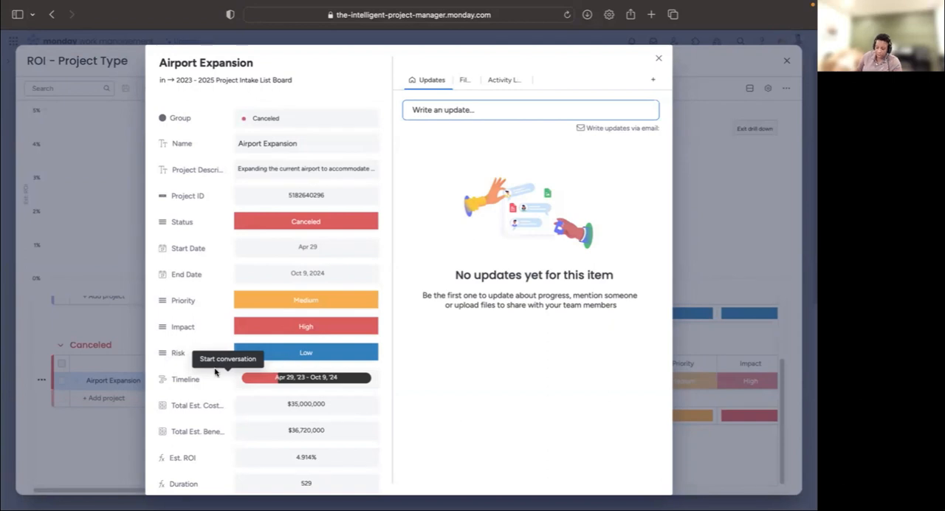
{"action": "scroll", "coordinate": [233, 289], "scroll_direction": "down", "scroll_amount": 1}
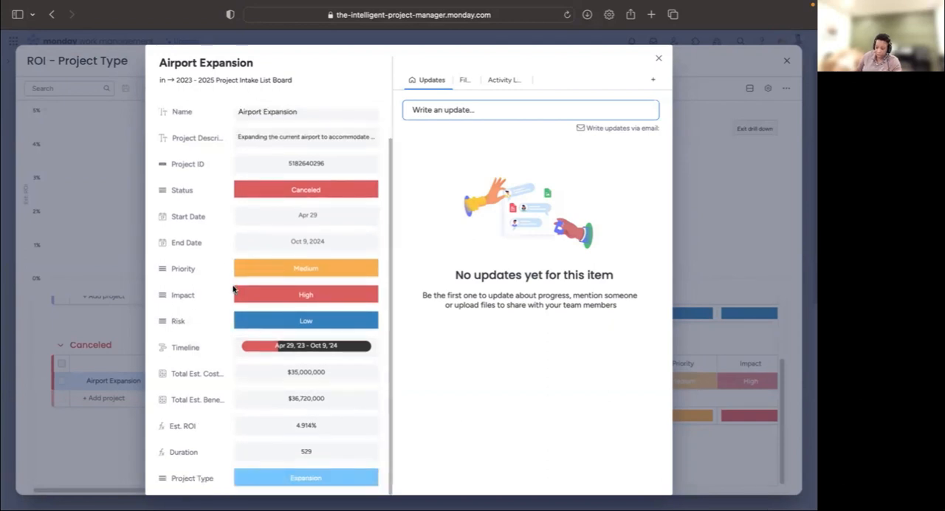
{"action": "scroll", "coordinate": [336, 291], "scroll_direction": "up", "scroll_amount": 1}
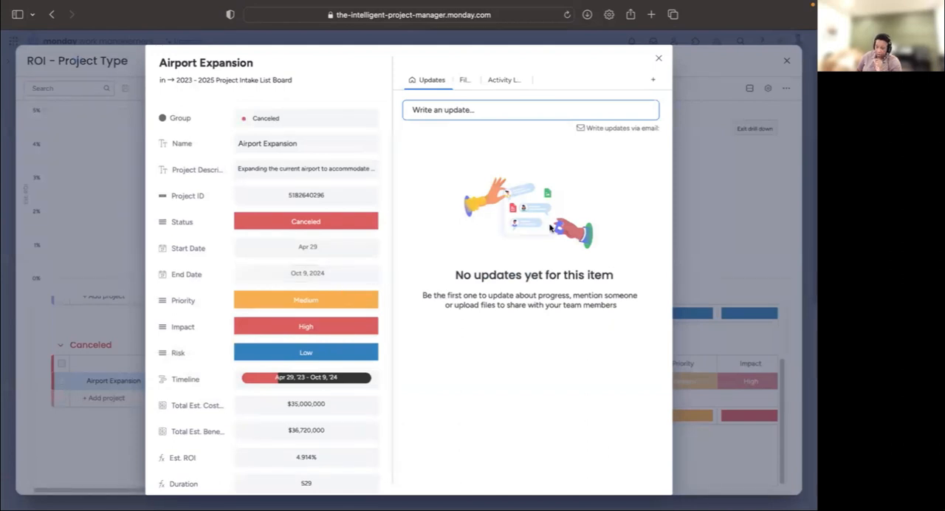
{"action": "left_click", "coordinate": [464, 82]}
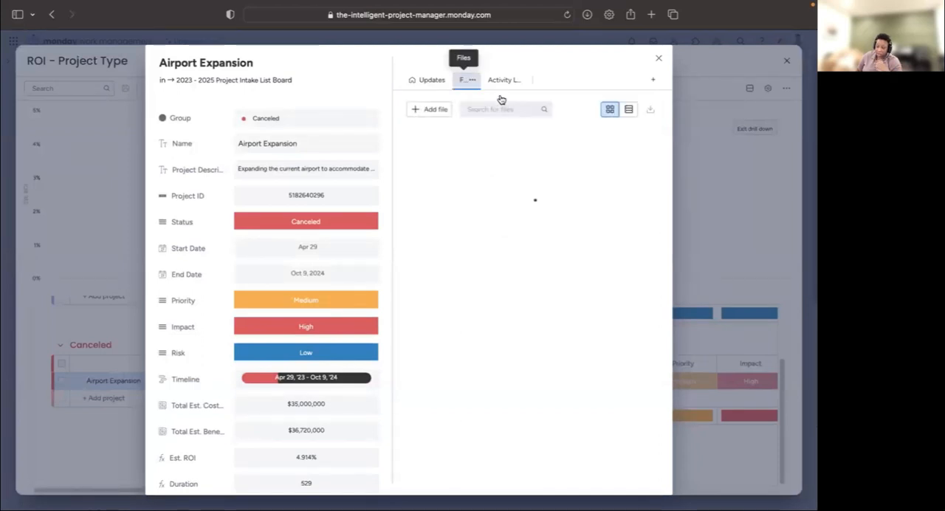
{"action": "left_click", "coordinate": [659, 57]}
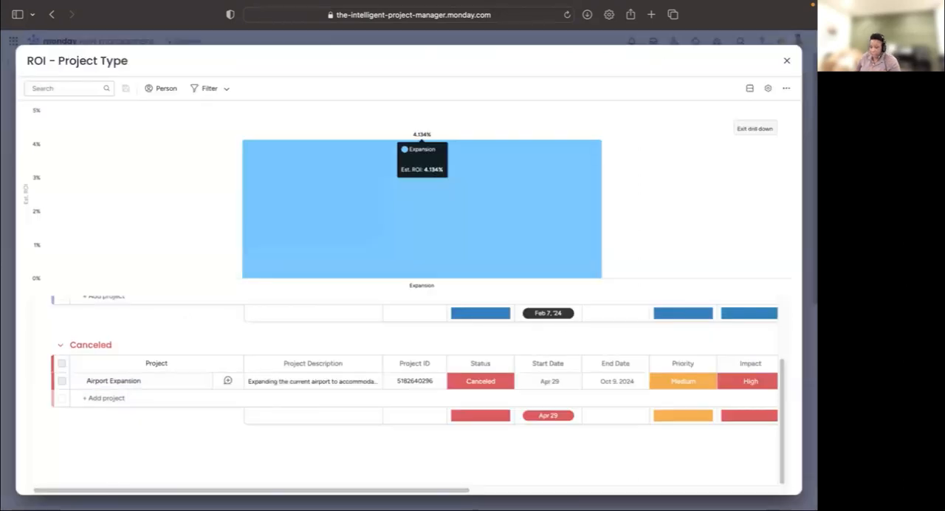
- Exit the Expansion drill-down so the ROI - Project Type chart covers all project types, and return to the dashboard
{"action": "left_click", "coordinate": [785, 61]}
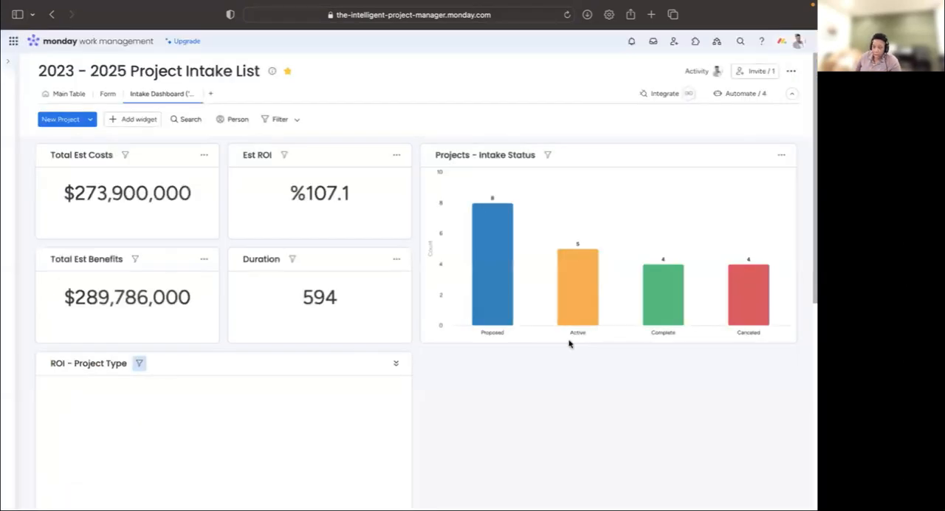
{"action": "scroll", "coordinate": [488, 395], "scroll_direction": "down", "scroll_amount": 2}
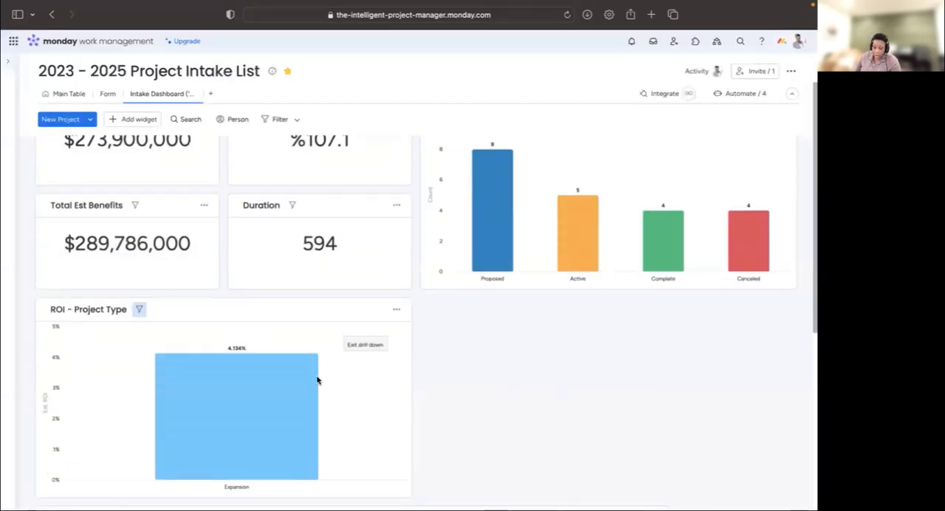
{"action": "left_click", "coordinate": [138, 311]}
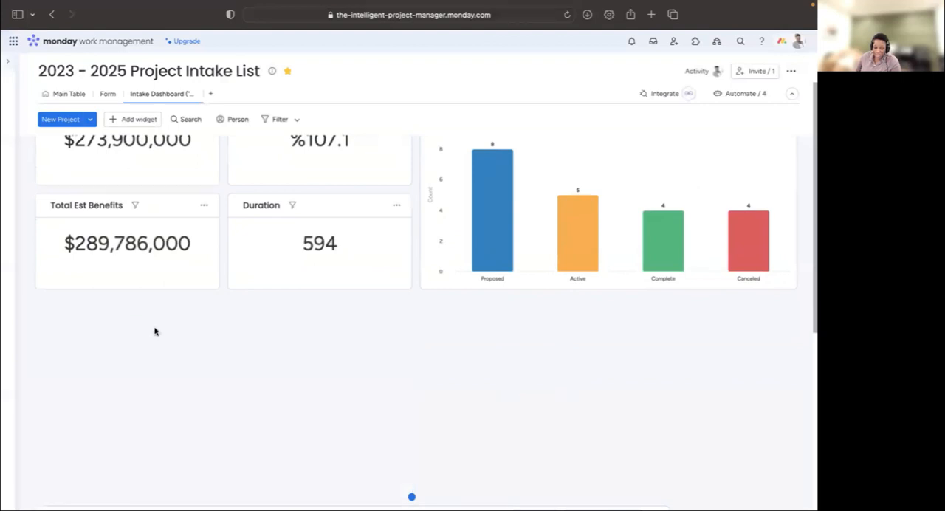
{"action": "left_click", "coordinate": [223, 90]}
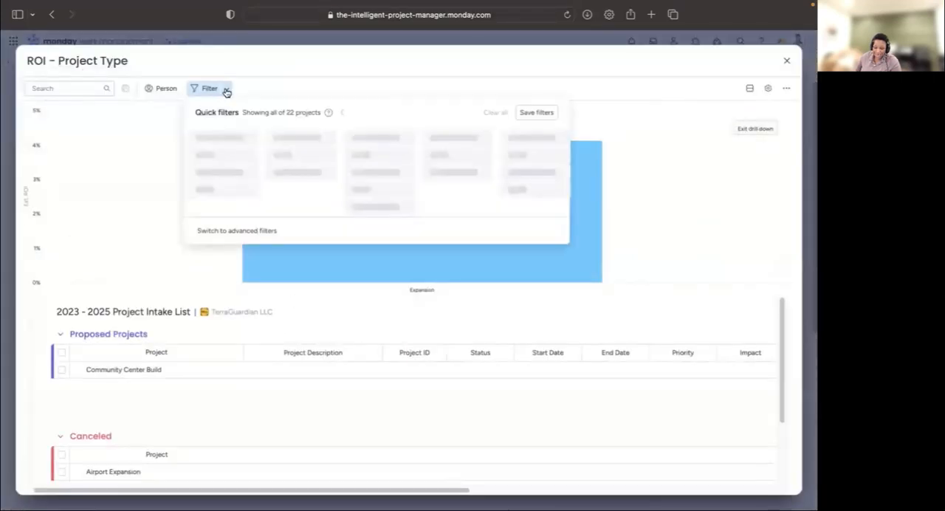
{"action": "left_click", "coordinate": [756, 130]}
{"action": "left_click", "coordinate": [787, 62]}
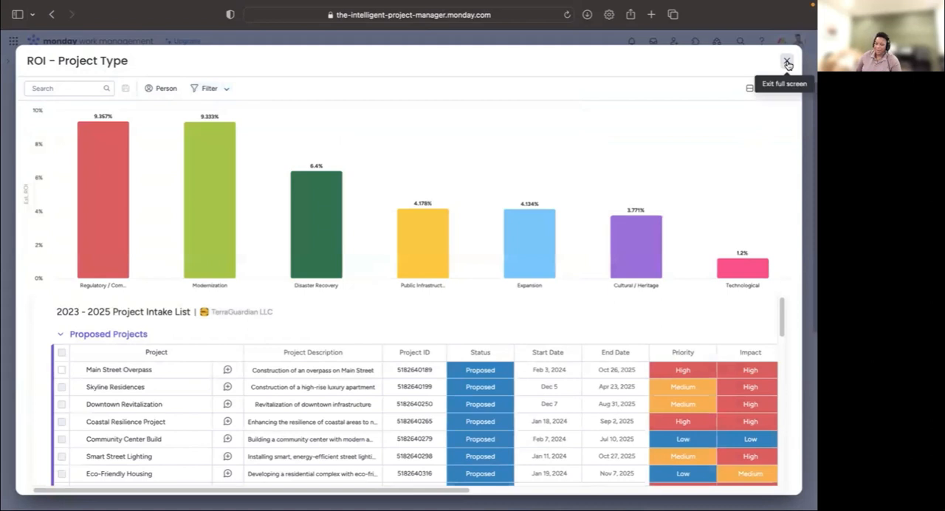
{"action": "left_click", "coordinate": [787, 64]}
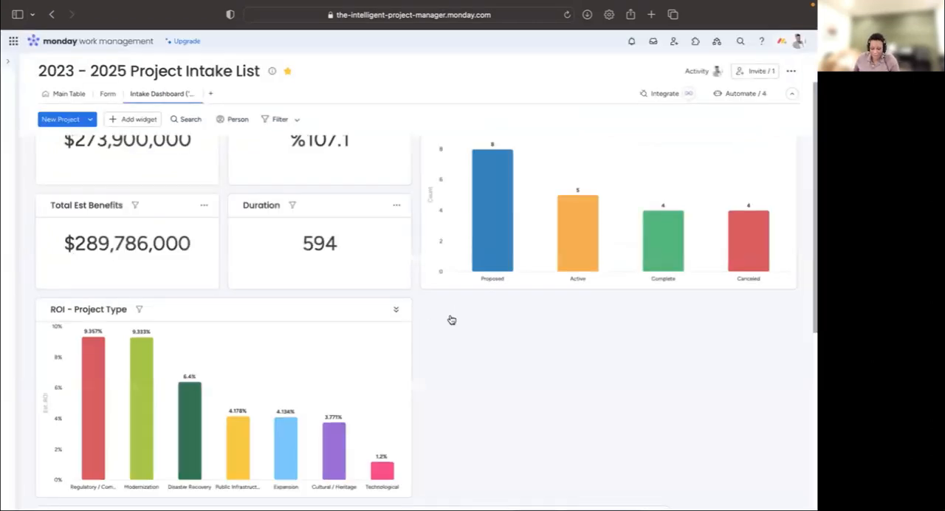
- Add a new Chart widget to the Intake Dashboard and bring it into view
{"action": "scroll", "coordinate": [477, 342], "scroll_direction": "down", "scroll_amount": 3}
{"action": "scroll", "coordinate": [477, 341], "scroll_direction": "down", "scroll_amount": 1}
{"action": "scroll", "coordinate": [478, 342], "scroll_direction": "up", "scroll_amount": 1}
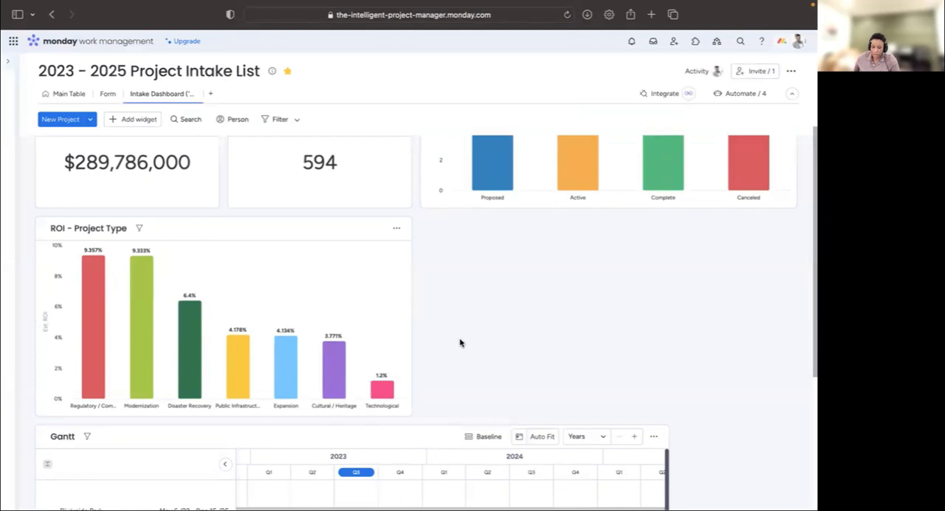
{"action": "scroll", "coordinate": [460, 342], "scroll_direction": "up", "scroll_amount": 5}
{"action": "scroll", "coordinate": [411, 284], "scroll_direction": "down", "scroll_amount": 6}
{"action": "scroll", "coordinate": [399, 258], "scroll_direction": "up", "scroll_amount": 6}
{"action": "left_click", "coordinate": [148, 124]}
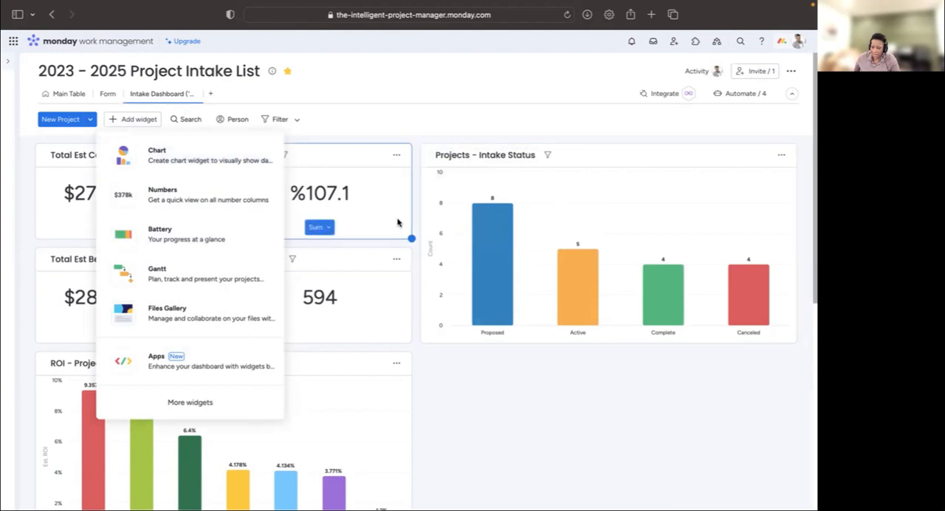
{"action": "left_click", "coordinate": [156, 160]}
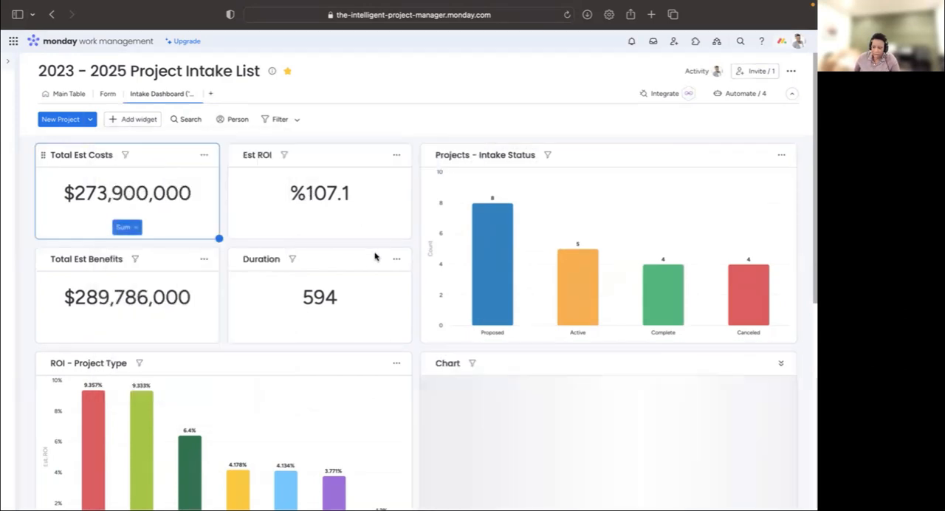
{"action": "scroll", "coordinate": [612, 359], "scroll_direction": "down", "scroll_amount": 3}
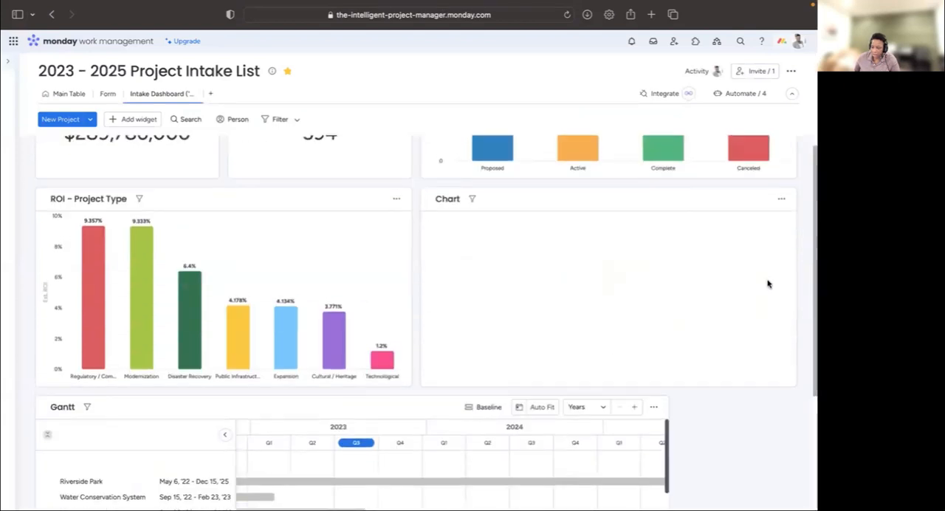
- Change the new Chart widget to a donut chart and set its labels to Project Type
{"action": "left_click", "coordinate": [781, 199]}
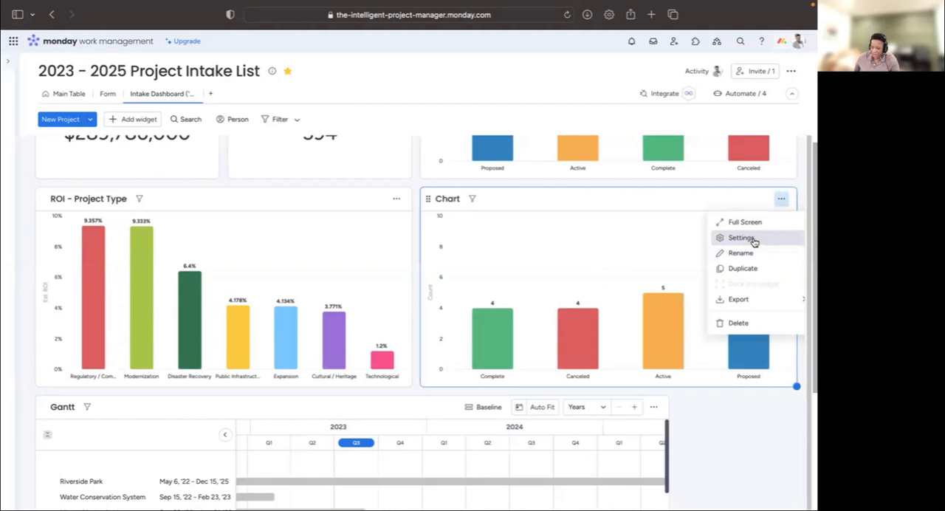
{"action": "left_click", "coordinate": [741, 238]}
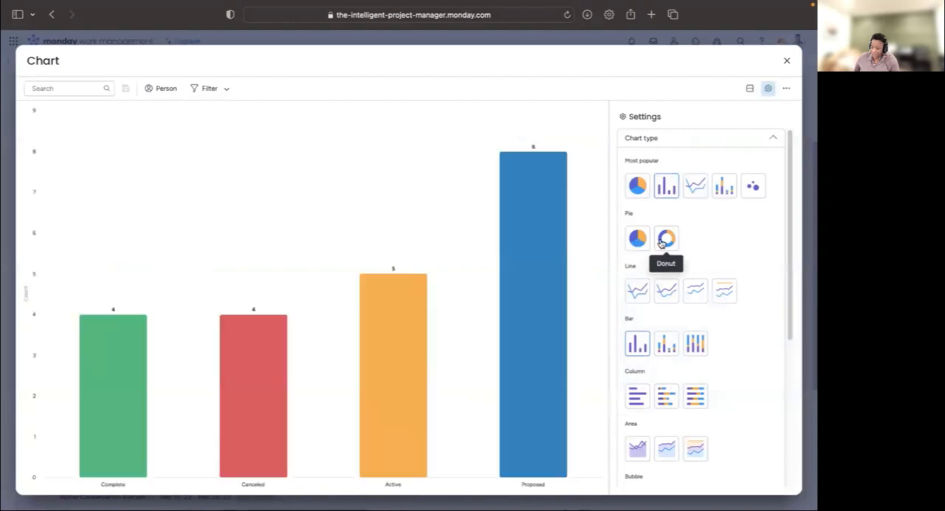
{"action": "left_click", "coordinate": [668, 244]}
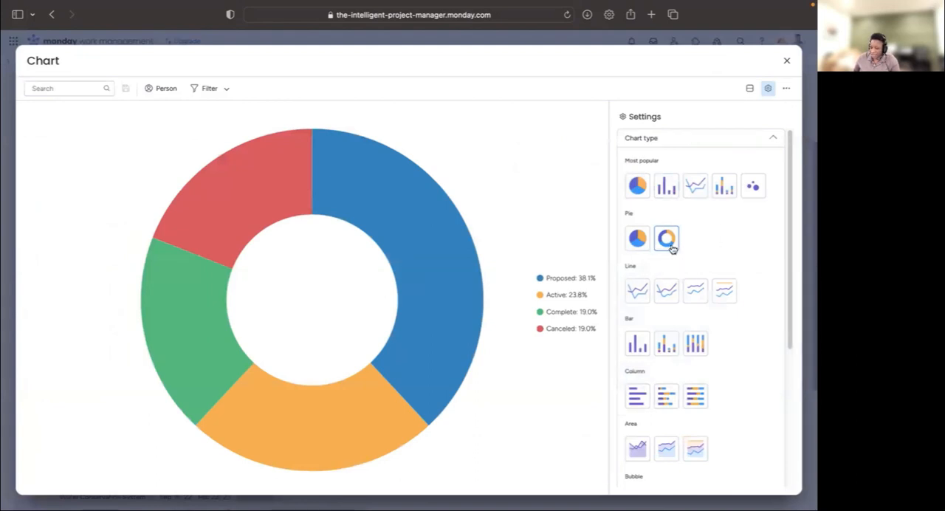
{"action": "scroll", "coordinate": [709, 256], "scroll_direction": "down", "scroll_amount": 5}
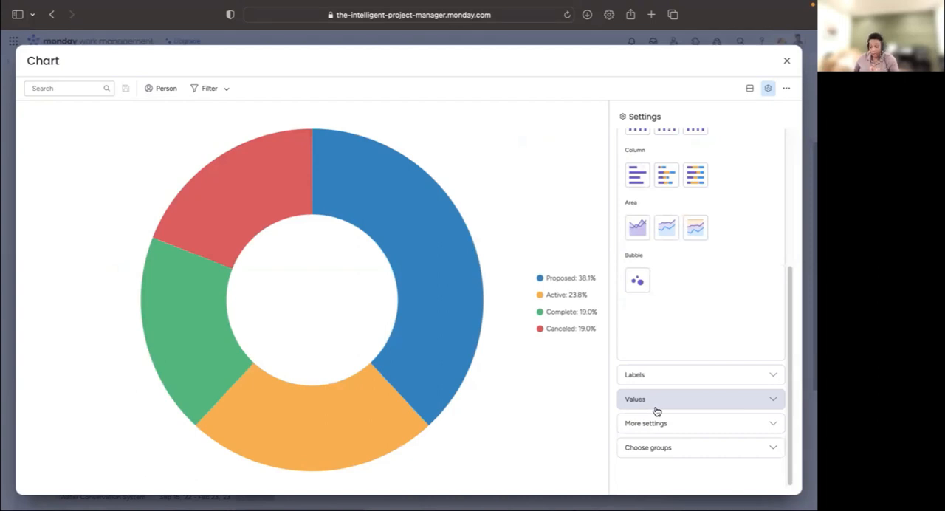
{"action": "left_click", "coordinate": [658, 375]}
{"action": "left_click", "coordinate": [664, 212]}
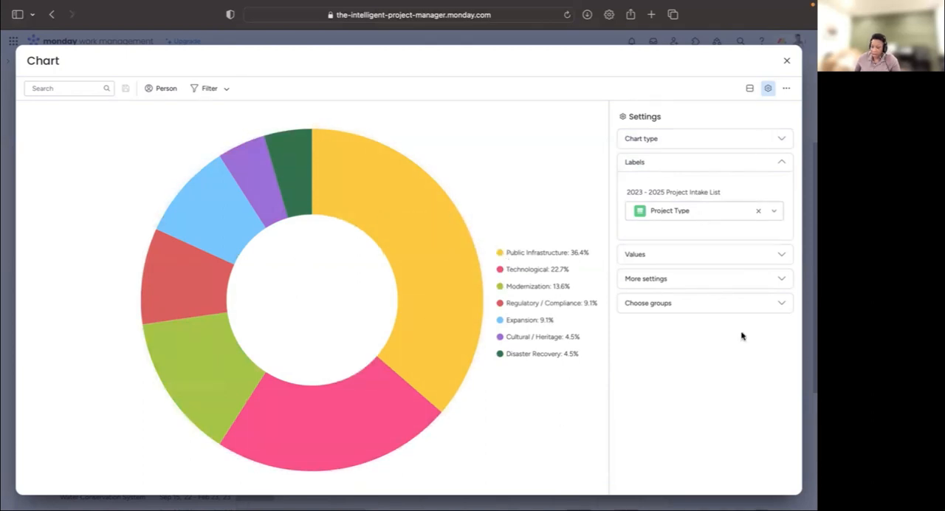
- Sort the donut chart by Values Ascending, show its figures as Value instead of percent, and return to the dashboard
{"action": "left_click", "coordinate": [724, 278]}
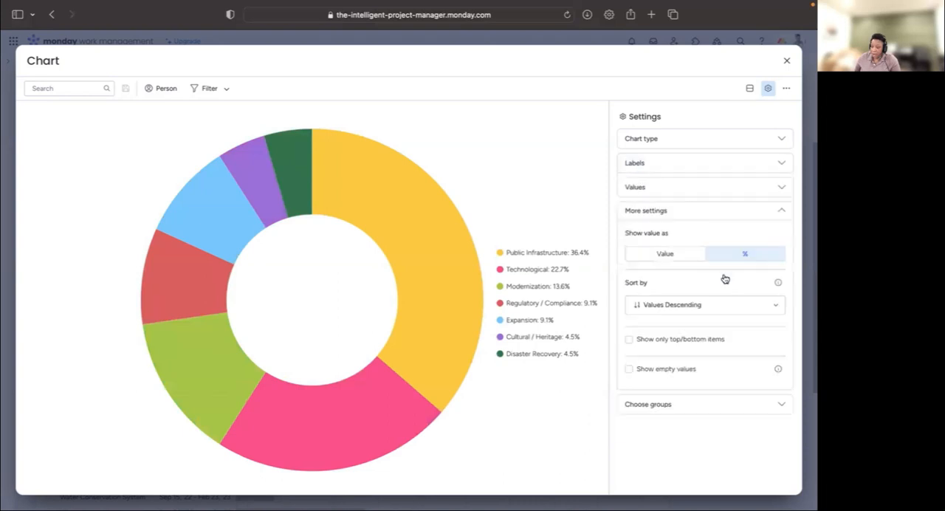
{"action": "left_click", "coordinate": [734, 313]}
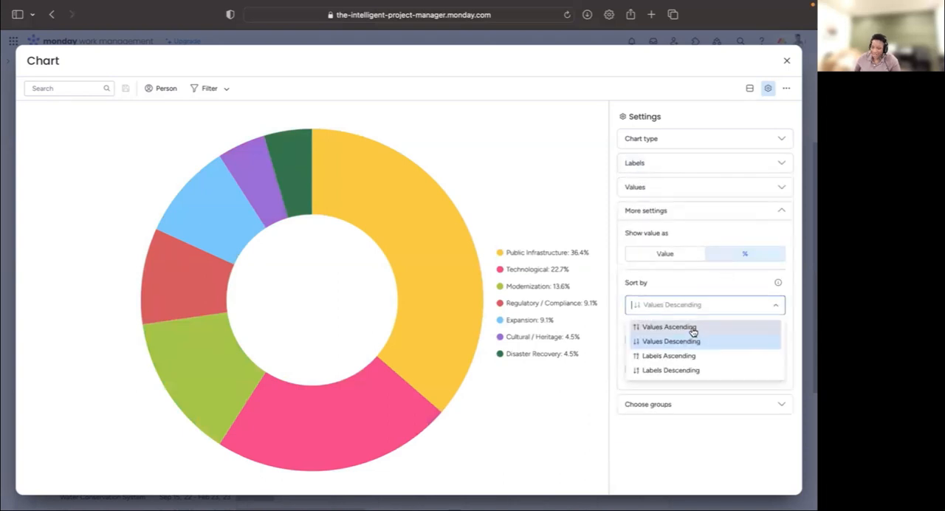
{"action": "left_click", "coordinate": [692, 329]}
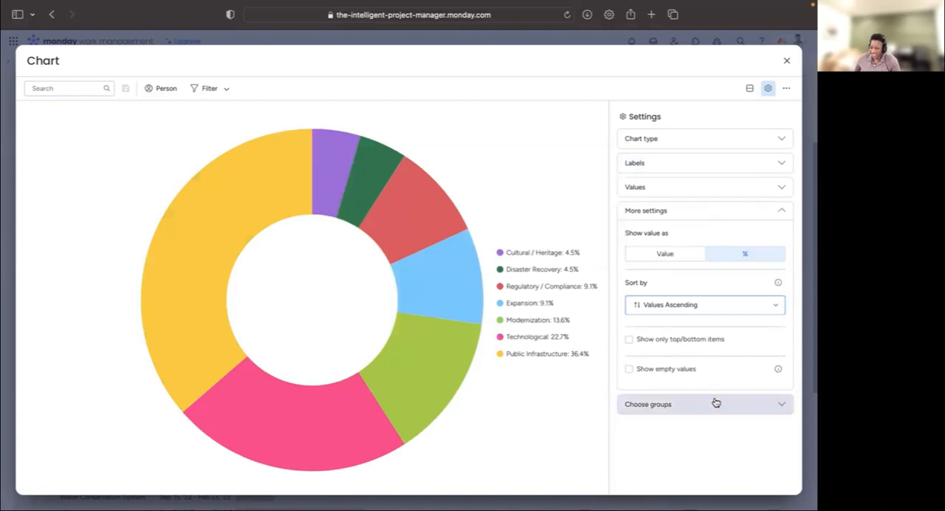
{"action": "left_click", "coordinate": [678, 259]}
{"action": "left_click", "coordinate": [679, 262]}
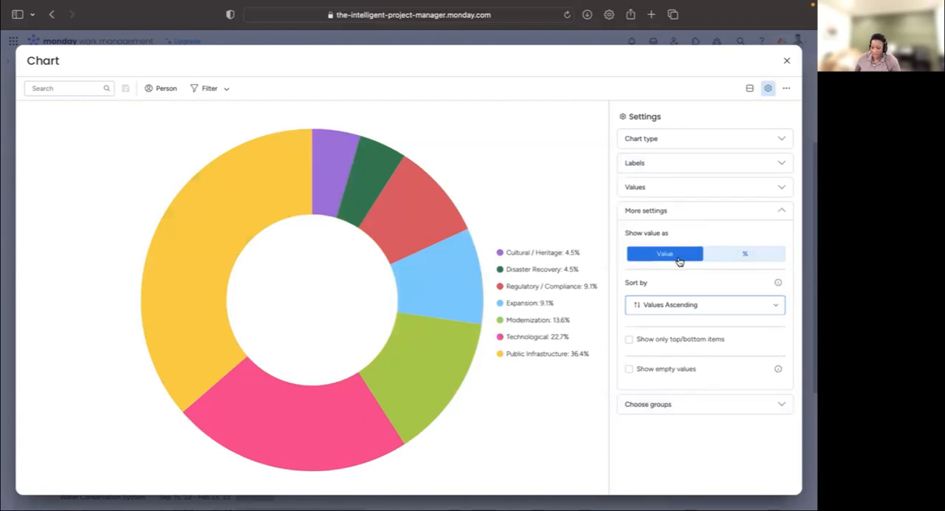
{"action": "left_click", "coordinate": [750, 255]}
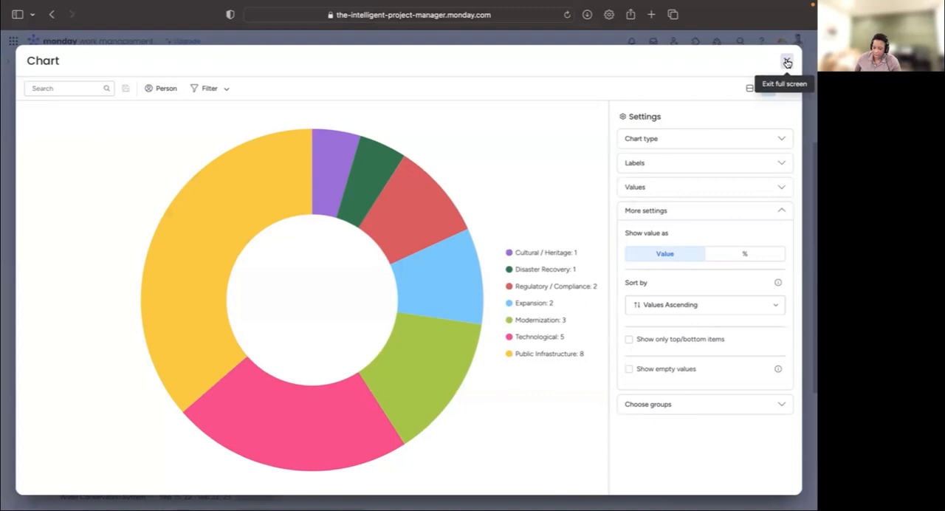
{"action": "left_click", "coordinate": [787, 62]}
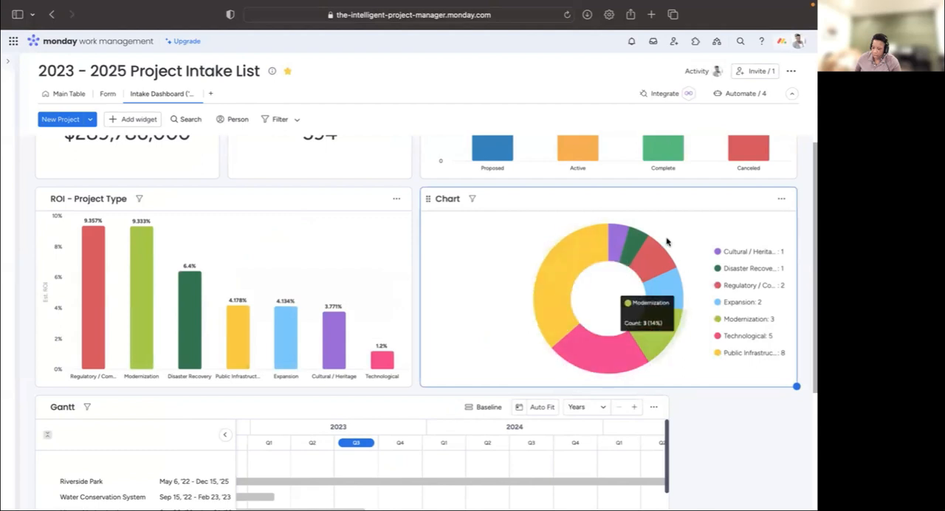
- Rename the donut chart widget to "Project - Project Type"
{"action": "left_click", "coordinate": [449, 199]}
{"action": "type", "text": "Project - "}
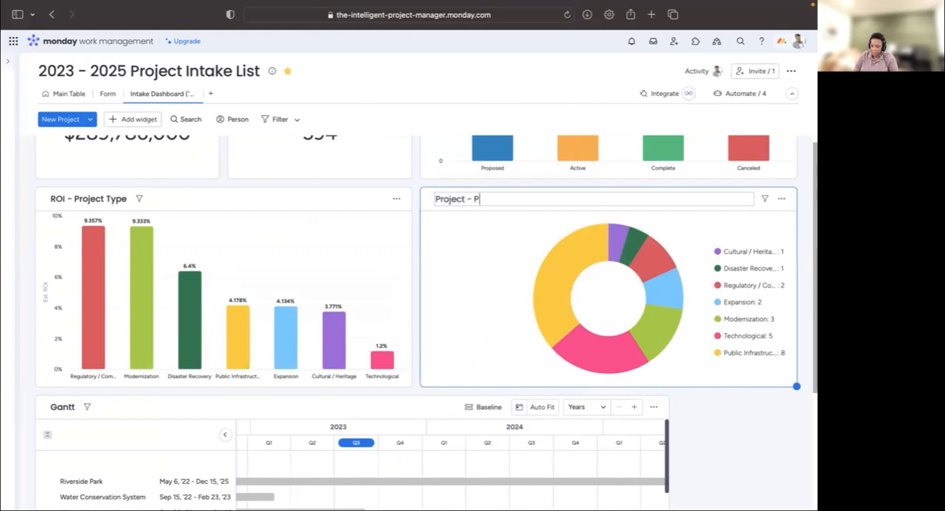
{"action": "type", "text": "Proej"}
{"action": "key", "text": "BackSpace"}
{"action": "type", "text": "t Type"}
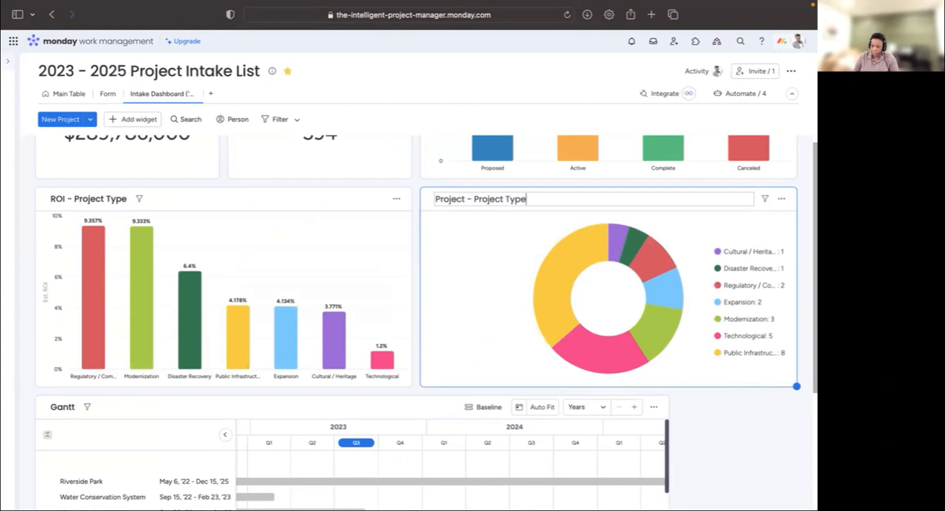
{"action": "left_click", "coordinate": [747, 426]}
- Enlarge the Gantt widget so it spans the full width of the dashboard and shows more project rows
{"action": "scroll", "coordinate": [669, 262], "scroll_direction": "up", "scroll_amount": 3}
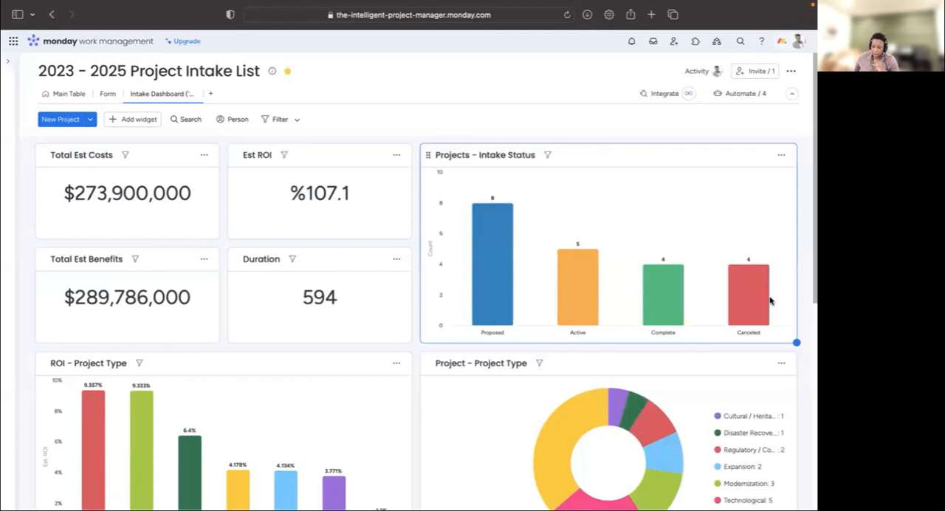
{"action": "scroll", "coordinate": [790, 271], "scroll_direction": "down", "scroll_amount": 5}
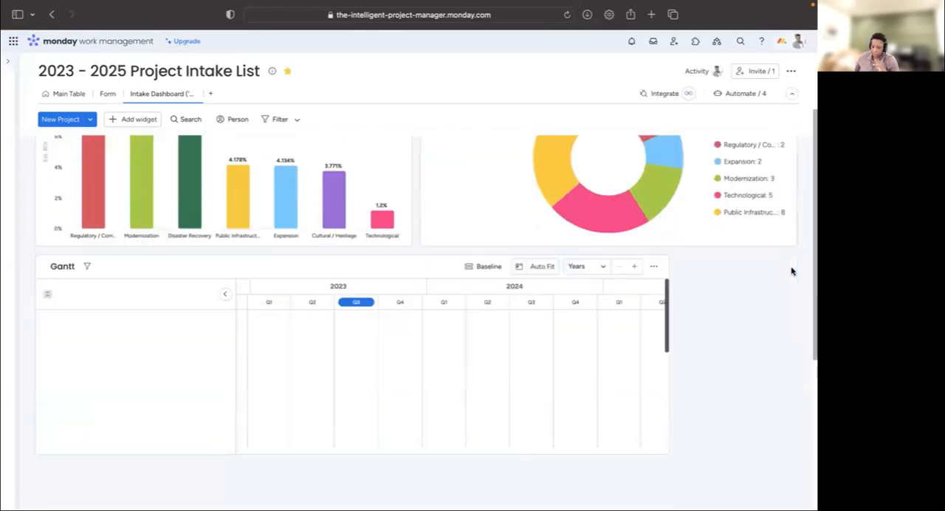
{"action": "scroll", "coordinate": [743, 304], "scroll_direction": "down", "scroll_amount": 2}
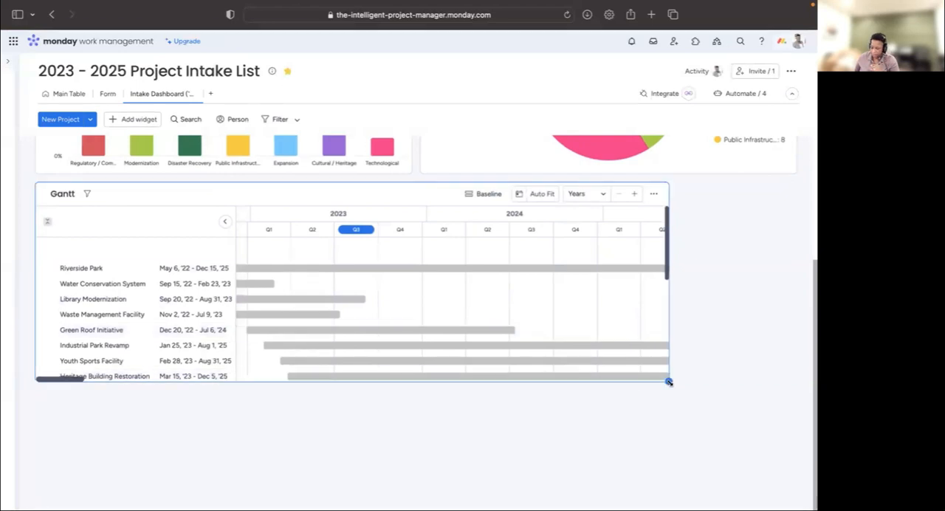
{"action": "left_click_drag", "start_coordinate": [669, 380], "coordinate": [796, 486]}
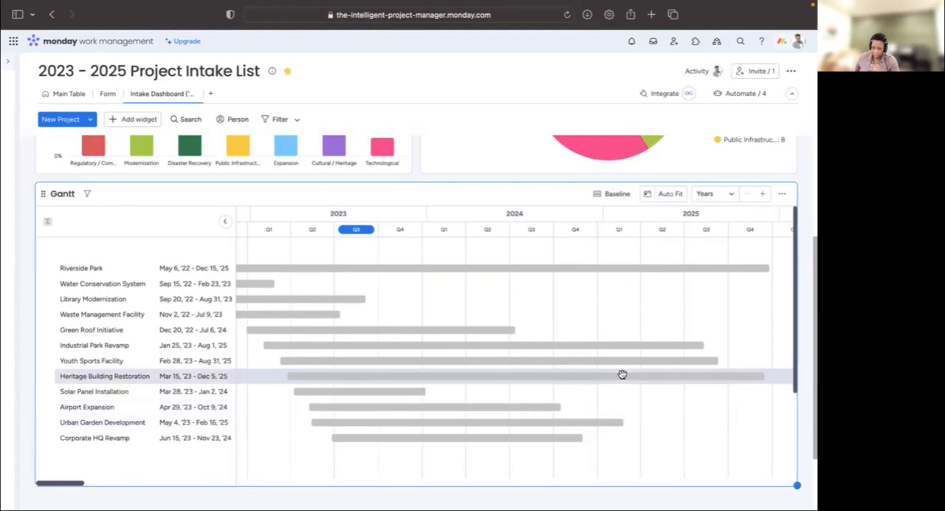
- Check the Gantt widget's remaining rows and extend its height to fit the project list through Public Transit Upgrade
{"action": "scroll", "coordinate": [616, 350], "scroll_direction": "down", "scroll_amount": 5}
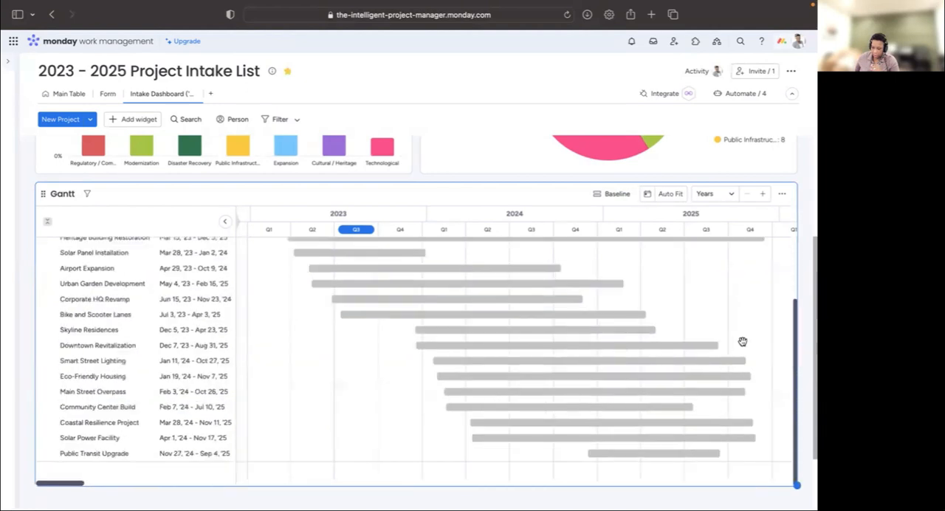
{"action": "scroll", "coordinate": [810, 305], "scroll_direction": "down", "scroll_amount": 3}
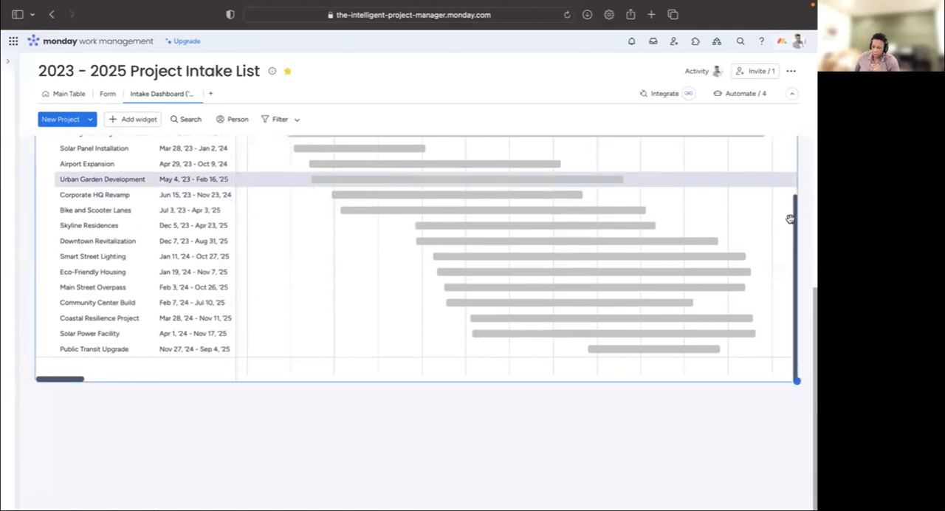
{"action": "scroll", "coordinate": [797, 243], "scroll_direction": "up", "scroll_amount": 2}
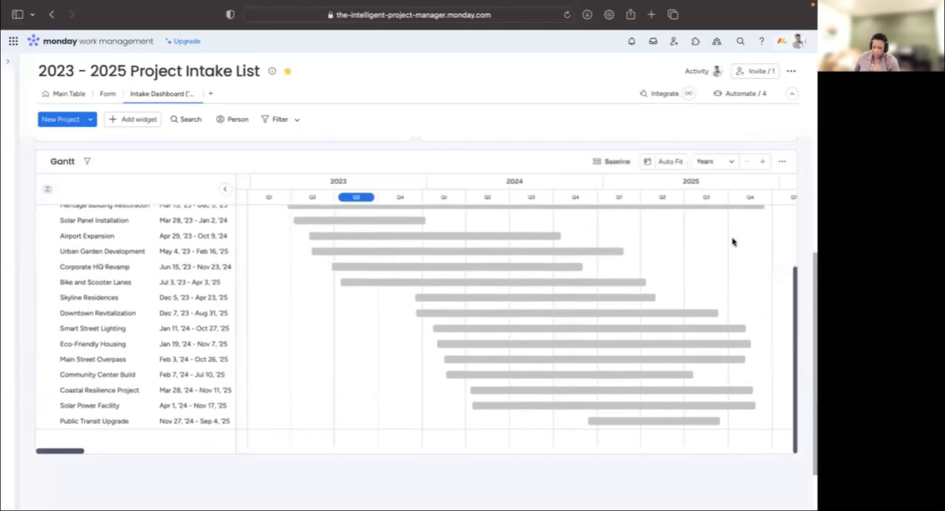
{"action": "scroll", "coordinate": [416, 290], "scroll_direction": "up", "scroll_amount": 3}
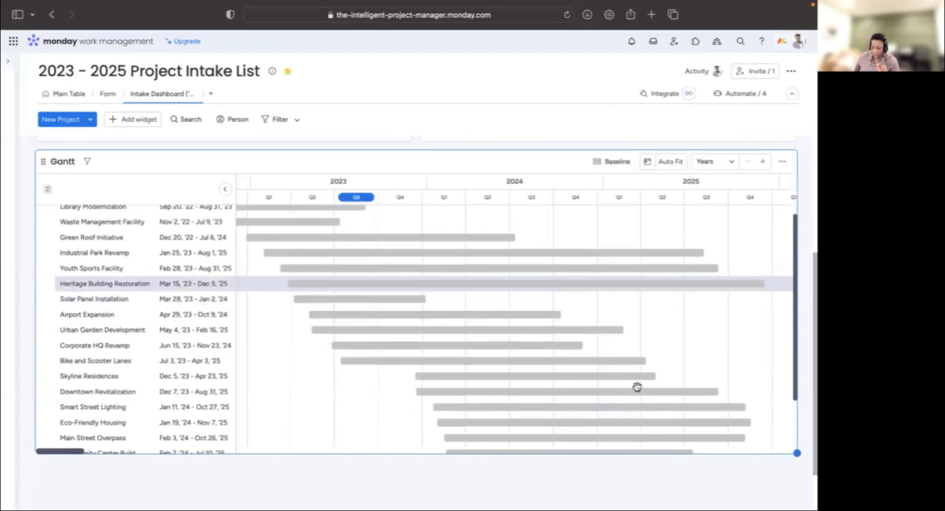
{"action": "left_click_drag", "start_coordinate": [796, 453], "coordinate": [801, 509]}
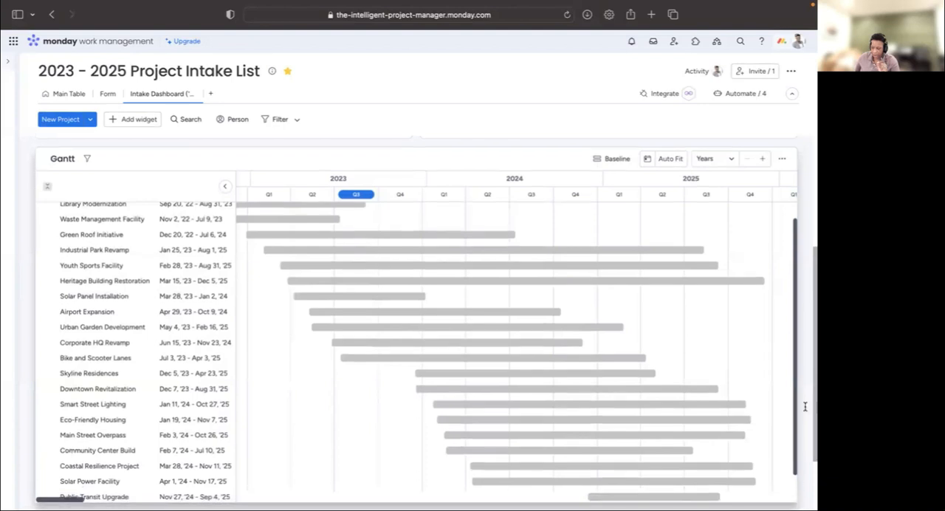
{"action": "scroll", "coordinate": [803, 405], "scroll_direction": "down", "scroll_amount": 3}
{"action": "left_click_drag", "start_coordinate": [793, 382], "coordinate": [802, 430]}
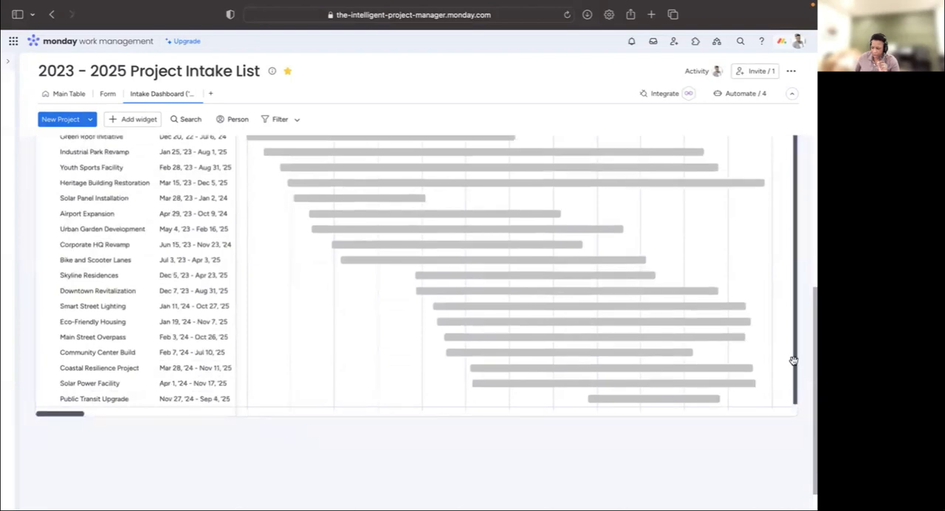
- Auto-fit the timeline of the Gantt widget
{"action": "scroll", "coordinate": [807, 358], "scroll_direction": "up", "scroll_amount": 5}
{"action": "scroll", "coordinate": [810, 355], "scroll_direction": "up", "scroll_amount": 6}
{"action": "scroll", "coordinate": [811, 355], "scroll_direction": "down", "scroll_amount": 10}
{"action": "scroll", "coordinate": [811, 355], "scroll_direction": "up", "scroll_amount": 4}
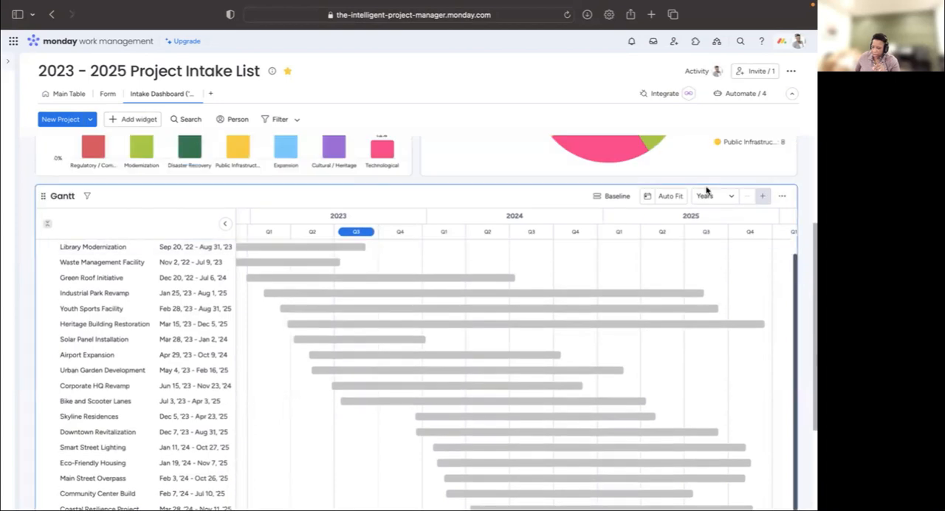
{"action": "left_click", "coordinate": [672, 203]}
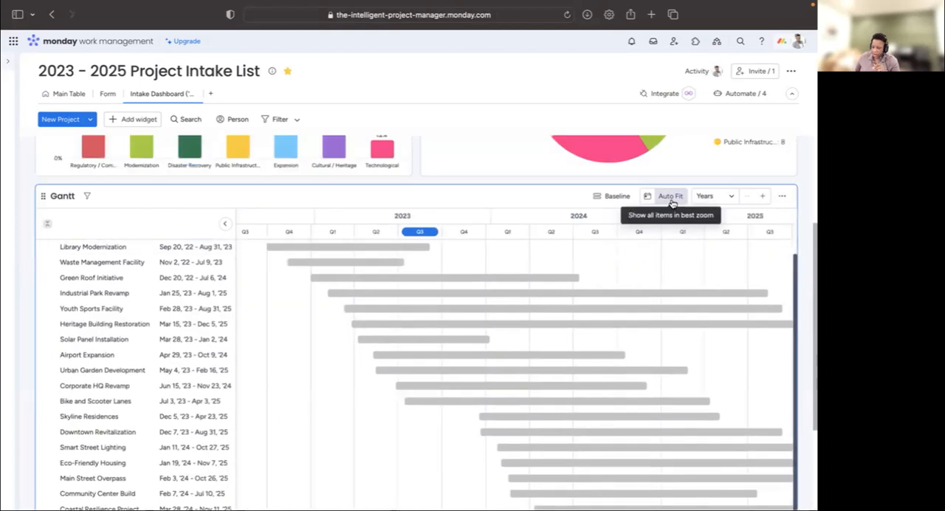
- Open the Gantt widget's settings and color its bars by Status
{"action": "left_click", "coordinate": [784, 198]}
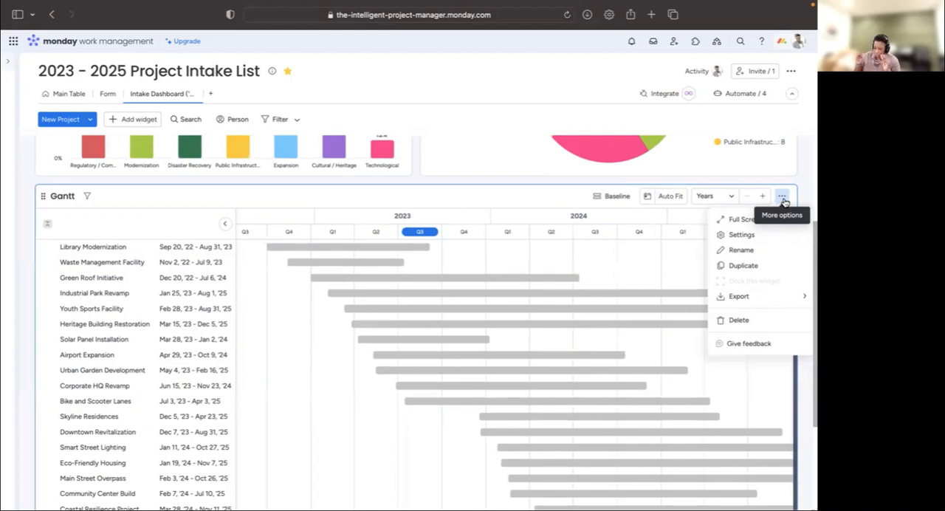
{"action": "left_click", "coordinate": [745, 235]}
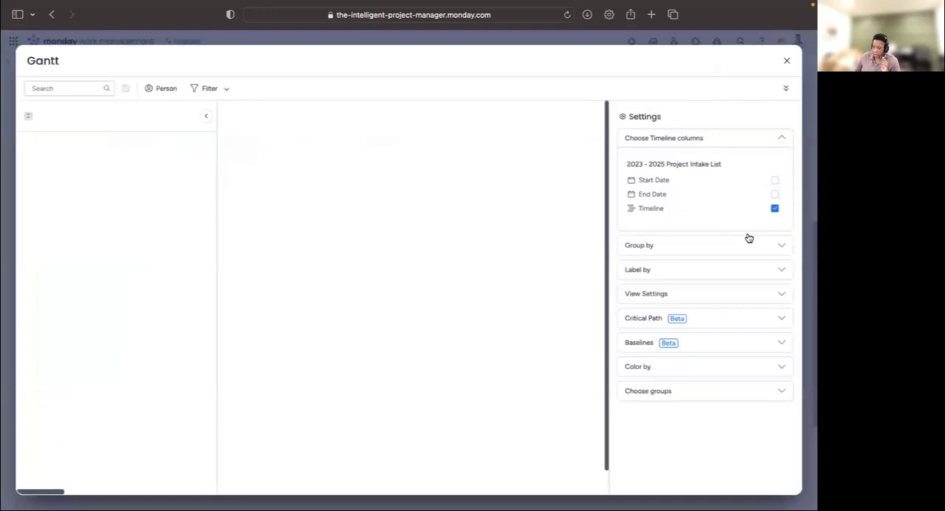
{"action": "left_click", "coordinate": [696, 375]}
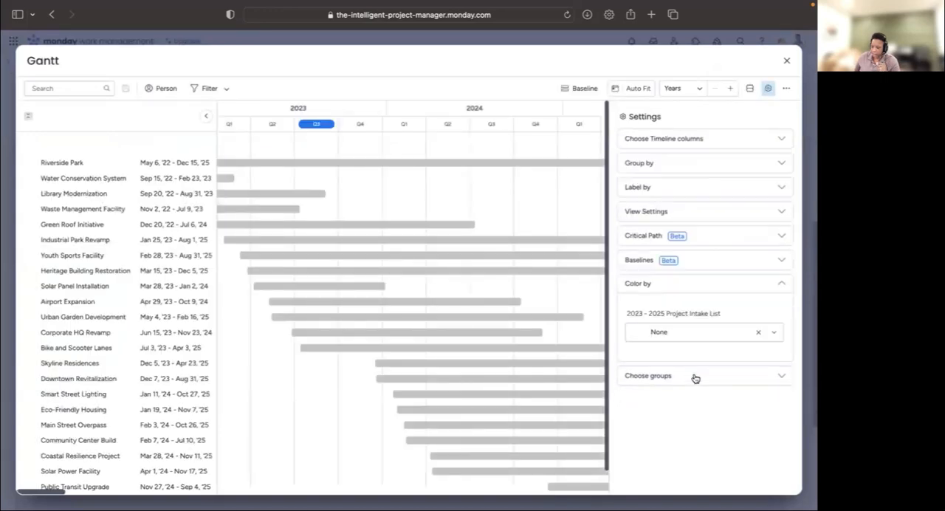
{"action": "left_click", "coordinate": [685, 332]}
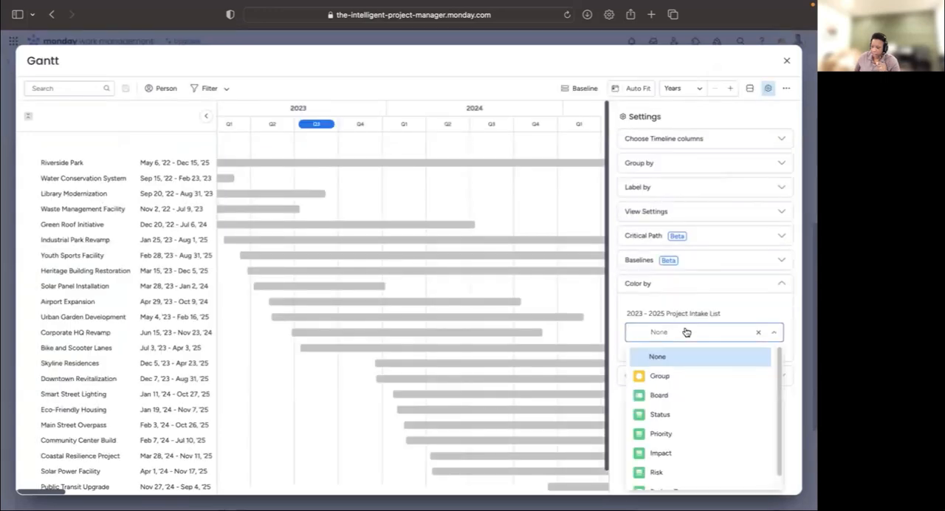
{"action": "left_click", "coordinate": [671, 412]}
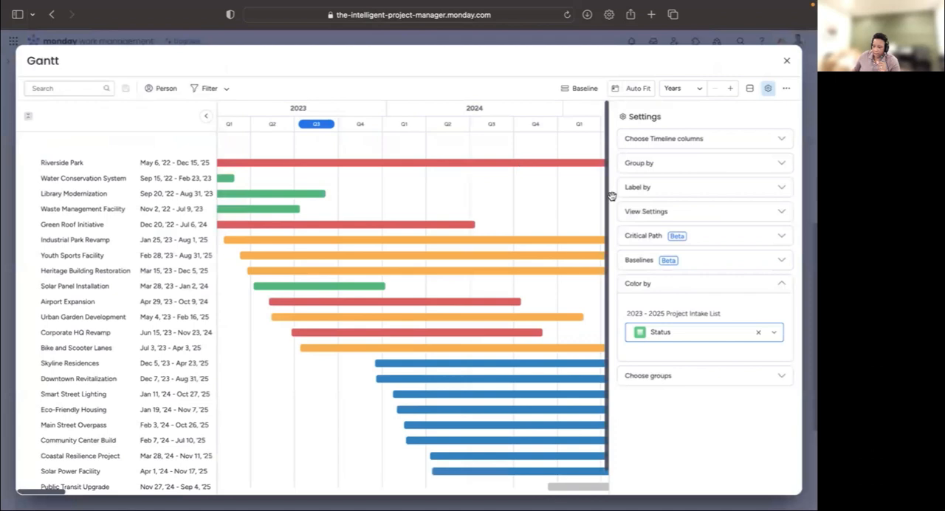
- Switch the Gantt bar coloring to Group, close the settings, and review the colored project bars on the dashboard
{"action": "left_click", "coordinate": [727, 339]}
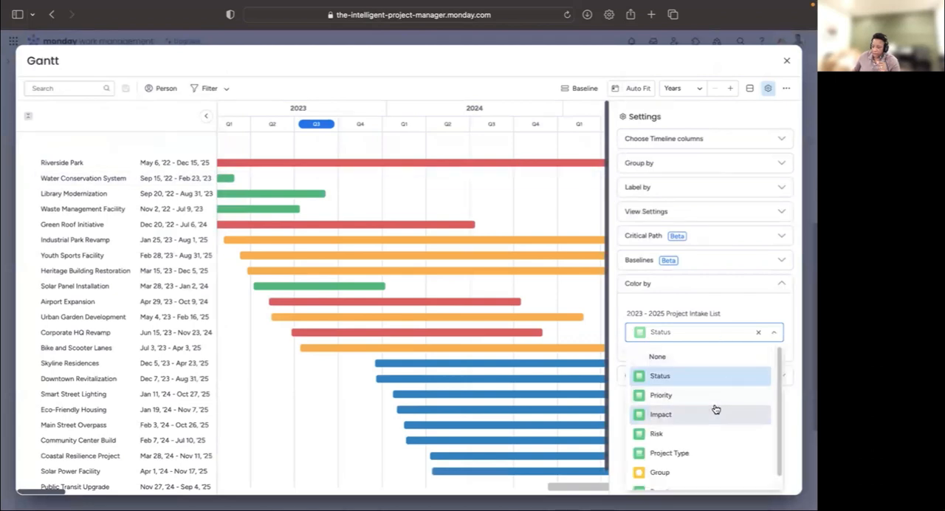
{"action": "left_click", "coordinate": [686, 459]}
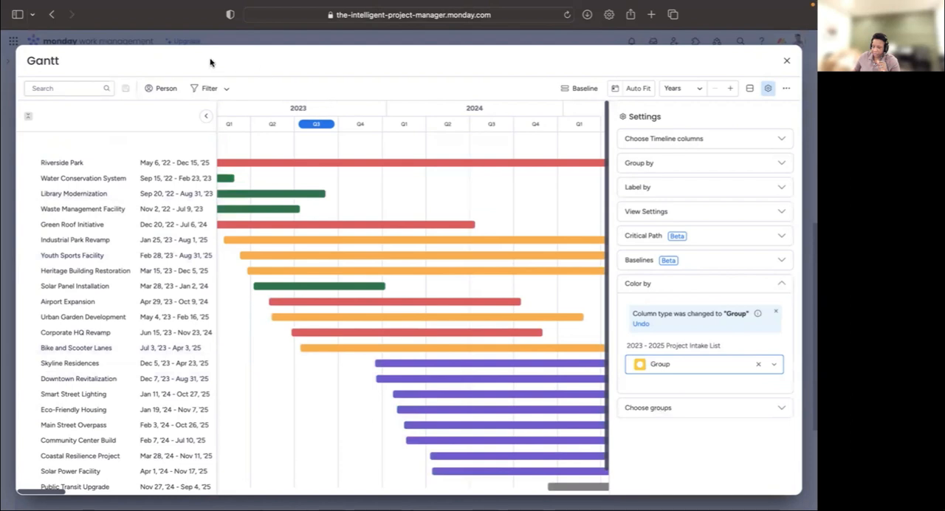
{"action": "left_click", "coordinate": [787, 62]}
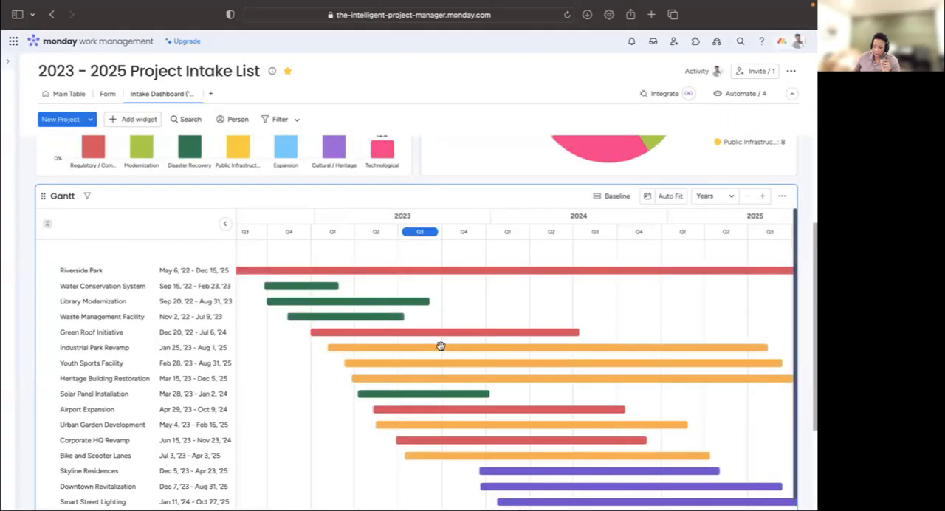
{"action": "scroll", "coordinate": [810, 258], "scroll_direction": "down", "scroll_amount": 3}
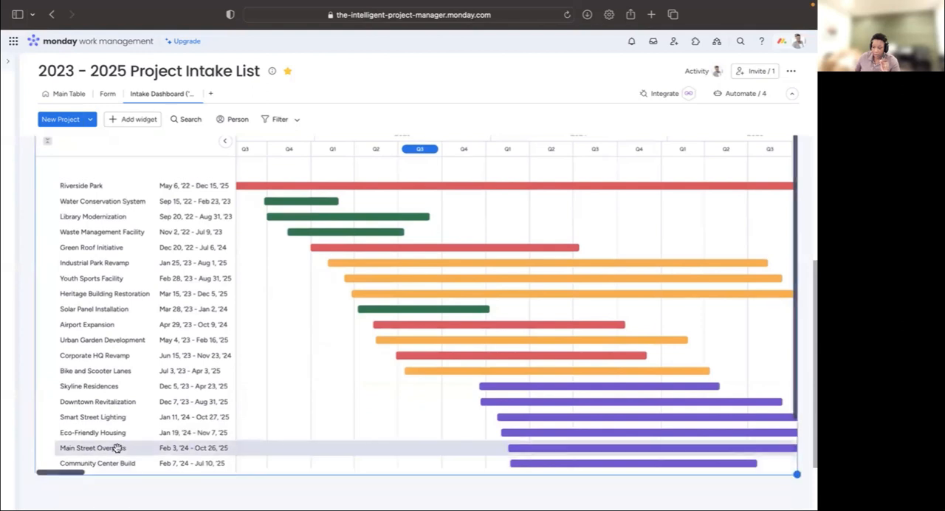
{"action": "scroll", "coordinate": [262, 403], "scroll_direction": "up", "scroll_amount": 1}
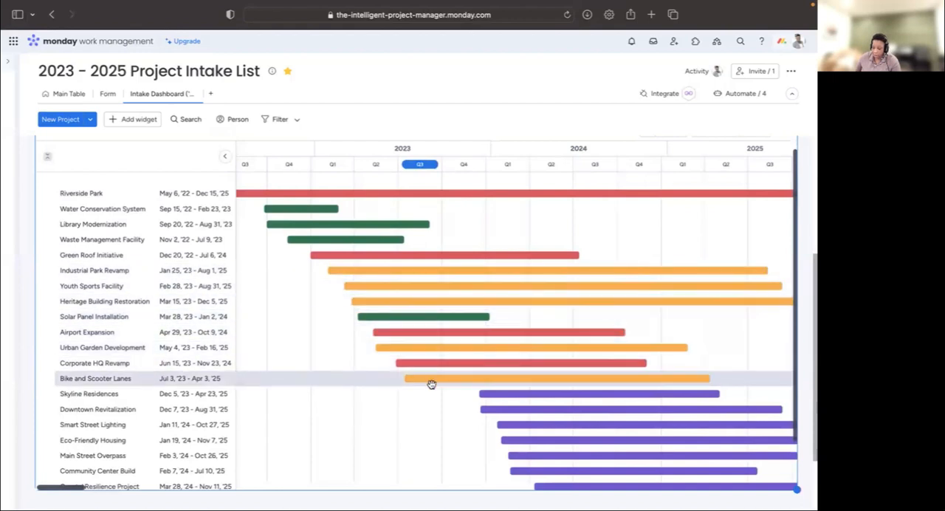
- Open the Riverside Park project from its Gantt bar, review its full item details, and close the item card
{"action": "scroll", "coordinate": [514, 383], "scroll_direction": "down", "scroll_amount": 3}
{"action": "scroll", "coordinate": [515, 381], "scroll_direction": "up", "scroll_amount": 1}
{"action": "scroll", "coordinate": [515, 381], "scroll_direction": "up", "scroll_amount": 2}
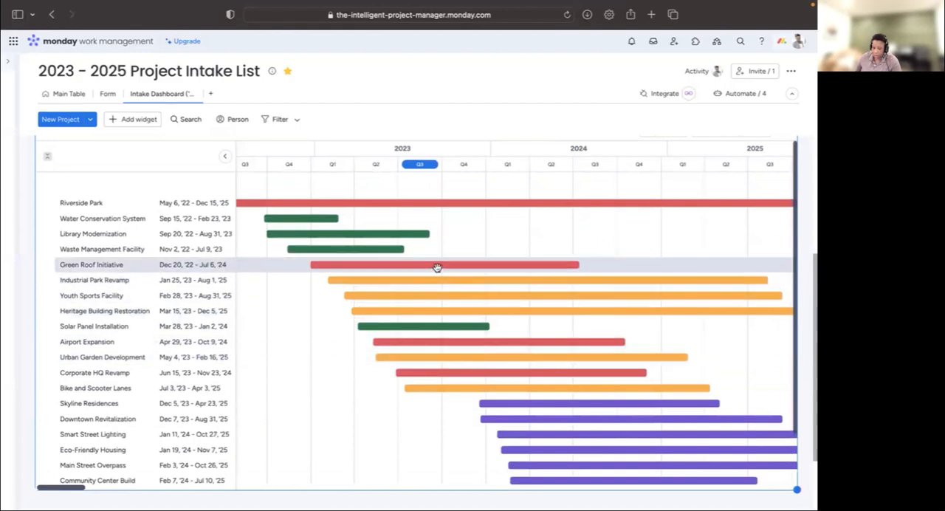
{"action": "left_click", "coordinate": [429, 204]}
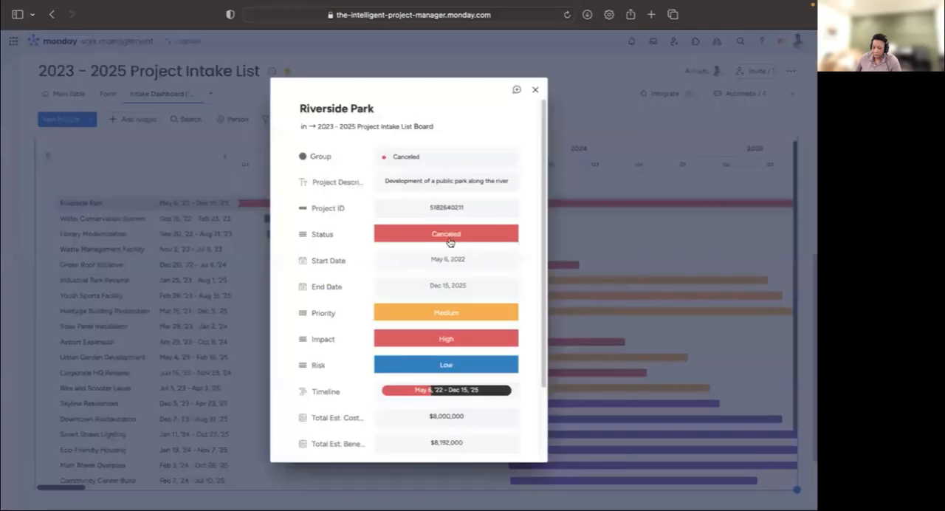
{"action": "scroll", "coordinate": [470, 321], "scroll_direction": "down", "scroll_amount": 4}
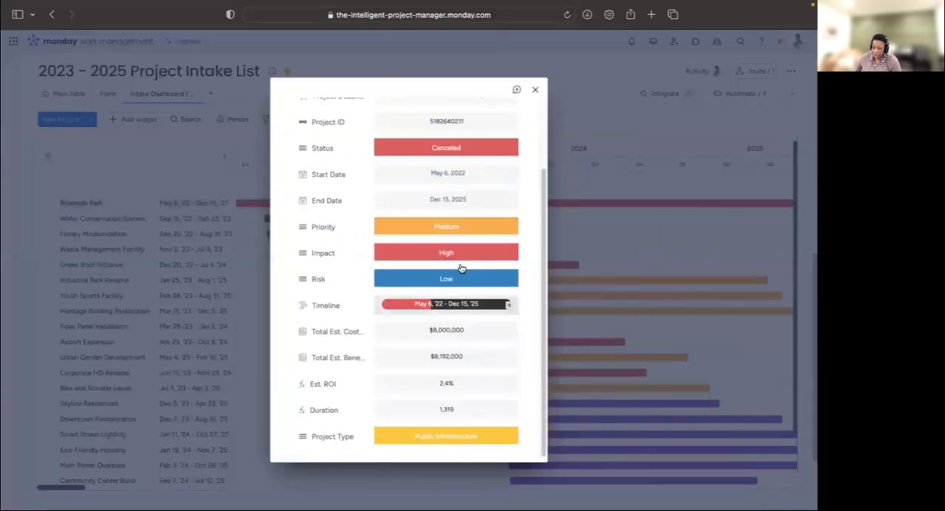
{"action": "scroll", "coordinate": [452, 144], "scroll_direction": "up", "scroll_amount": 3}
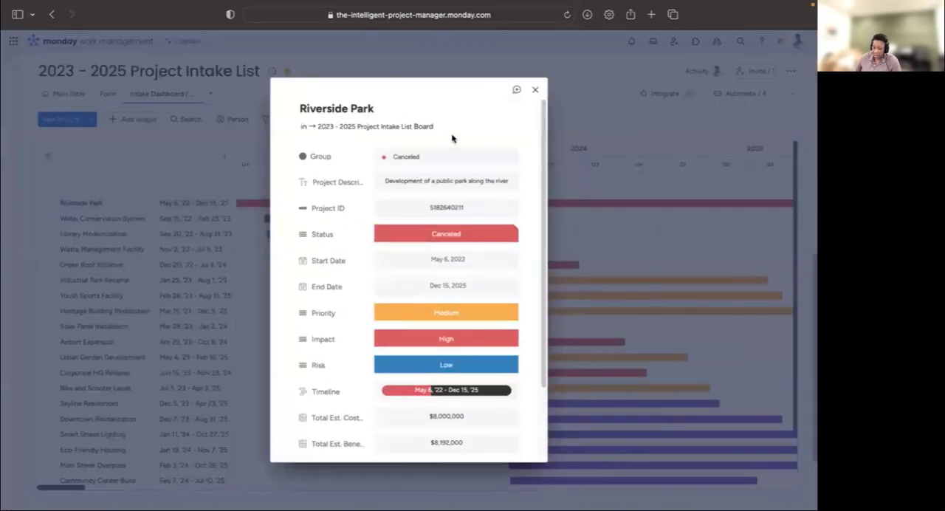
{"action": "left_click", "coordinate": [649, 234]}
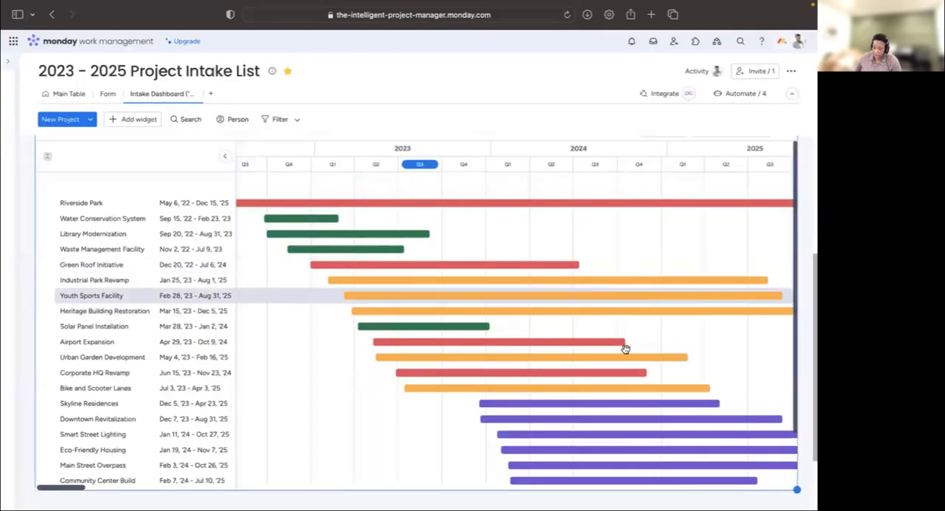
- Find the Table widget in the Widgets Center by searching for "tab" and add it to the Intake Dashboard
{"action": "scroll", "coordinate": [626, 350], "scroll_direction": "down", "scroll_amount": 3}
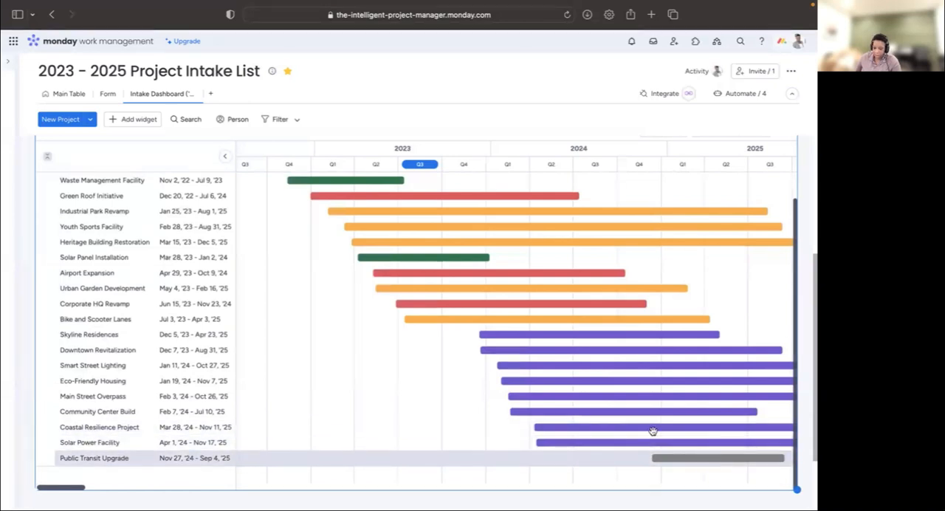
{"action": "scroll", "coordinate": [792, 257], "scroll_direction": "up", "scroll_amount": 1}
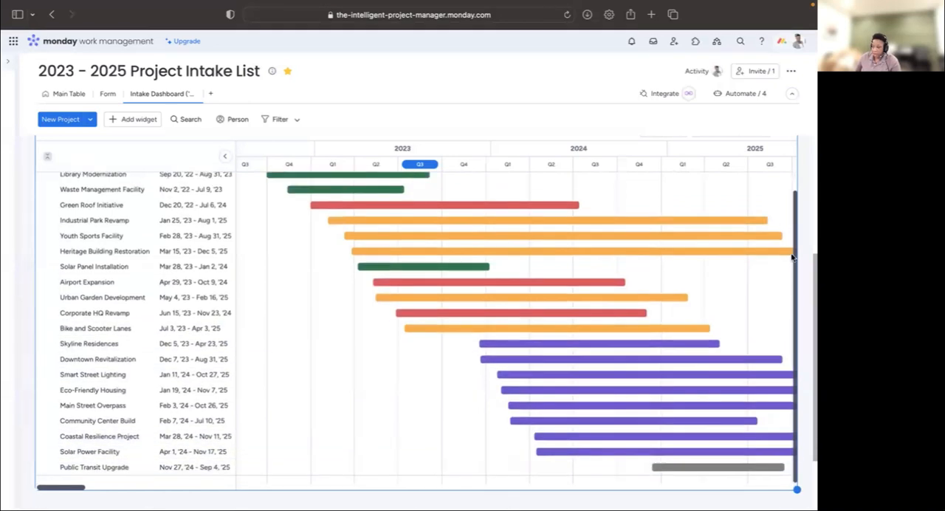
{"action": "scroll", "coordinate": [792, 257], "scroll_direction": "up", "scroll_amount": 3}
{"action": "scroll", "coordinate": [804, 228], "scroll_direction": "up", "scroll_amount": 5}
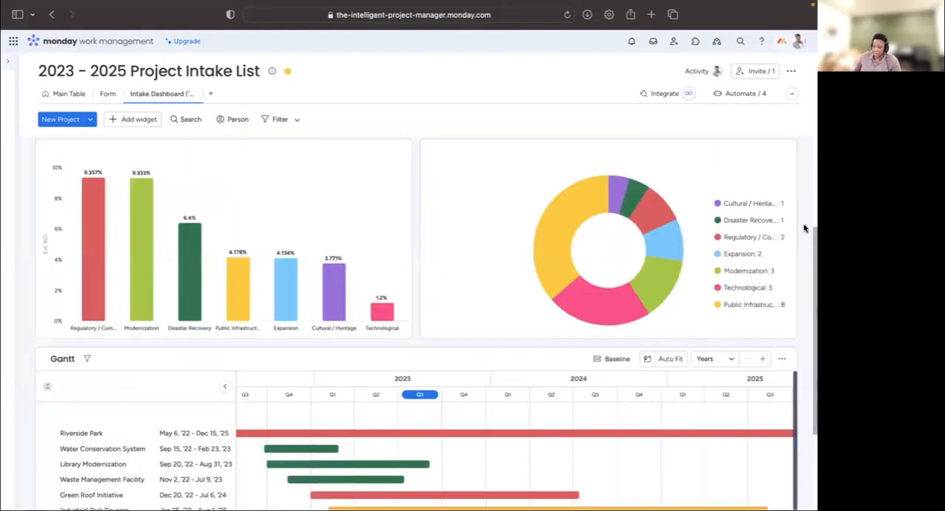
{"action": "scroll", "coordinate": [664, 236], "scroll_direction": "up", "scroll_amount": 5}
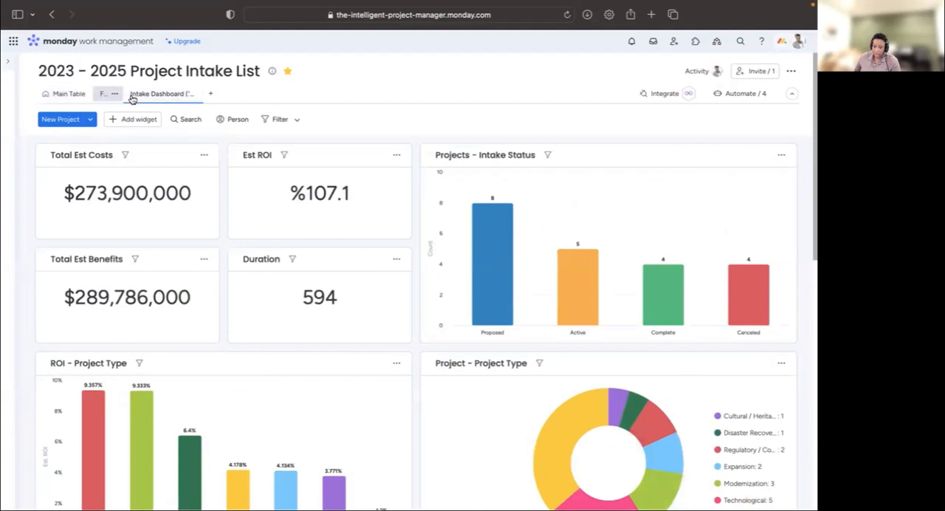
{"action": "scroll", "coordinate": [194, 144], "scroll_direction": "down", "scroll_amount": 10}
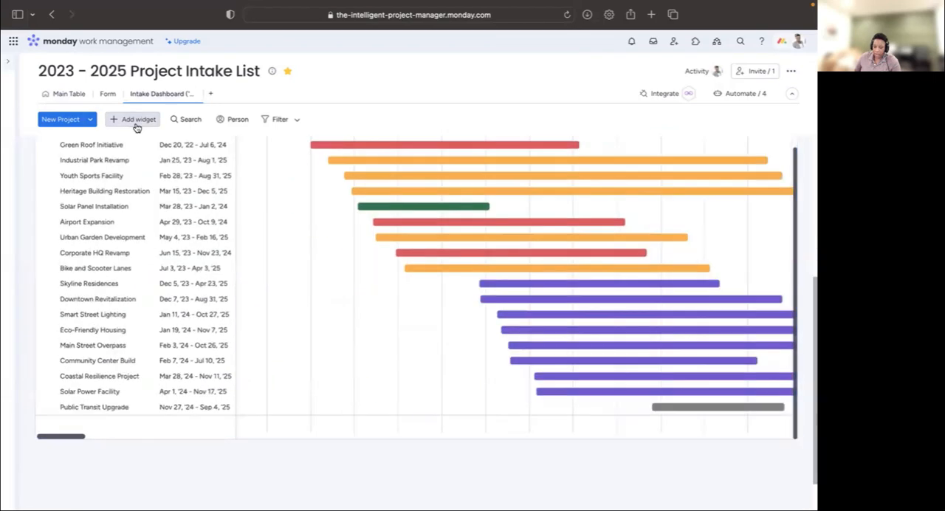
{"action": "left_click", "coordinate": [137, 129]}
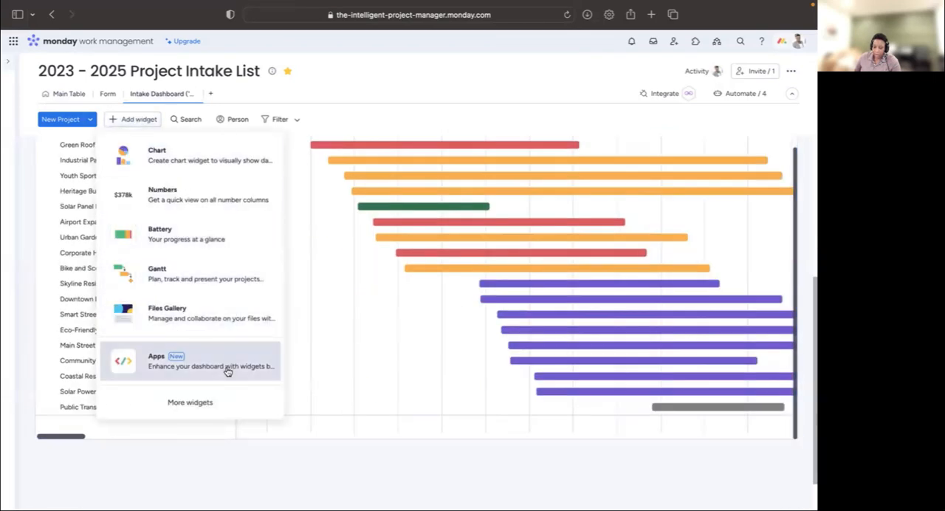
{"action": "left_click", "coordinate": [220, 401]}
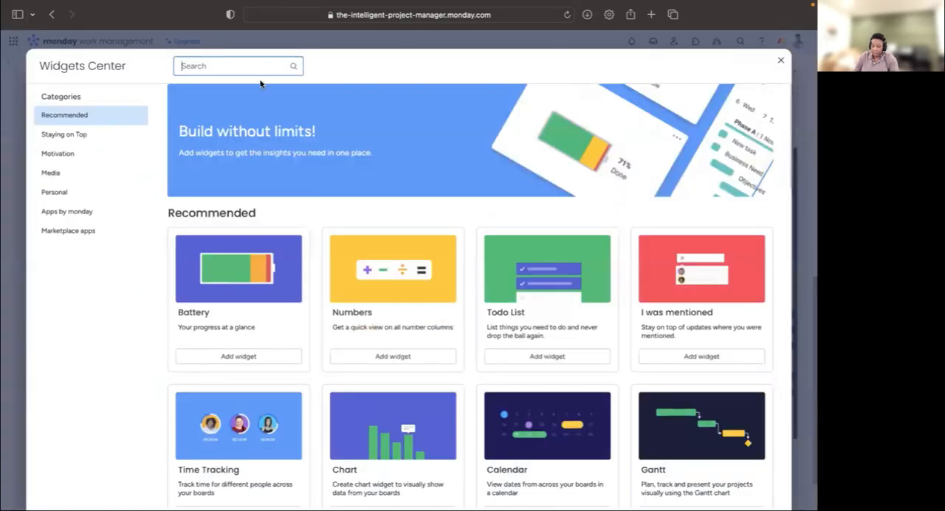
{"action": "type", "text": "tab"}
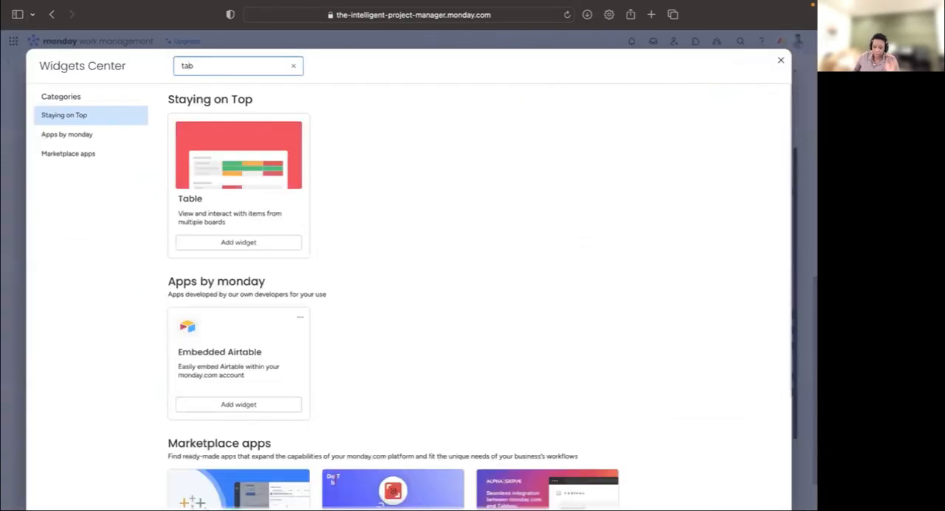
{"action": "left_click", "coordinate": [259, 176]}
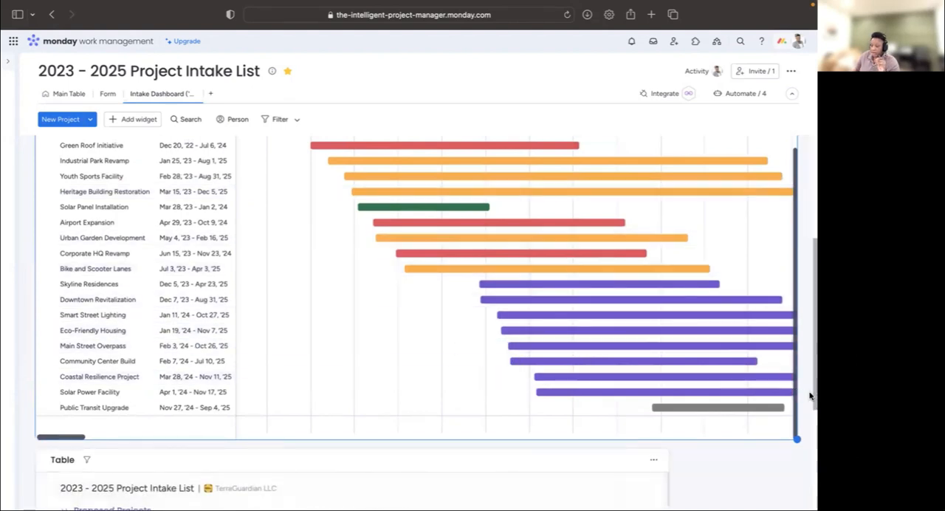
- Widen the Table widget to the full dashboard width and extend its height to reach the Active Projects group
{"action": "scroll", "coordinate": [795, 408], "scroll_direction": "down", "scroll_amount": 3}
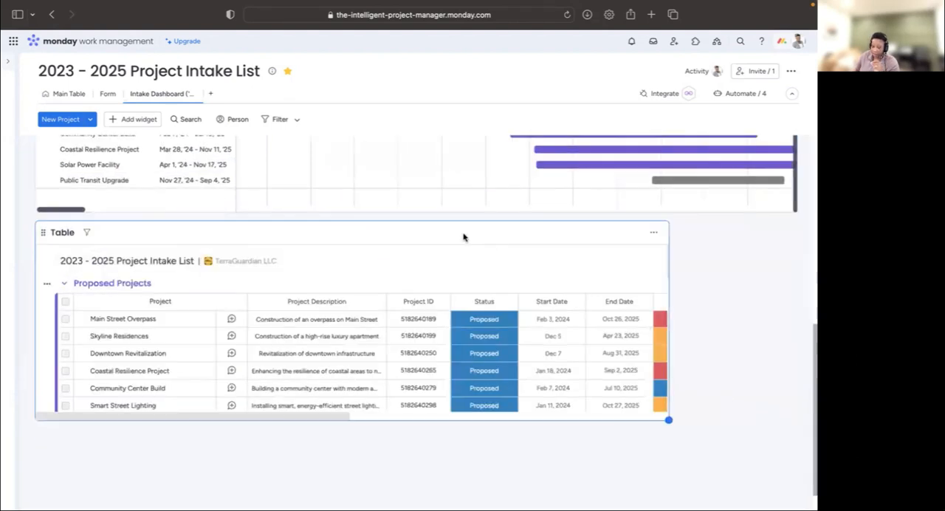
{"action": "left_click_drag", "start_coordinate": [739, 449], "coordinate": [800, 437]}
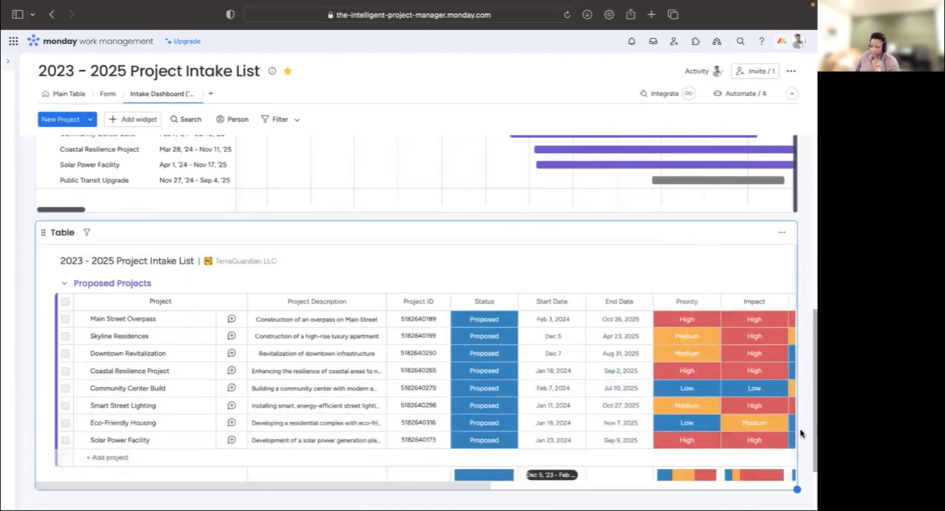
{"action": "scroll", "coordinate": [802, 355], "scroll_direction": "down", "scroll_amount": 1}
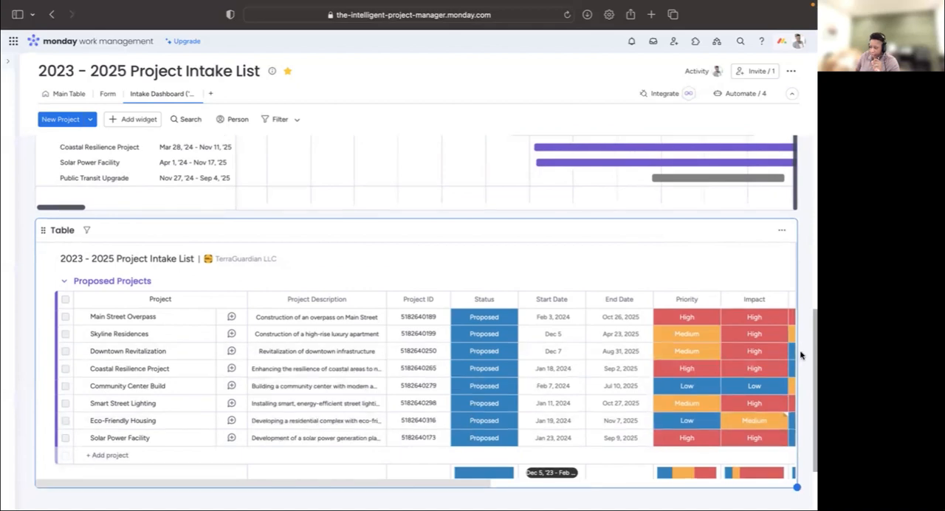
{"action": "scroll", "coordinate": [801, 355], "scroll_direction": "down", "scroll_amount": 3}
{"action": "left_click_drag", "start_coordinate": [795, 423], "coordinate": [802, 493]}
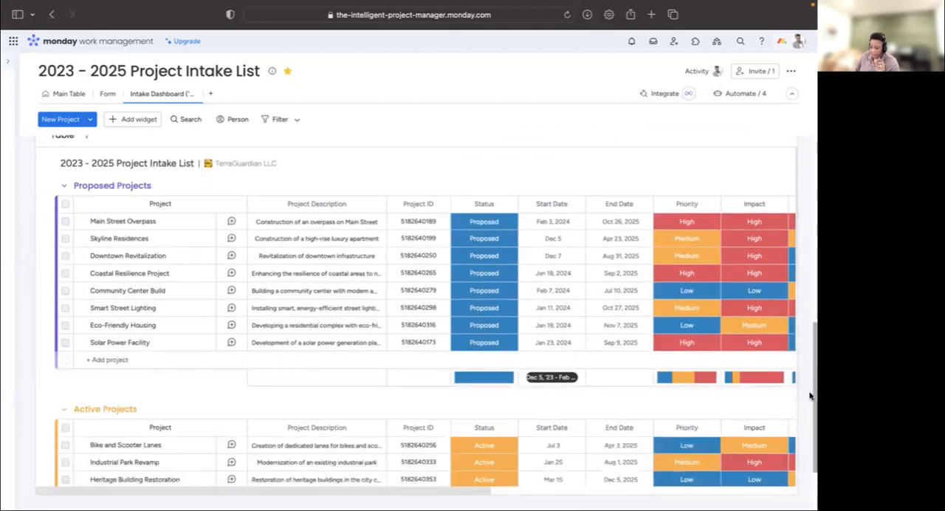
- Extend the Table widget's height further to fit the Canceled, Completed and On-Hold groups
{"action": "scroll", "coordinate": [808, 390], "scroll_direction": "down", "scroll_amount": 3}
{"action": "left_click_drag", "start_coordinate": [797, 380], "coordinate": [812, 477]}
{"action": "scroll", "coordinate": [812, 395], "scroll_direction": "down", "scroll_amount": 3}
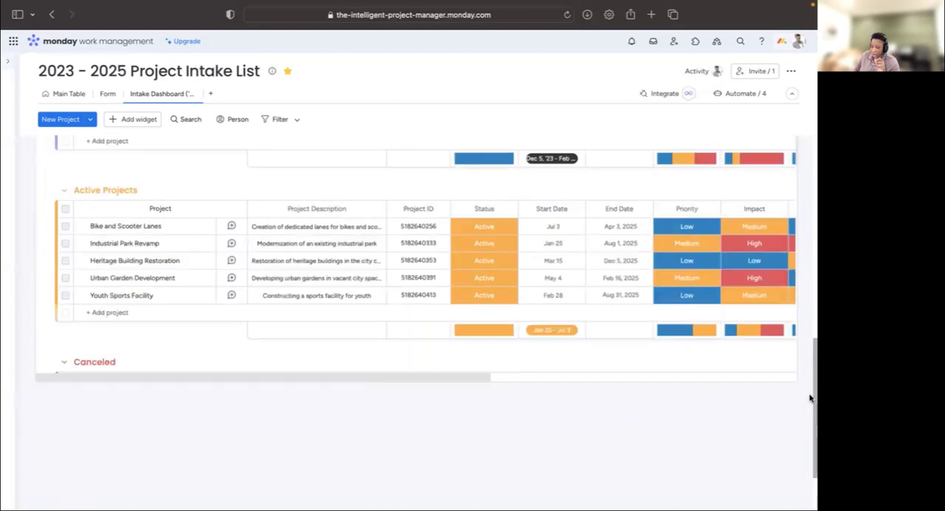
{"action": "left_click_drag", "start_coordinate": [803, 457], "coordinate": [808, 493]}
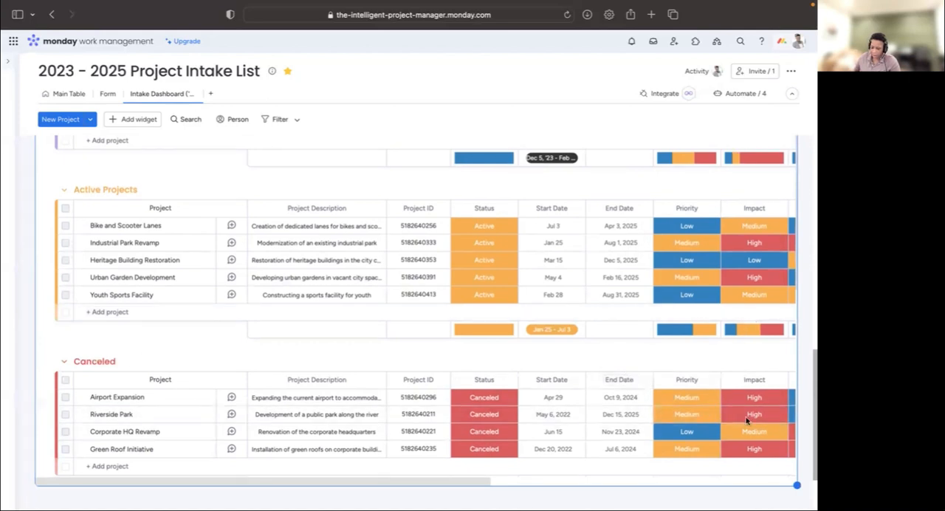
{"action": "scroll", "coordinate": [809, 410], "scroll_direction": "down", "scroll_amount": 3}
{"action": "scroll", "coordinate": [808, 409], "scroll_direction": "down", "scroll_amount": 2}
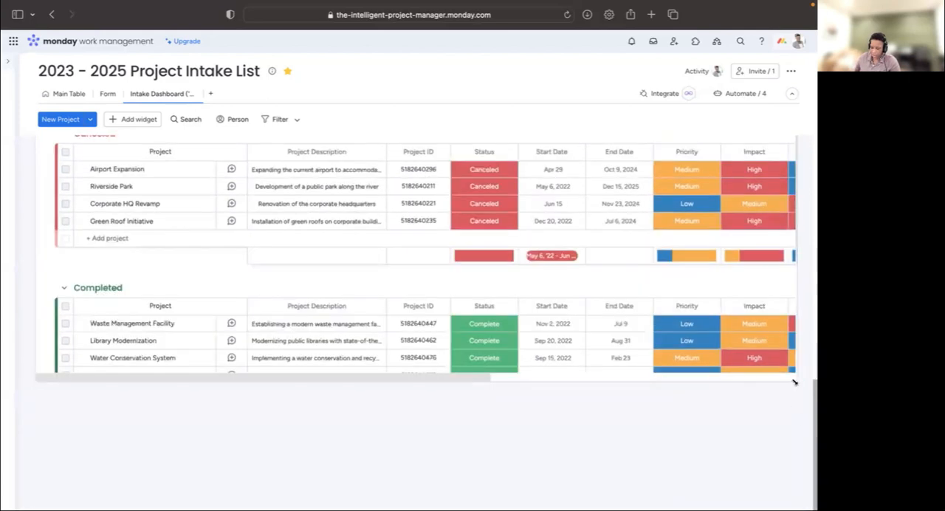
{"action": "left_click_drag", "start_coordinate": [796, 381], "coordinate": [809, 496]}
{"action": "scroll", "coordinate": [755, 384], "scroll_direction": "down", "scroll_amount": 1}
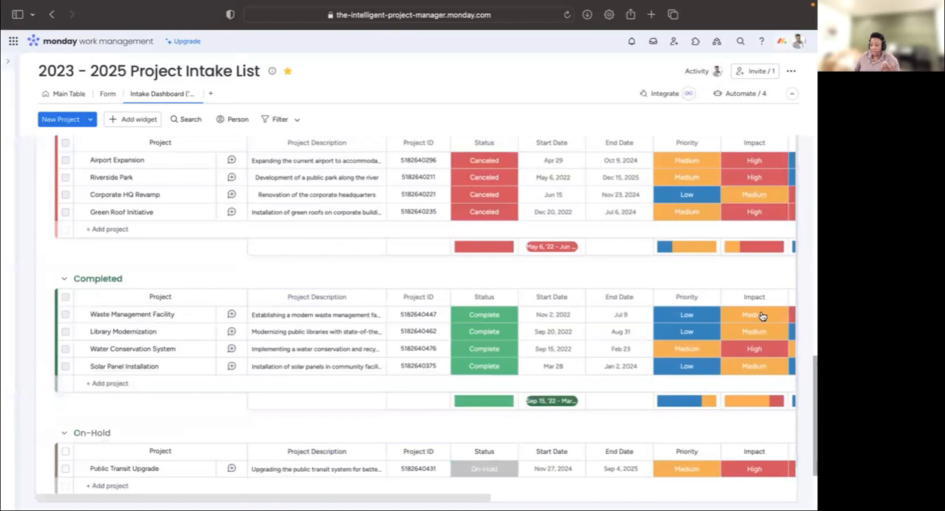
- Review the whole Intake Dashboard, comparing the charts, the Gantt widget and the new Table widget
{"action": "scroll", "coordinate": [803, 275], "scroll_direction": "up", "scroll_amount": 1}
{"action": "scroll", "coordinate": [803, 275], "scroll_direction": "up", "scroll_amount": 15}
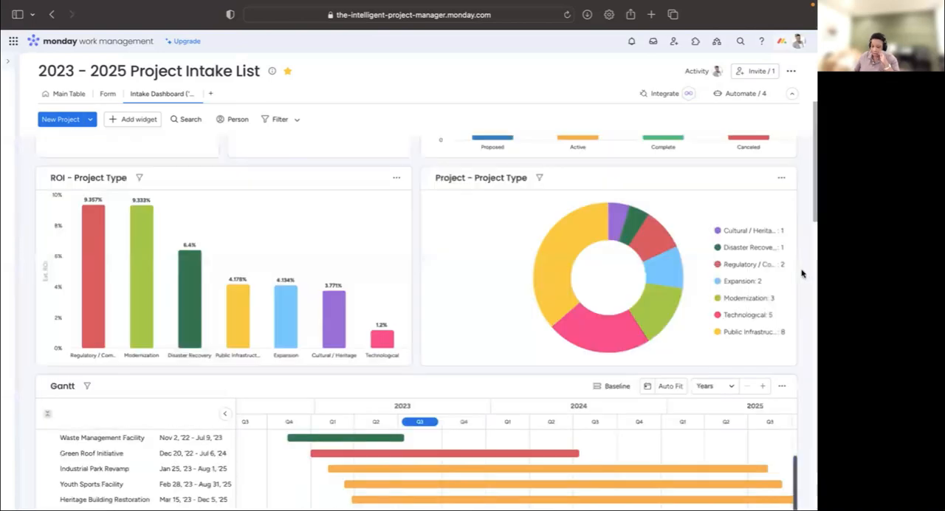
{"action": "scroll", "coordinate": [799, 269], "scroll_direction": "up", "scroll_amount": 5}
{"action": "scroll", "coordinate": [798, 267], "scroll_direction": "down", "scroll_amount": 15}
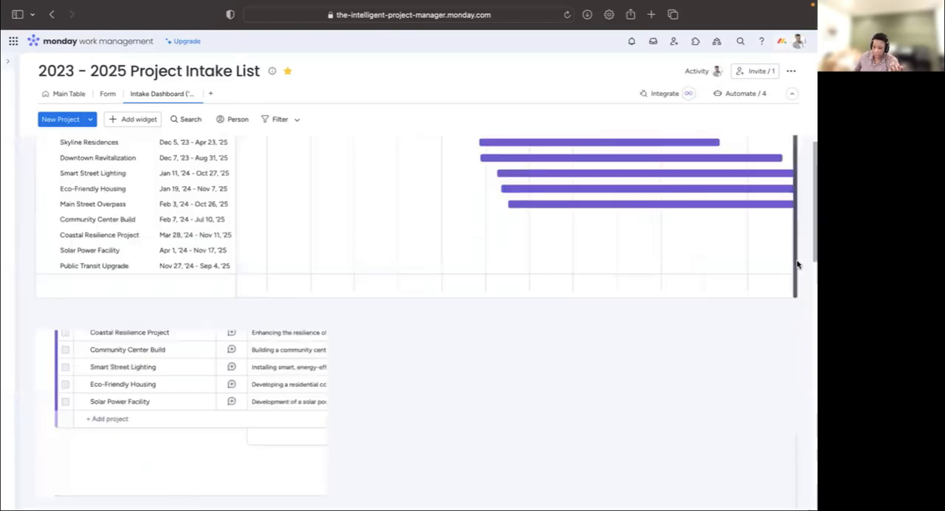
{"action": "scroll", "coordinate": [797, 263], "scroll_direction": "down", "scroll_amount": 10}
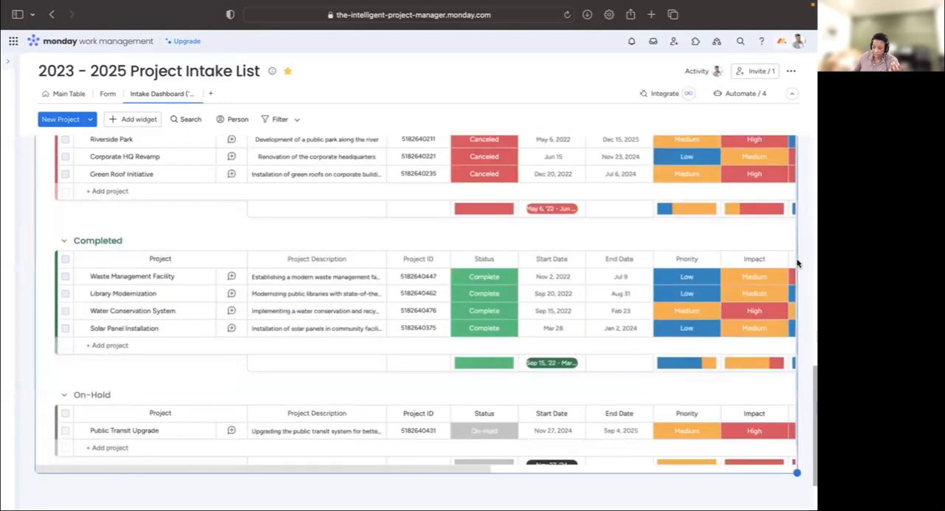
{"action": "scroll", "coordinate": [798, 263], "scroll_direction": "up", "scroll_amount": 15}
{"action": "scroll", "coordinate": [798, 262], "scroll_direction": "up", "scroll_amount": 5}
{"action": "scroll", "coordinate": [798, 264], "scroll_direction": "down", "scroll_amount": 5}
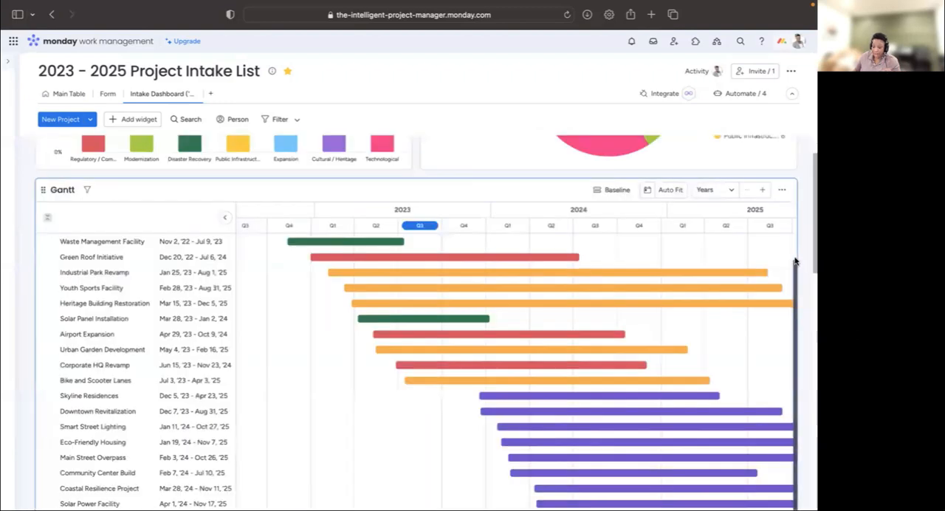
{"action": "scroll", "coordinate": [802, 283], "scroll_direction": "down", "scroll_amount": 5}
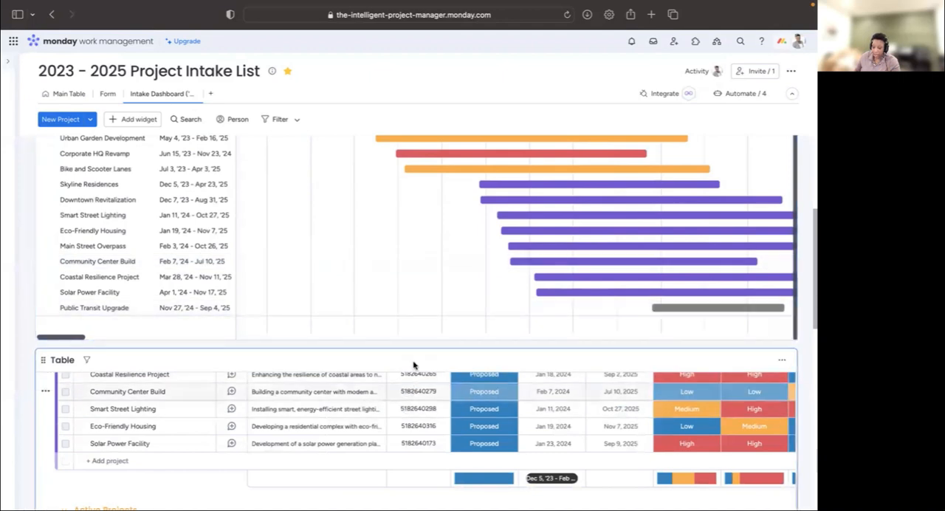
{"action": "scroll", "coordinate": [630, 273], "scroll_direction": "up", "scroll_amount": 3}
{"action": "scroll", "coordinate": [630, 273], "scroll_direction": "up", "scroll_amount": 2}
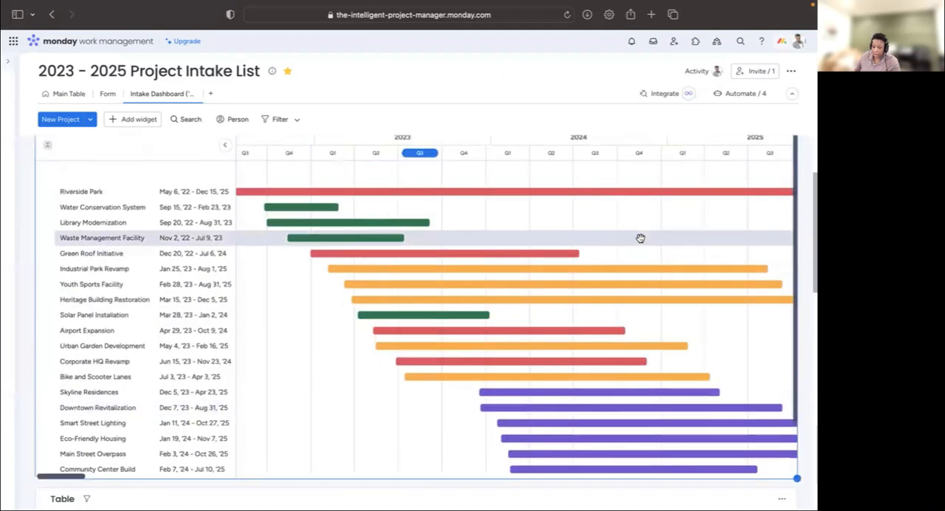
- Drill into the Cultural / Heritage bar of the ROI - Project Type chart, inspect its project and Priority options, and exit the drill-down
{"action": "scroll", "coordinate": [412, 343], "scroll_direction": "up", "scroll_amount": 5}
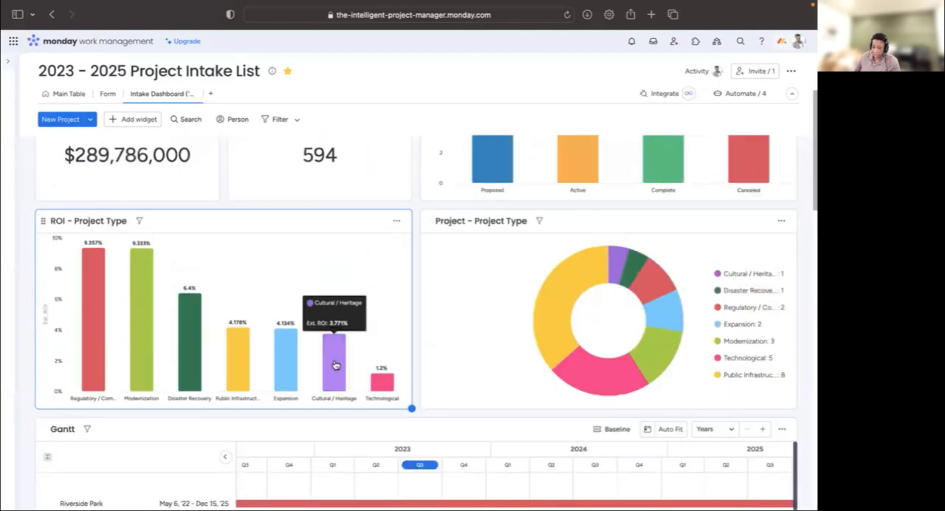
{"action": "left_click", "coordinate": [336, 365]}
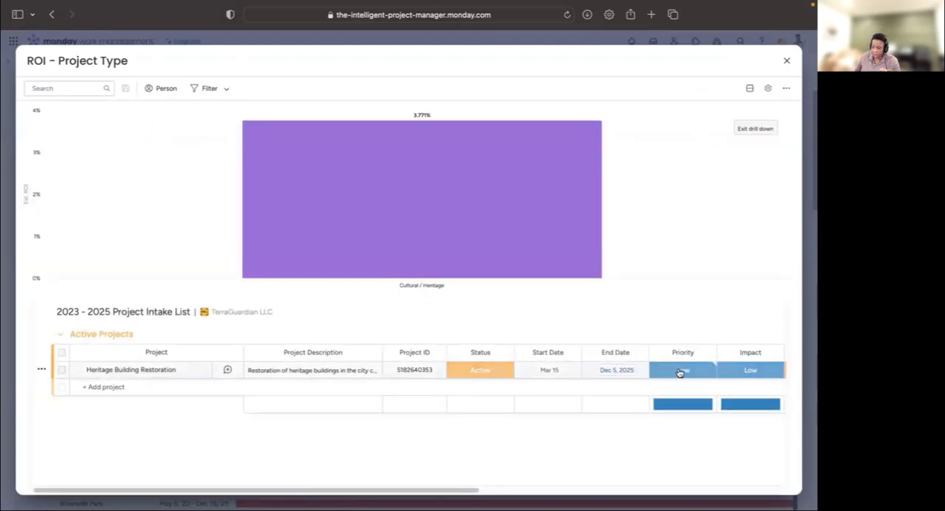
{"action": "left_click", "coordinate": [679, 371]}
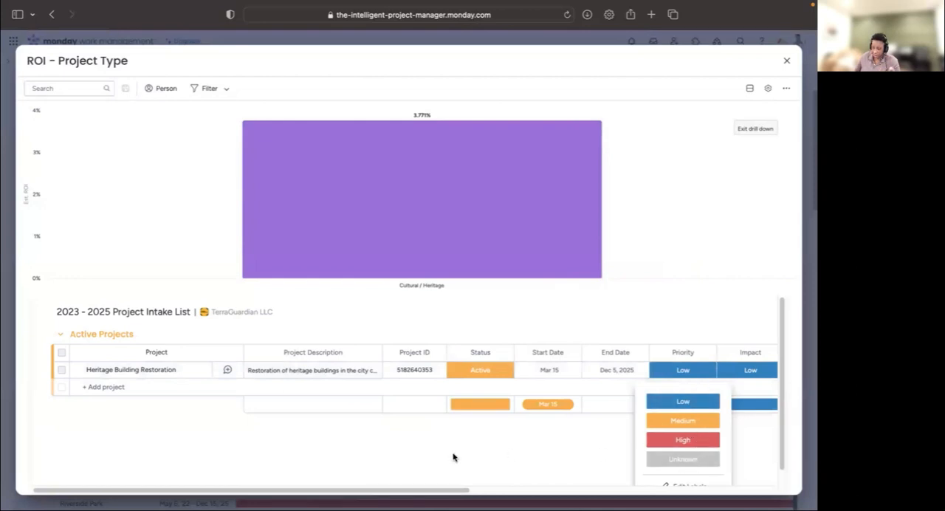
{"action": "left_click", "coordinate": [694, 144]}
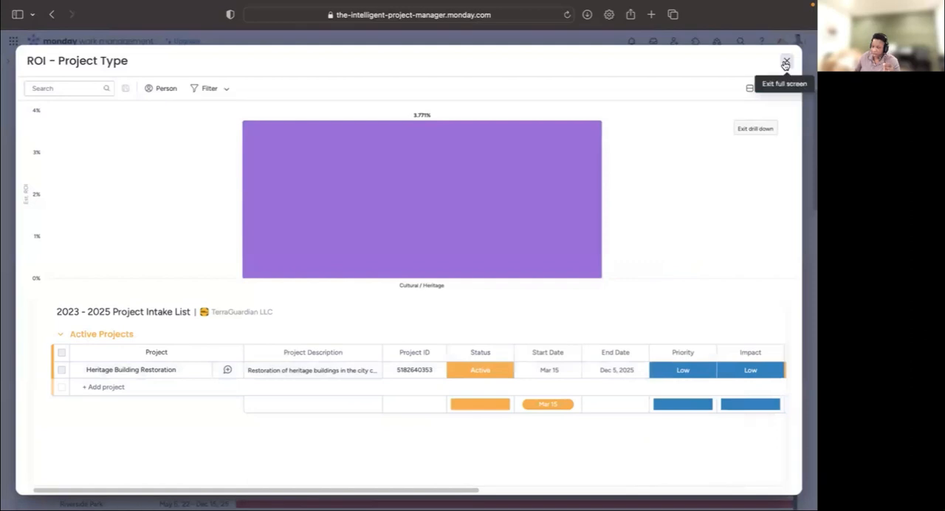
{"action": "left_click", "coordinate": [786, 63]}
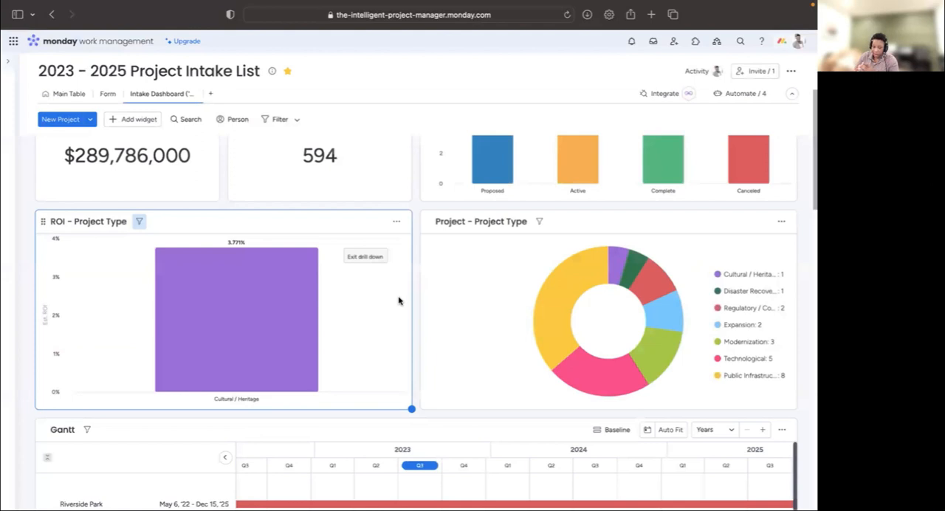
{"action": "mouse_move", "coordinate": [213, 309]}
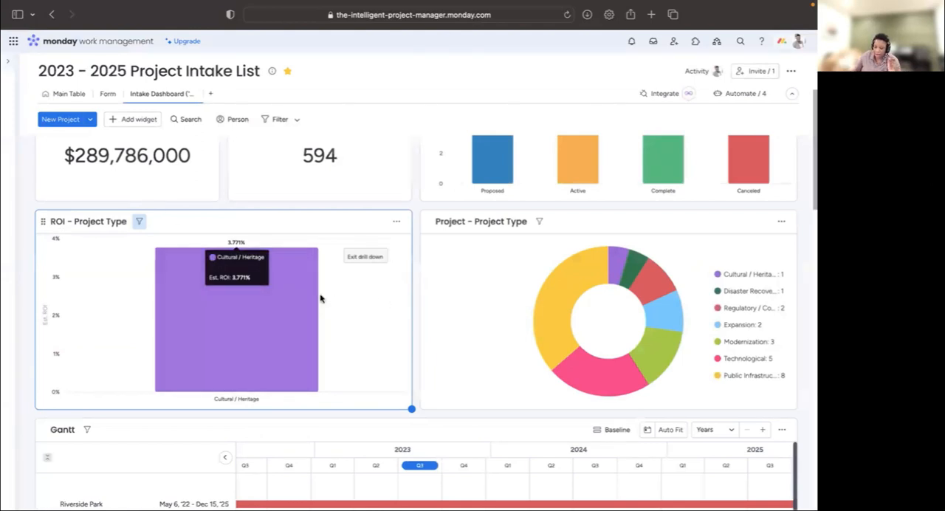
{"action": "left_click", "coordinate": [355, 260]}
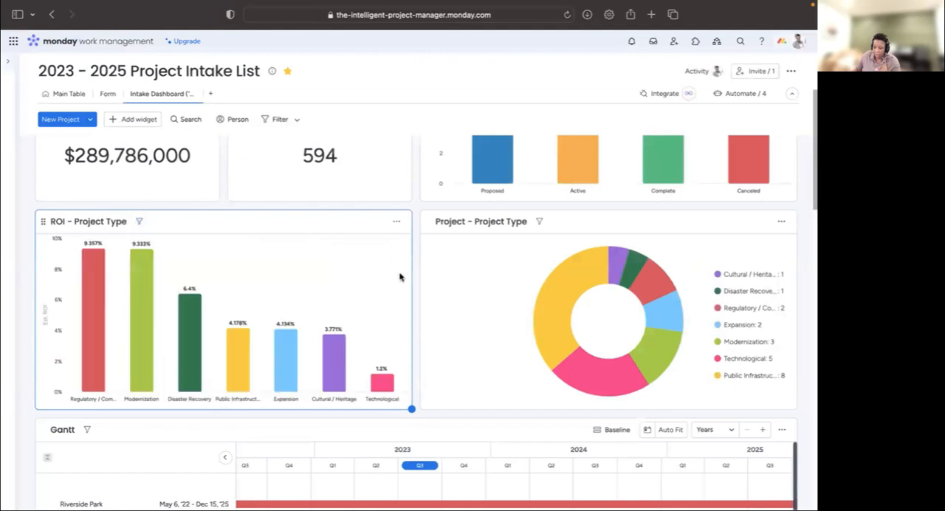
- Filter the whole Intake Dashboard to projects whose Status is Complete using the quick filters
{"action": "scroll", "coordinate": [376, 209], "scroll_direction": "up", "scroll_amount": 2}
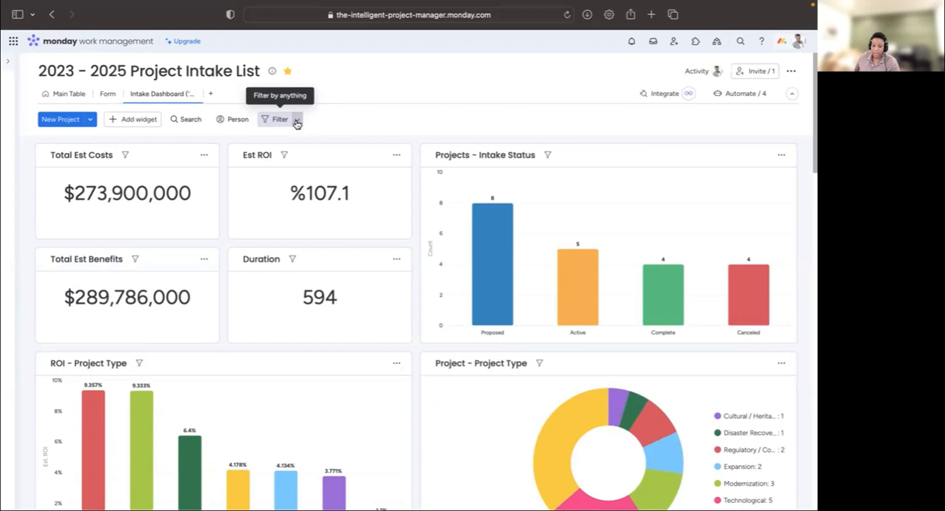
{"action": "left_click", "coordinate": [297, 123]}
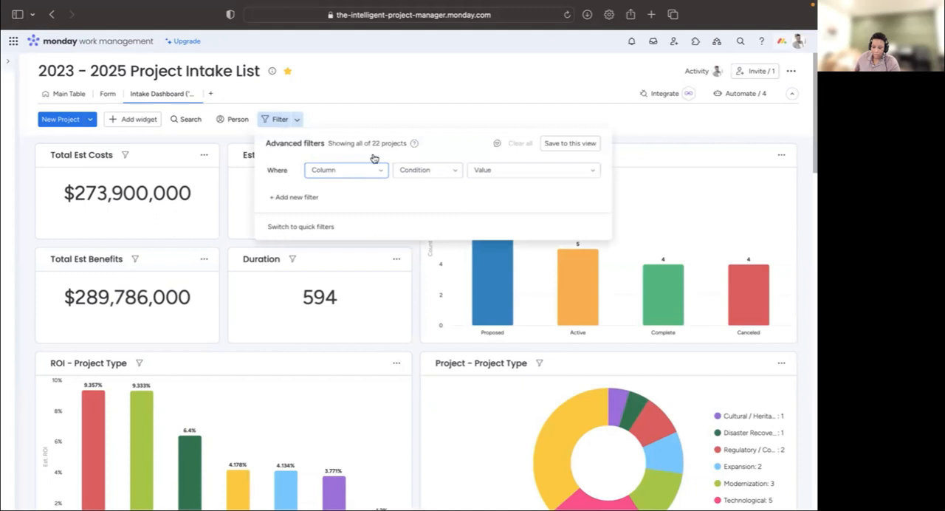
{"action": "left_click", "coordinate": [367, 101]}
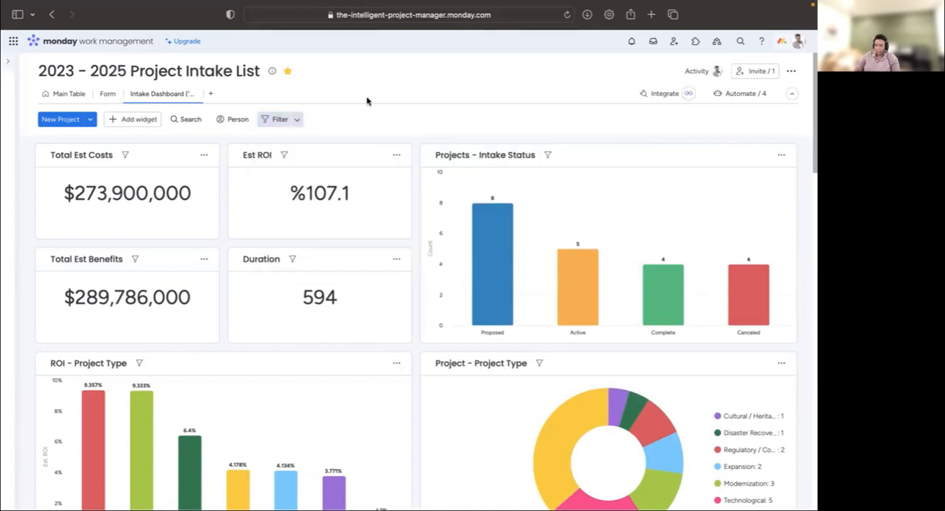
{"action": "left_click", "coordinate": [281, 120]}
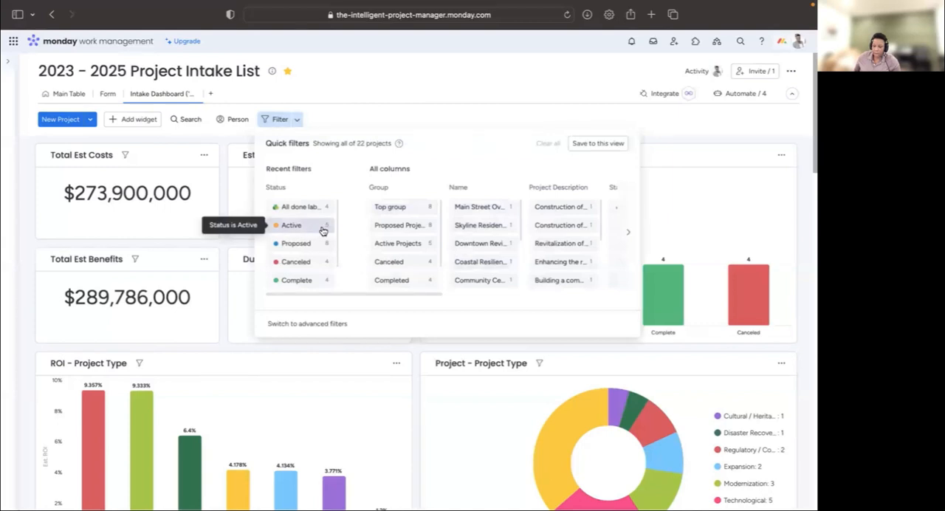
{"action": "left_click", "coordinate": [307, 281]}
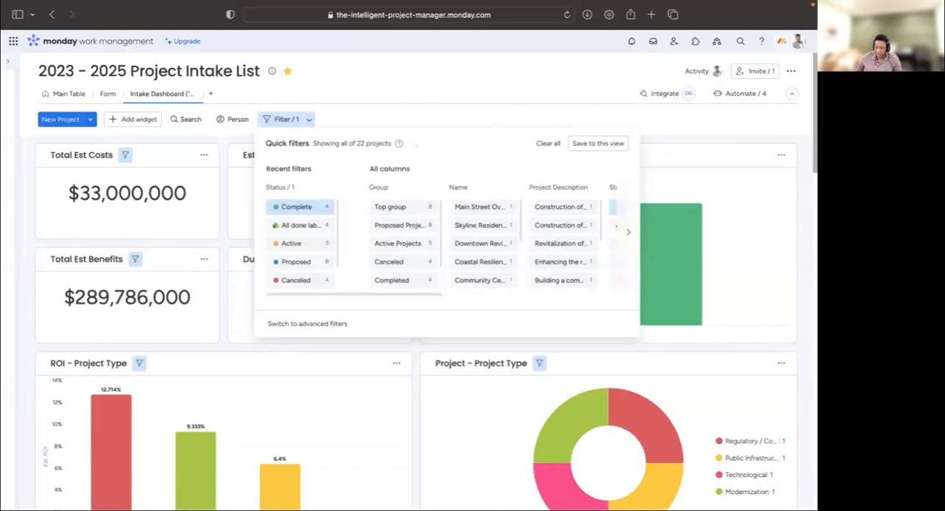
{"action": "left_click", "coordinate": [290, 119]}
{"action": "scroll", "coordinate": [299, 114], "scroll_direction": "down", "scroll_amount": 2}
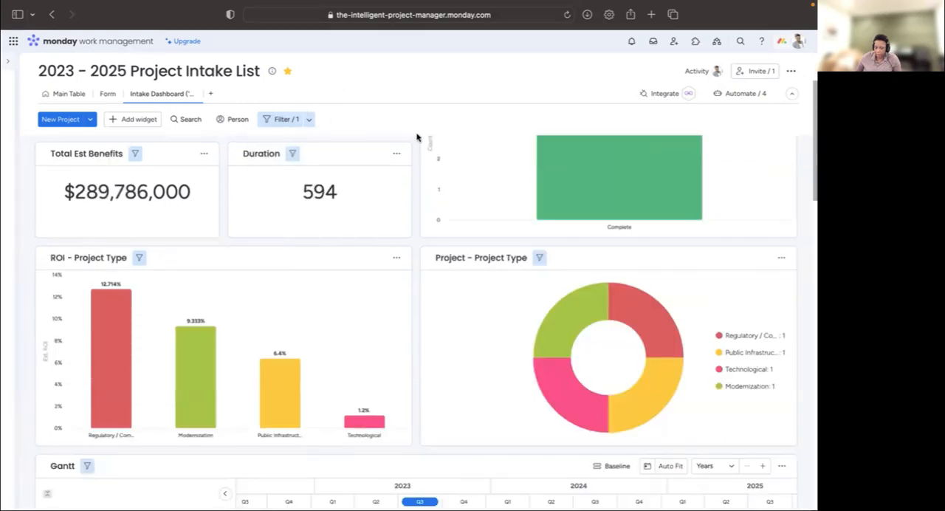
{"action": "scroll", "coordinate": [531, 294], "scroll_direction": "up", "scroll_amount": 2}
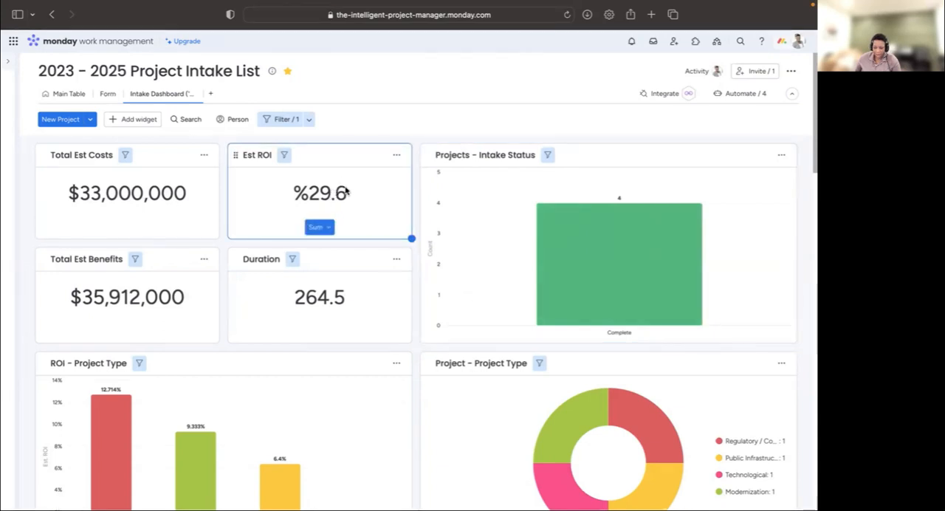
- Set the Est ROI number widget's function to Median, keeping % as its unit
{"action": "left_click", "coordinate": [396, 155]}
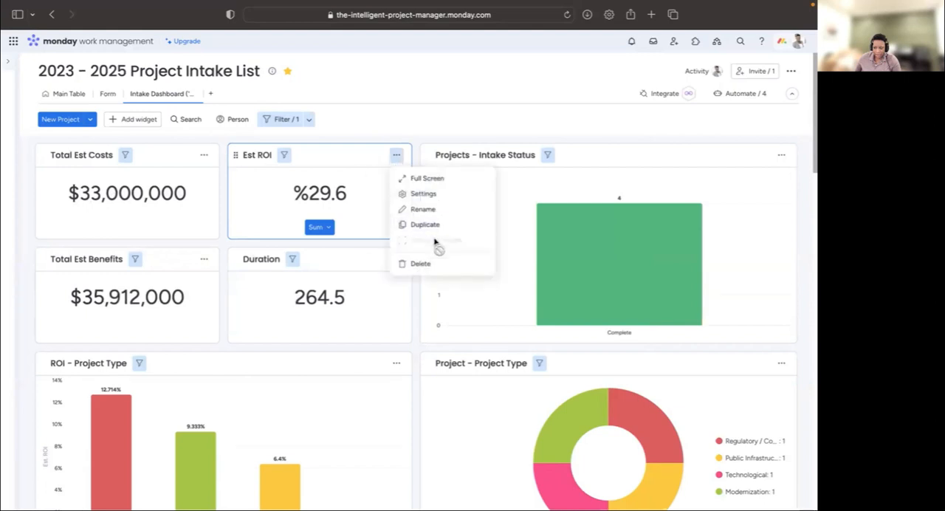
{"action": "left_click", "coordinate": [430, 194]}
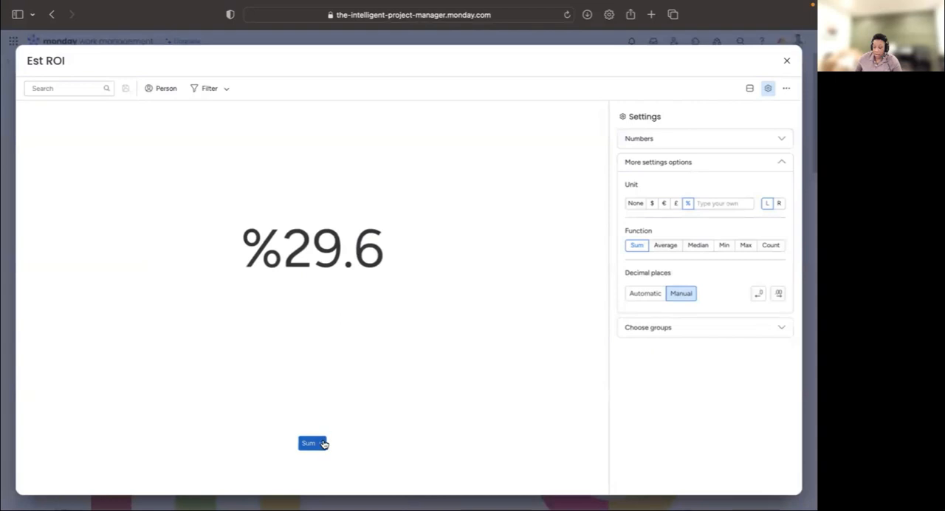
{"action": "left_click", "coordinate": [322, 443]}
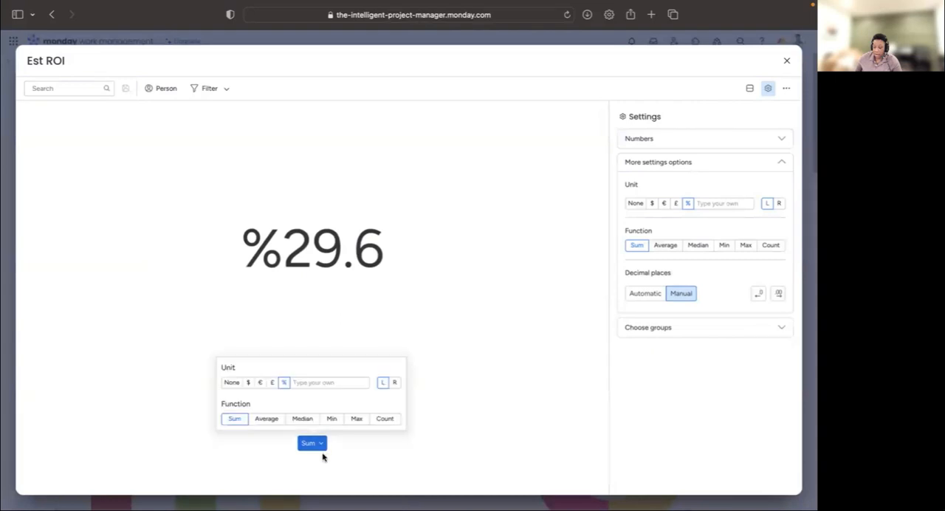
{"action": "left_click", "coordinate": [789, 62]}
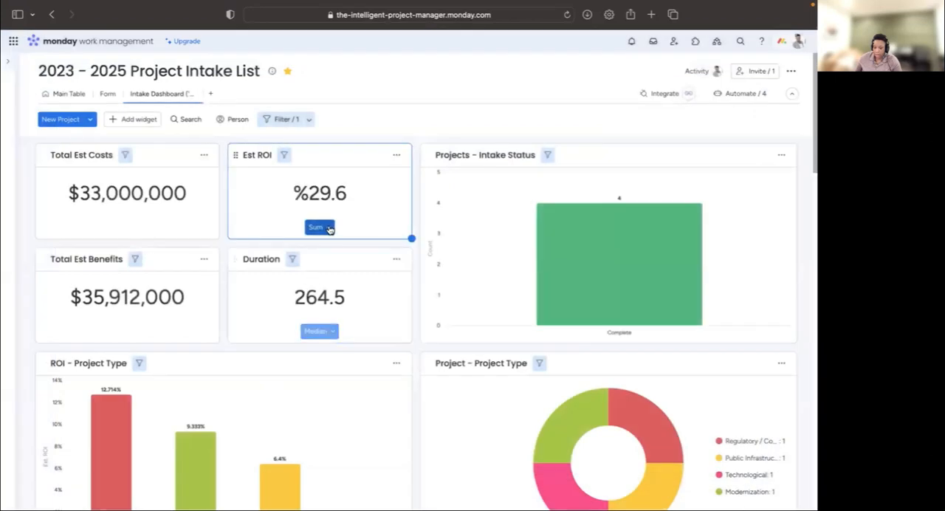
{"action": "left_click", "coordinate": [330, 229]}
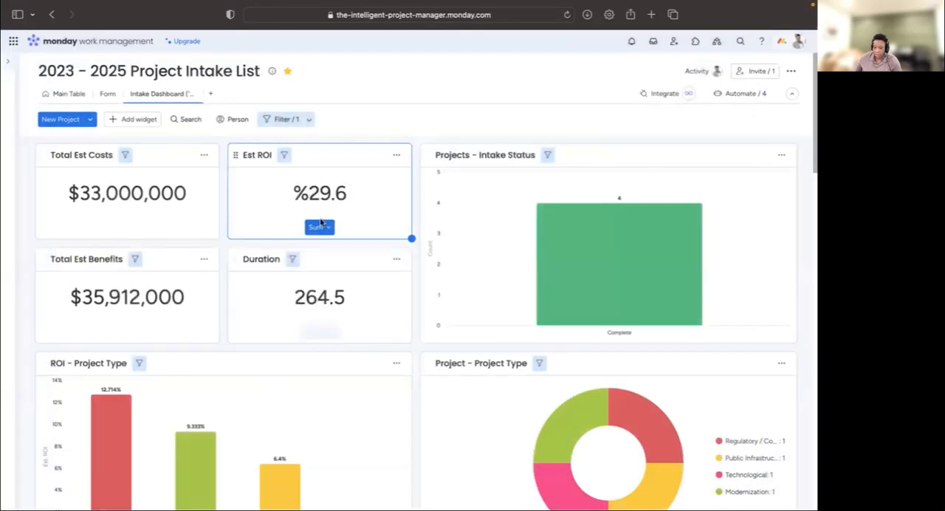
{"action": "left_click", "coordinate": [319, 227]}
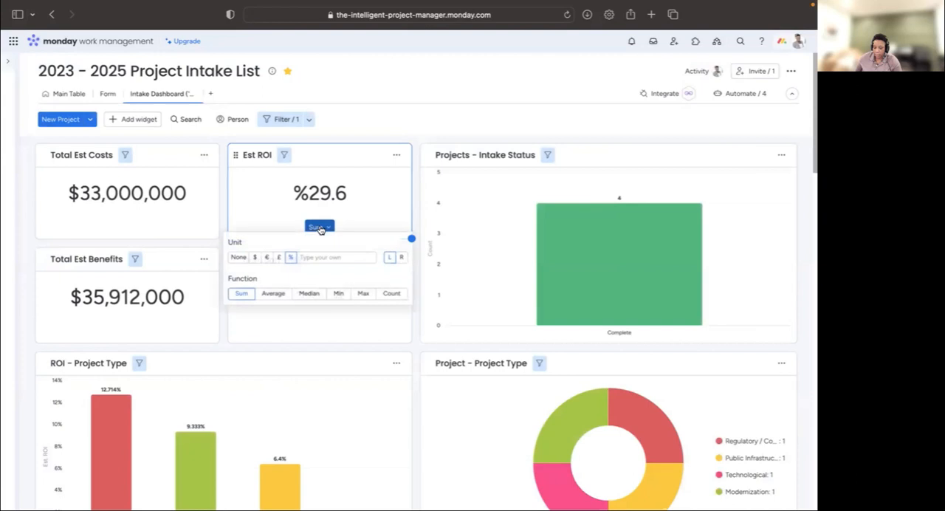
{"action": "left_click", "coordinate": [310, 294]}
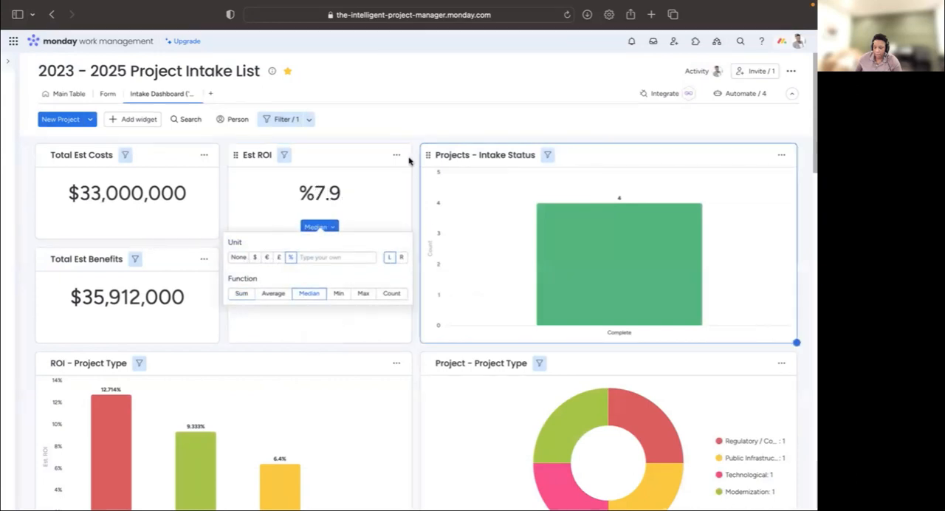
{"action": "left_click", "coordinate": [411, 118]}
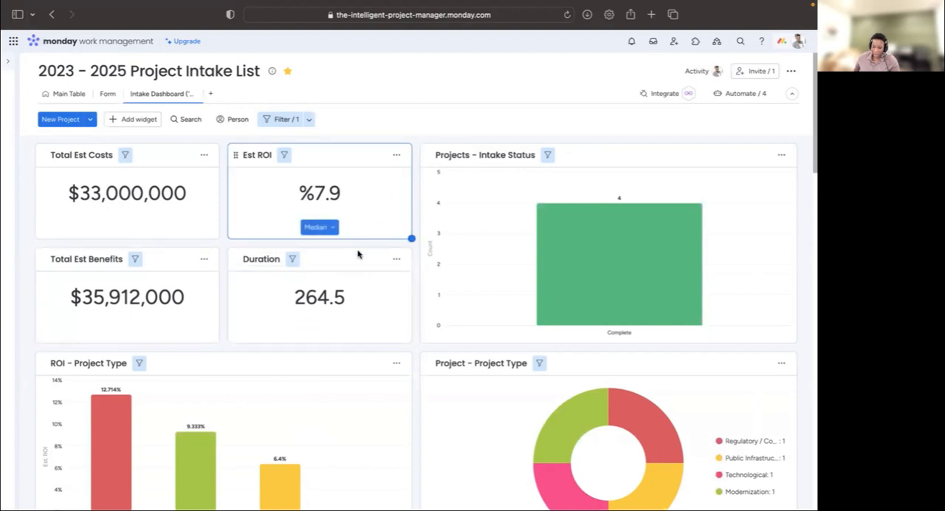
- Review the number widgets and the Projects - Intake Status chart for the completed projects
{"action": "scroll", "coordinate": [355, 348], "scroll_direction": "down", "scroll_amount": 3}
{"action": "scroll", "coordinate": [355, 348], "scroll_direction": "up", "scroll_amount": 3}
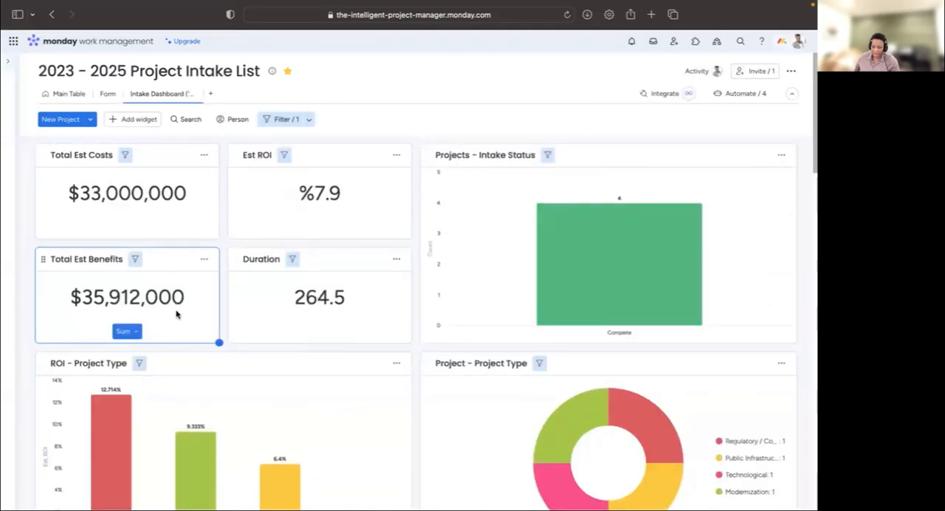
{"action": "scroll", "coordinate": [608, 268], "scroll_direction": "down", "scroll_amount": 3}
{"action": "scroll", "coordinate": [628, 294], "scroll_direction": "up", "scroll_amount": 3}
{"action": "mouse_move", "coordinate": [659, 249]}
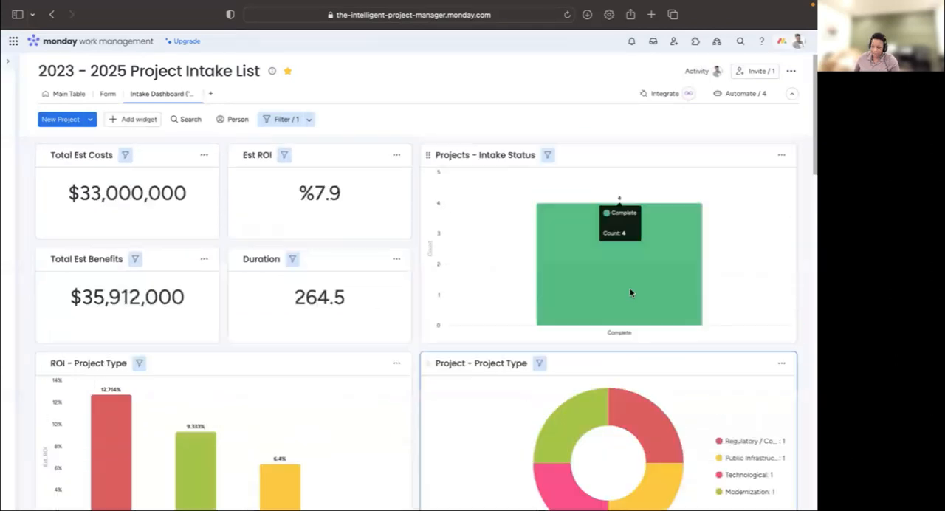
- Inspect the ROI - Project Type bars, drill into the Technological bar to view its project, and close the expanded chart
{"action": "scroll", "coordinate": [659, 248], "scroll_direction": "down", "scroll_amount": 5}
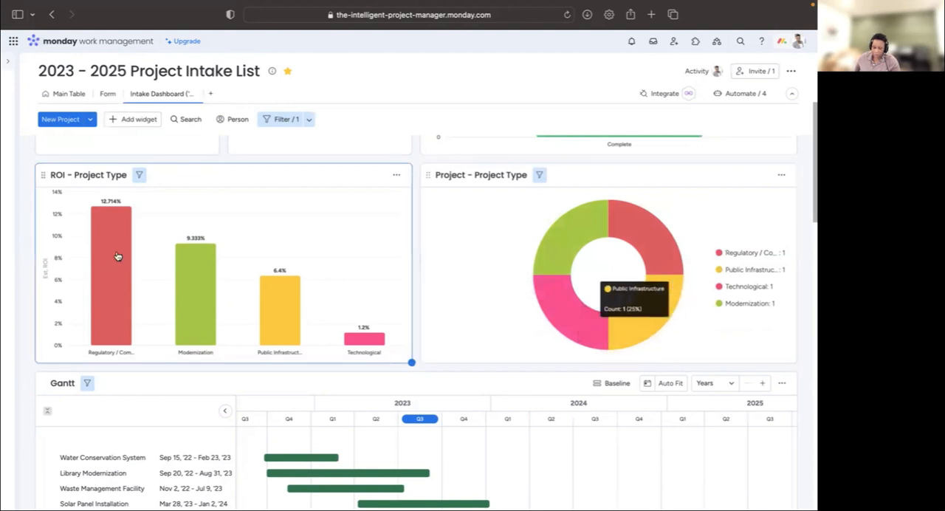
{"action": "mouse_move", "coordinate": [116, 273]}
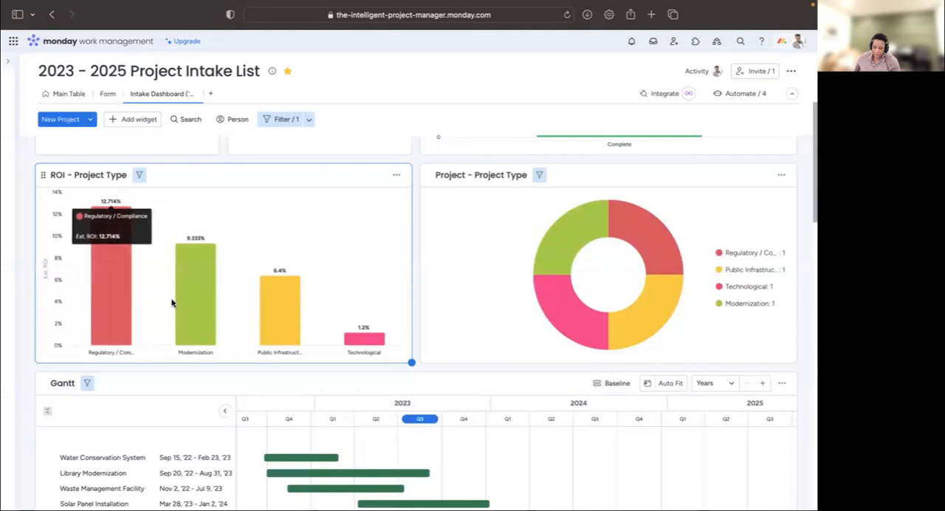
{"action": "mouse_move", "coordinate": [209, 329]}
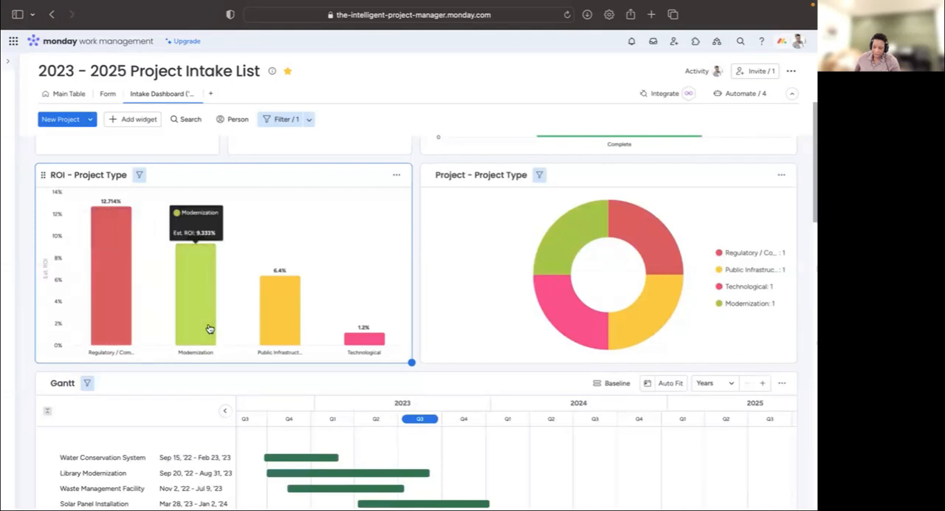
{"action": "mouse_move", "coordinate": [293, 334]}
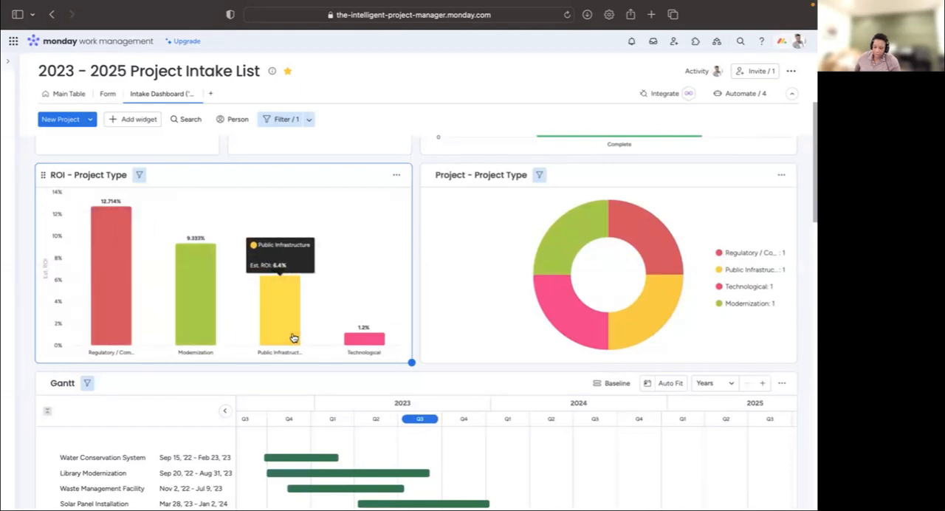
{"action": "left_click", "coordinate": [366, 344]}
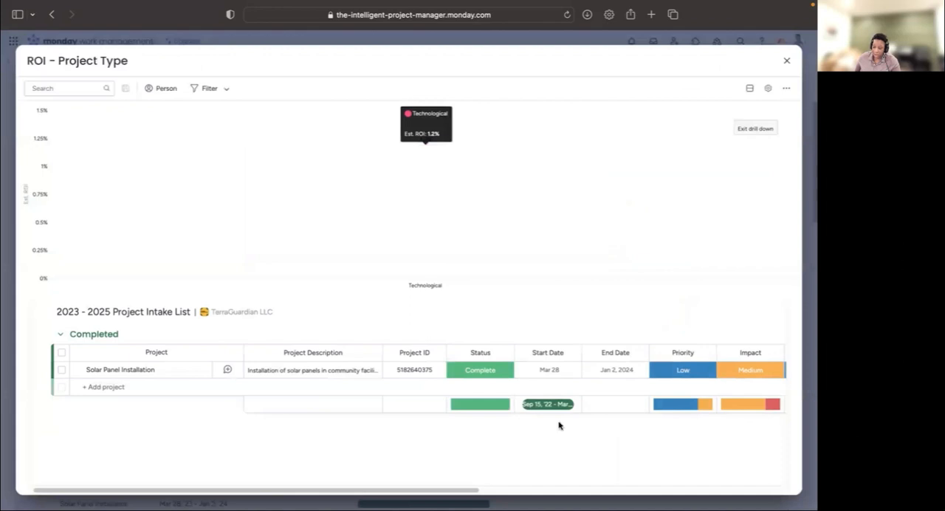
{"action": "mouse_move", "coordinate": [433, 492]}
{"action": "left_mouse_down"}
{"action": "mouse_move", "coordinate": [738, 487]}
{"action": "mouse_move", "coordinate": [417, 491]}
{"action": "left_mouse_up"}
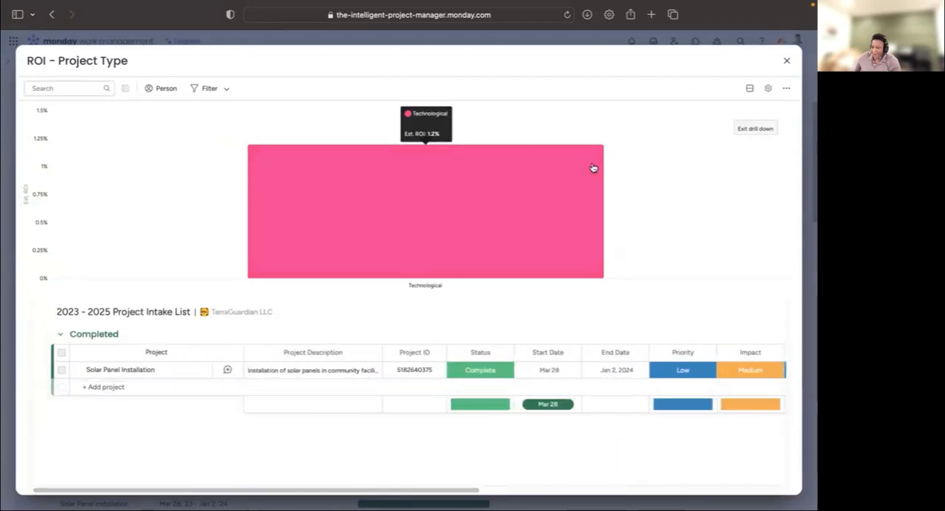
{"action": "left_click", "coordinate": [787, 63]}
- Add the Active status to the dashboard's quick filter alongside Complete
{"action": "scroll", "coordinate": [267, 337], "scroll_direction": "down", "scroll_amount": 1}
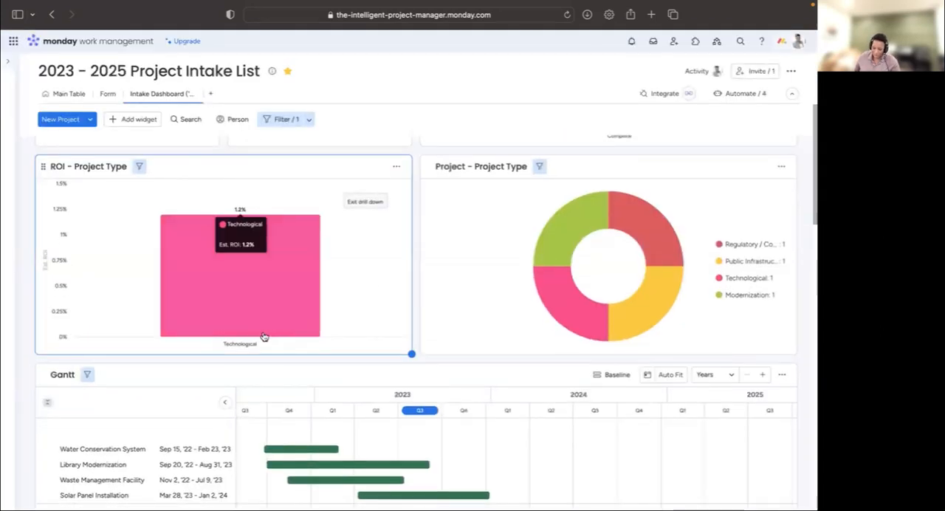
{"action": "scroll", "coordinate": [263, 337], "scroll_direction": "down", "scroll_amount": 5}
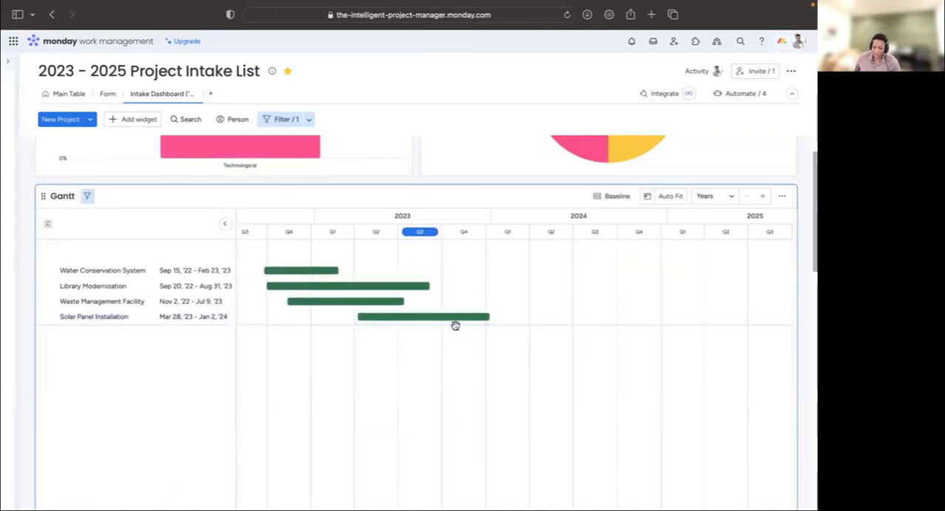
{"action": "scroll", "coordinate": [212, 194], "scroll_direction": "up", "scroll_amount": 5}
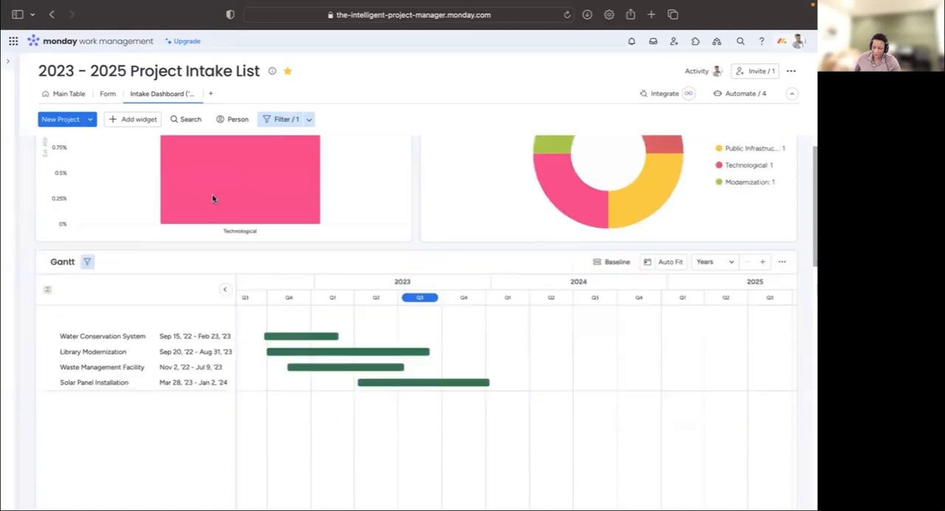
{"action": "scroll", "coordinate": [226, 202], "scroll_direction": "up", "scroll_amount": 5}
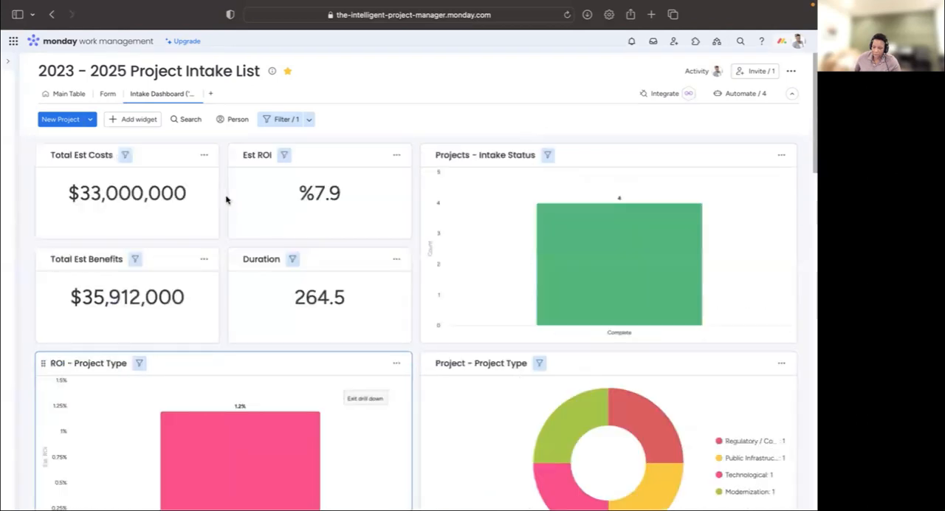
{"action": "left_click", "coordinate": [283, 120]}
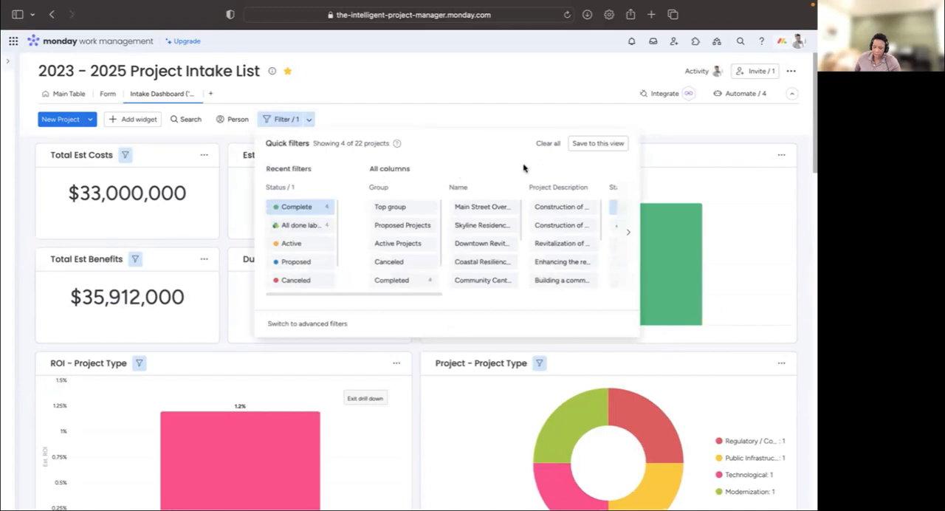
{"action": "left_click", "coordinate": [297, 246]}
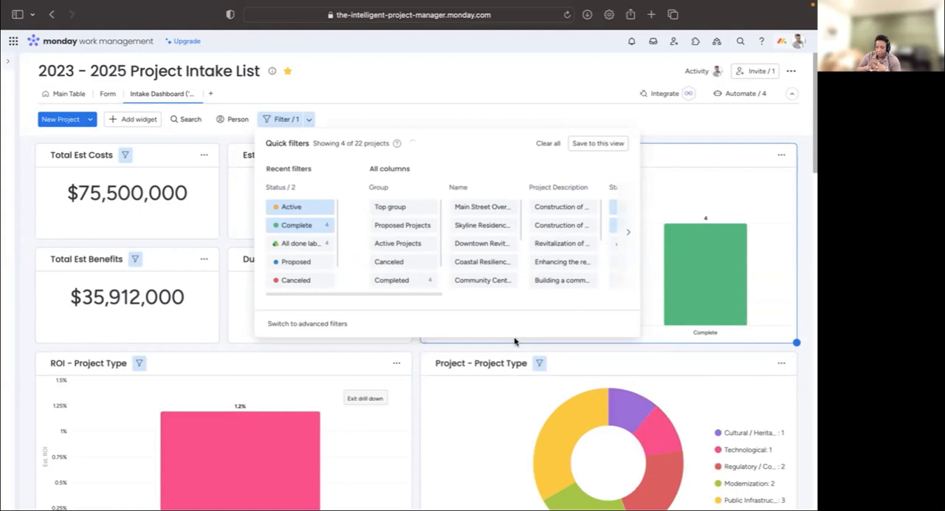
{"action": "left_click", "coordinate": [515, 340]}
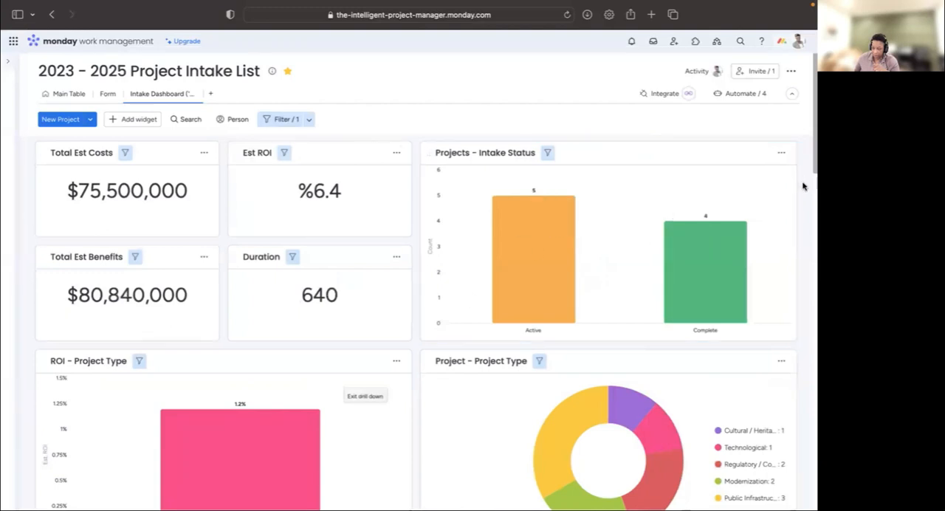
- Exit the Technological drill-down in the ROI - Project Type chart
{"action": "scroll", "coordinate": [802, 186], "scroll_direction": "down", "scroll_amount": 3}
{"action": "scroll", "coordinate": [808, 209], "scroll_direction": "down", "scroll_amount": 2}
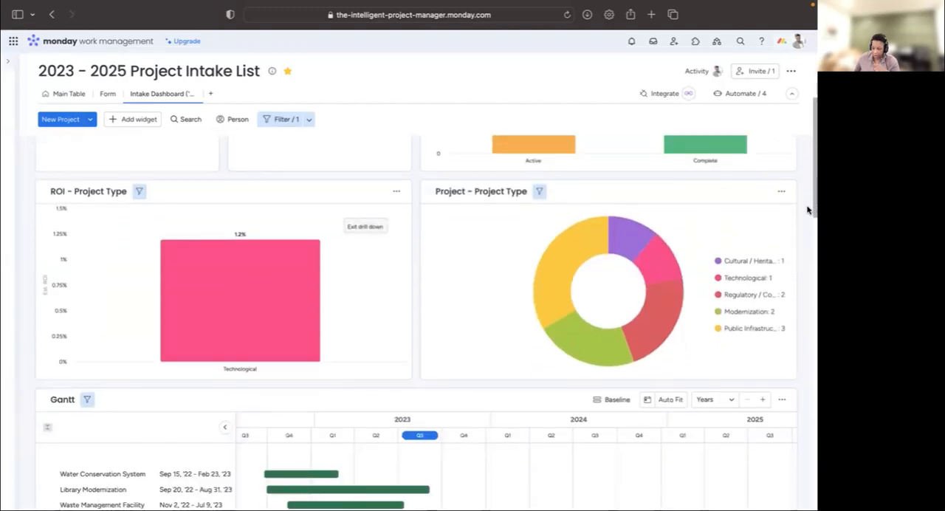
{"action": "left_click", "coordinate": [366, 227]}
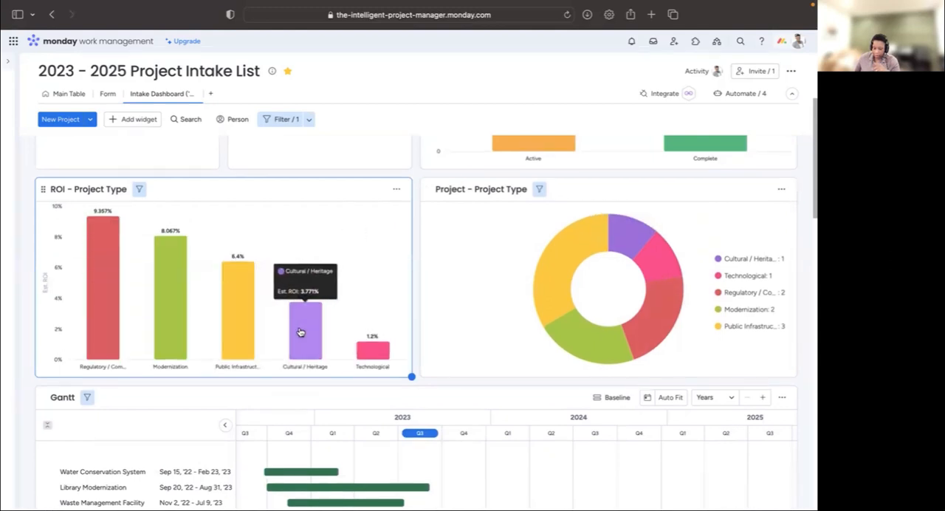
- Examine the dashboard's project type charts, Gantt timeline and table for the Active and Complete projects
{"action": "scroll", "coordinate": [300, 332], "scroll_direction": "down", "scroll_amount": 1}
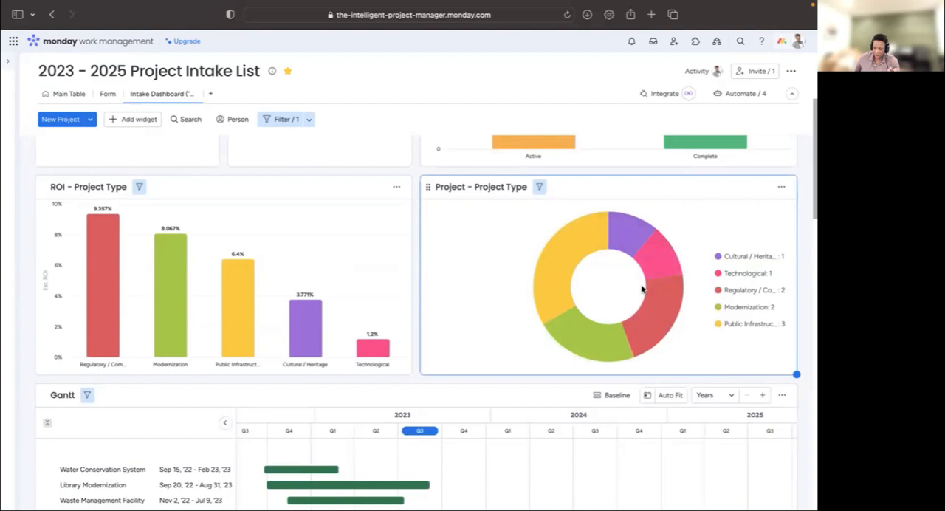
{"action": "scroll", "coordinate": [641, 292], "scroll_direction": "down", "scroll_amount": 2}
{"action": "scroll", "coordinate": [641, 295], "scroll_direction": "down", "scroll_amount": 5}
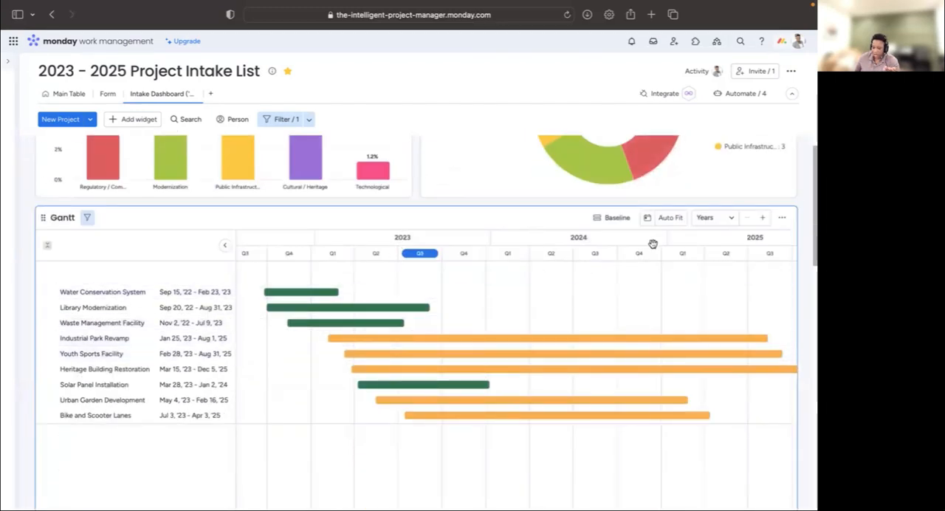
{"action": "scroll", "coordinate": [803, 265], "scroll_direction": "down", "scroll_amount": 10}
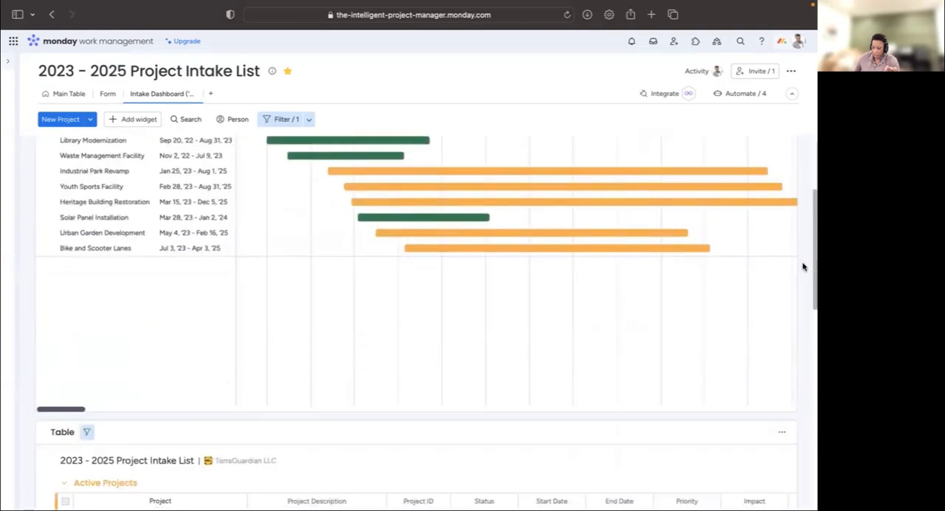
{"action": "scroll", "coordinate": [803, 266], "scroll_direction": "down", "scroll_amount": 3}
{"action": "scroll", "coordinate": [802, 266], "scroll_direction": "down", "scroll_amount": 5}
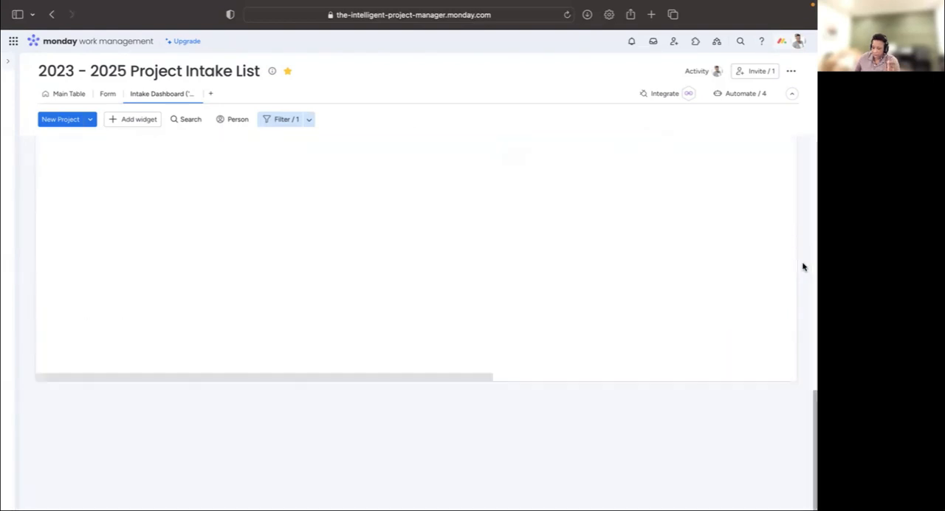
- Look through the board options, including its additional actions, settings and Power-Ups
{"action": "left_click", "coordinate": [791, 77]}
{"action": "mouse_move", "coordinate": [788, 180]}
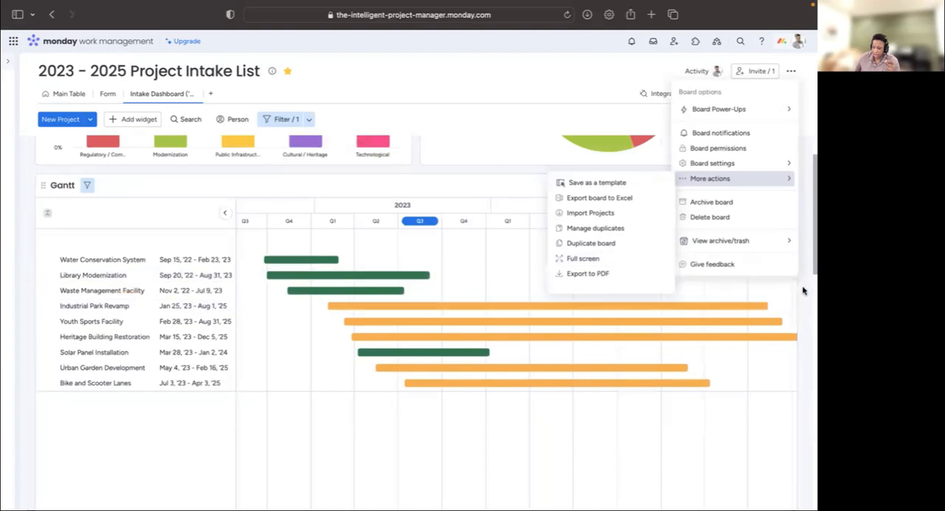
{"action": "scroll", "coordinate": [802, 288], "scroll_direction": "up", "scroll_amount": 10}
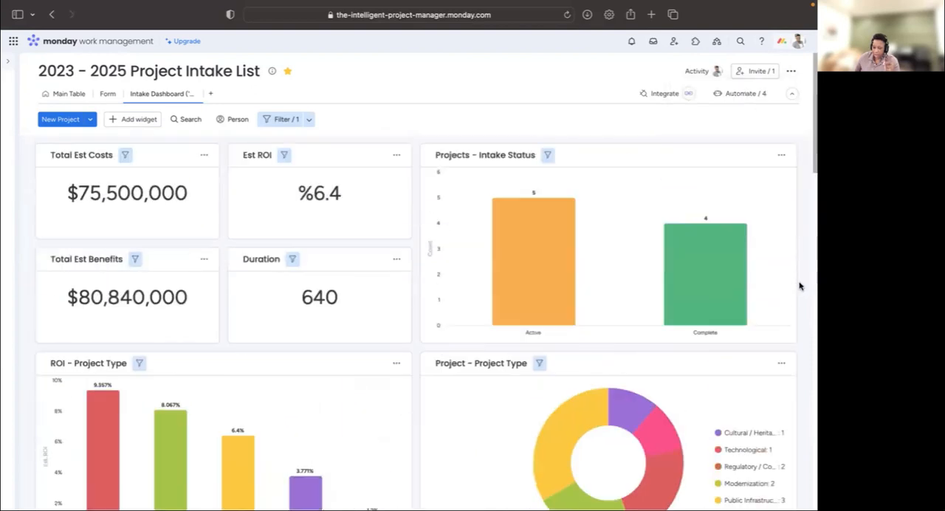
{"action": "left_click", "coordinate": [792, 73]}
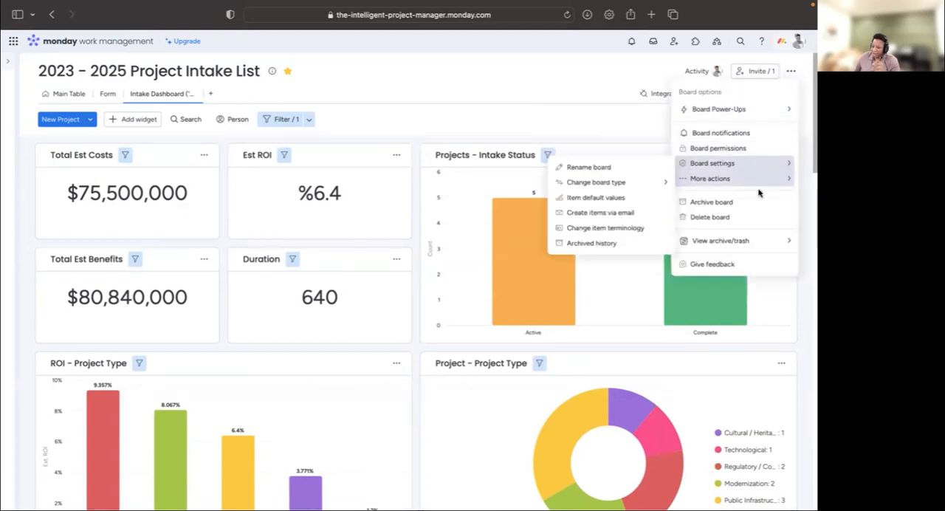
{"action": "mouse_move", "coordinate": [758, 193]}
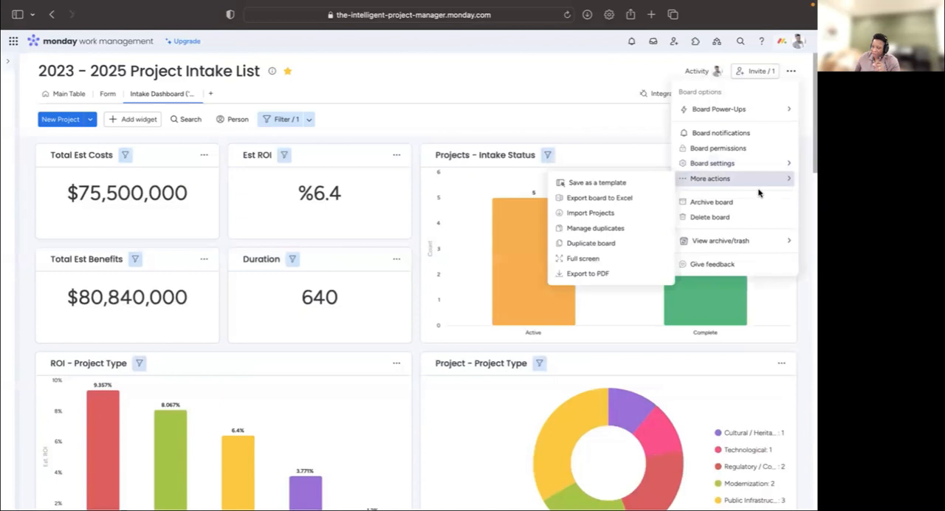
- Switch the interface theme to Dark and review the dashboard's charts and Gantt in it
{"action": "left_click", "coordinate": [800, 46]}
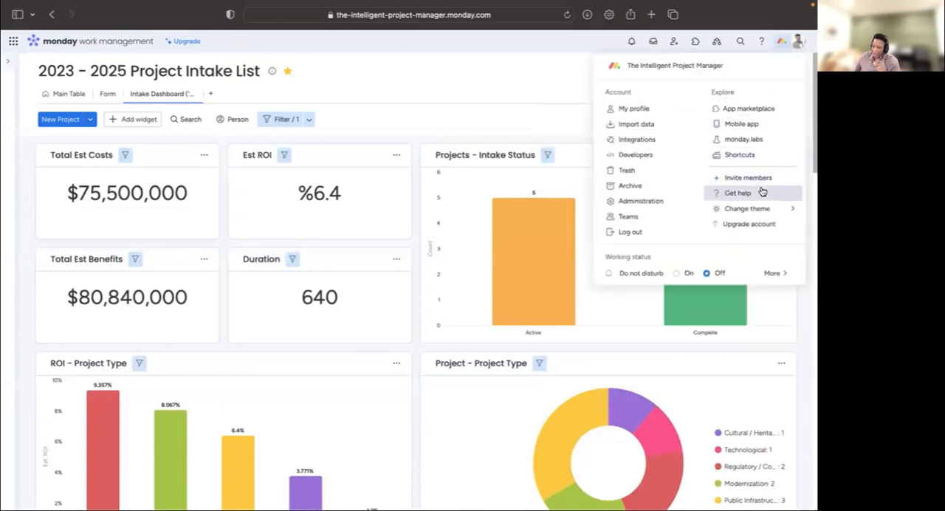
{"action": "mouse_move", "coordinate": [760, 211]}
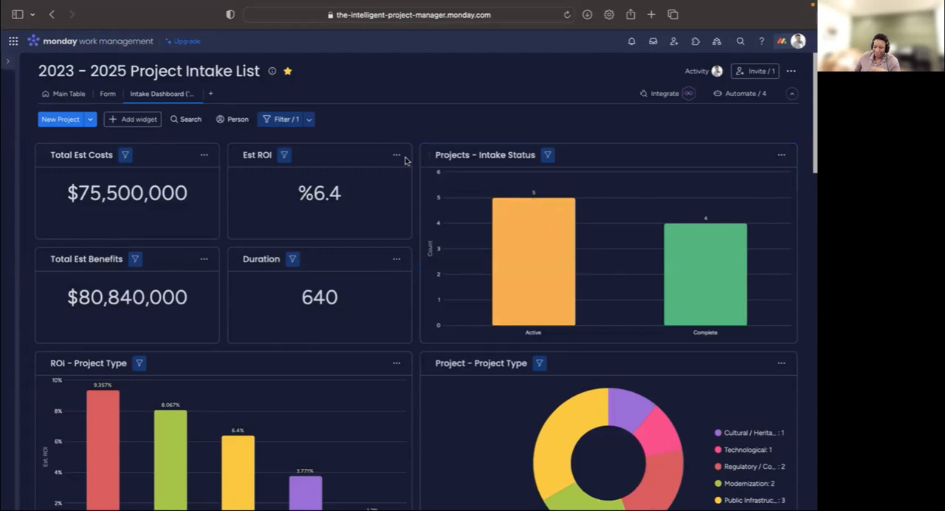
{"action": "scroll", "coordinate": [407, 162], "scroll_direction": "down", "scroll_amount": 6}
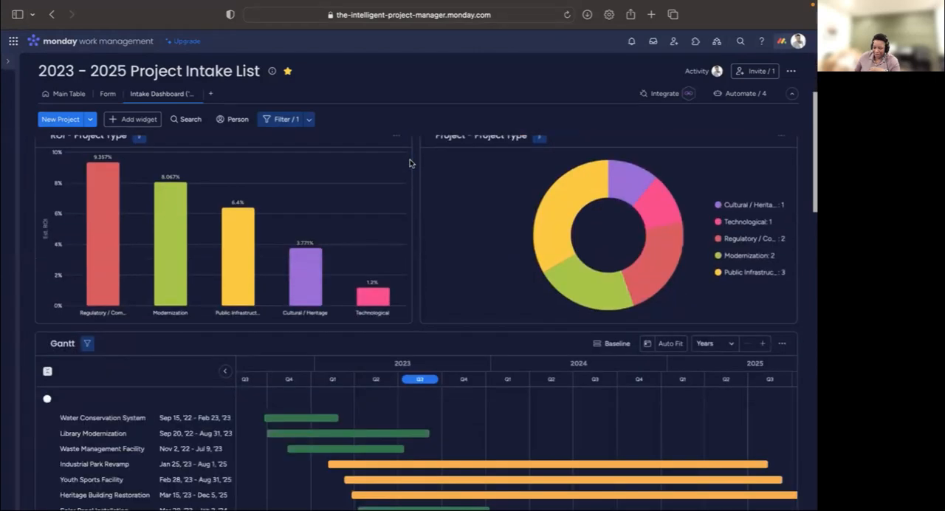
{"action": "scroll", "coordinate": [410, 164], "scroll_direction": "down", "scroll_amount": 3}
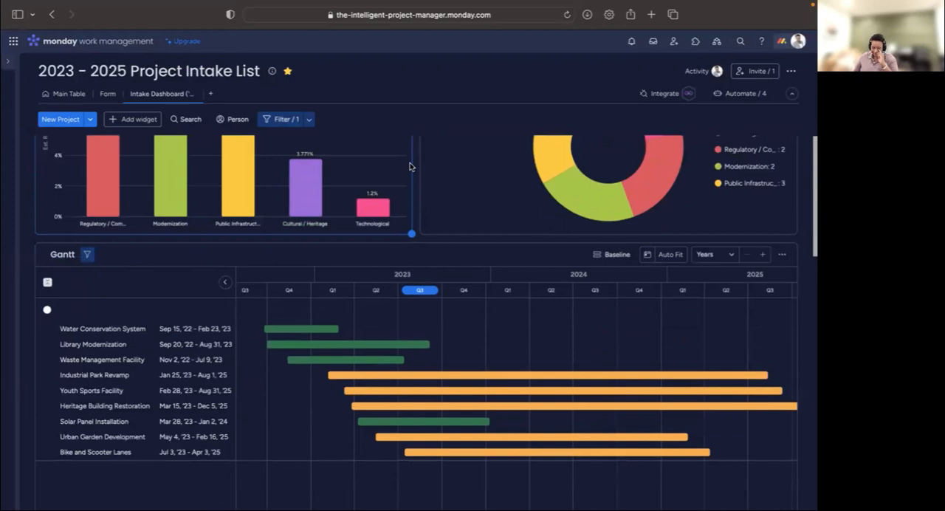
{"action": "scroll", "coordinate": [431, 238], "scroll_direction": "down", "scroll_amount": 1}
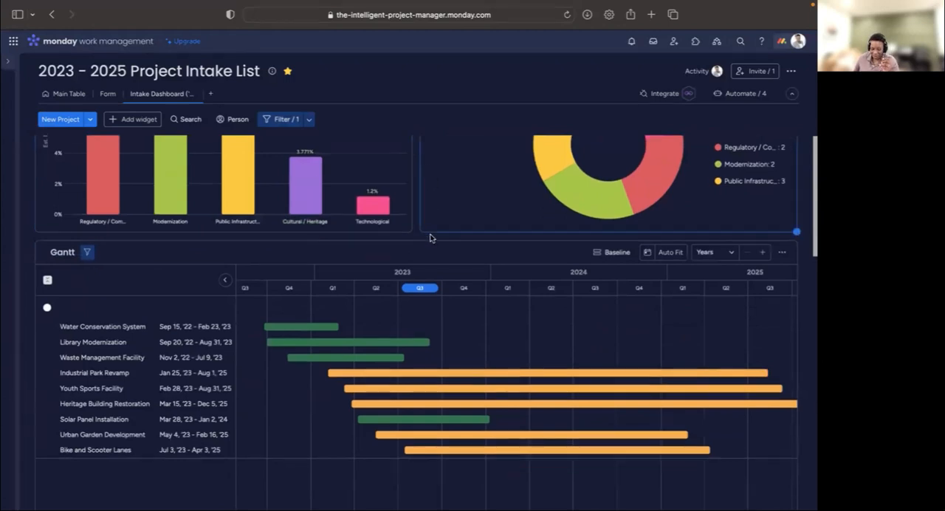
{"action": "scroll", "coordinate": [430, 238], "scroll_direction": "down", "scroll_amount": 5}
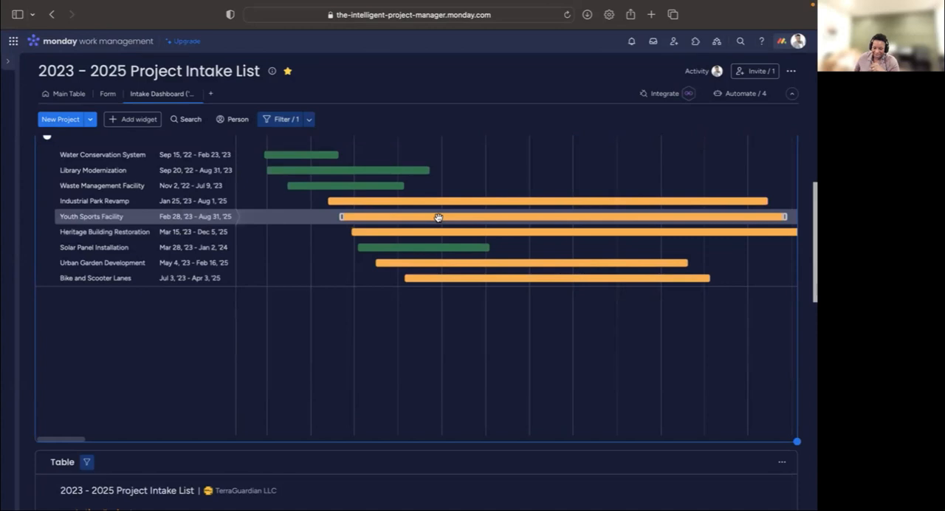
- Set the interface theme back to Light
{"action": "scroll", "coordinate": [438, 217], "scroll_direction": "up", "scroll_amount": 10}
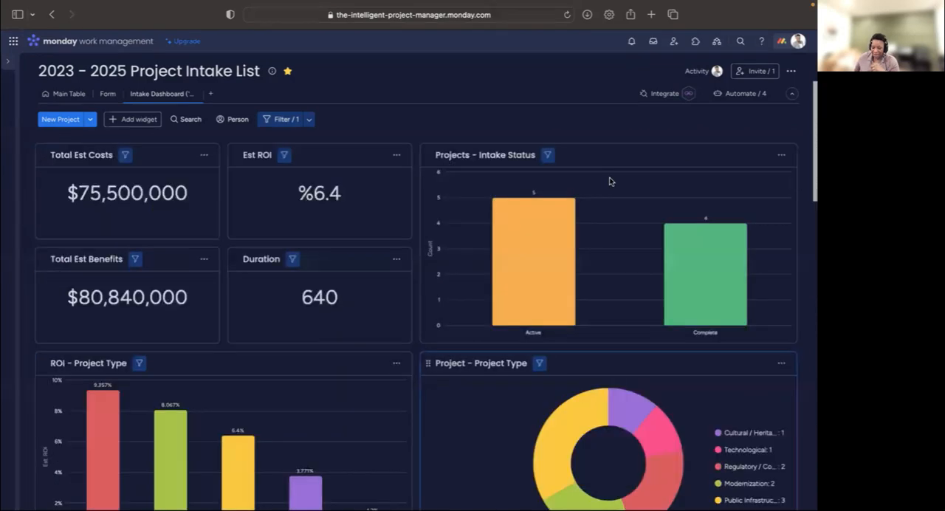
{"action": "left_click", "coordinate": [797, 41]}
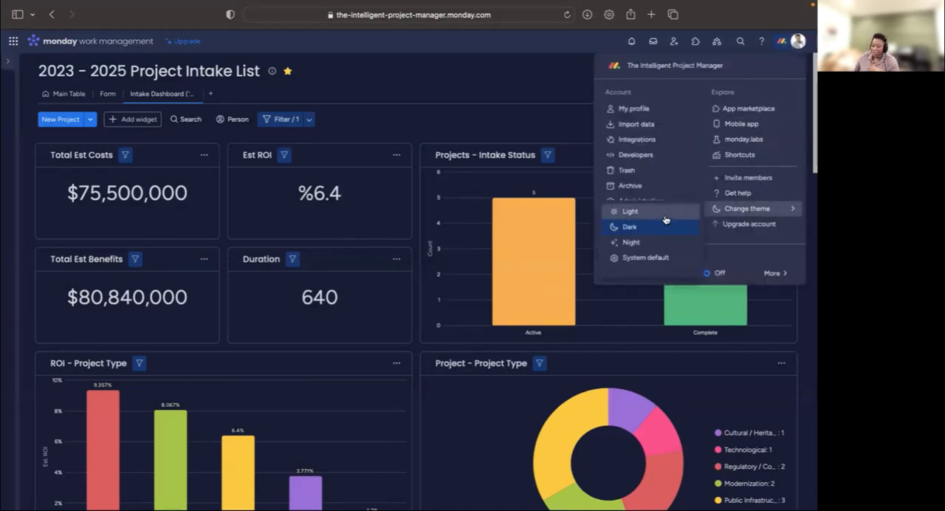
{"action": "left_click", "coordinate": [663, 221]}
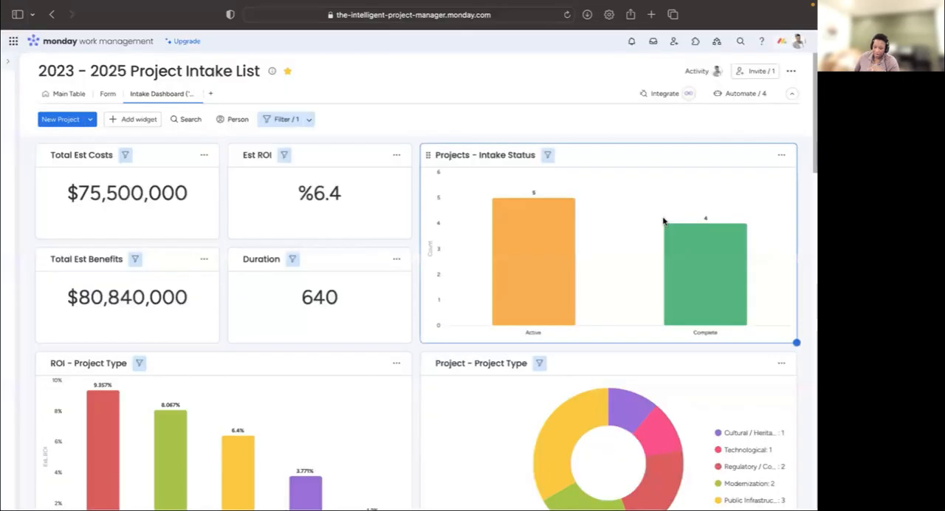
- Expand the workspace navigation sidebar beside the Intake Dashboard
{"action": "left_click", "coordinate": [8, 64]}
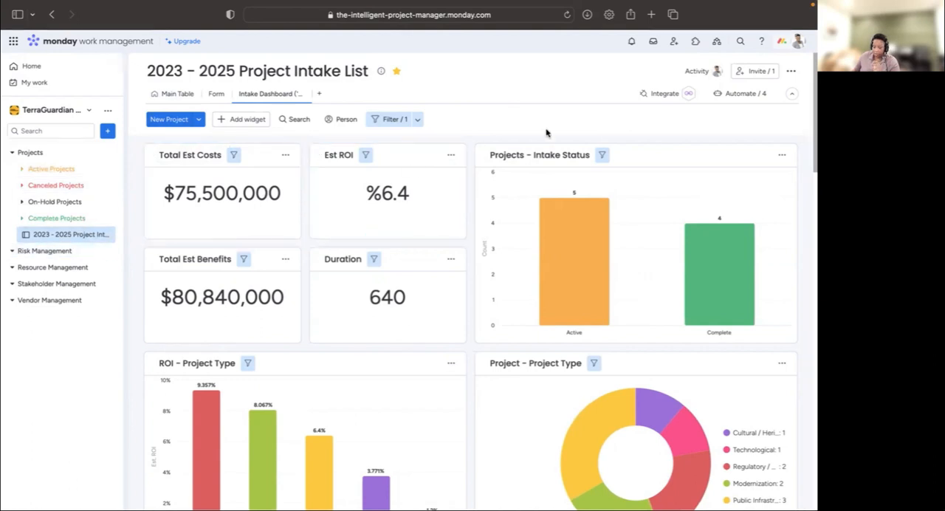
{"action": "scroll", "coordinate": [546, 133], "scroll_direction": "down", "scroll_amount": 1}
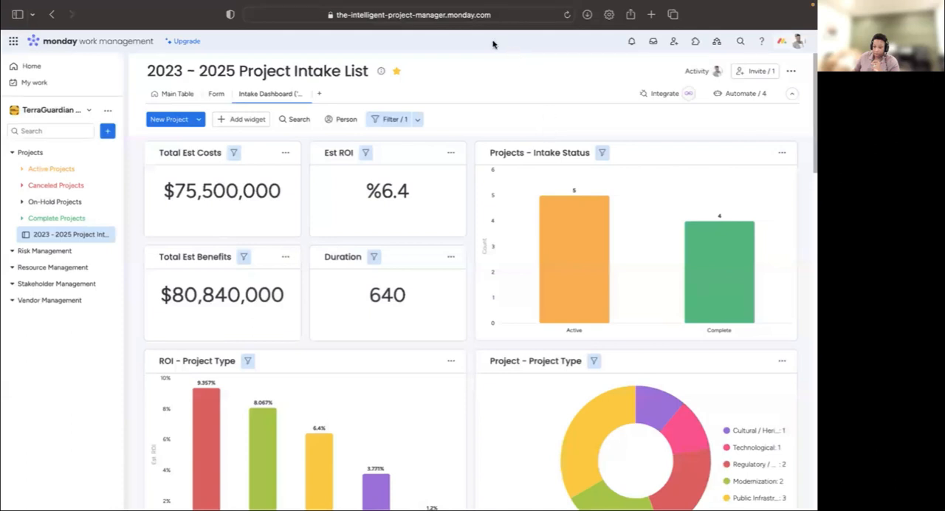